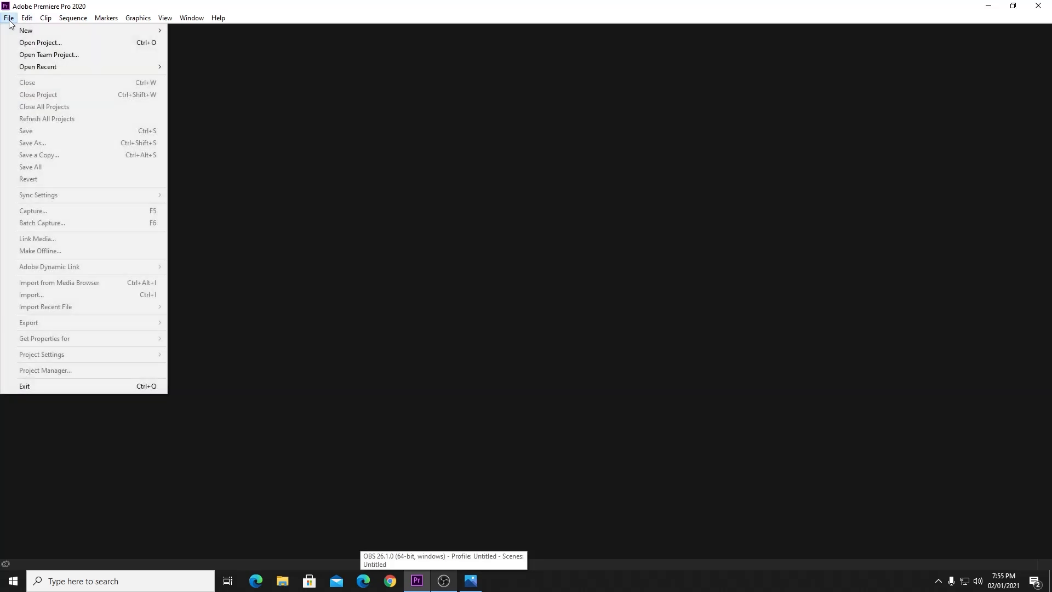
Create the Untitled project with default settings and drag the divider left to enlarge the Program Monitor.
{"action": "mouse_move", "coordinate": [153, 32]}
{"action": "left_click", "coordinate": [204, 32]}
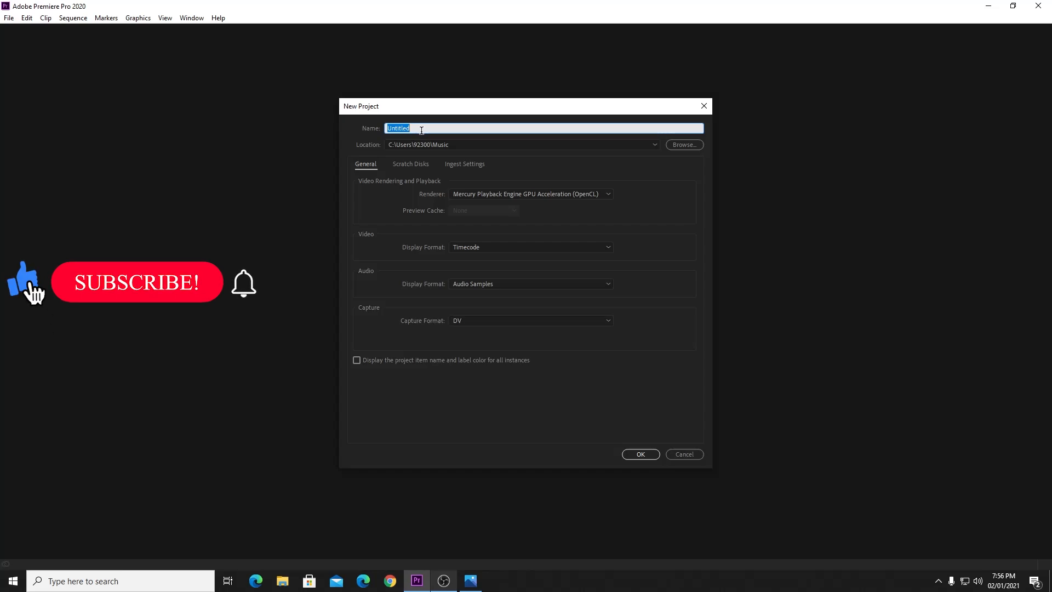
{"action": "left_click", "coordinate": [640, 454]}
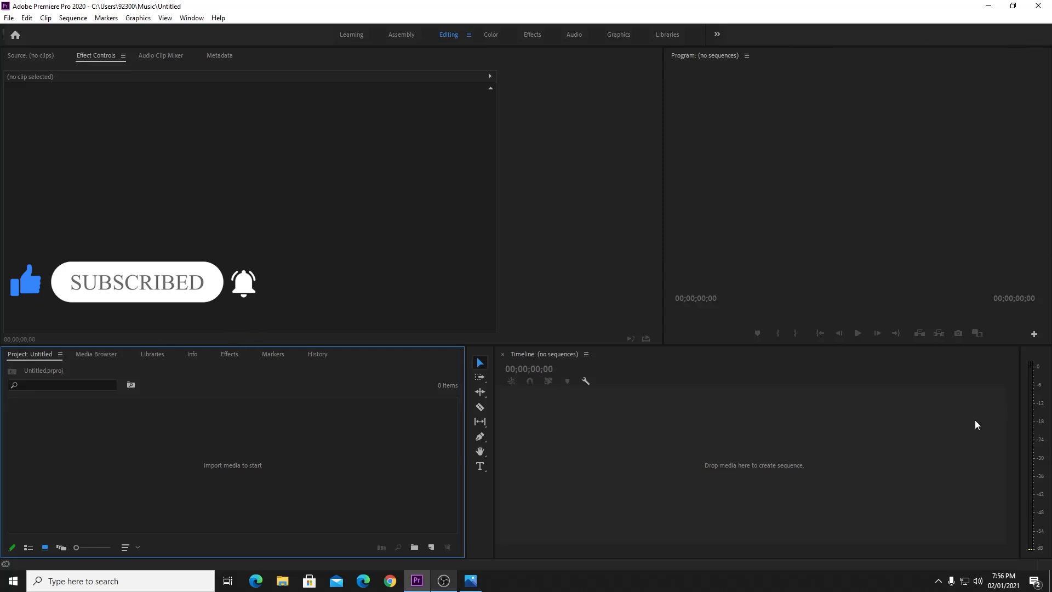
{"action": "left_click", "coordinate": [222, 171]}
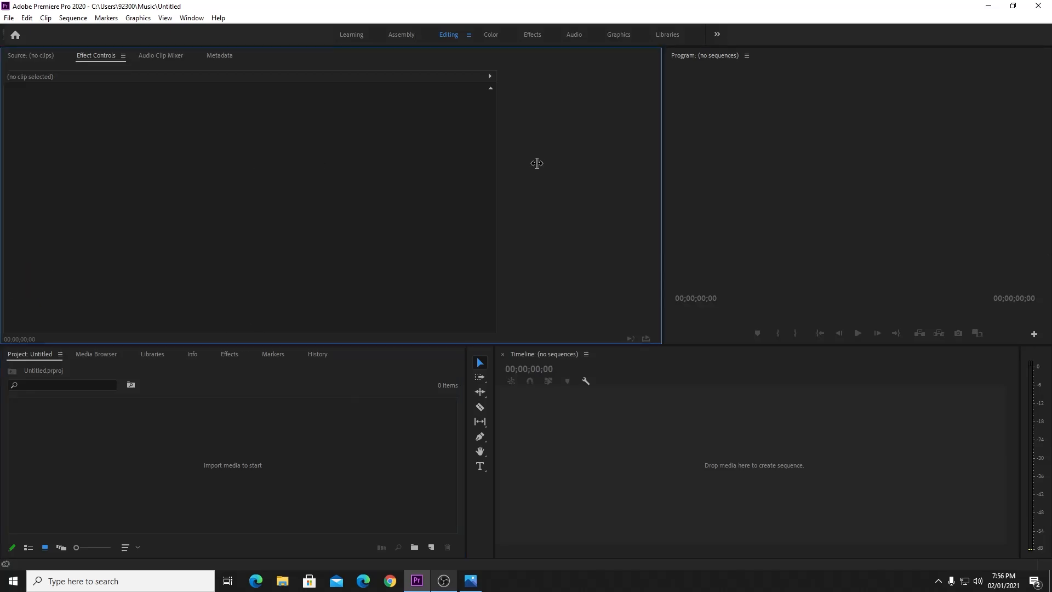
{"action": "left_click_drag", "start_coordinate": [663, 158], "coordinate": [508, 157]}
Import the new year1.mp4 video from the Music folder.
{"action": "left_click", "coordinate": [9, 18]}
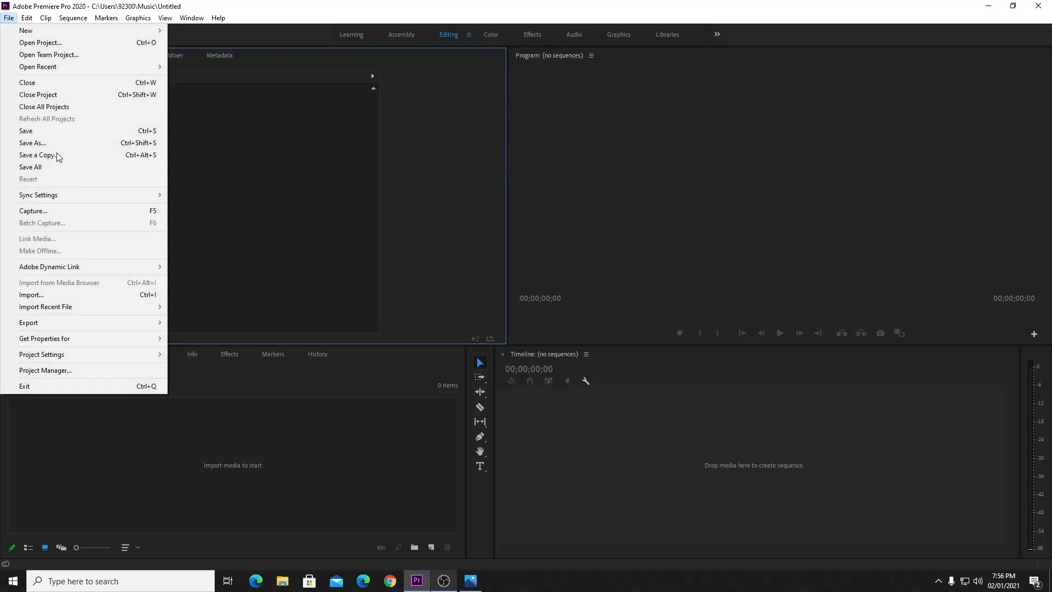
{"action": "left_click", "coordinate": [50, 298]}
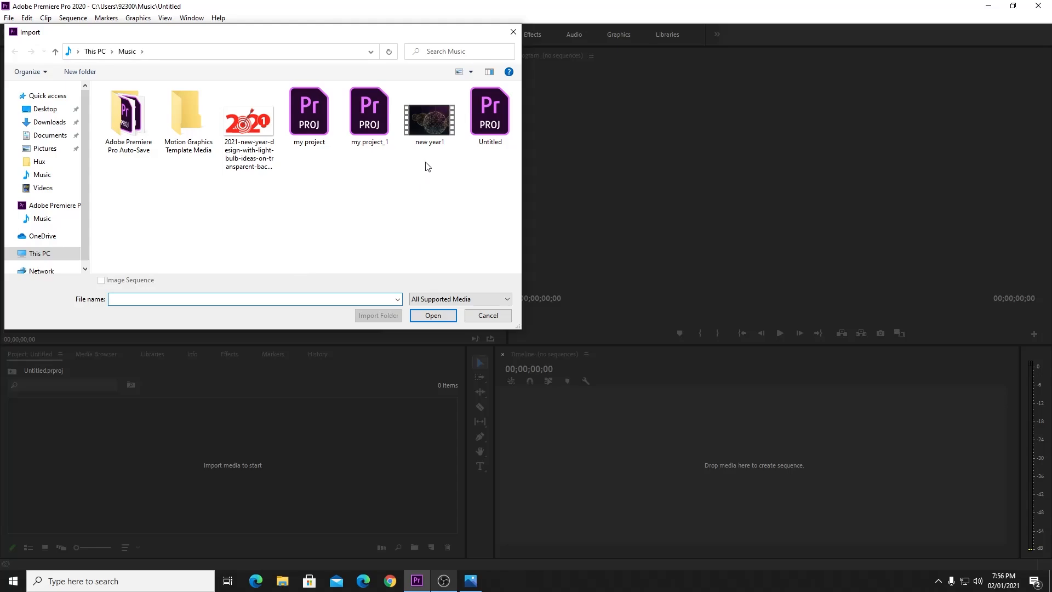
{"action": "double_click", "coordinate": [433, 131]}
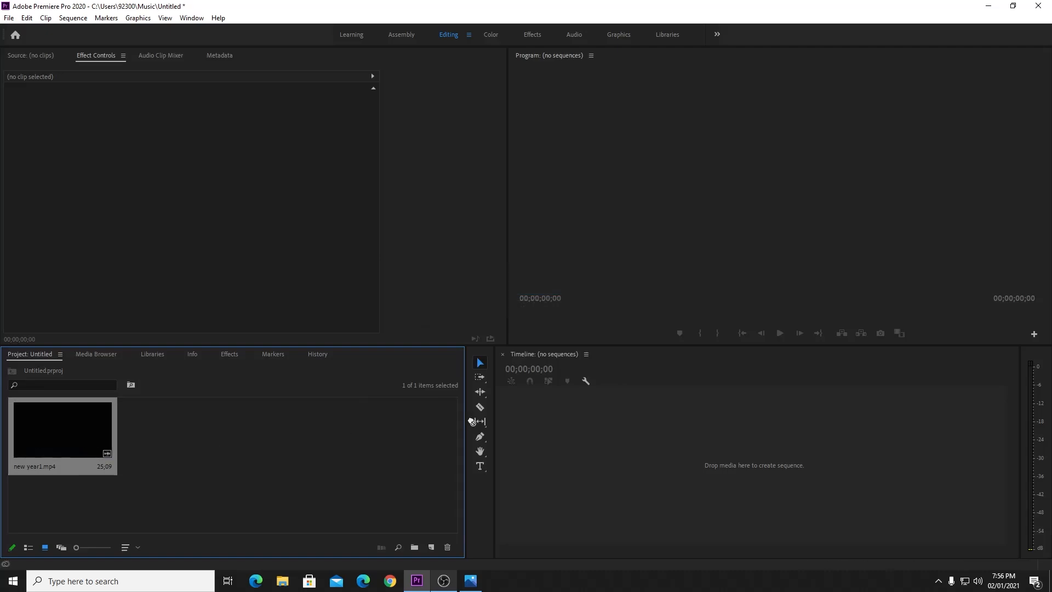
Create the new year1 sequence from the clip and unlink its audio from the video.
{"action": "left_click_drag", "start_coordinate": [57, 429], "coordinate": [549, 426]}
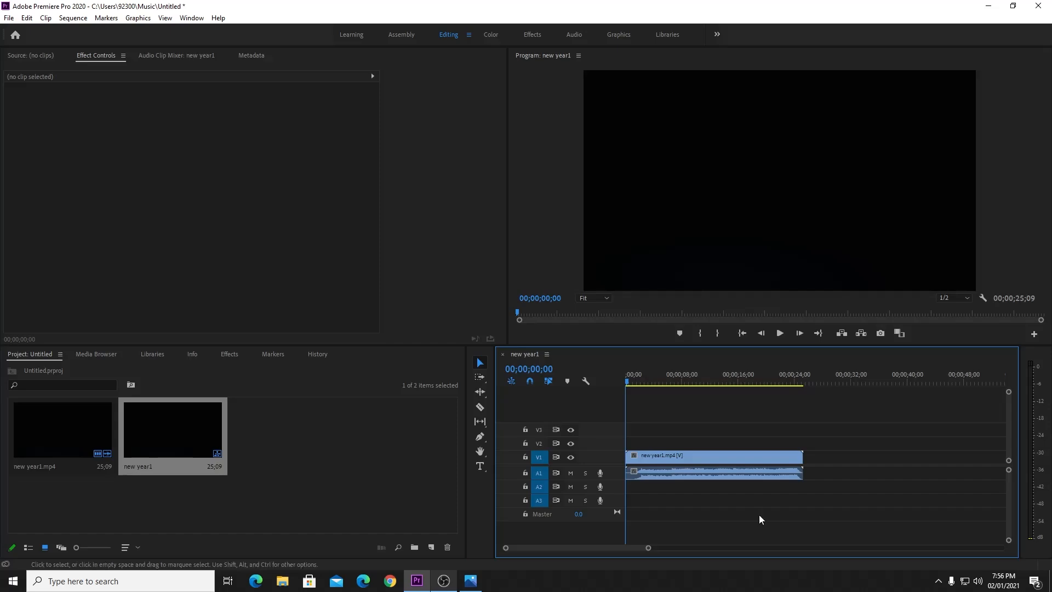
{"action": "left_click_drag", "start_coordinate": [671, 433], "coordinate": [718, 499]}
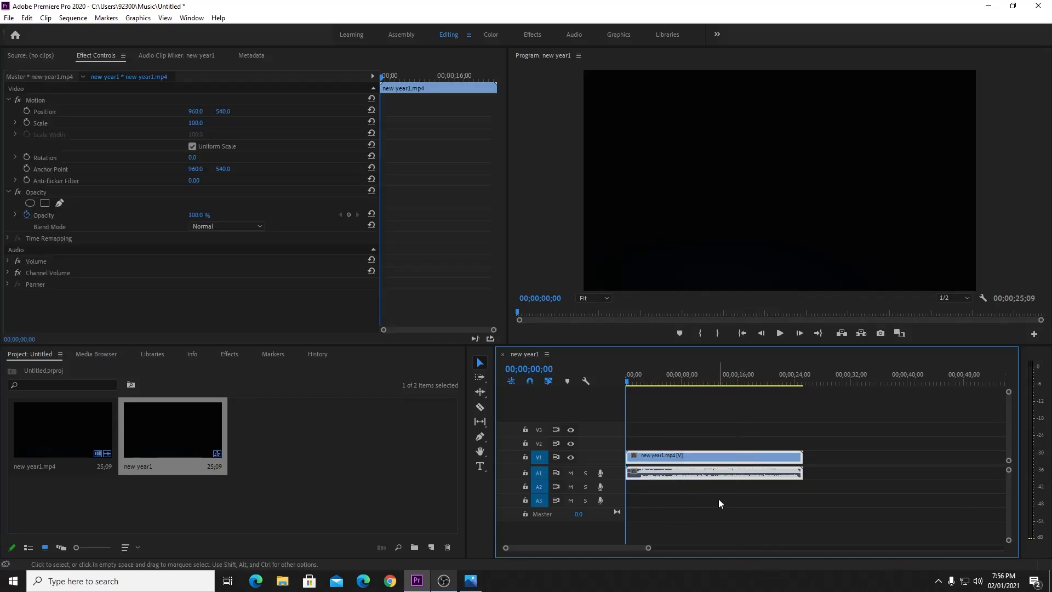
{"action": "left_click", "coordinate": [718, 499]}
{"action": "left_click", "coordinate": [695, 456]}
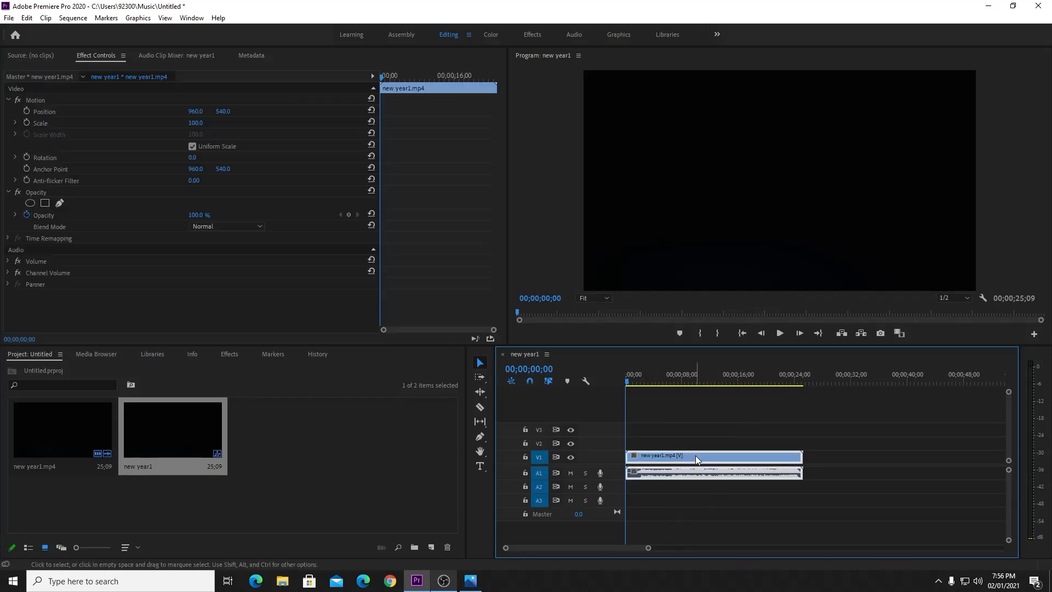
{"action": "left_click", "coordinate": [696, 485]}
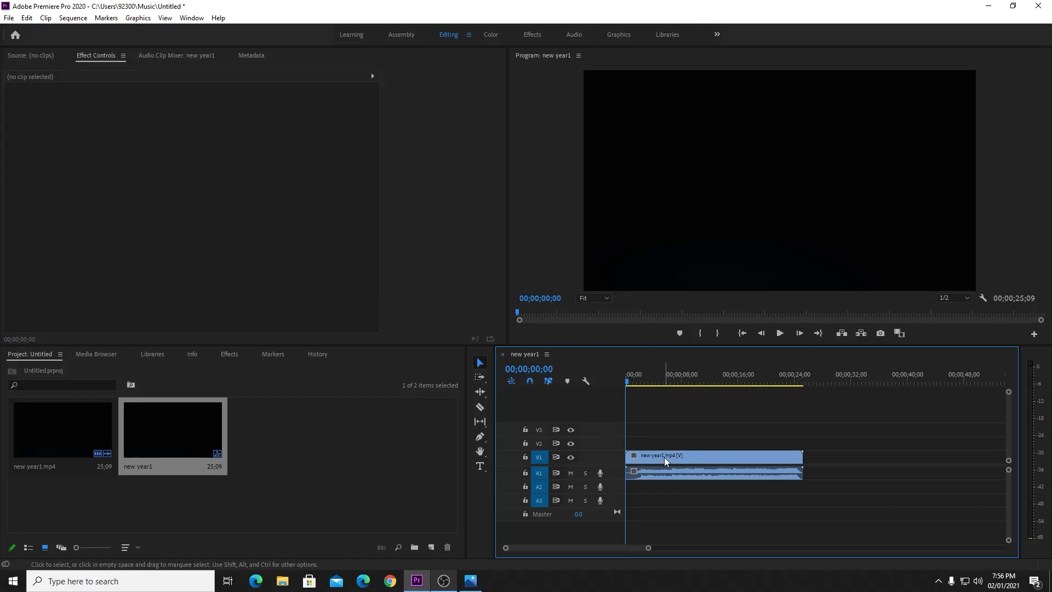
{"action": "left_click", "coordinate": [664, 457]}
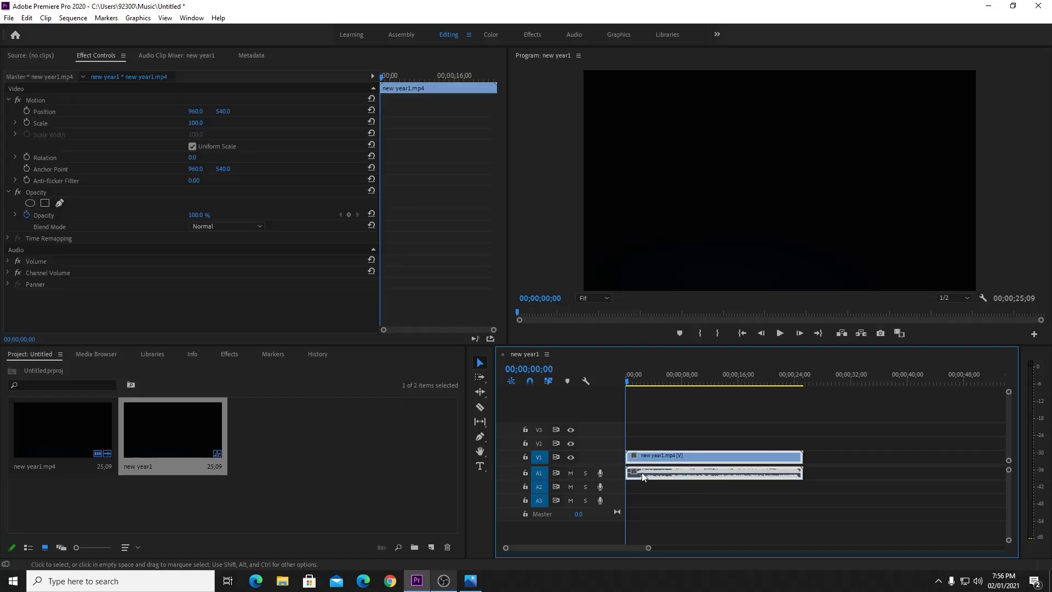
{"action": "right_click", "coordinate": [666, 459]}
{"action": "left_click", "coordinate": [741, 210]}
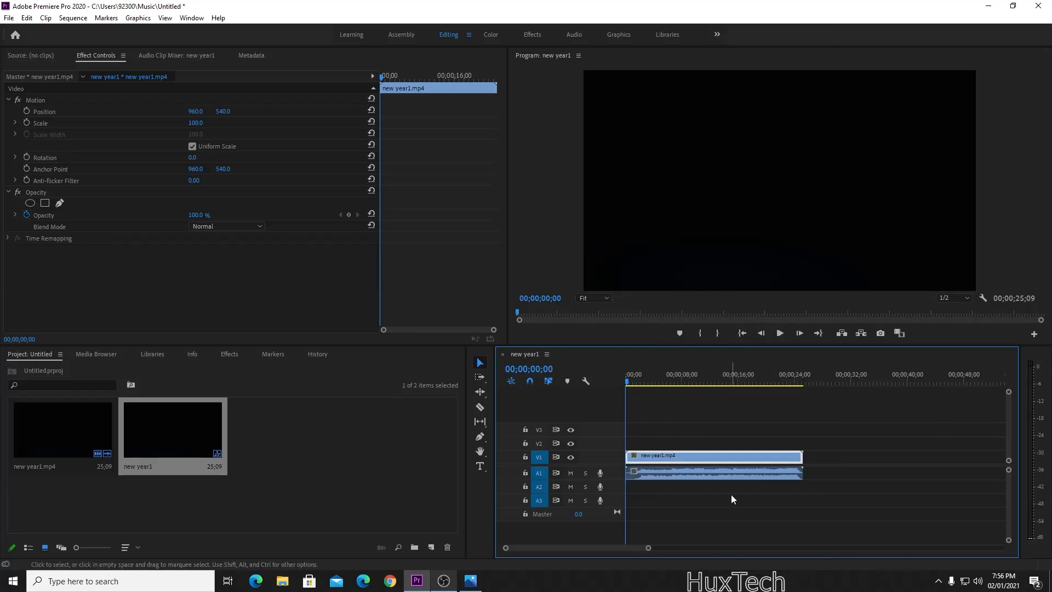
{"action": "mouse_move", "coordinate": [680, 470]}
{"action": "left_mouse_down"}
{"action": "mouse_move", "coordinate": [793, 476]}
{"action": "mouse_move", "coordinate": [665, 476]}
{"action": "mouse_move", "coordinate": [796, 471]}
{"action": "mouse_move", "coordinate": [680, 487]}
{"action": "left_mouse_up"}
{"action": "left_click", "coordinate": [661, 501]}
{"action": "key", "text": "ctrl+z"}
{"action": "key", "text": "ctrl+z"}
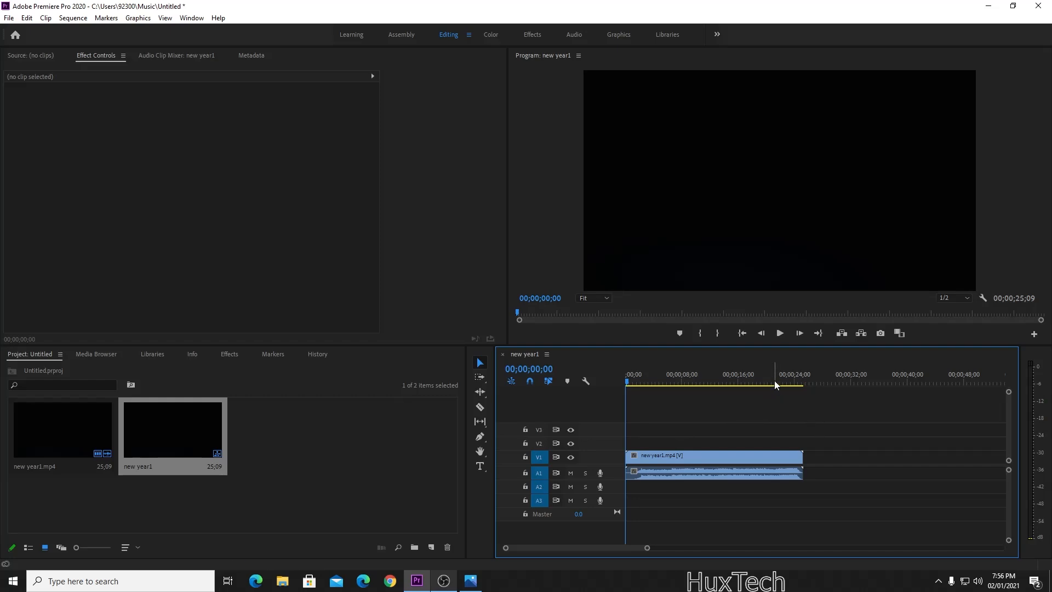
Play the sequence and adjust the system volume while previewing.
{"action": "key", "text": "space"}
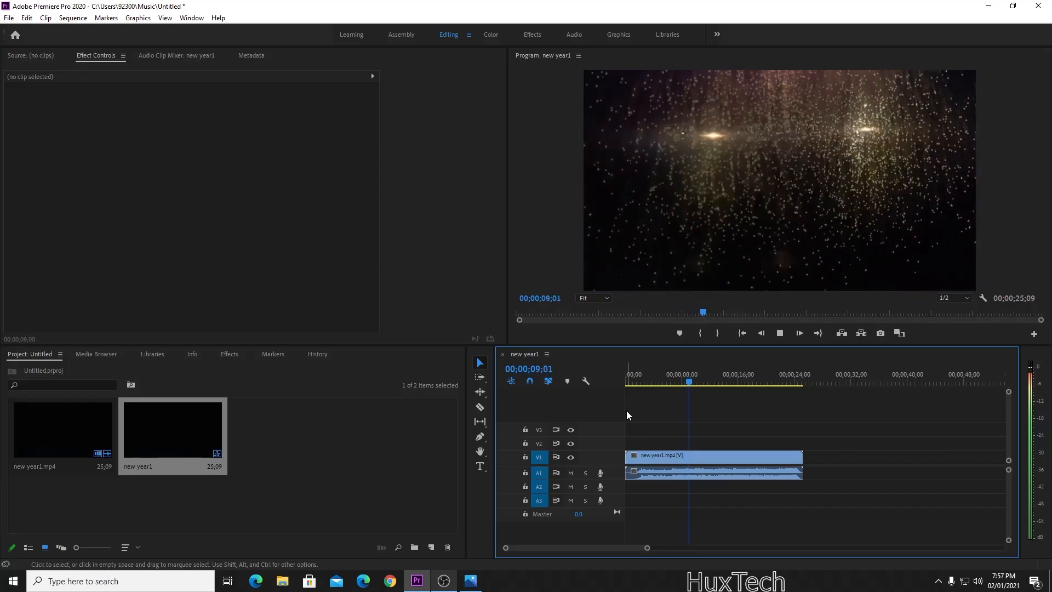
{"action": "left_click", "coordinate": [978, 581]}
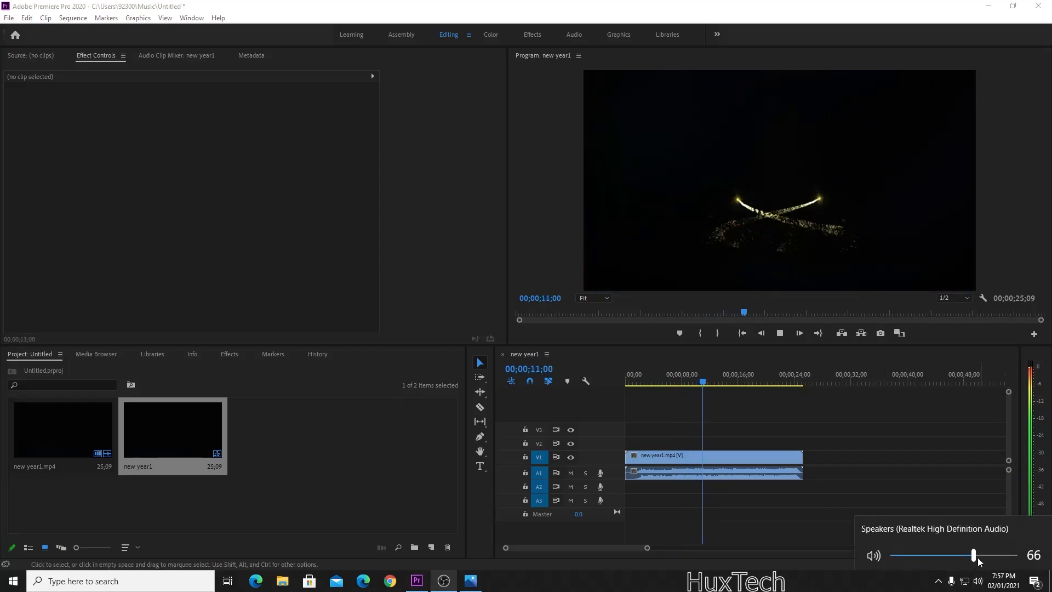
{"action": "left_click_drag", "start_coordinate": [975, 555], "coordinate": [931, 555]}
{"action": "left_click", "coordinate": [793, 526]}
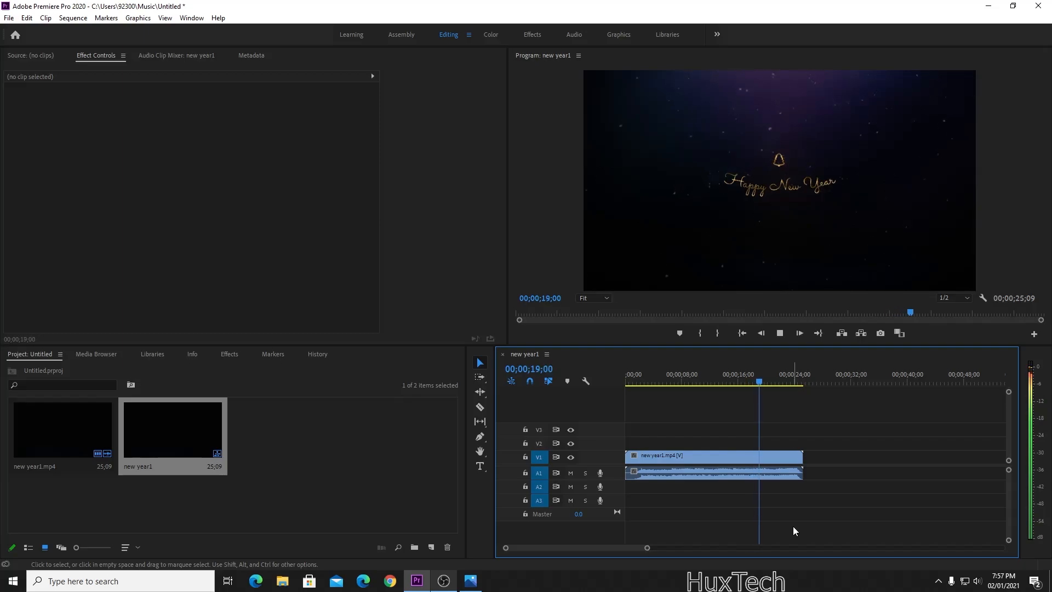
Stop at 19;08, split the clip and delete the tail, then undo the deletion.
{"action": "key", "text": "space"}
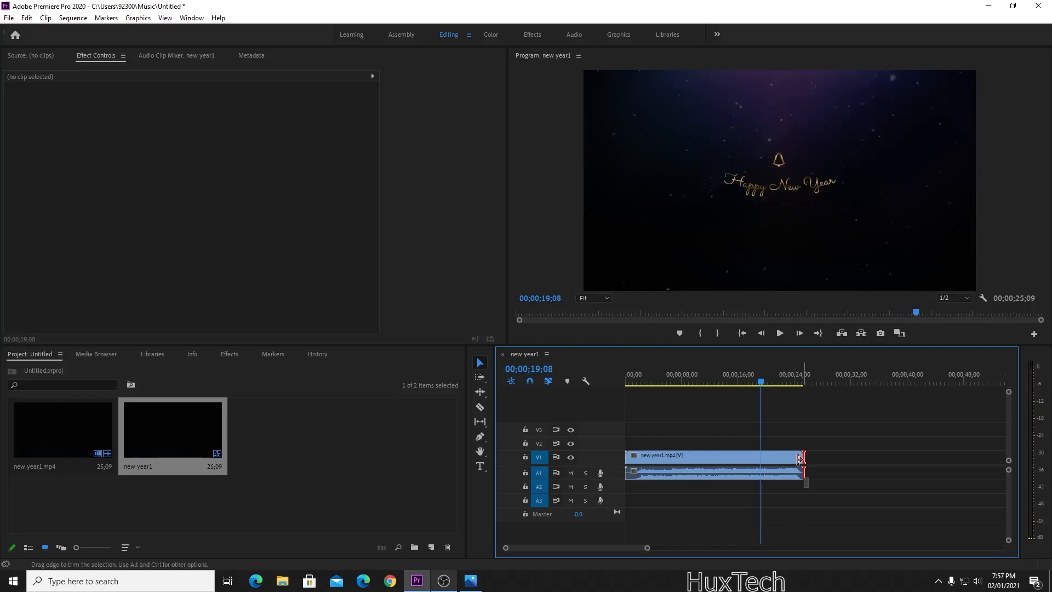
{"action": "left_click", "coordinate": [479, 407]}
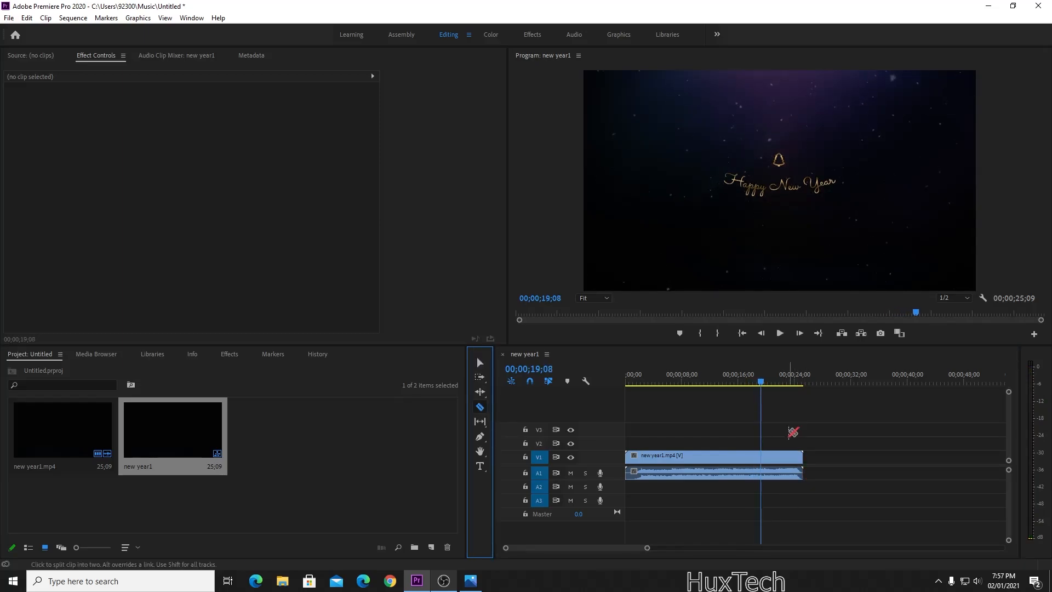
{"action": "left_click", "coordinate": [767, 456]}
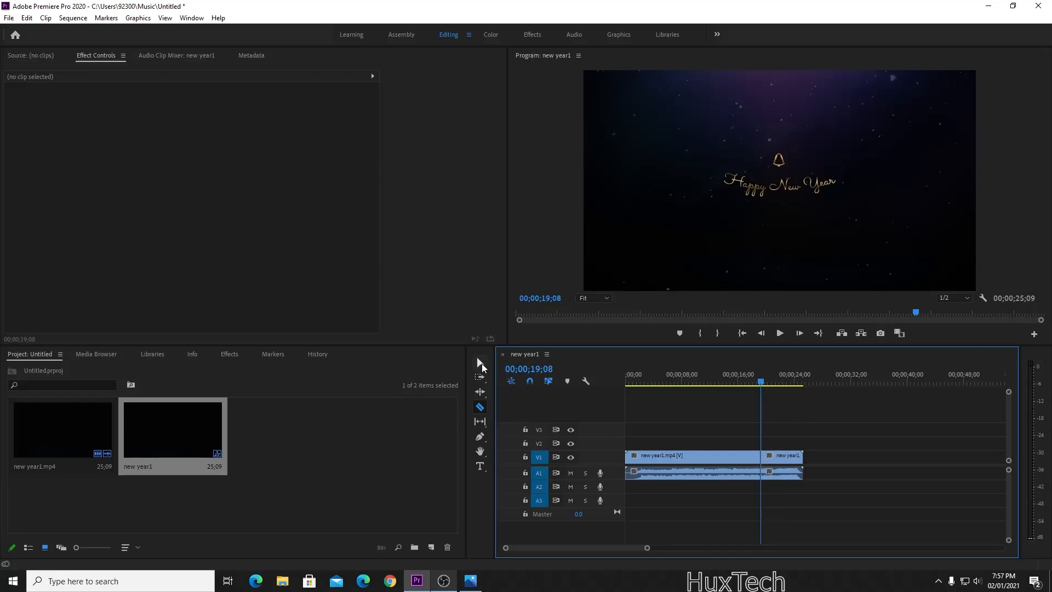
{"action": "left_click", "coordinate": [480, 362]}
{"action": "left_click", "coordinate": [779, 458]}
{"action": "key", "text": "Delete"}
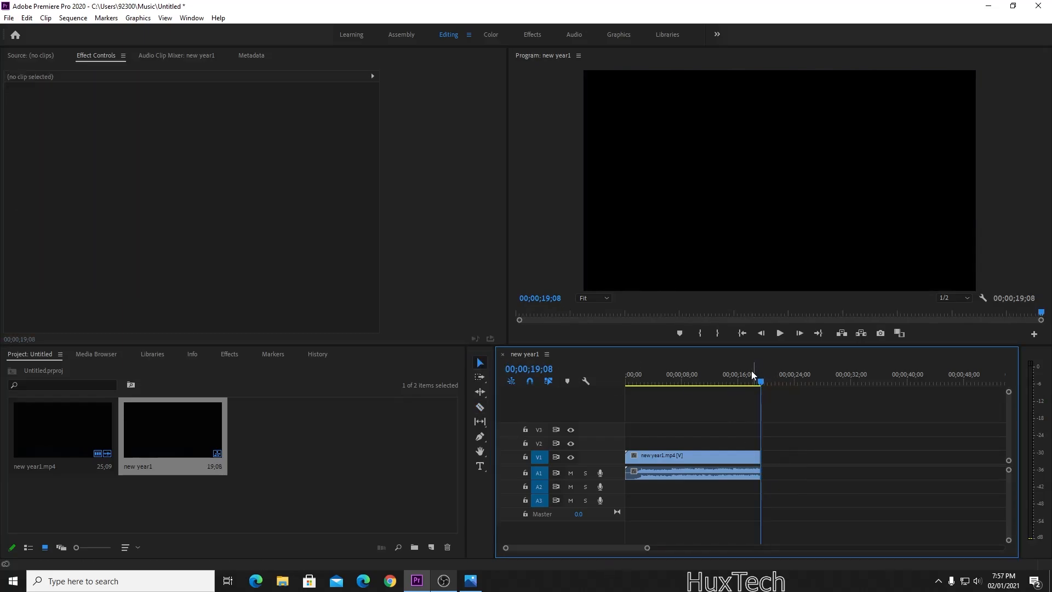
{"action": "left_click_drag", "start_coordinate": [753, 378], "coordinate": [726, 376]}
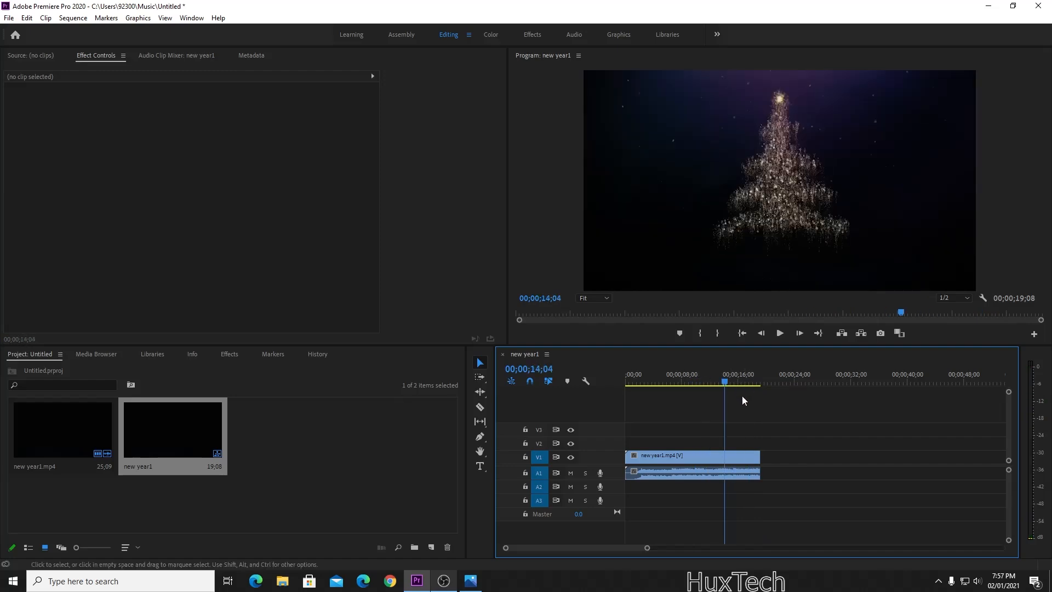
{"action": "key", "text": "ctrl+z"}
Delete the part after the 19;08 cut again and replay the trimmed sequence from the start.
{"action": "left_click", "coordinate": [480, 407]}
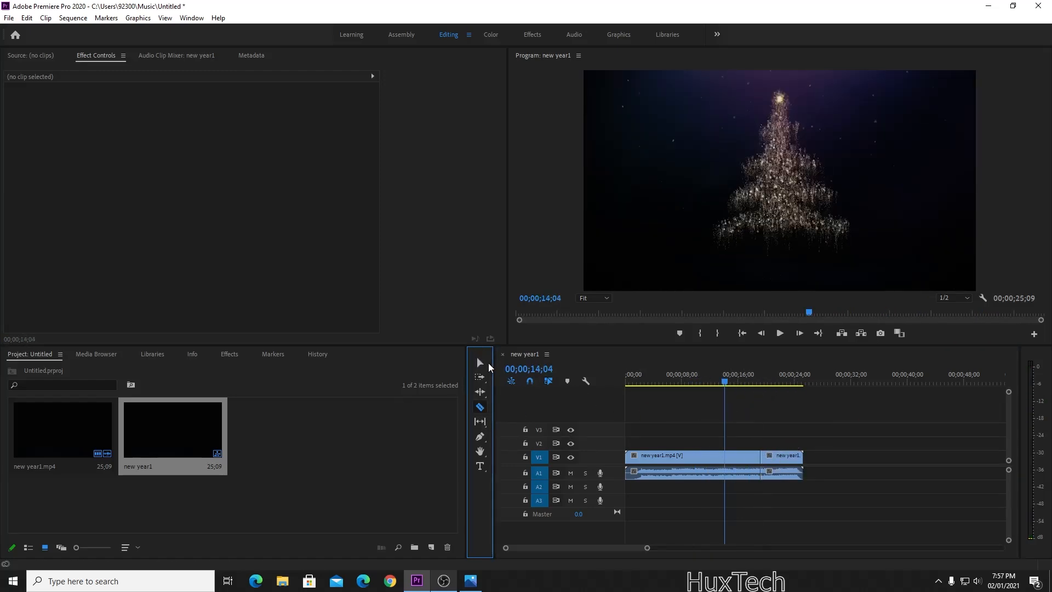
{"action": "left_click", "coordinate": [476, 365]}
{"action": "left_click", "coordinate": [789, 460]}
{"action": "key", "text": "Delete"}
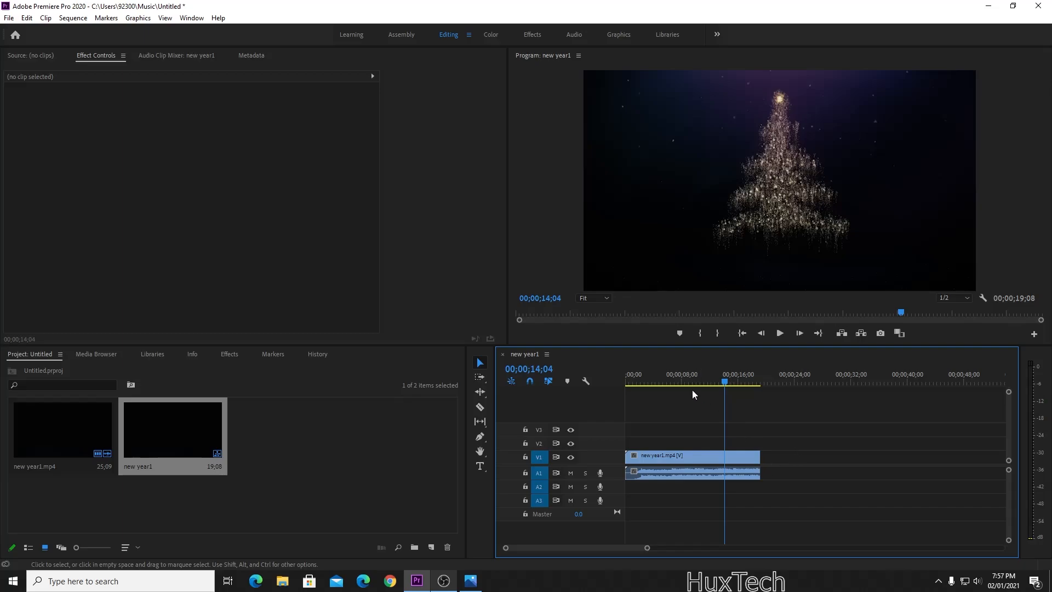
{"action": "left_click_drag", "start_coordinate": [692, 390], "coordinate": [586, 386]}
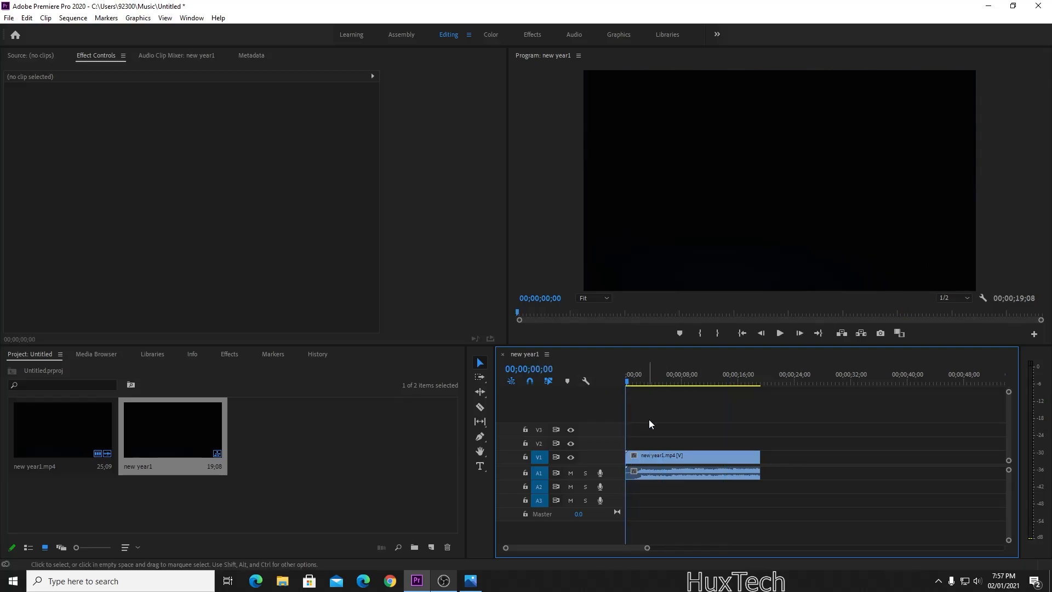
{"action": "key", "text": "space"}
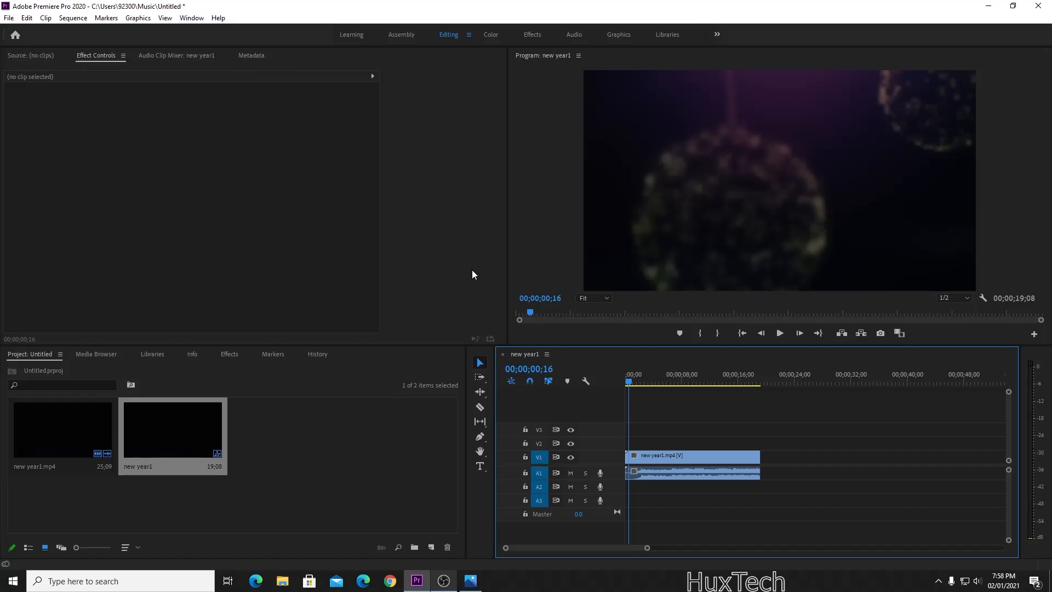
Open the Essential Graphics panel and scroll the Browse list down to Sports Lower Third Center.
{"action": "left_click", "coordinate": [192, 19]}
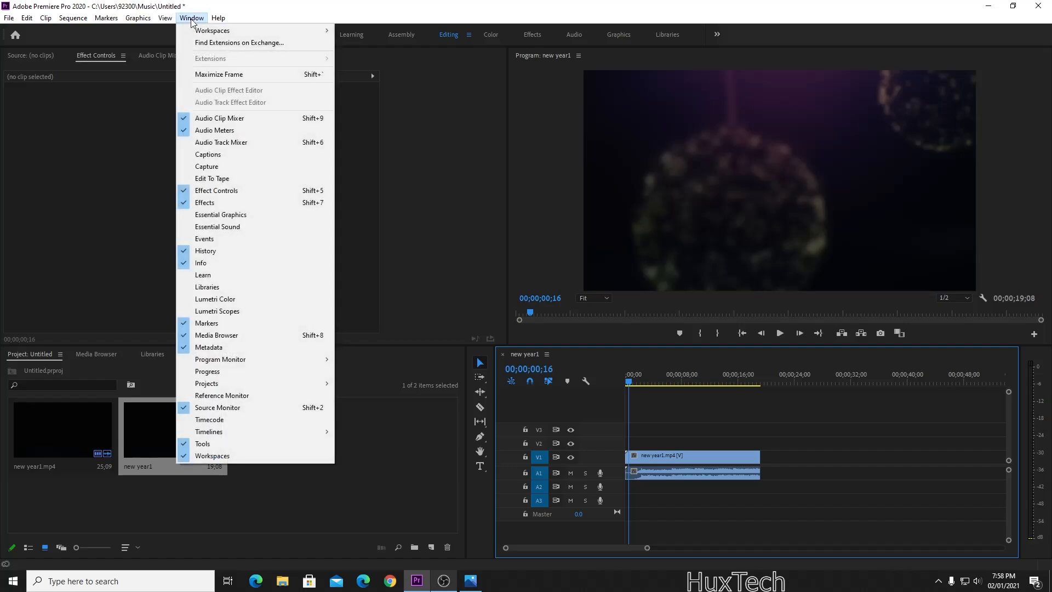
{"action": "left_click", "coordinate": [246, 216]}
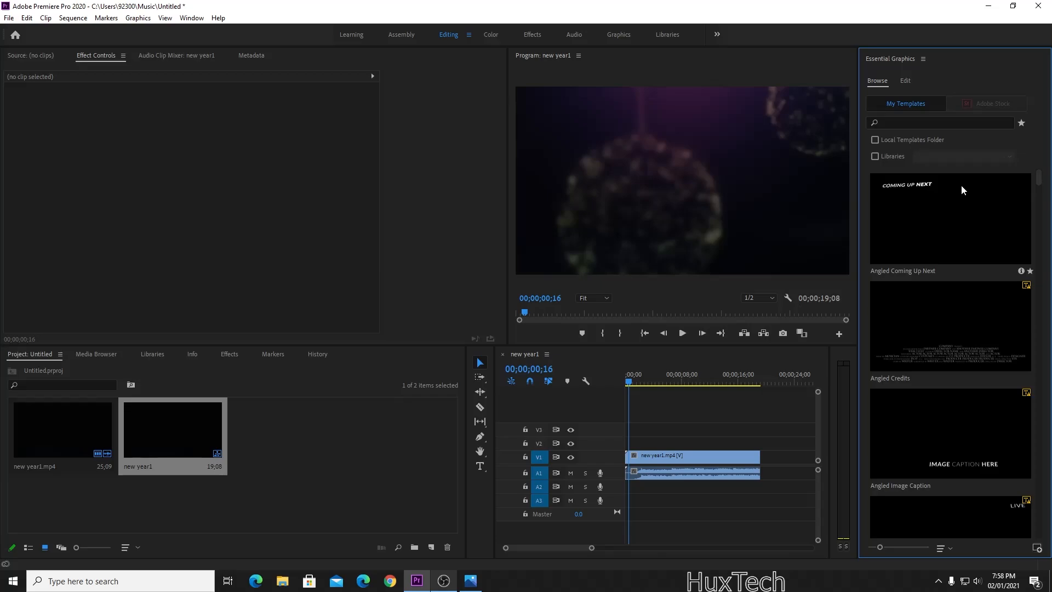
{"action": "scroll", "coordinate": [938, 236], "scroll_direction": "down", "scroll_amount": 10}
{"action": "scroll", "coordinate": [984, 263], "scroll_direction": "down", "scroll_amount": 10}
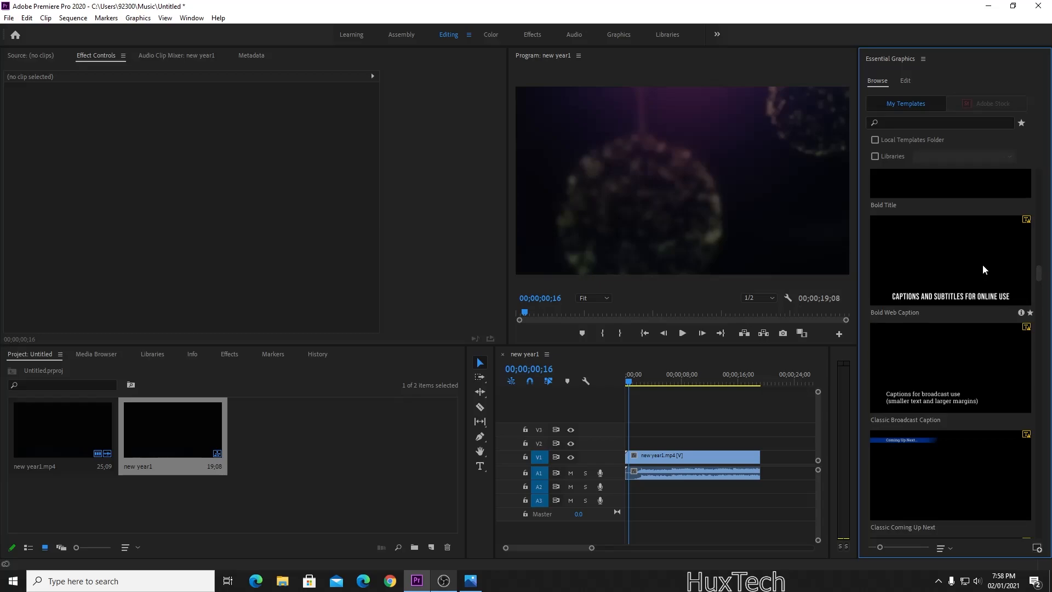
{"action": "scroll", "coordinate": [982, 267], "scroll_direction": "down", "scroll_amount": 5}
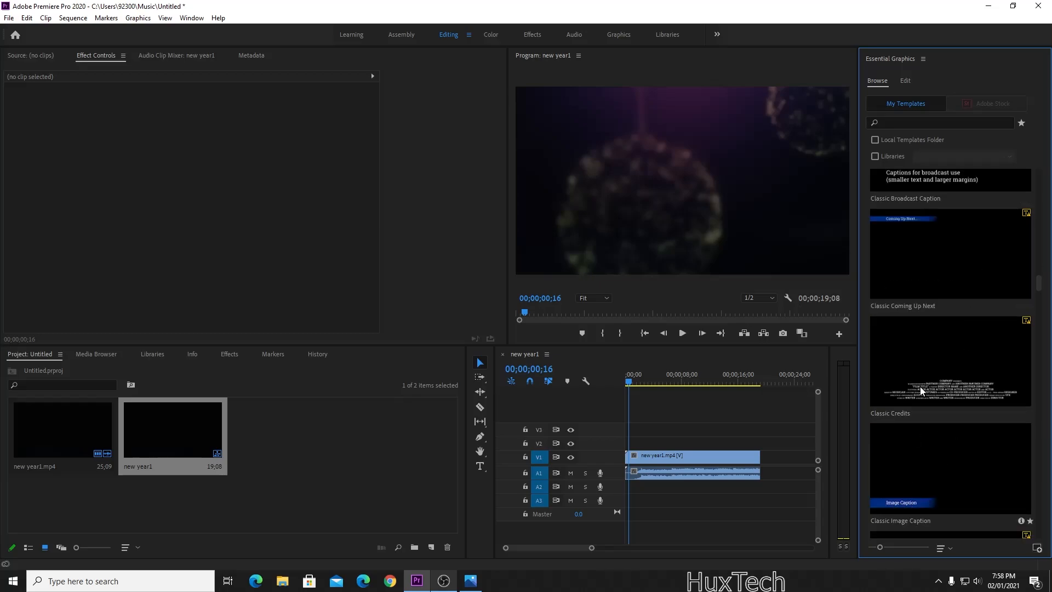
{"action": "scroll", "coordinate": [932, 367], "scroll_direction": "up", "scroll_amount": 2}
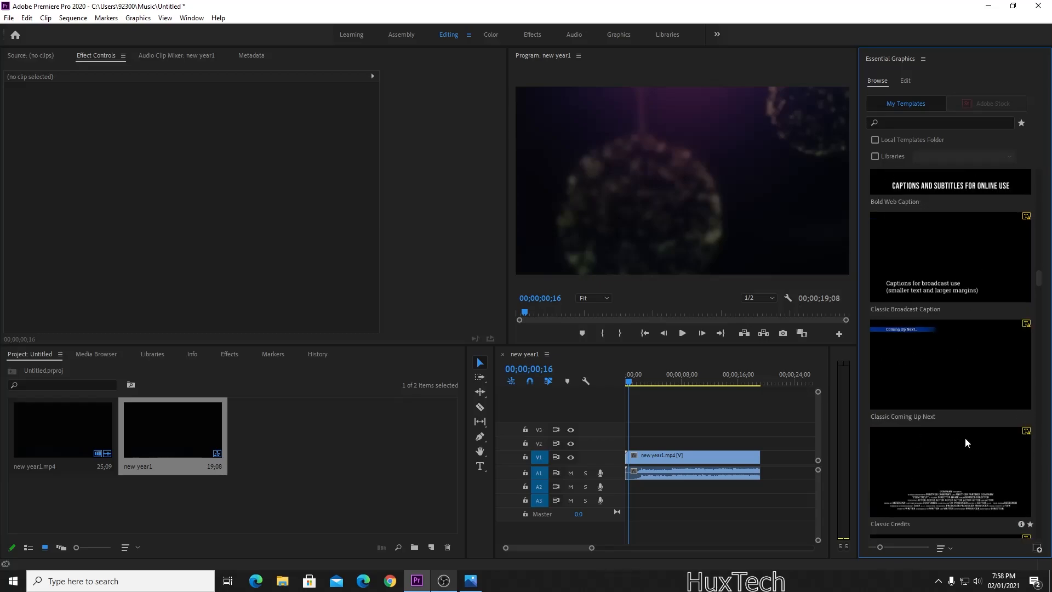
{"action": "scroll", "coordinate": [956, 432], "scroll_direction": "down", "scroll_amount": 6}
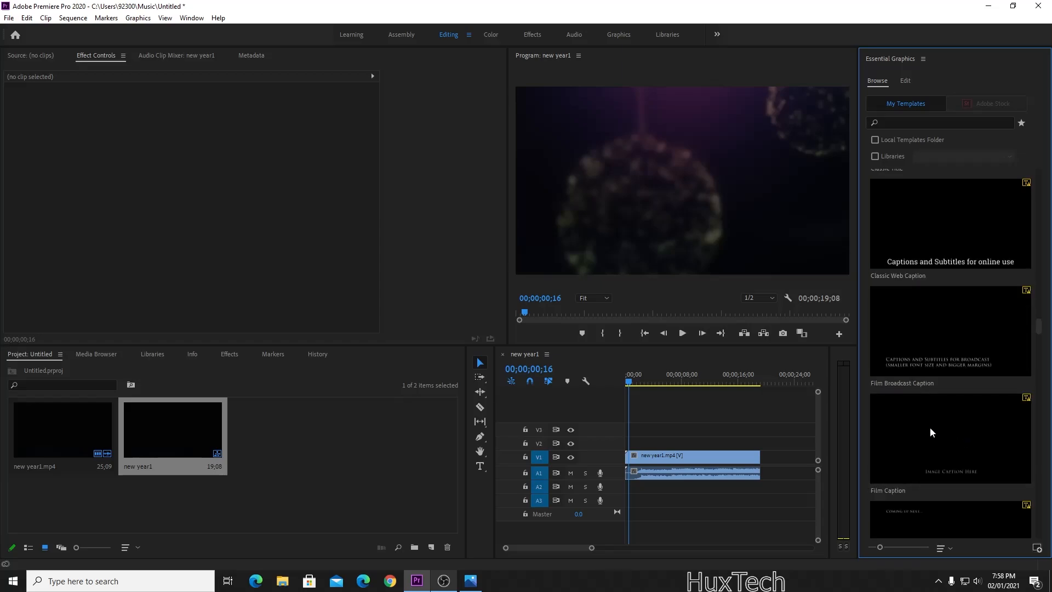
{"action": "scroll", "coordinate": [932, 433], "scroll_direction": "down", "scroll_amount": 10}
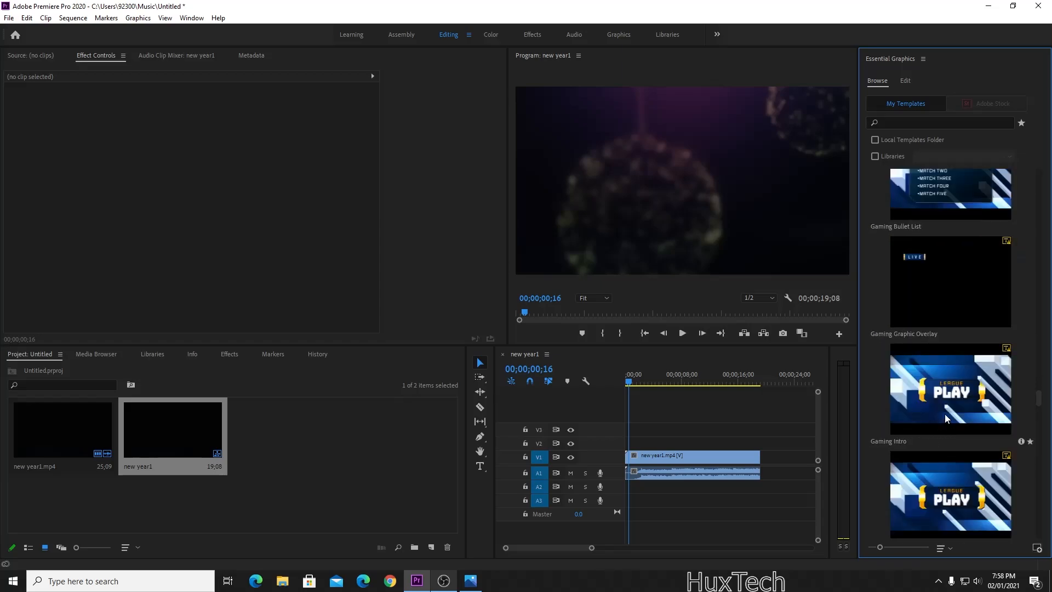
{"action": "scroll", "coordinate": [954, 422], "scroll_direction": "down", "scroll_amount": 10}
{"action": "scroll", "coordinate": [568, 410], "scroll_direction": "down", "scroll_amount": 3}
{"action": "scroll", "coordinate": [919, 428], "scroll_direction": "down", "scroll_amount": 10}
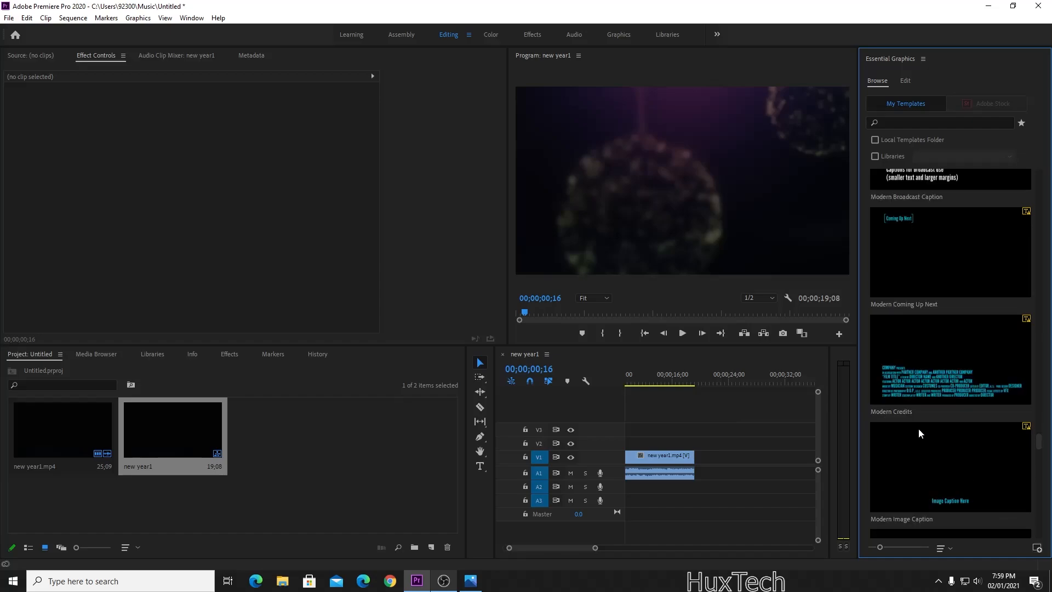
{"action": "scroll", "coordinate": [918, 425], "scroll_direction": "down", "scroll_amount": 10}
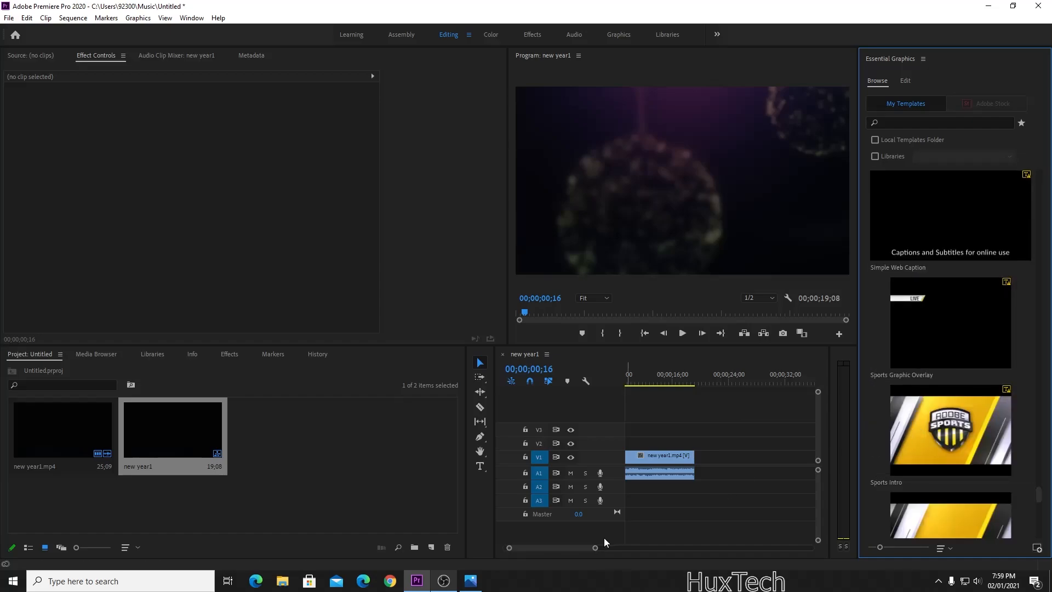
{"action": "scroll", "coordinate": [581, 543], "scroll_direction": "up", "scroll_amount": 3}
{"action": "scroll", "coordinate": [987, 386], "scroll_direction": "down", "scroll_amount": 6}
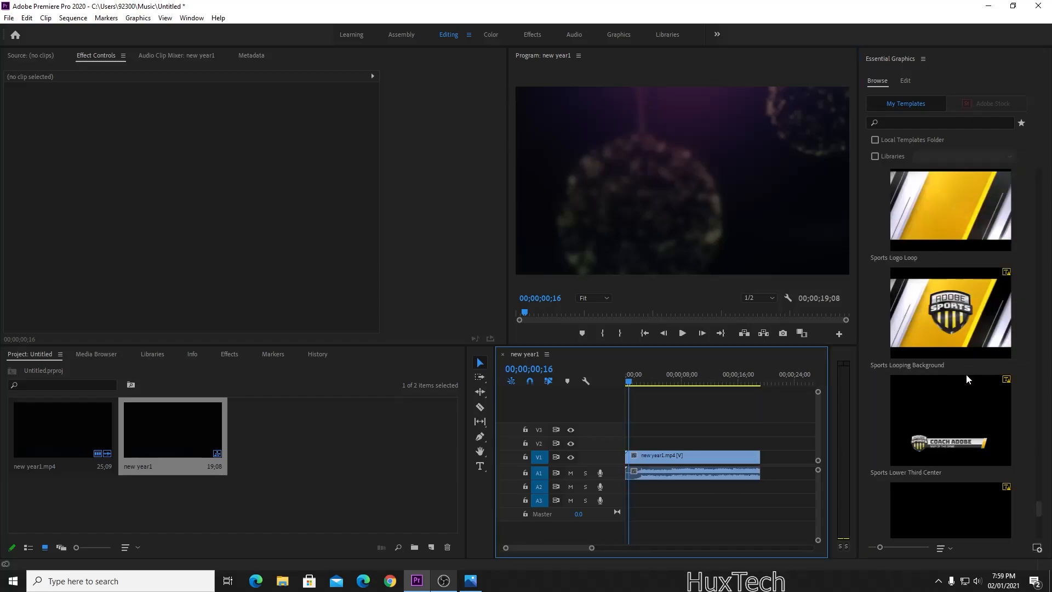
{"action": "scroll", "coordinate": [966, 374], "scroll_direction": "down", "scroll_amount": 1}
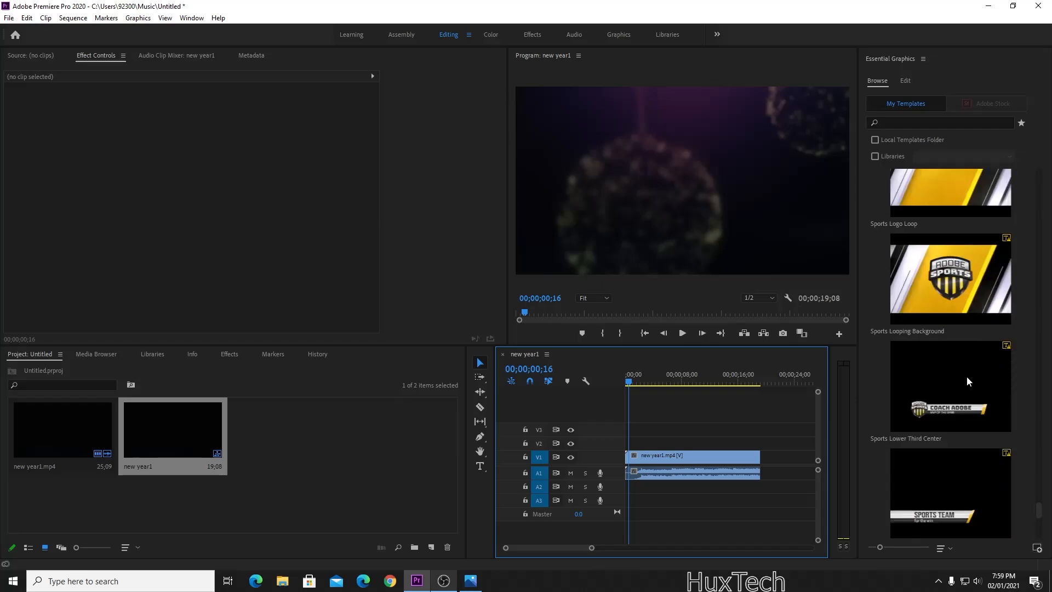
Place Sports Lower Third Center on V2 at 00;00, accept font substitution, and close Essential Graphics.
{"action": "left_click", "coordinate": [888, 417]}
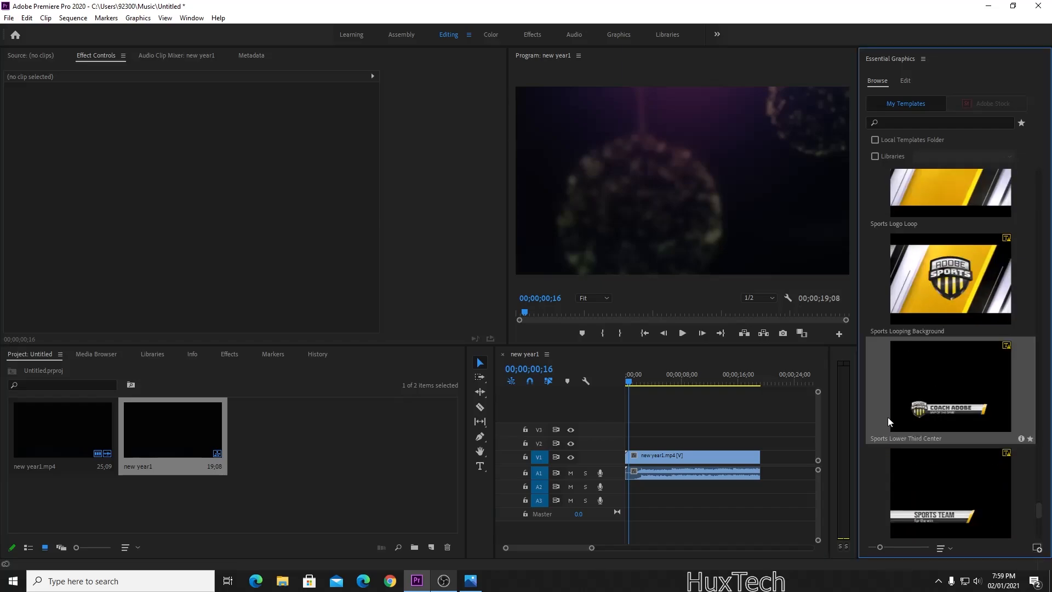
{"action": "left_click_drag", "start_coordinate": [888, 417], "coordinate": [632, 444]}
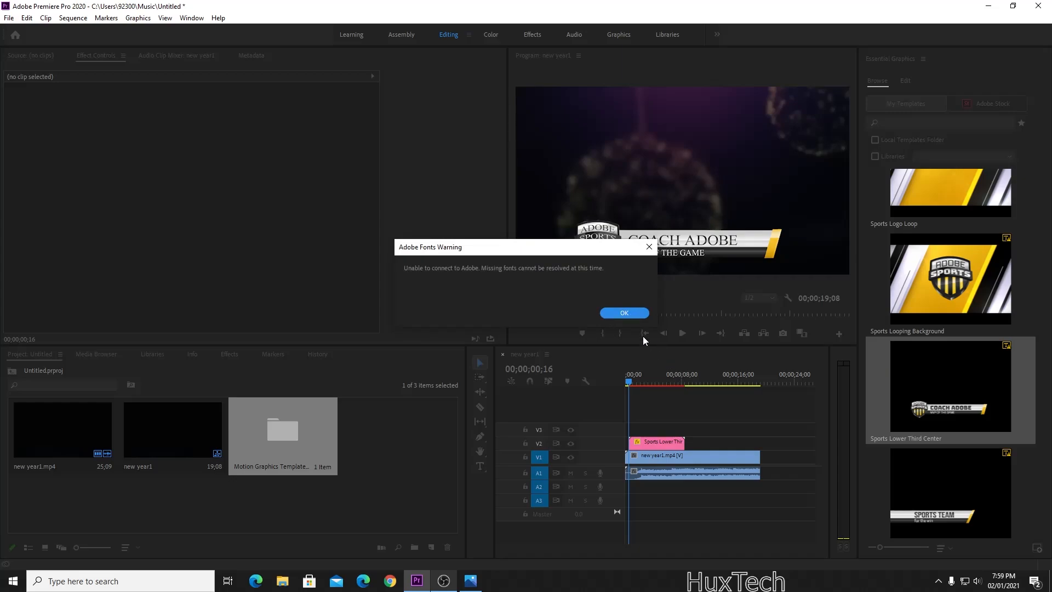
{"action": "left_click", "coordinate": [625, 313]}
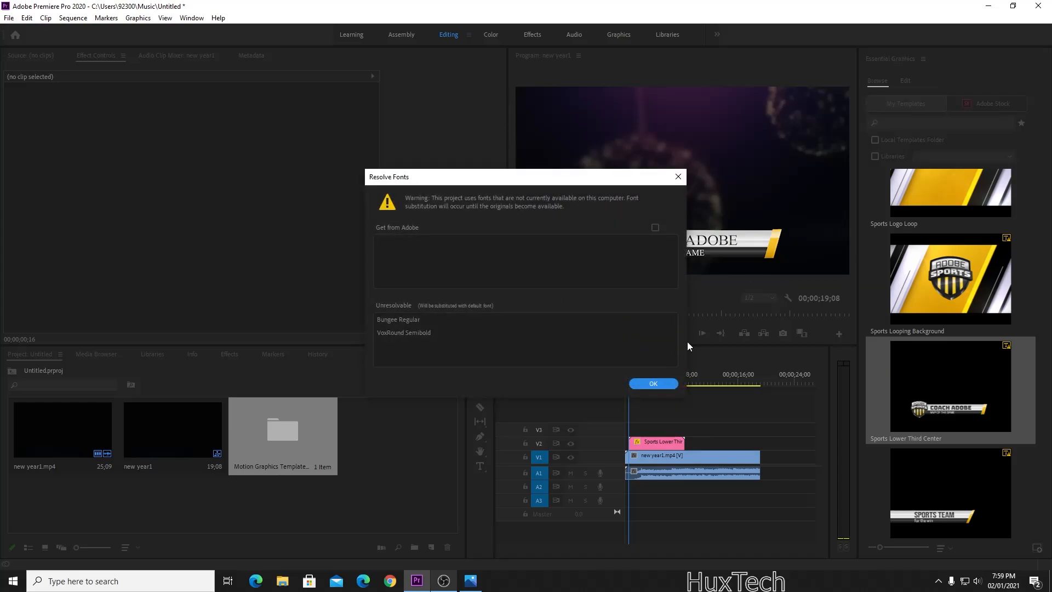
{"action": "left_click", "coordinate": [662, 384]}
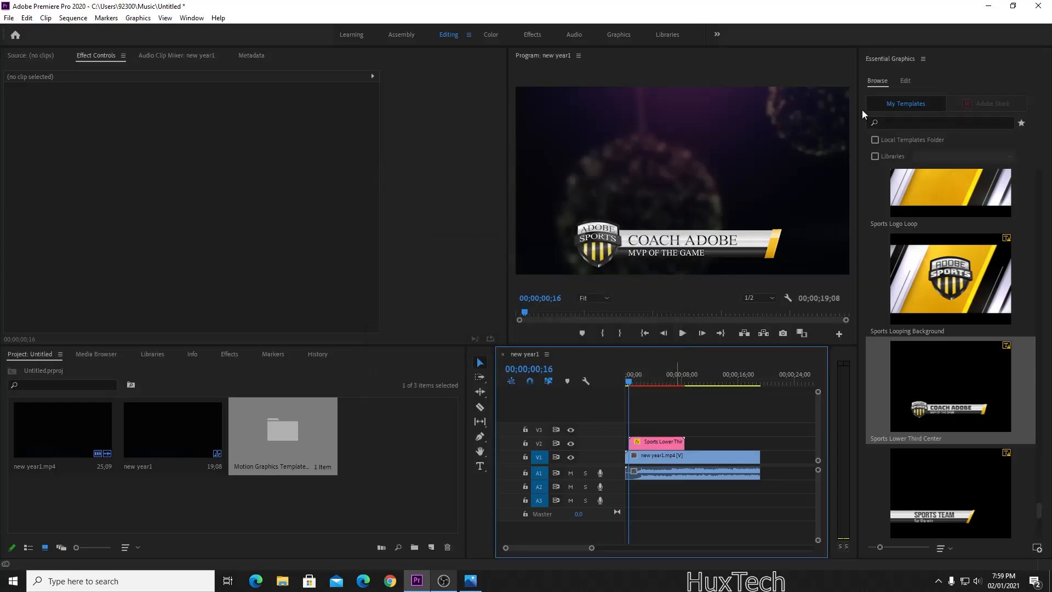
{"action": "left_click", "coordinate": [924, 58]}
{"action": "left_click", "coordinate": [903, 64]}
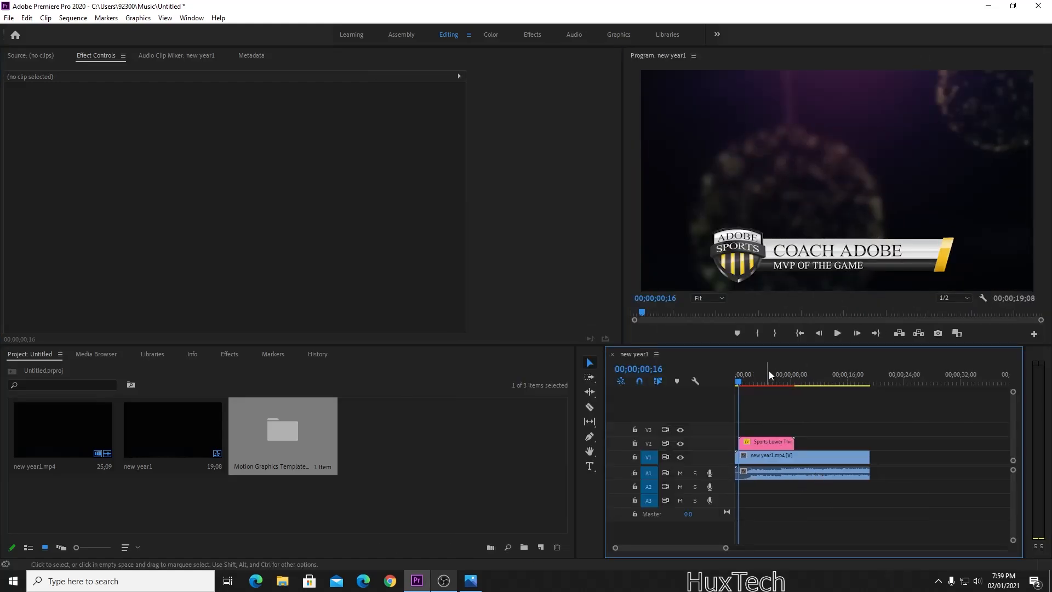
{"action": "key", "text": "space"}
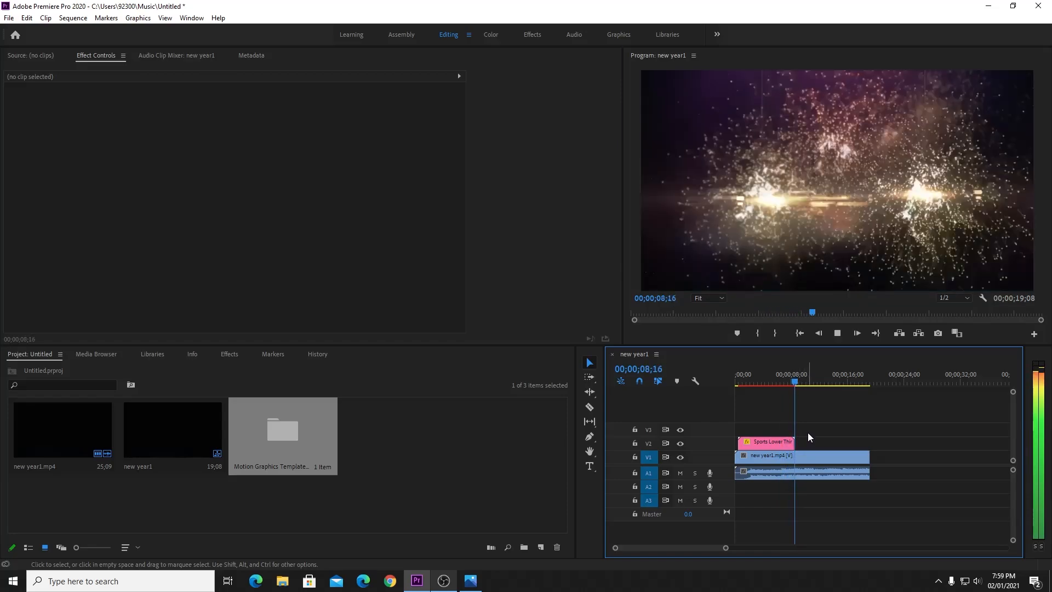
{"action": "key", "text": "space"}
{"action": "left_click_drag", "start_coordinate": [743, 385], "coordinate": [738, 383]}
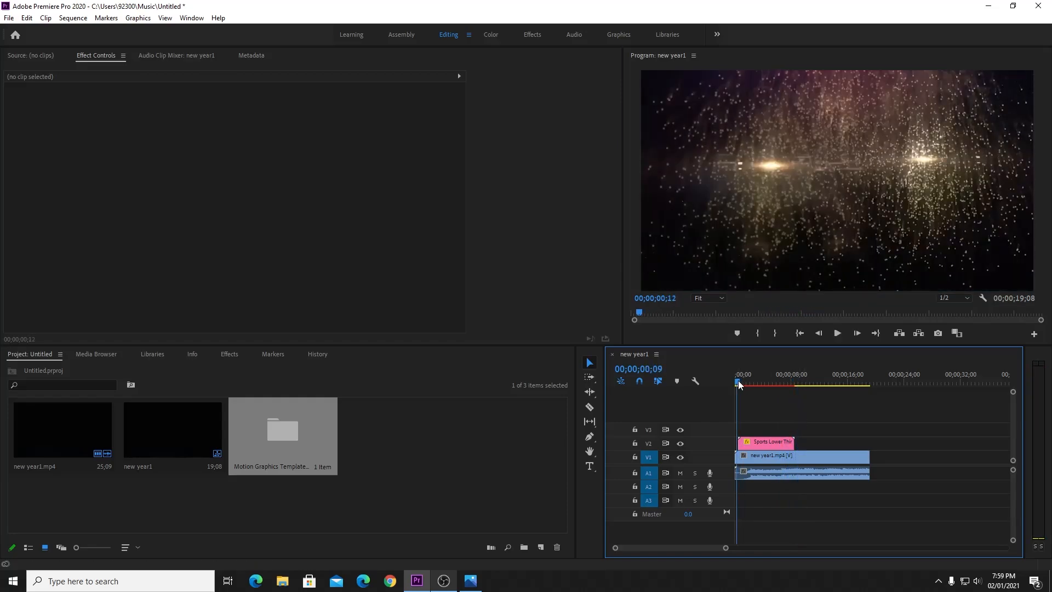
{"action": "key", "text": "space"}
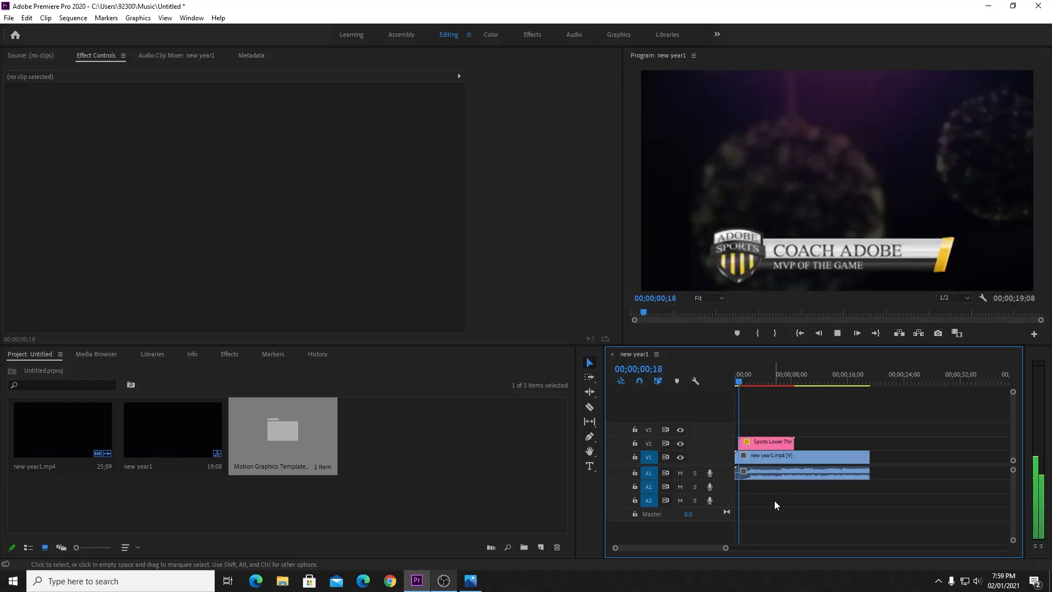
{"action": "key", "text": "space"}
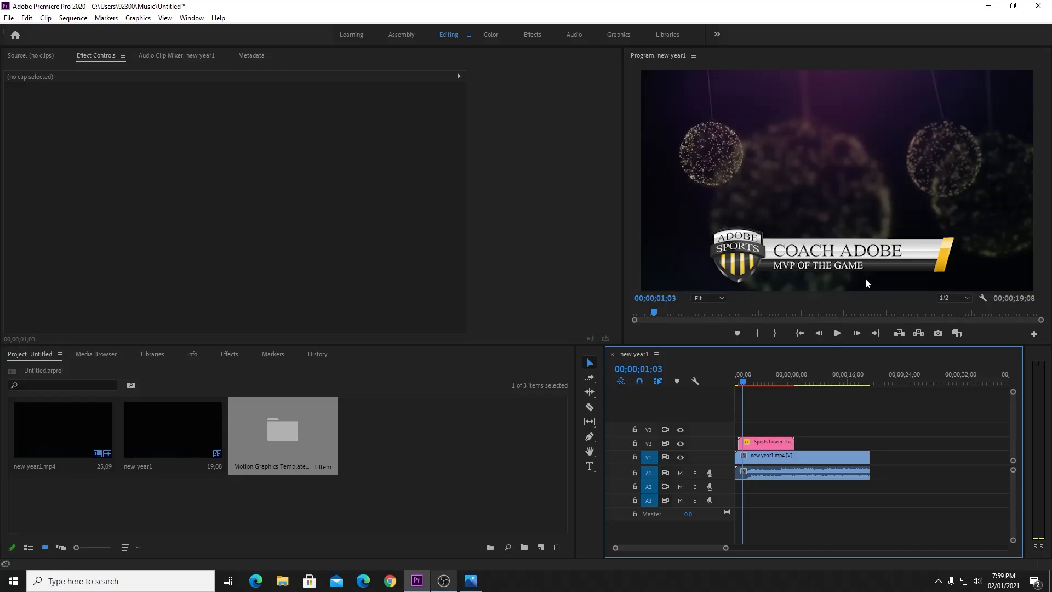
Reopen Essential Graphics and drop Modern Lower Third Two Lines onto track V3.
{"action": "left_click", "coordinate": [191, 17]}
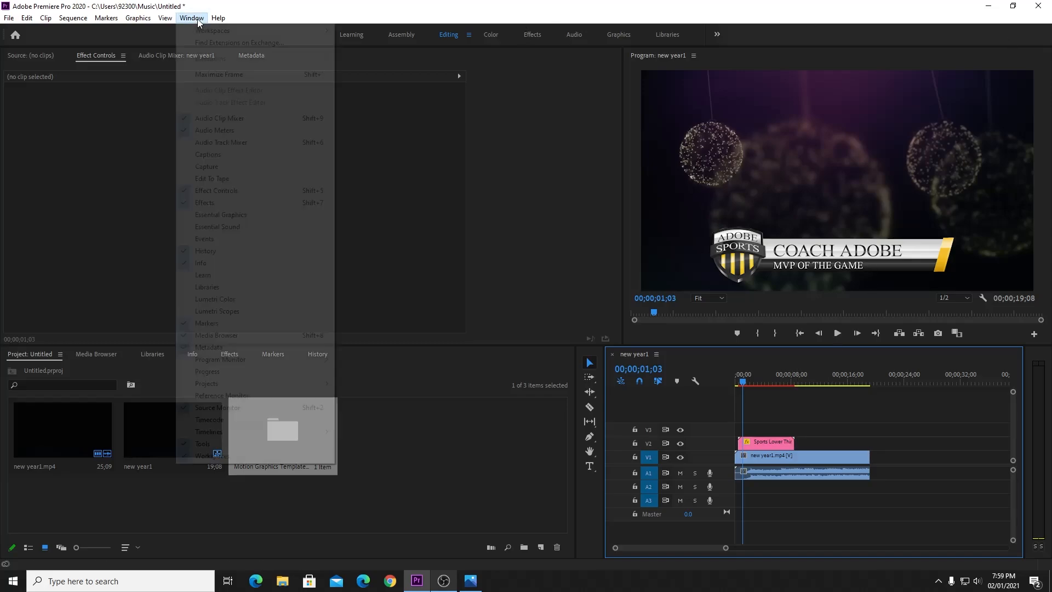
{"action": "left_click", "coordinate": [222, 214]}
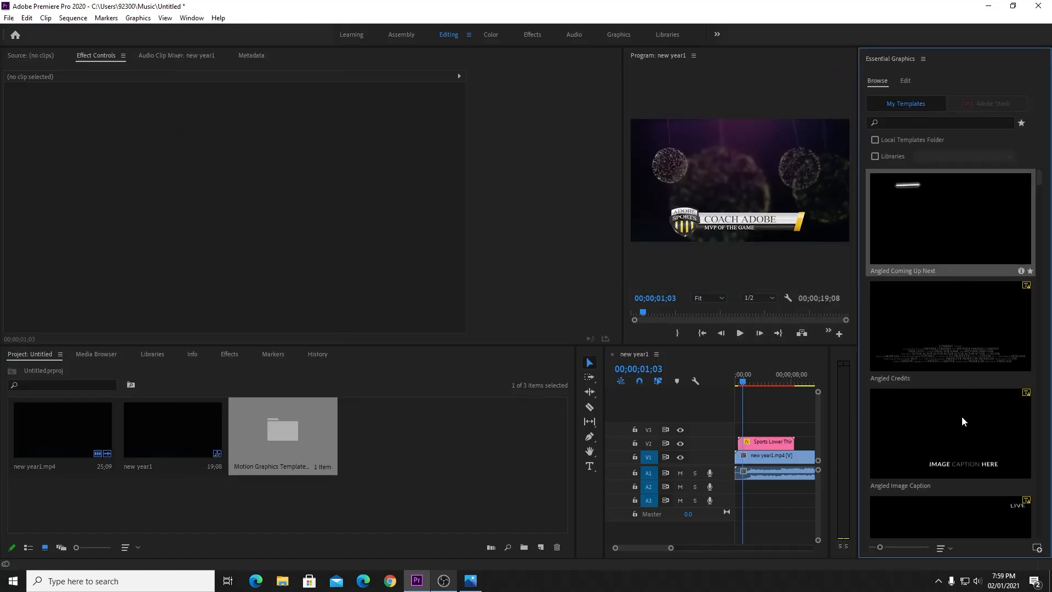
{"action": "scroll", "coordinate": [957, 370], "scroll_direction": "down", "scroll_amount": 5}
{"action": "scroll", "coordinate": [955, 368], "scroll_direction": "down", "scroll_amount": 5}
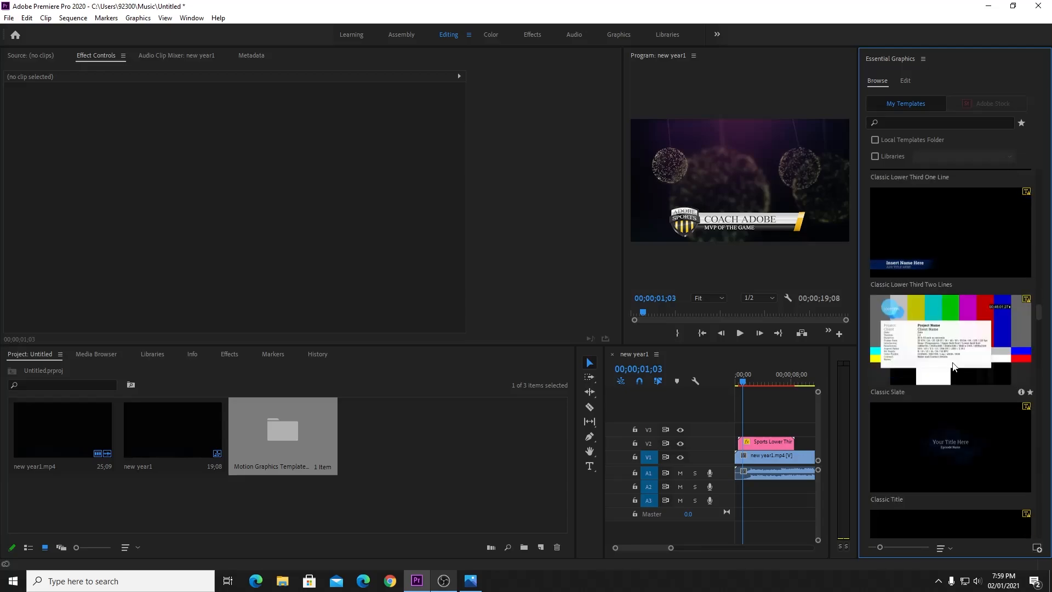
{"action": "scroll", "coordinate": [953, 367], "scroll_direction": "down", "scroll_amount": 5}
{"action": "scroll", "coordinate": [952, 361], "scroll_direction": "down", "scroll_amount": 5}
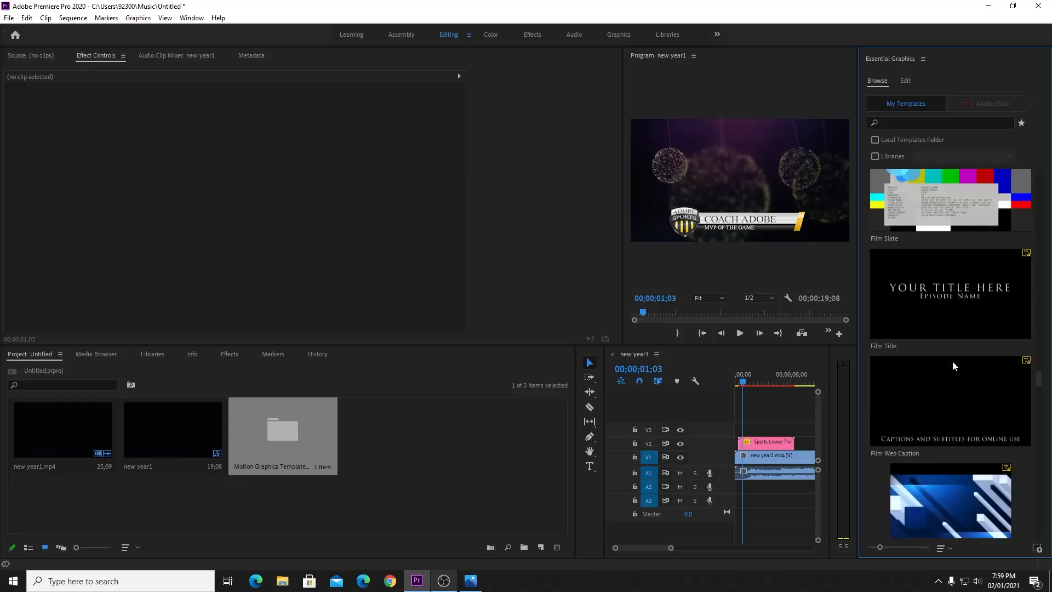
{"action": "scroll", "coordinate": [953, 366], "scroll_direction": "down", "scroll_amount": 5}
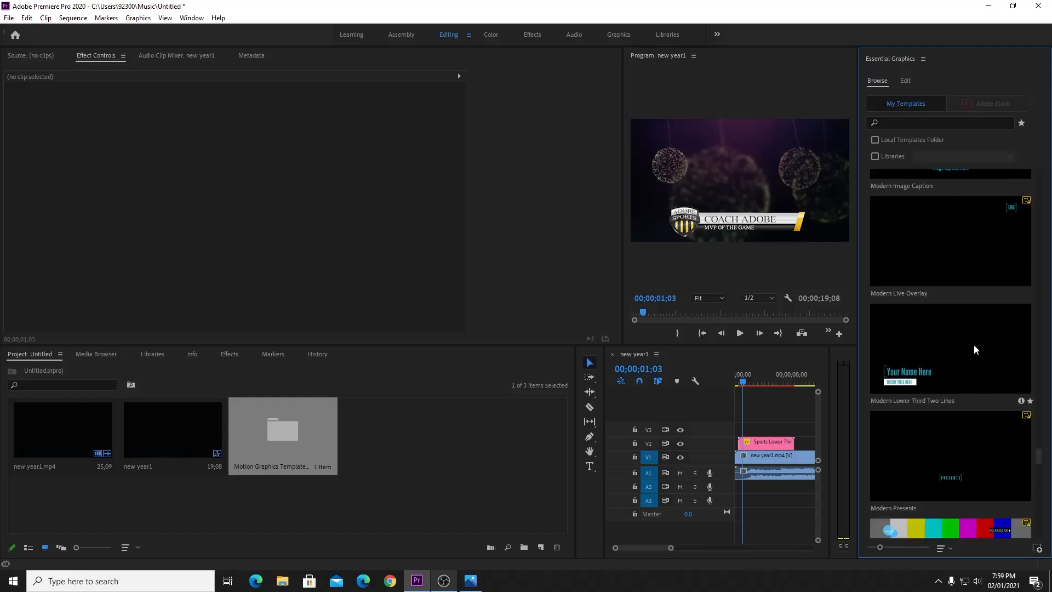
{"action": "left_click_drag", "start_coordinate": [974, 344], "coordinate": [778, 429]}
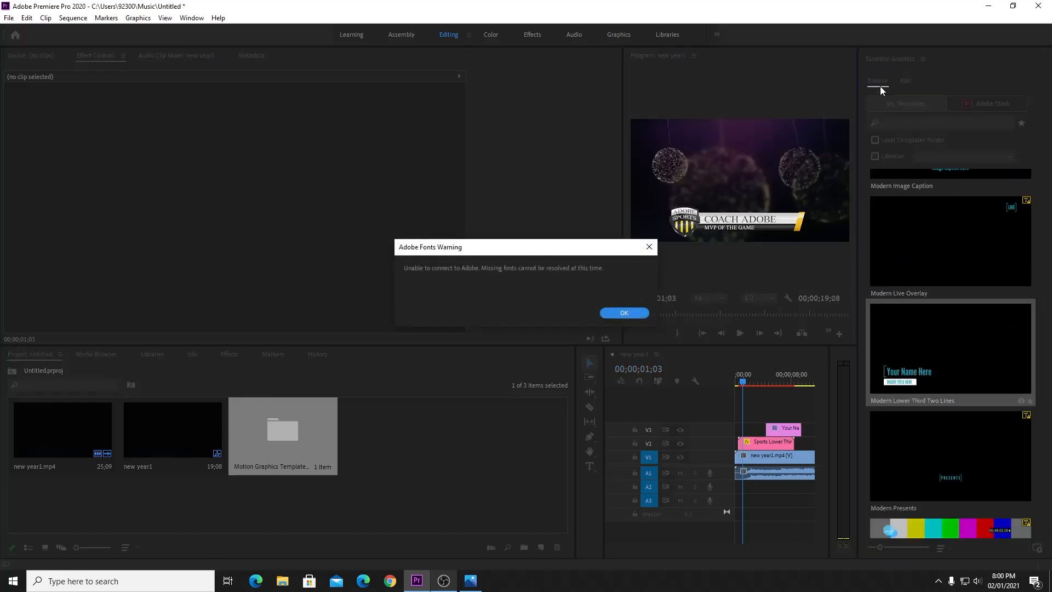
Accept the font substitution, close Essential Graphics, shift the Your Name title right and widen the timeline.
{"action": "left_click", "coordinate": [617, 313]}
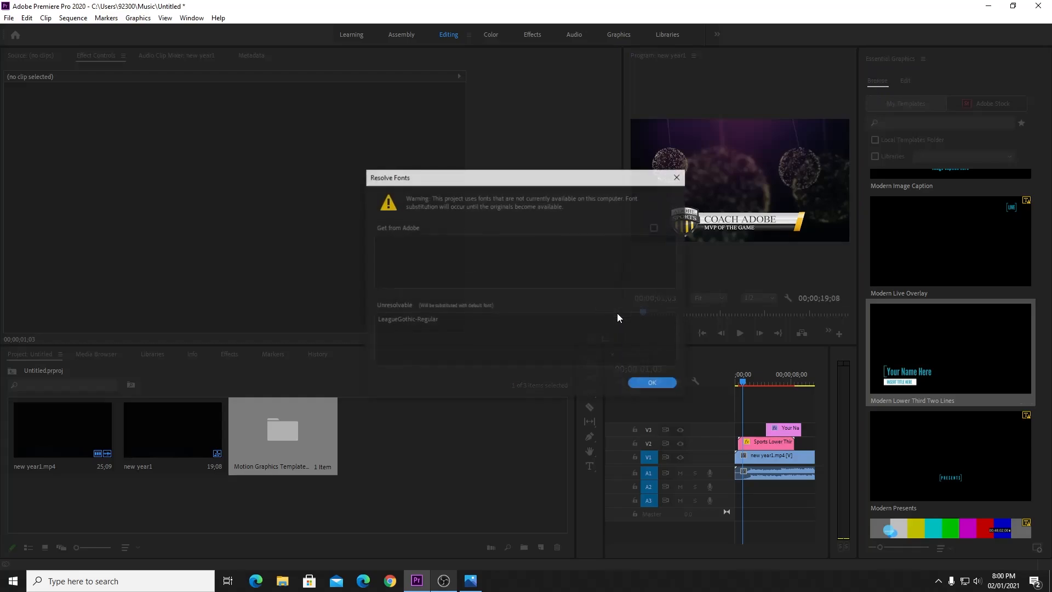
{"action": "left_click", "coordinate": [661, 379]}
{"action": "left_click", "coordinate": [923, 59]}
{"action": "left_click", "coordinate": [890, 61]}
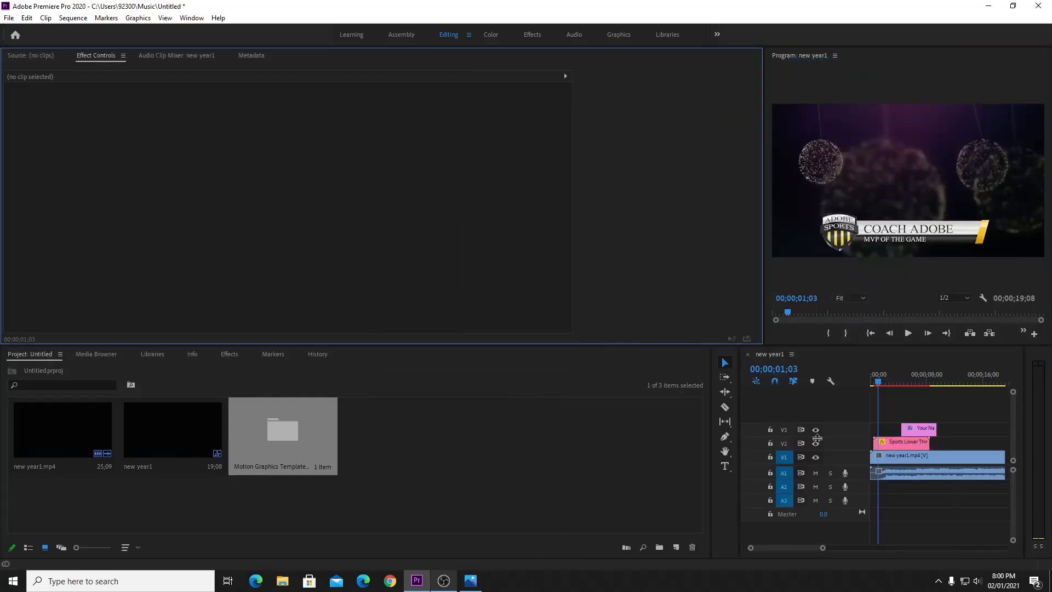
{"action": "left_click_drag", "start_coordinate": [921, 428], "coordinate": [957, 428]}
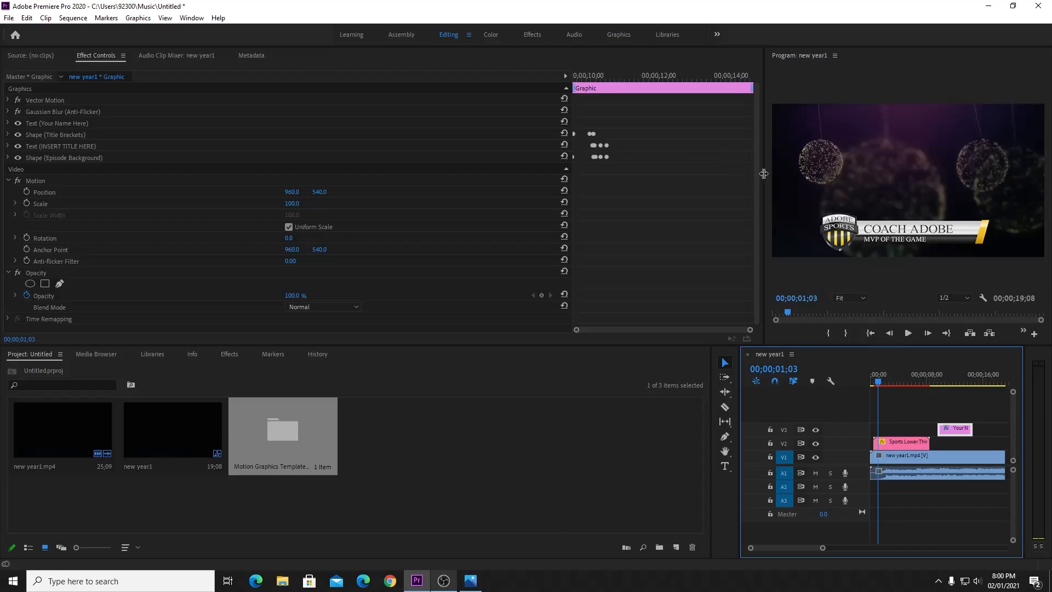
{"action": "left_click_drag", "start_coordinate": [737, 379], "coordinate": [255, 366]}
{"action": "left_click", "coordinate": [466, 380]}
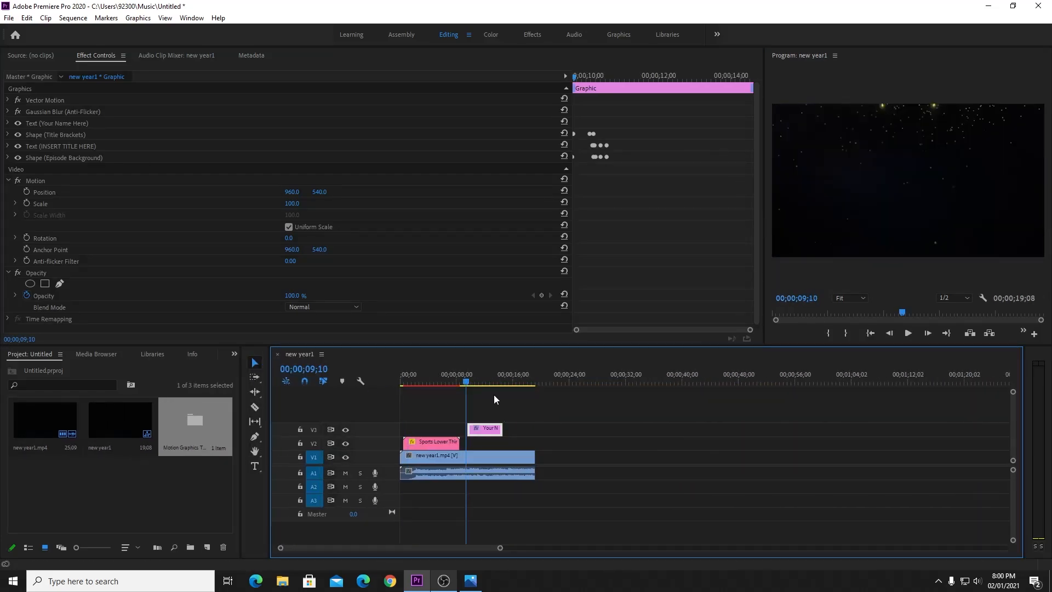
Preview the Your Name title animation, then delete that clip from V3.
{"action": "left_click", "coordinate": [607, 437]}
{"action": "key", "text": "space"}
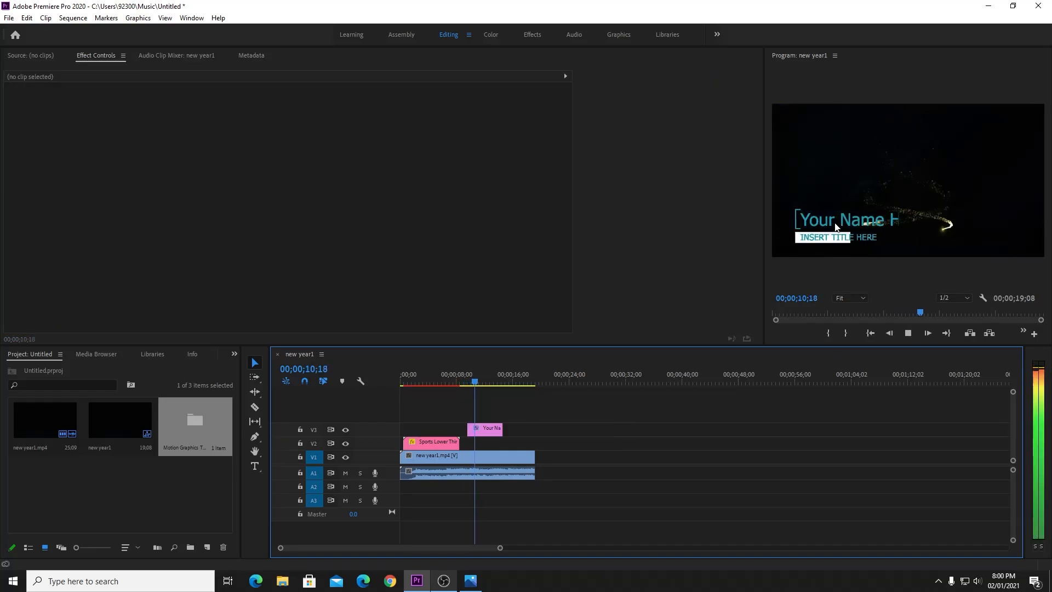
{"action": "key", "text": "space"}
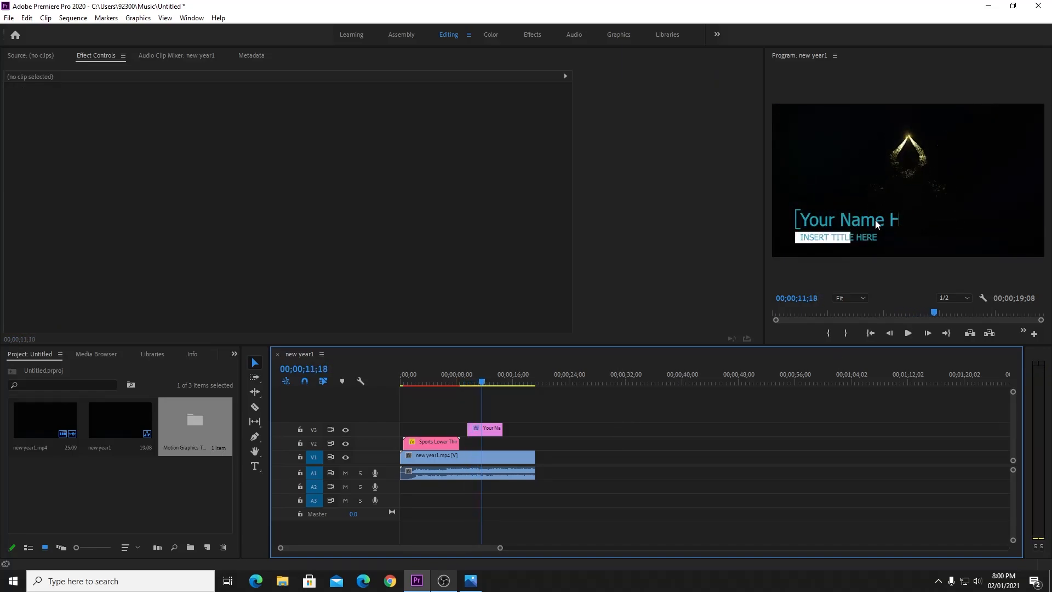
{"action": "key", "text": "space"}
{"action": "key", "text": "space"}
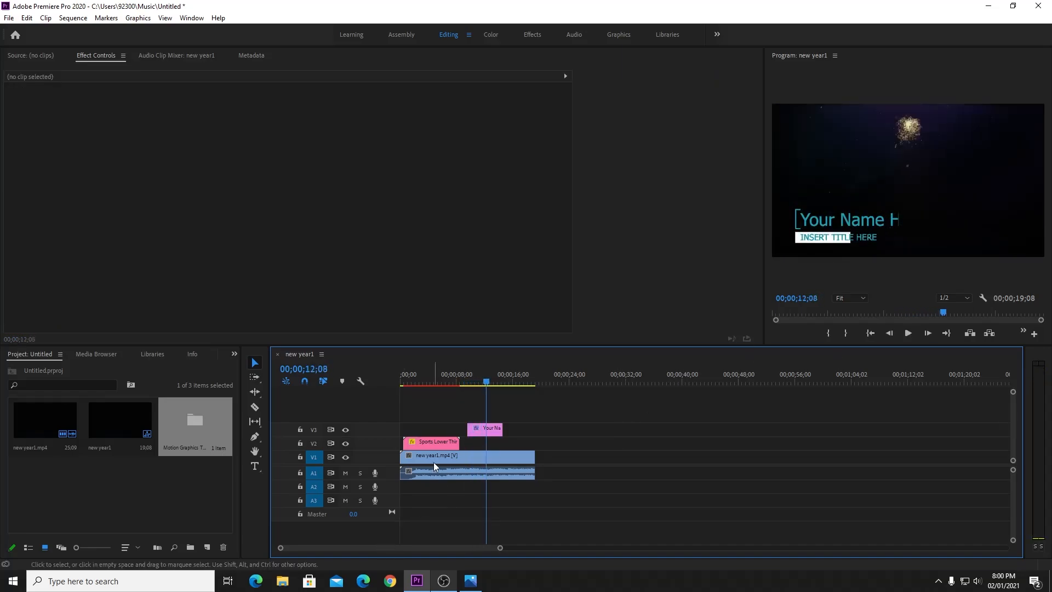
{"action": "left_click", "coordinate": [485, 430]}
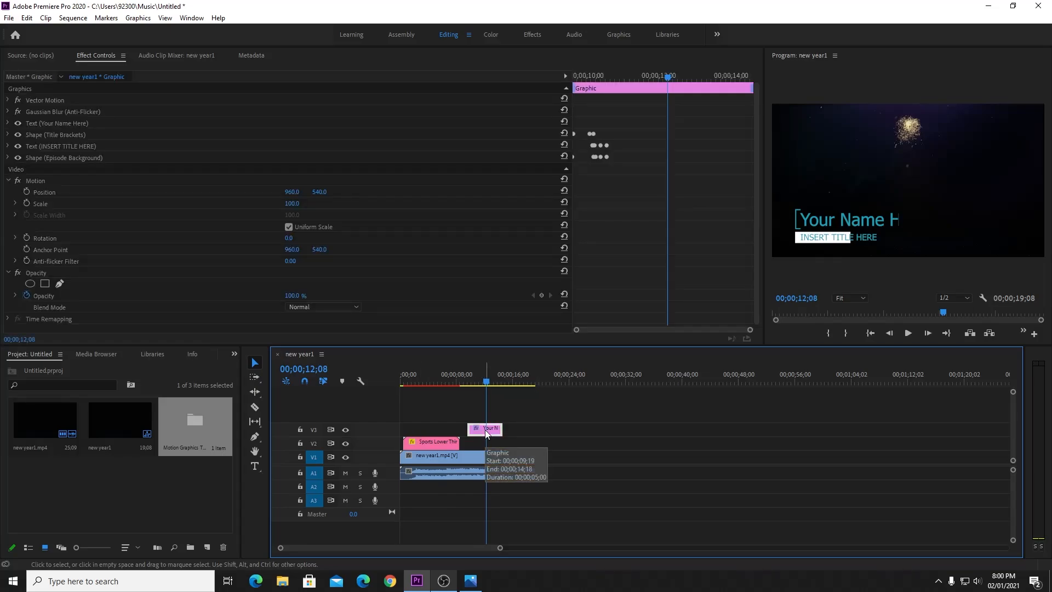
{"action": "key", "text": "Delete"}
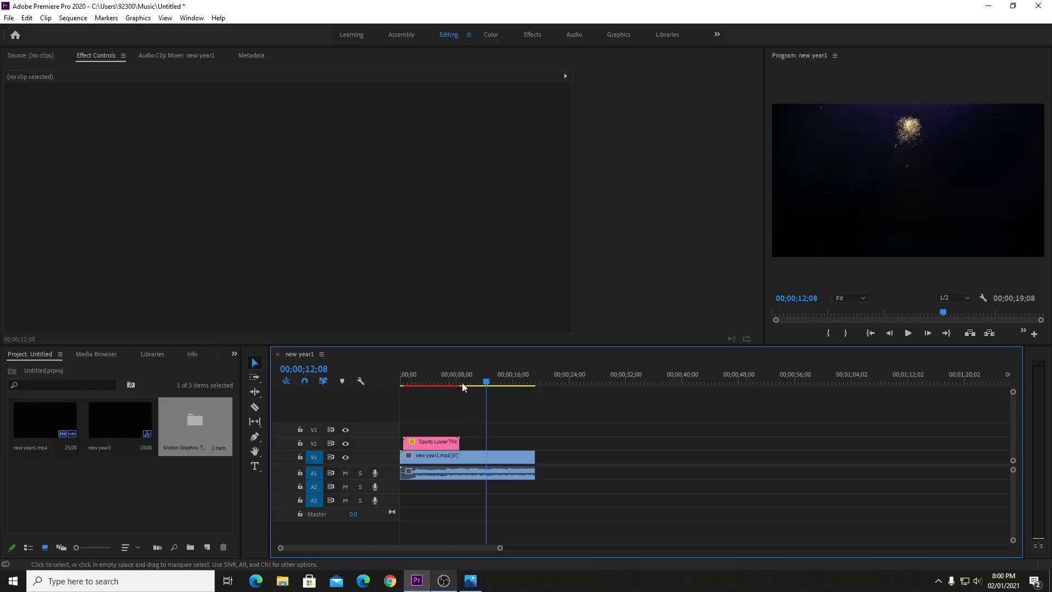
Replay the sequence start up to the COACH ADOBE lower third, then show the Effects panel.
{"action": "left_click", "coordinate": [402, 376]}
{"action": "key", "text": "space"}
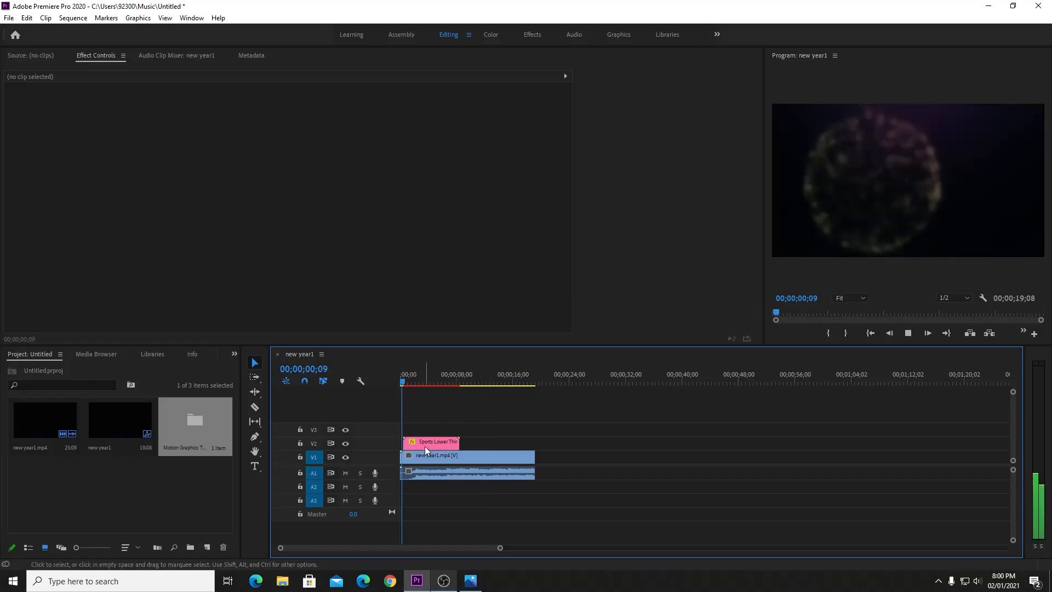
{"action": "key", "text": "space"}
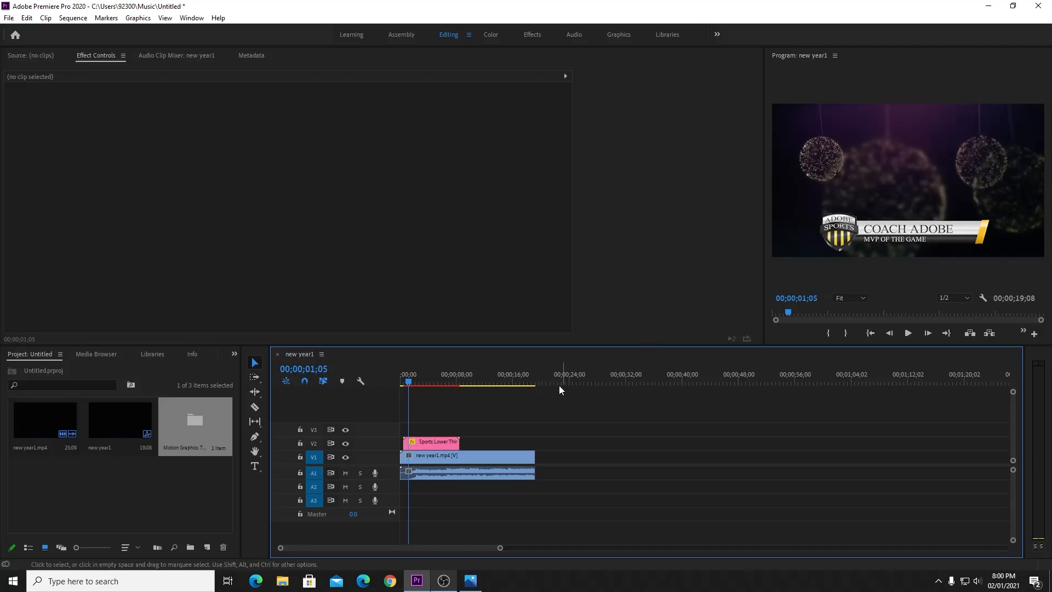
{"action": "left_click", "coordinate": [234, 354]}
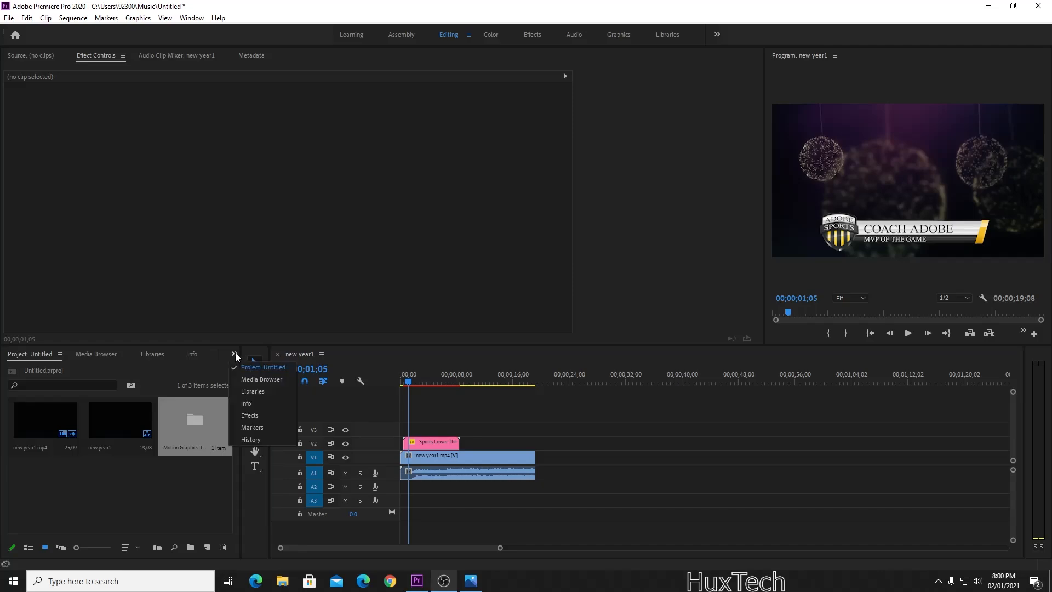
{"action": "left_click", "coordinate": [254, 414]}
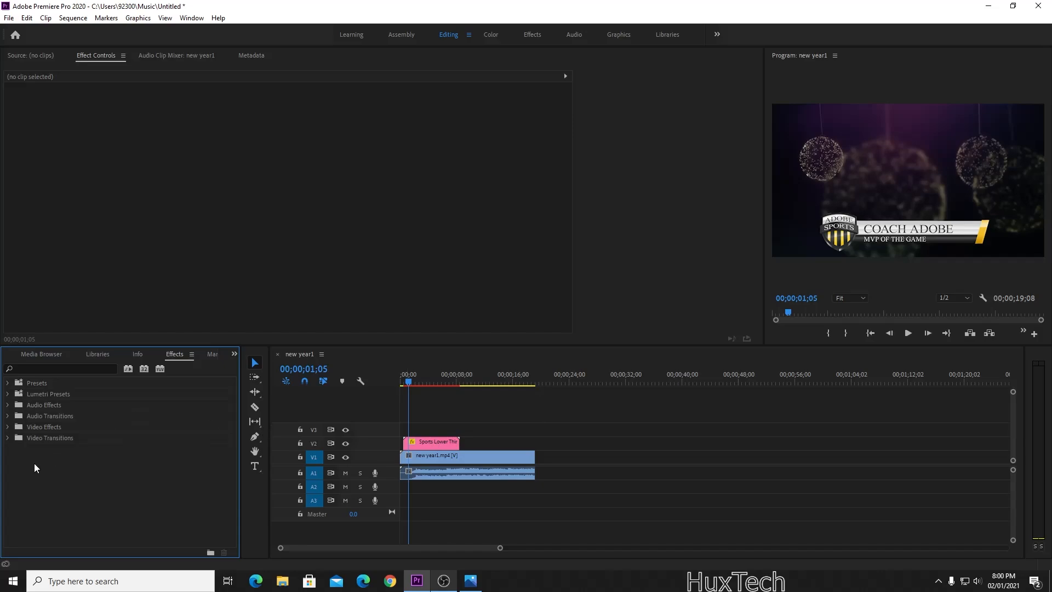
Apply a Cross Dissolve to the start of the Sports Lower Third clip on V2.
{"action": "left_click", "coordinate": [8, 438]}
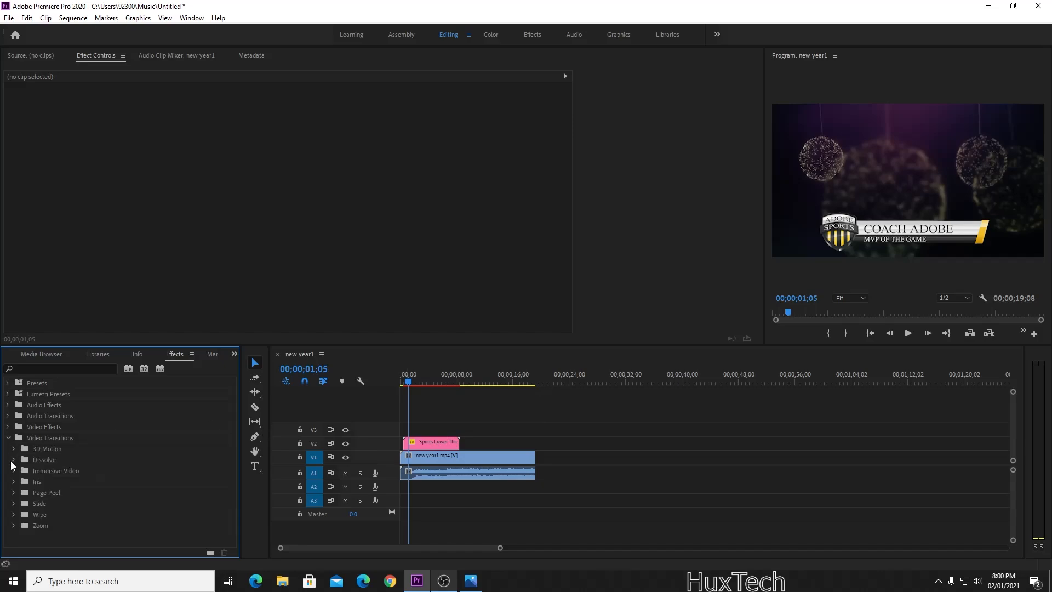
{"action": "left_click", "coordinate": [14, 504]}
{"action": "left_click", "coordinate": [14, 504]}
{"action": "left_click", "coordinate": [14, 461]}
{"action": "mouse_move", "coordinate": [59, 482]}
{"action": "left_mouse_down"}
{"action": "mouse_move", "coordinate": [423, 443]}
{"action": "mouse_move", "coordinate": [408, 444]}
{"action": "left_mouse_up"}
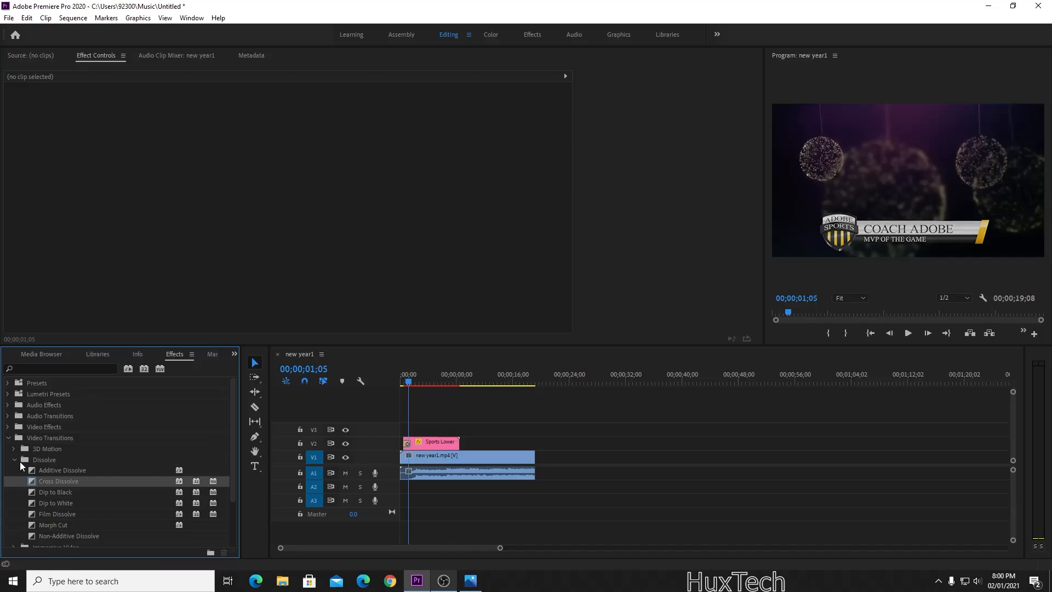
Apply a Band Wipe from the Wipe folder to the end of the lower-third clip.
{"action": "left_click", "coordinate": [15, 461]}
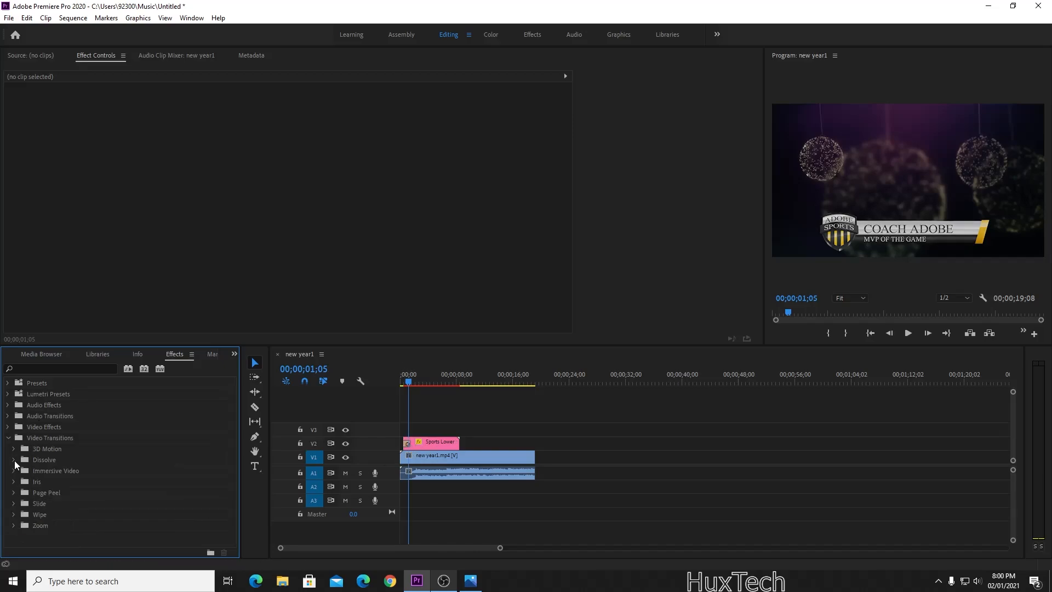
{"action": "left_click", "coordinate": [14, 482]}
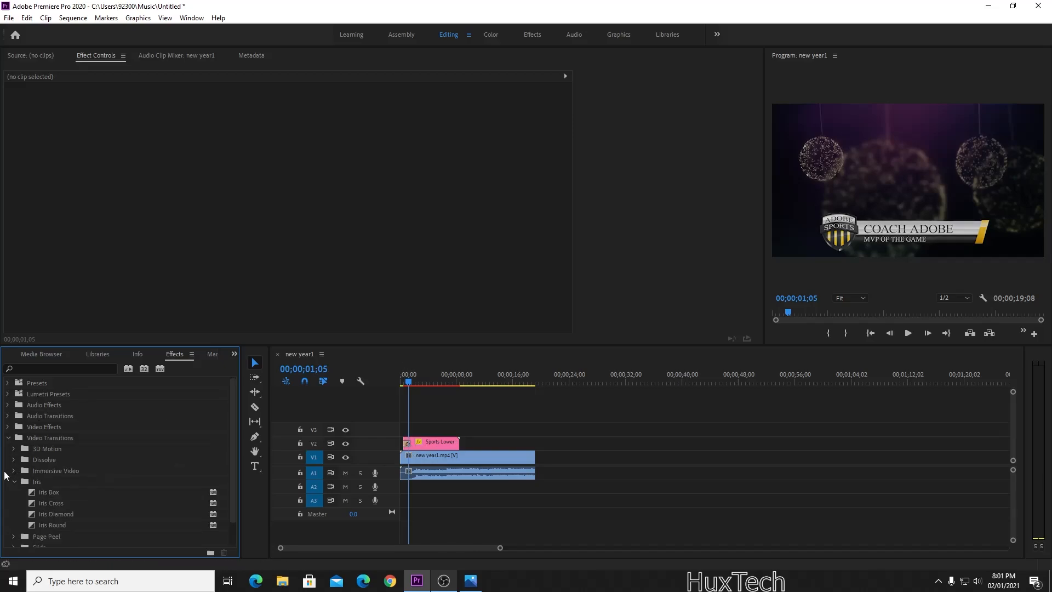
{"action": "left_click", "coordinate": [15, 485]}
{"action": "left_click", "coordinate": [14, 515]}
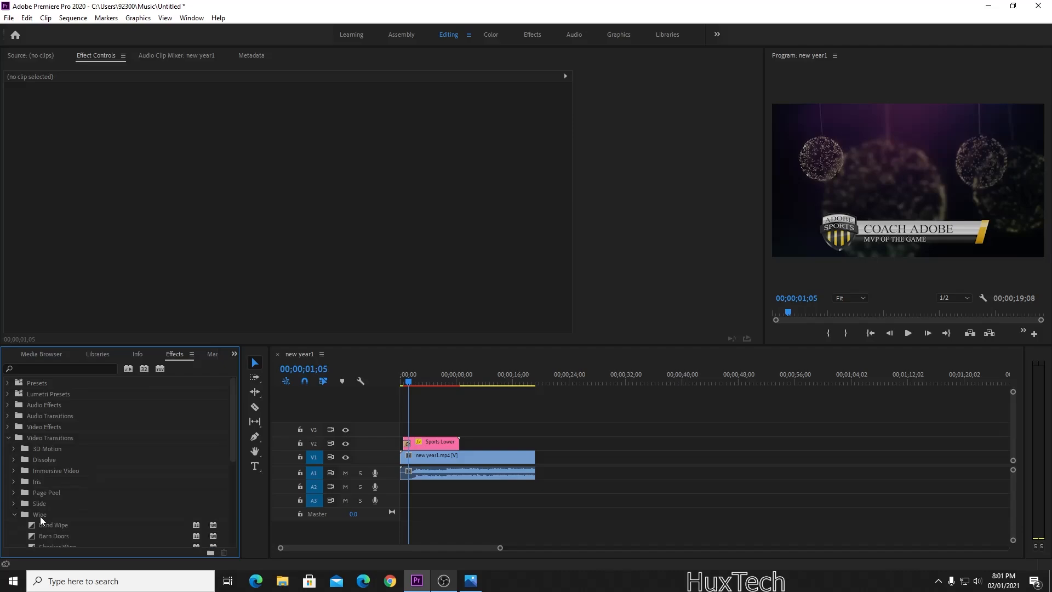
{"action": "left_click_drag", "start_coordinate": [53, 525], "coordinate": [521, 446]}
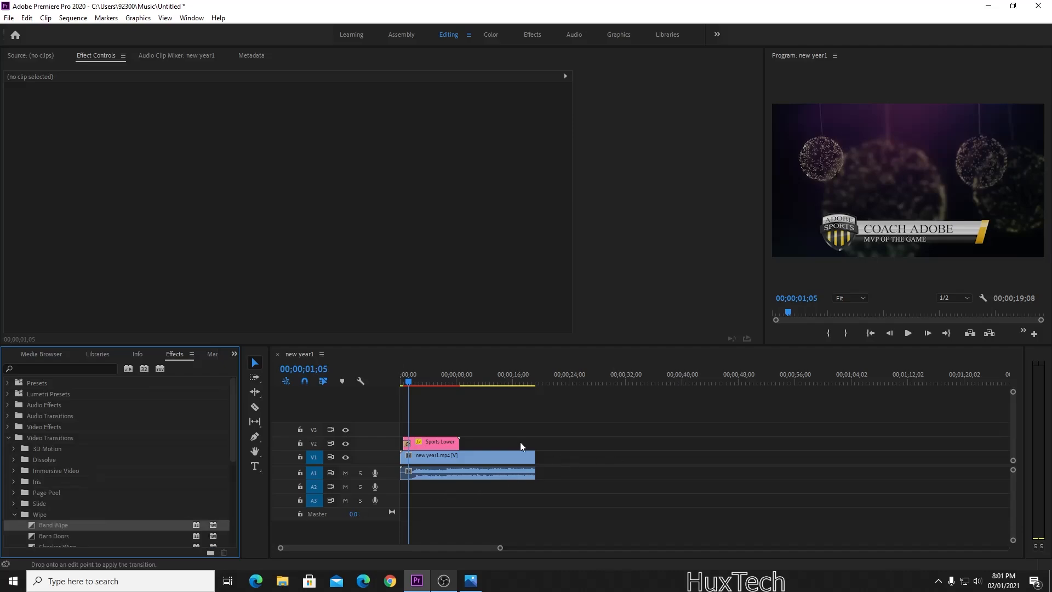
{"action": "left_click_drag", "start_coordinate": [457, 445], "coordinate": [457, 445]}
{"action": "left_click", "coordinate": [403, 381]}
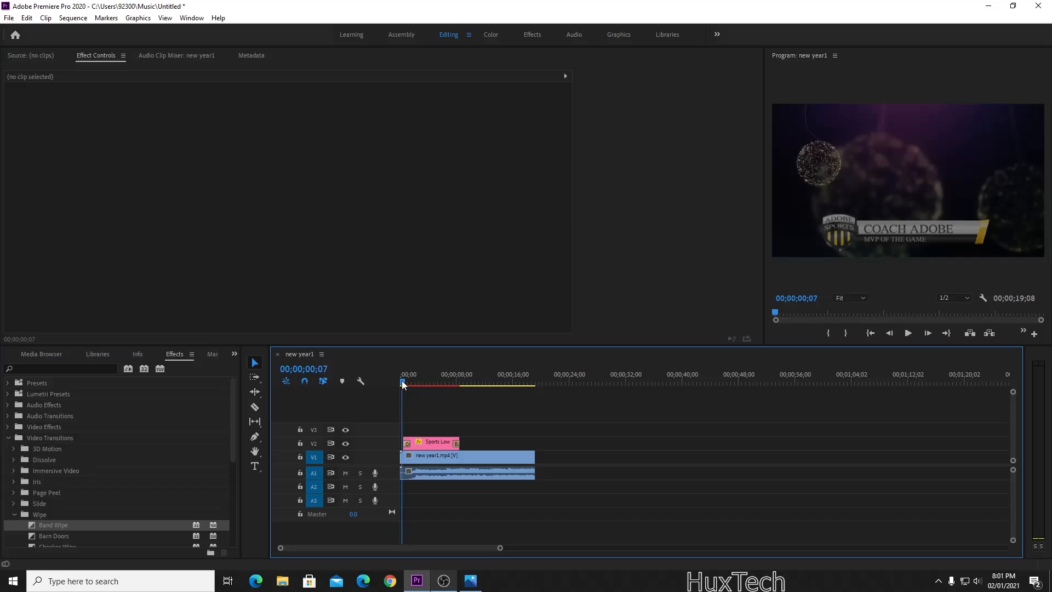
Preview the sequence playback, including from about six seconds in.
{"action": "key", "text": "space"}
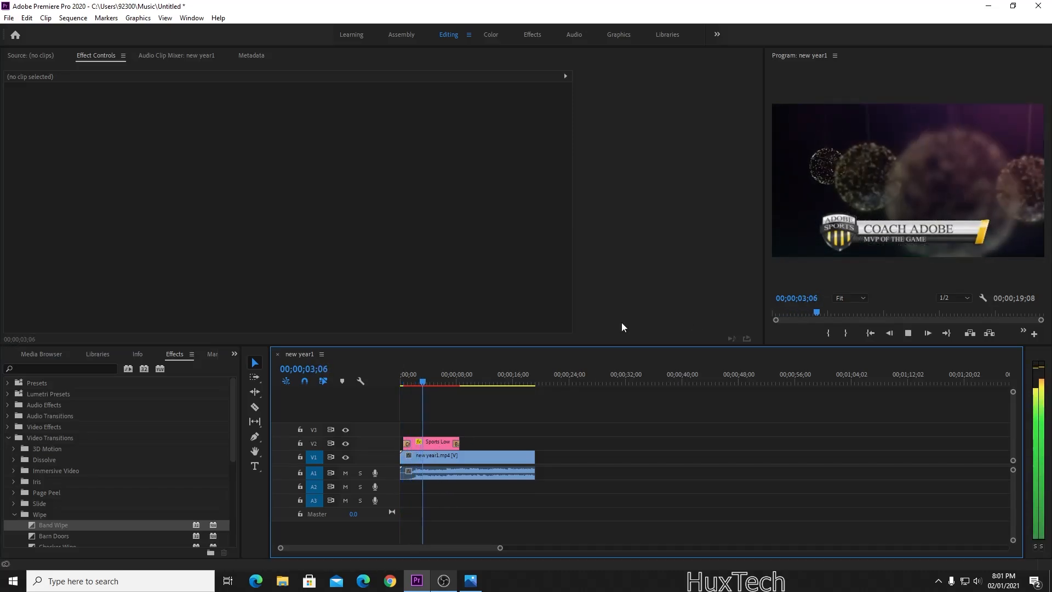
{"action": "left_click", "coordinate": [447, 382]}
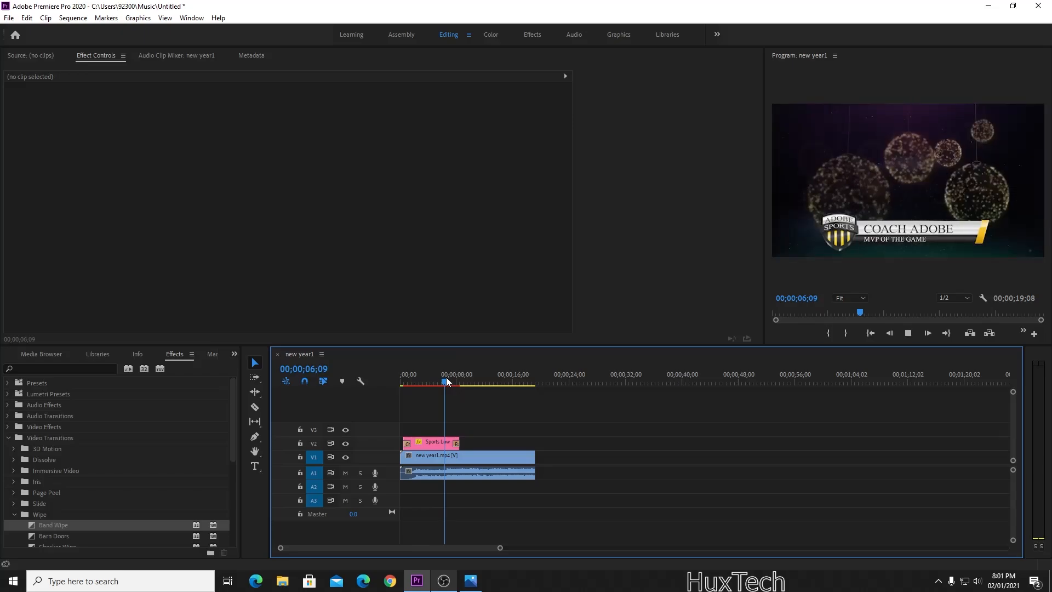
{"action": "key", "text": "space"}
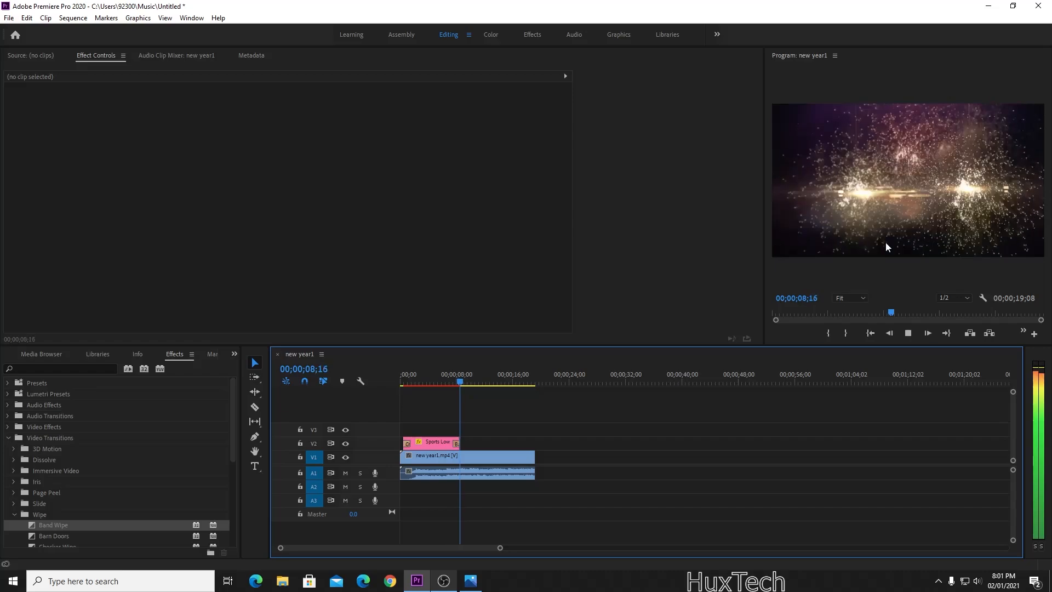
{"action": "key", "text": "space"}
Trim the end of the V2 Sports Lower Third clip shorter, then select it around four seconds.
{"action": "left_click_drag", "start_coordinate": [459, 443], "coordinate": [446, 442]}
{"action": "left_click", "coordinate": [436, 369]}
{"action": "left_click", "coordinate": [430, 373]}
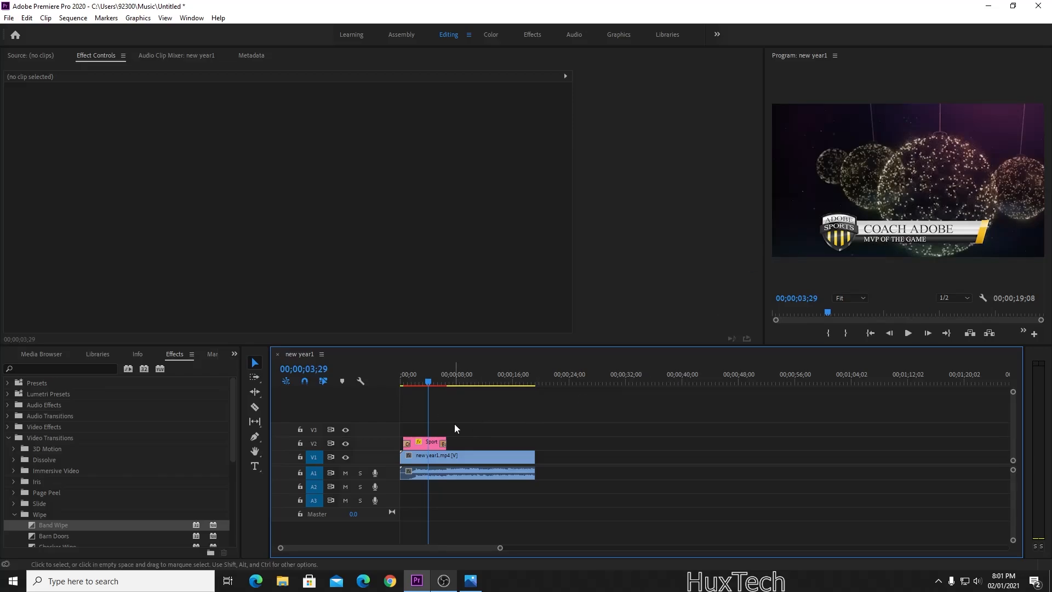
{"action": "left_click", "coordinate": [429, 444]}
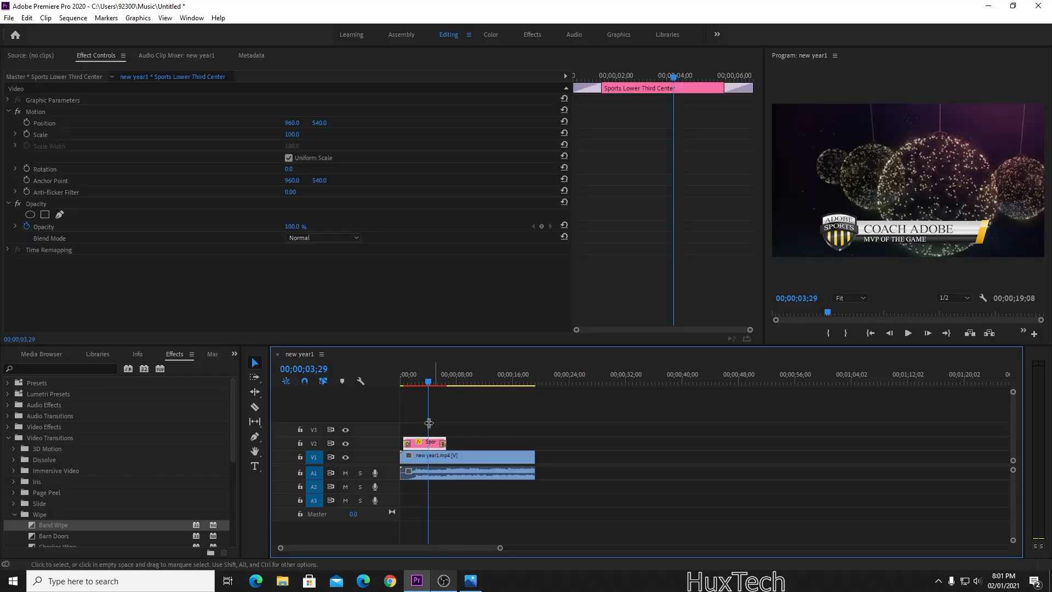
Import the 2021 new-year PNG and drag it from the Motion Graphics Template Media bin onto V3.
{"action": "left_click", "coordinate": [47, 354]}
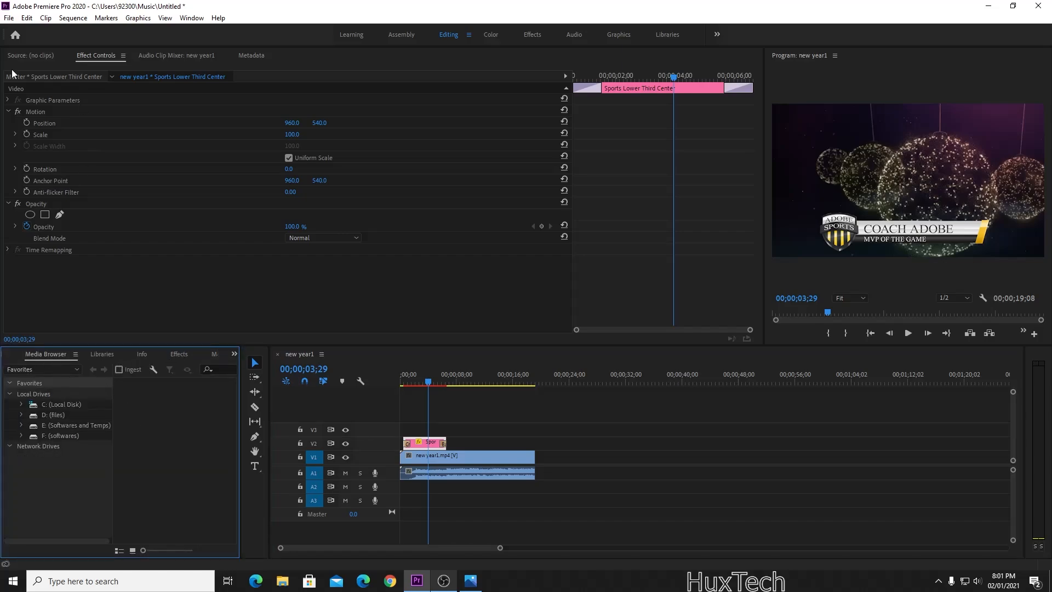
{"action": "left_click", "coordinate": [8, 17]}
{"action": "left_click", "coordinate": [48, 296]}
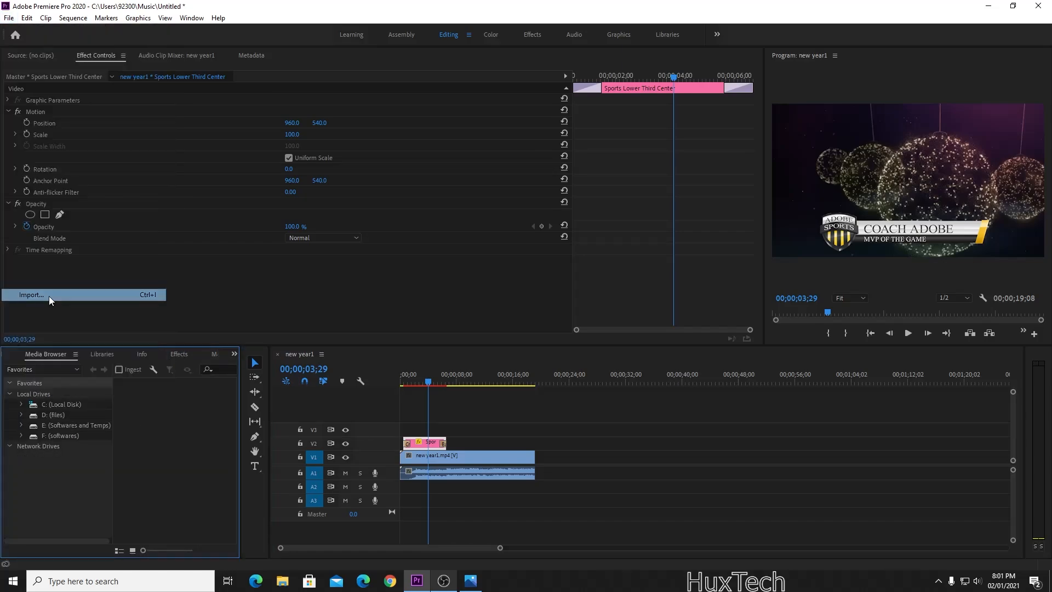
{"action": "double_click", "coordinate": [263, 113]}
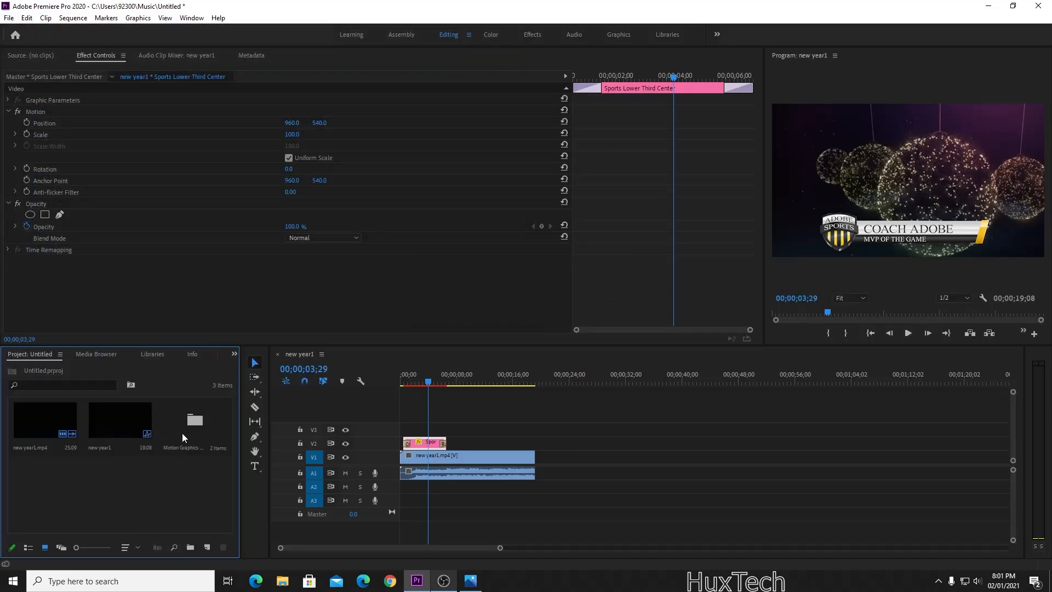
{"action": "double_click", "coordinate": [182, 433]}
{"action": "left_click_drag", "start_coordinate": [173, 433], "coordinate": [422, 427]}
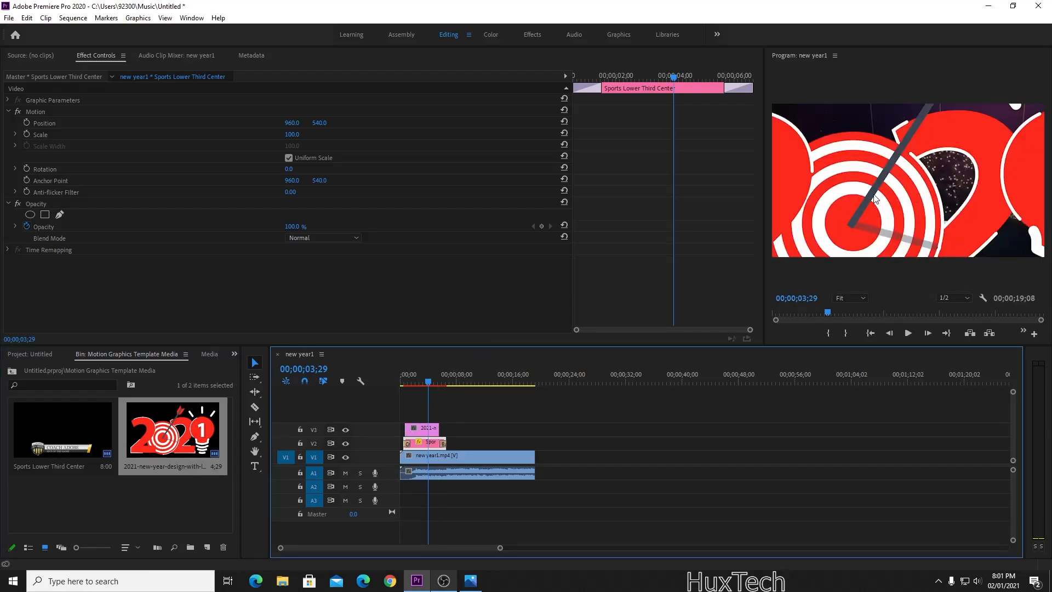
Scale the V3 2021 image down to 22, then open the COACH ADOBE text for editing.
{"action": "left_click", "coordinate": [427, 434]}
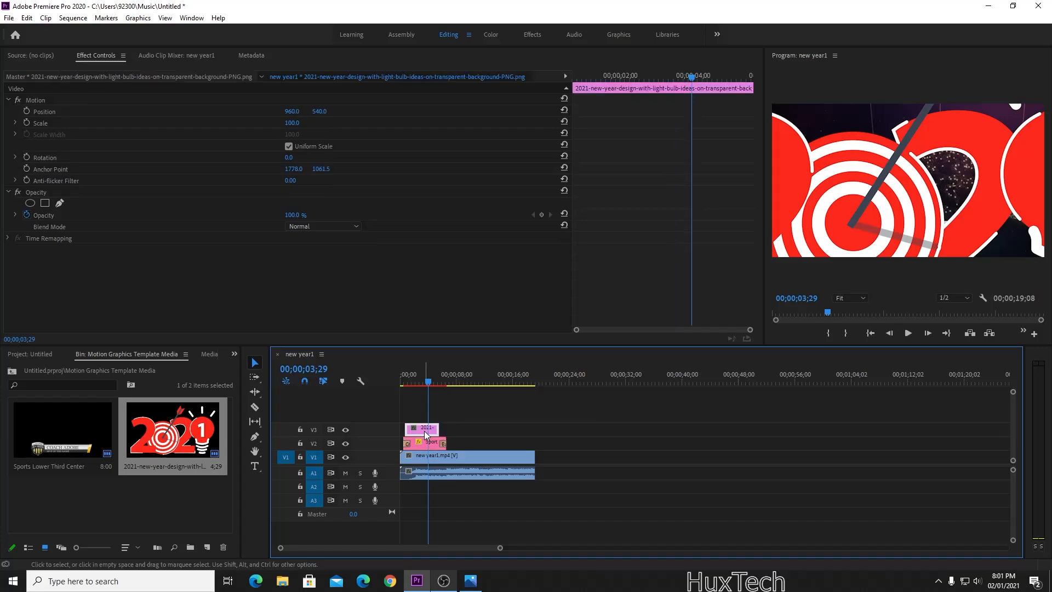
{"action": "left_click_drag", "start_coordinate": [296, 122], "coordinate": [253, 123]}
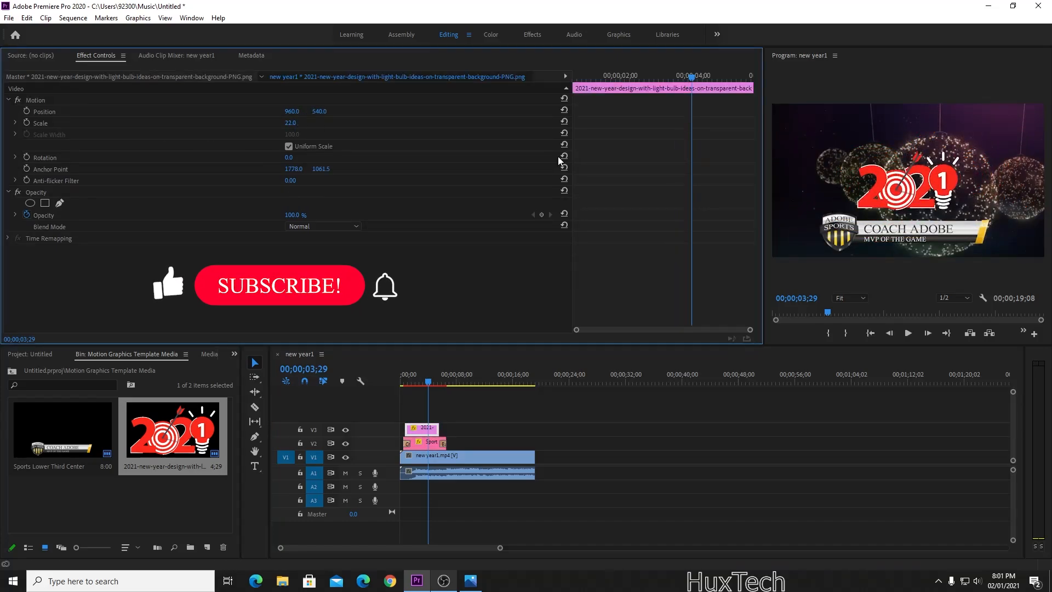
{"action": "left_click", "coordinate": [894, 227]}
{"action": "left_click", "coordinate": [844, 405]}
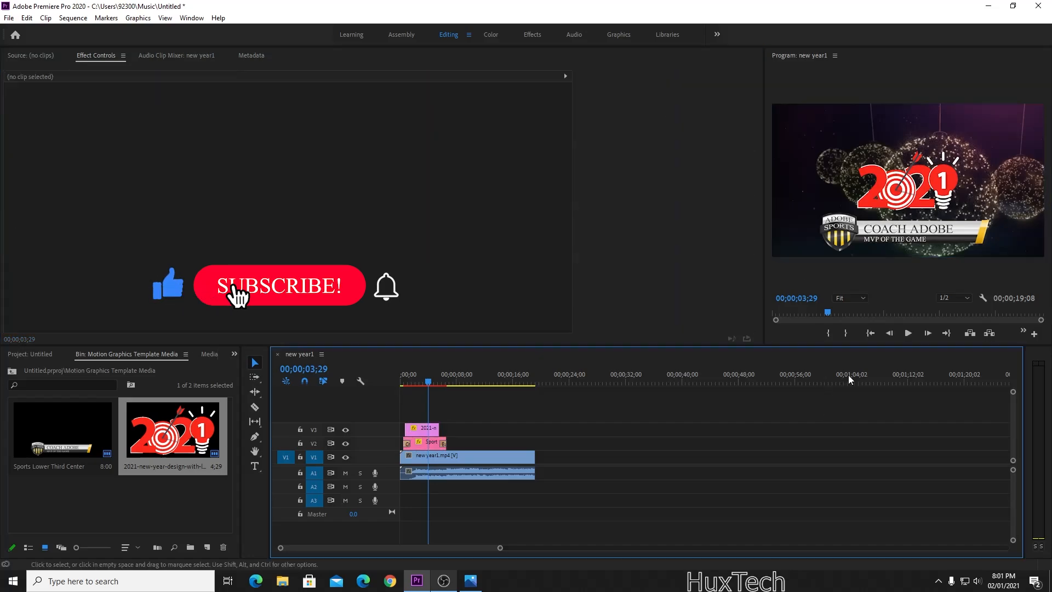
{"action": "double_click", "coordinate": [907, 230]}
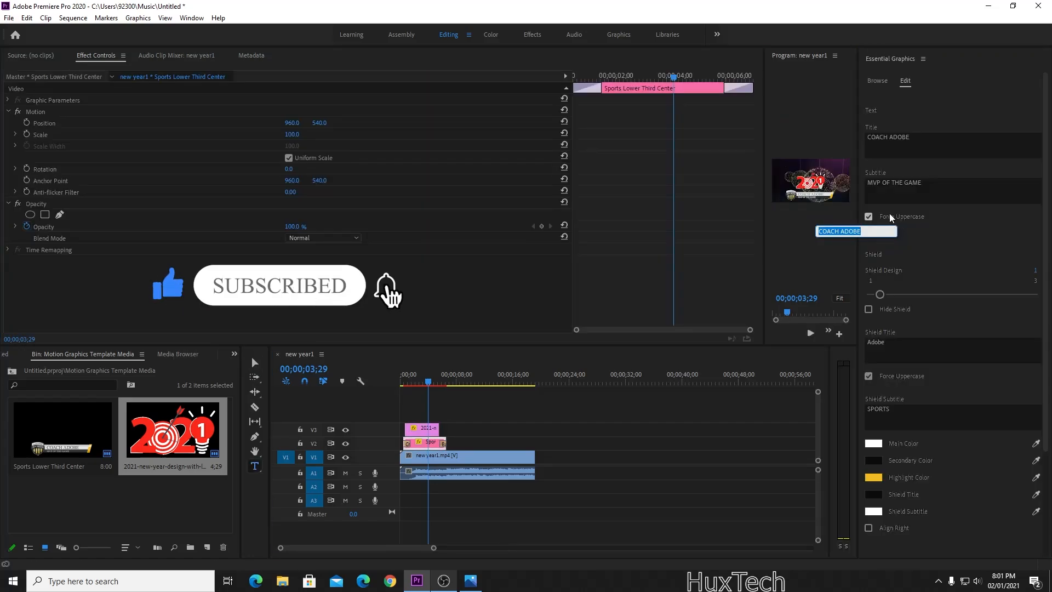
Close the Essential Graphics panel and reselect the 2021 image clip on V3.
{"action": "left_click", "coordinate": [924, 59]}
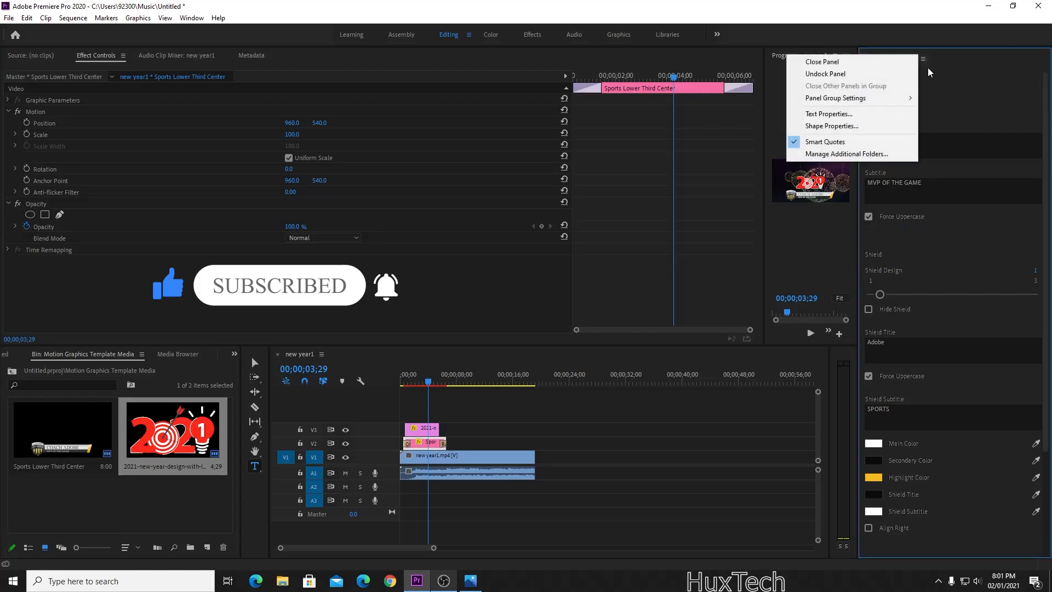
{"action": "left_click", "coordinate": [809, 61]}
{"action": "left_click", "coordinate": [483, 428]}
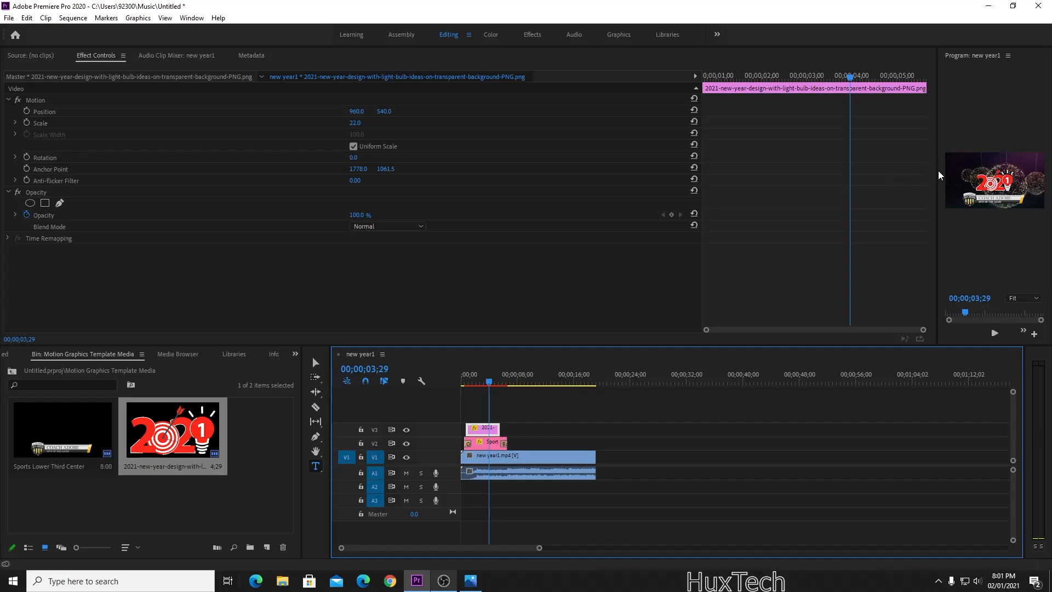
Enlarge the Program monitor, lengthen the 2021 clip slightly, and move it to start after the lower third.
{"action": "left_click_drag", "start_coordinate": [938, 176], "coordinate": [574, 175]}
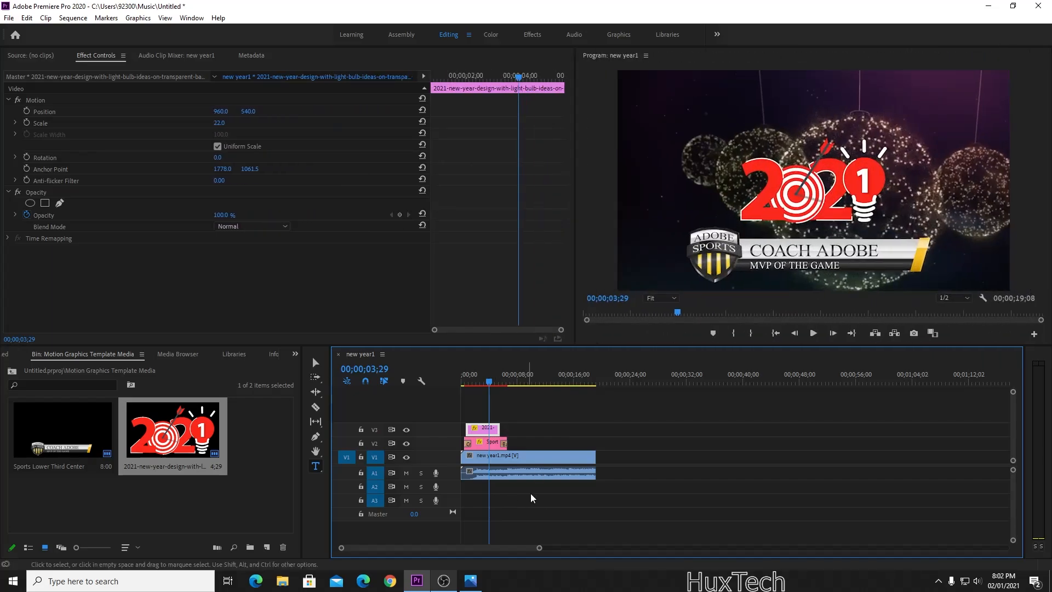
{"action": "left_click_drag", "start_coordinate": [499, 428], "coordinate": [507, 428]}
{"action": "left_click", "coordinate": [489, 449]}
{"action": "left_click", "coordinate": [478, 430]}
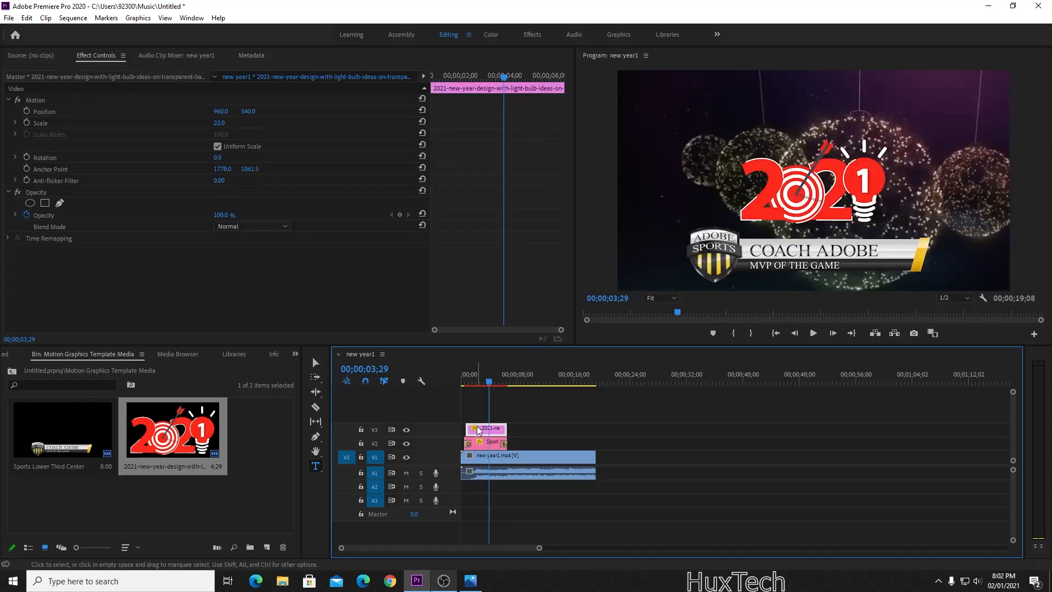
{"action": "left_click_drag", "start_coordinate": [478, 431], "coordinate": [521, 430]}
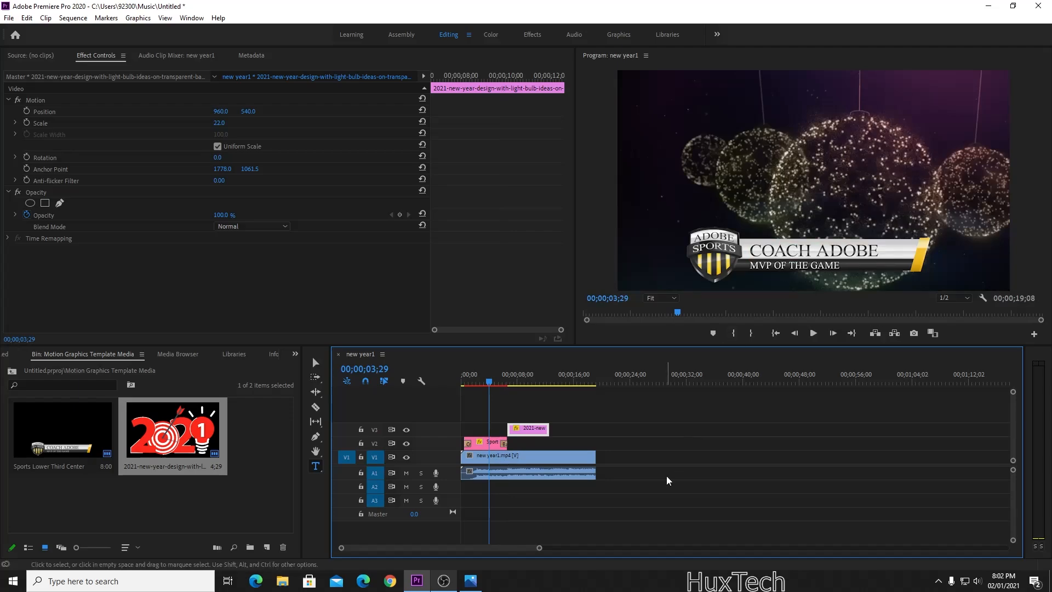
{"action": "left_click", "coordinate": [667, 480]}
{"action": "left_click", "coordinate": [315, 363]}
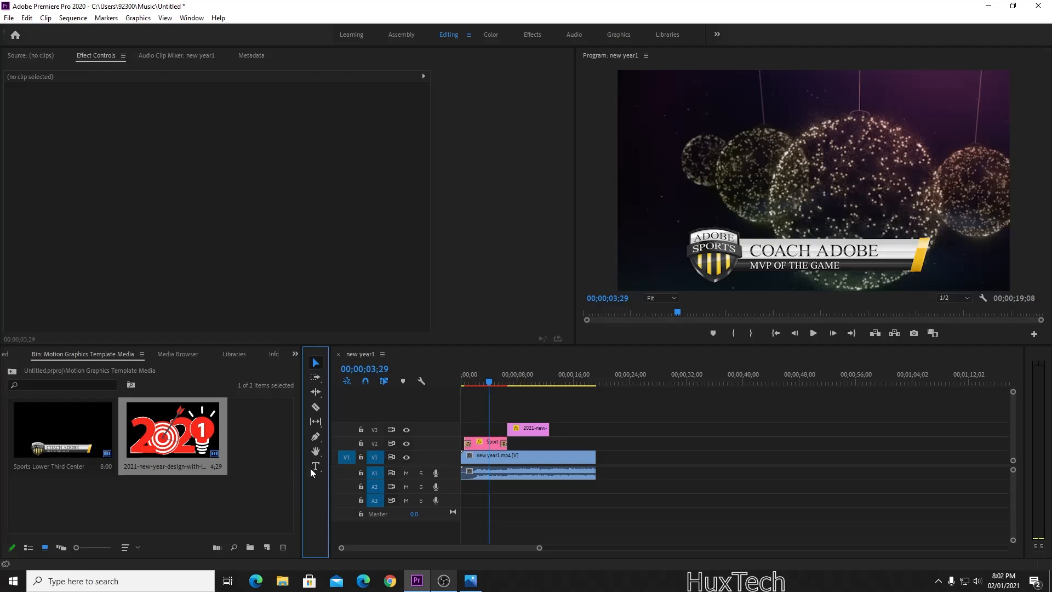
Retype the COACH ADOBE title as Hux Video with the Type tool.
{"action": "left_click", "coordinate": [315, 466]}
{"action": "left_click", "coordinate": [796, 252]}
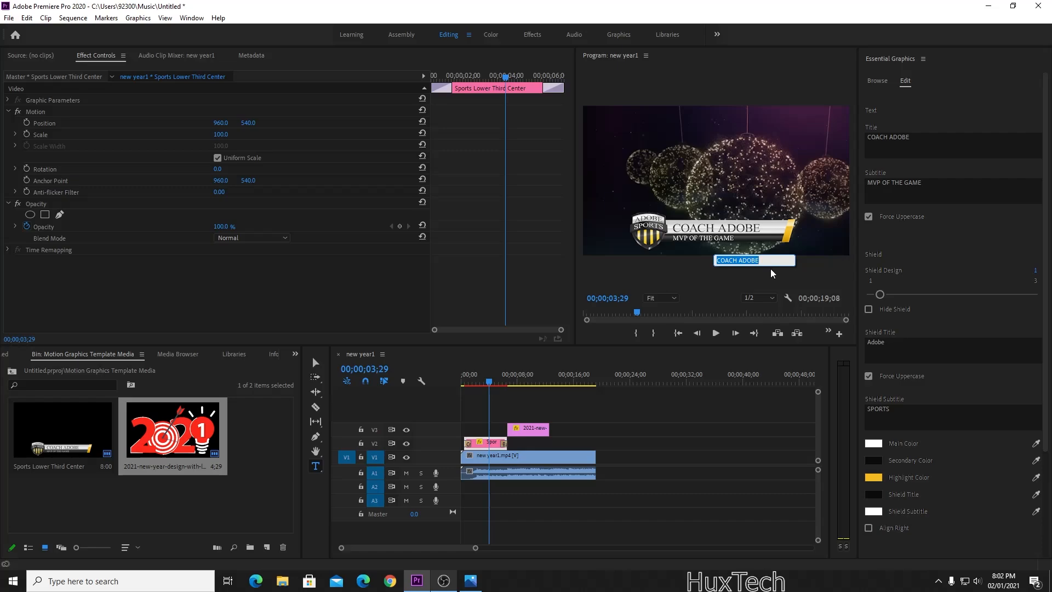
{"action": "type", "text": "Hux Video"}
{"action": "left_click", "coordinate": [721, 540]}
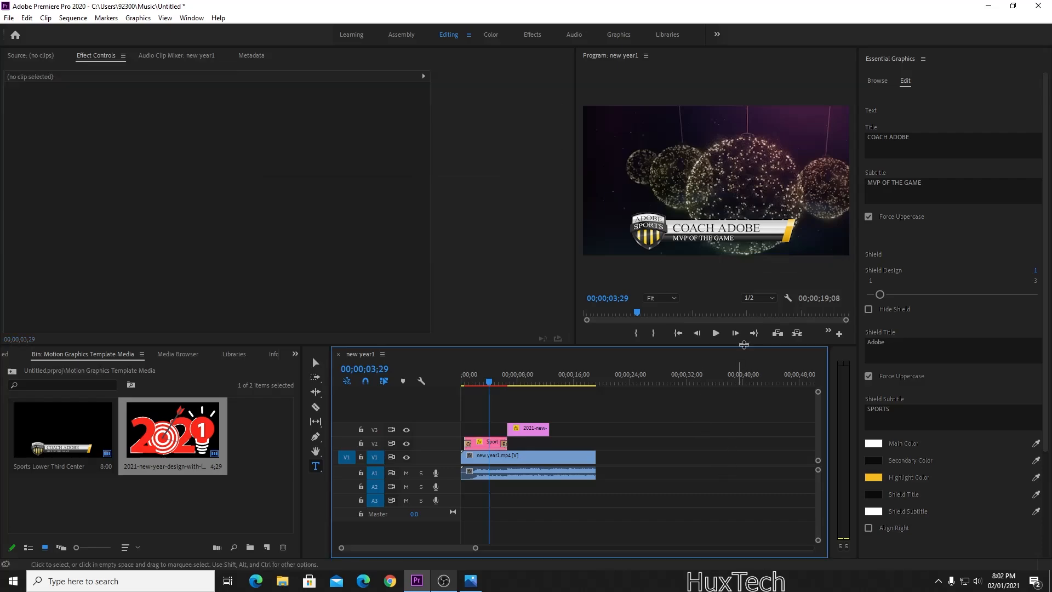
Change the MVP OF THE GAME subtitle to BETTER LIFE and close Essential Graphics.
{"action": "double_click", "coordinate": [730, 237]}
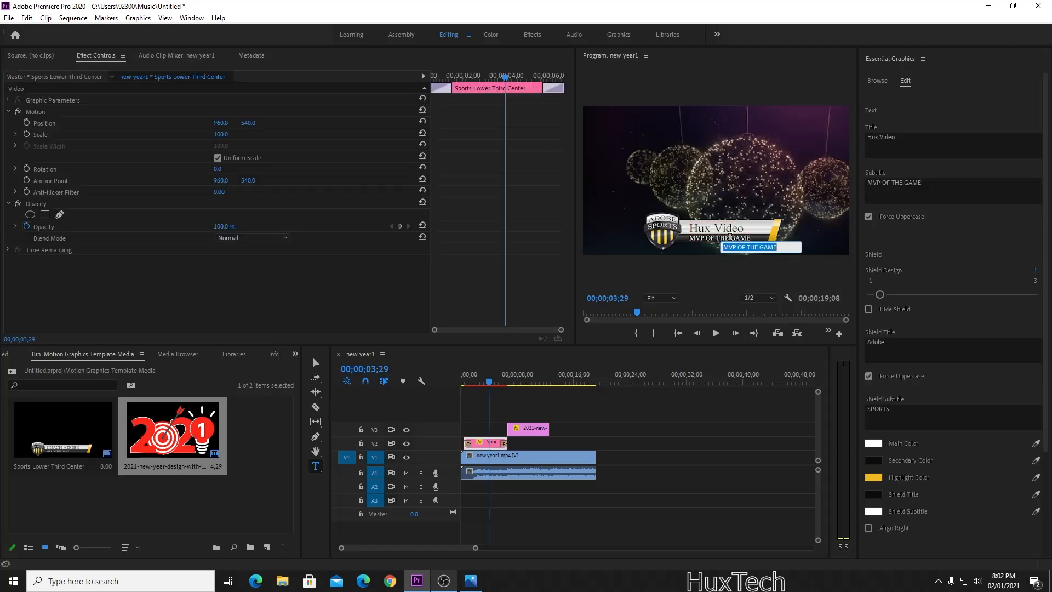
{"action": "type", "text": "Demo"}
{"action": "key", "text": "BackSpace"}
{"action": "key", "text": "BackSpace"}
{"action": "key", "text": "BackSpace"}
{"action": "key", "text": "BackSpace"}
{"action": "key", "text": "BackSpace"}
{"action": "key", "text": "BackSpace"}
{"action": "key", "text": "BackSpace"}
{"action": "left_click", "coordinate": [689, 477]}
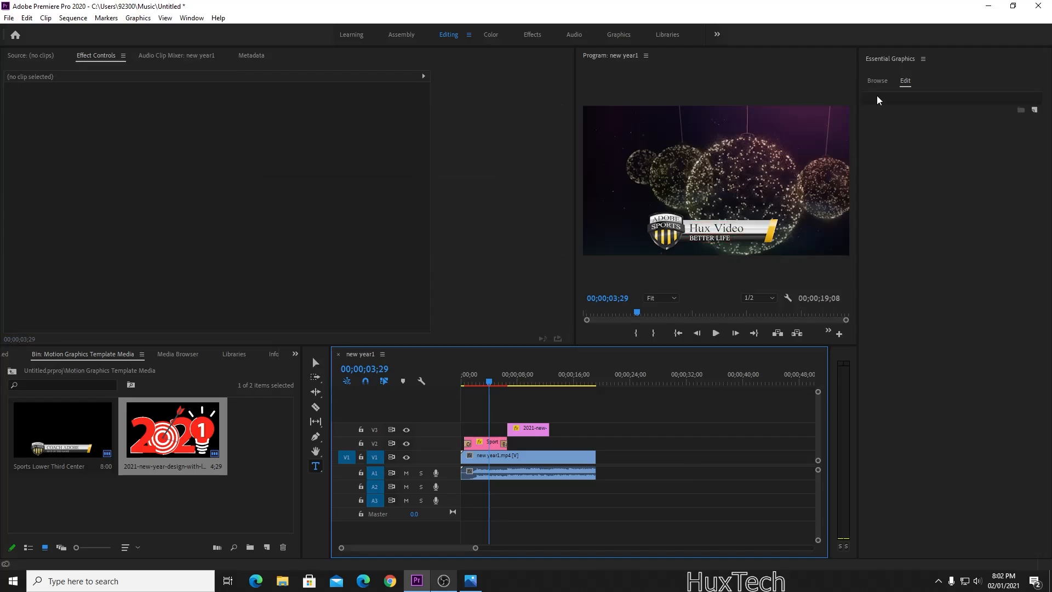
{"action": "left_click", "coordinate": [923, 58]}
{"action": "left_click", "coordinate": [877, 62]}
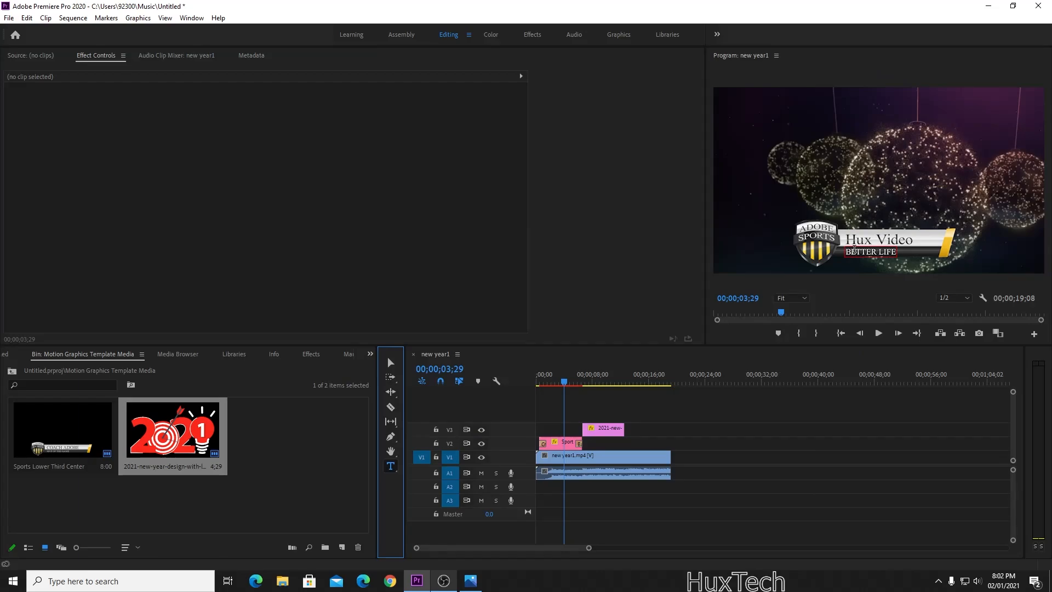
Delete the Sports Lower Third clip from the sequence.
{"action": "left_click", "coordinate": [390, 366]}
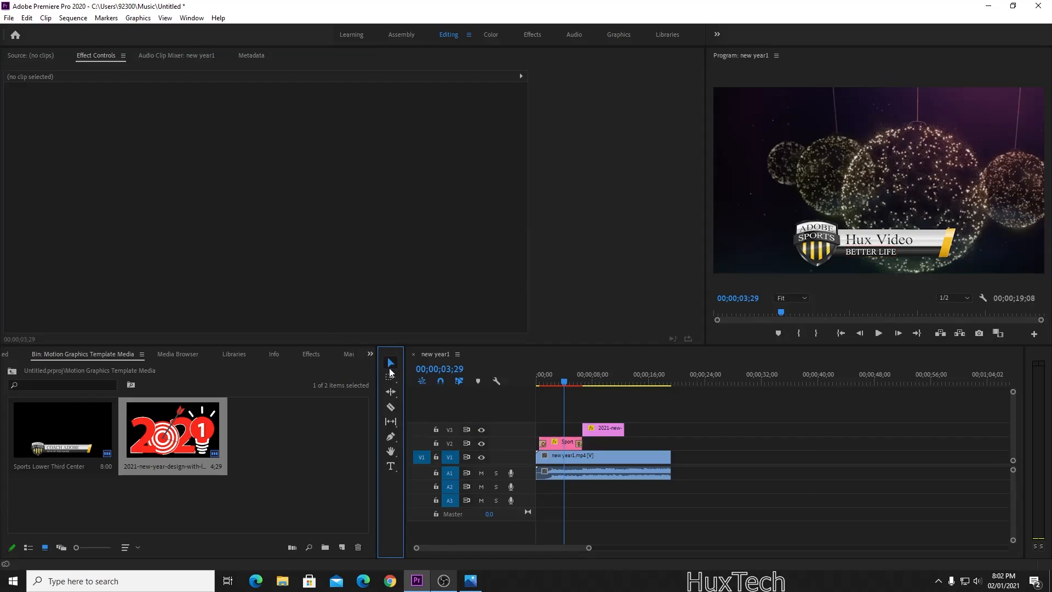
{"action": "left_click", "coordinate": [558, 455]}
{"action": "left_click", "coordinate": [559, 443]}
{"action": "key", "text": "Delete"}
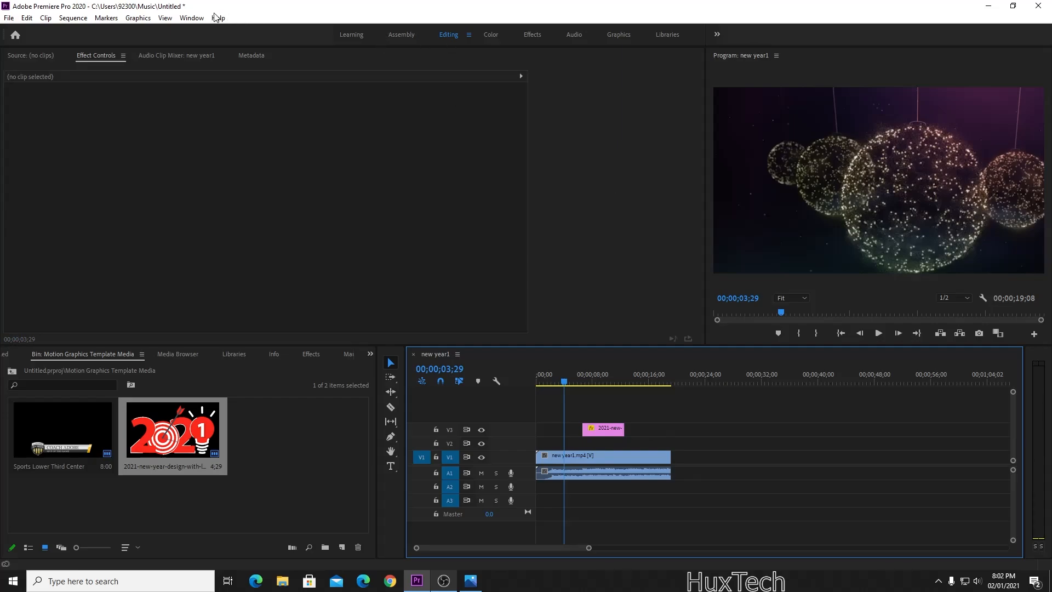
Drag the Bold Lower Third Left template onto V2 at the start, accepting the substitute font.
{"action": "left_click", "coordinate": [199, 19]}
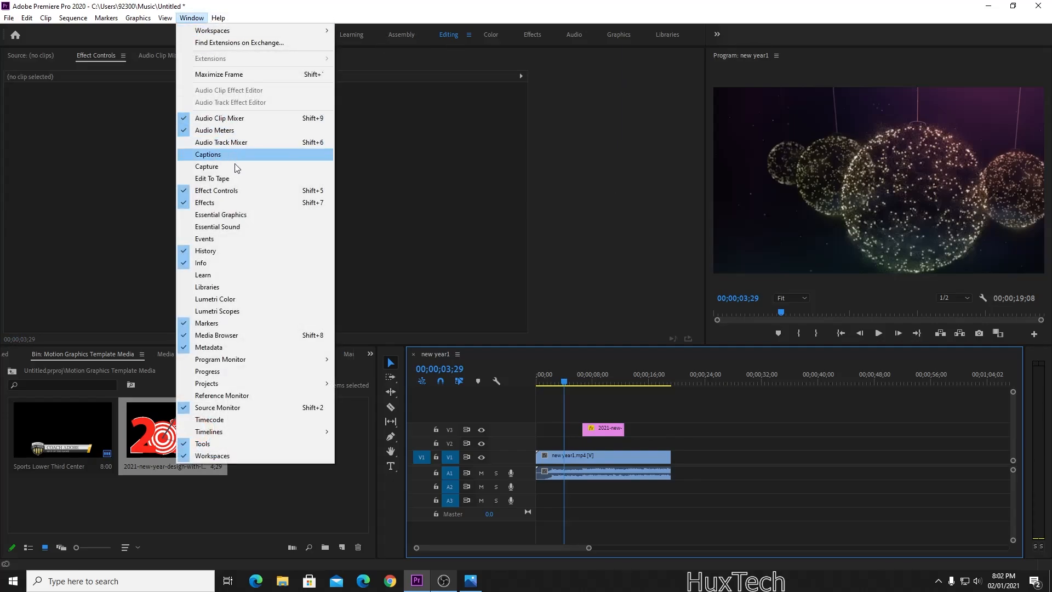
{"action": "left_click", "coordinate": [271, 212]}
{"action": "scroll", "coordinate": [950, 298], "scroll_direction": "down", "scroll_amount": 6}
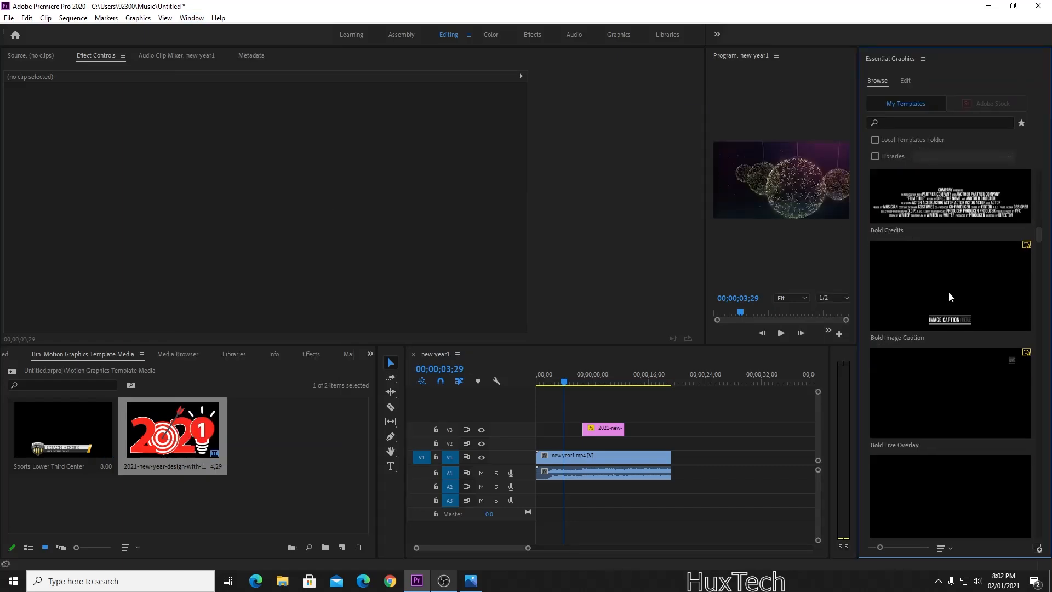
{"action": "left_click_drag", "start_coordinate": [954, 213], "coordinate": [566, 432]}
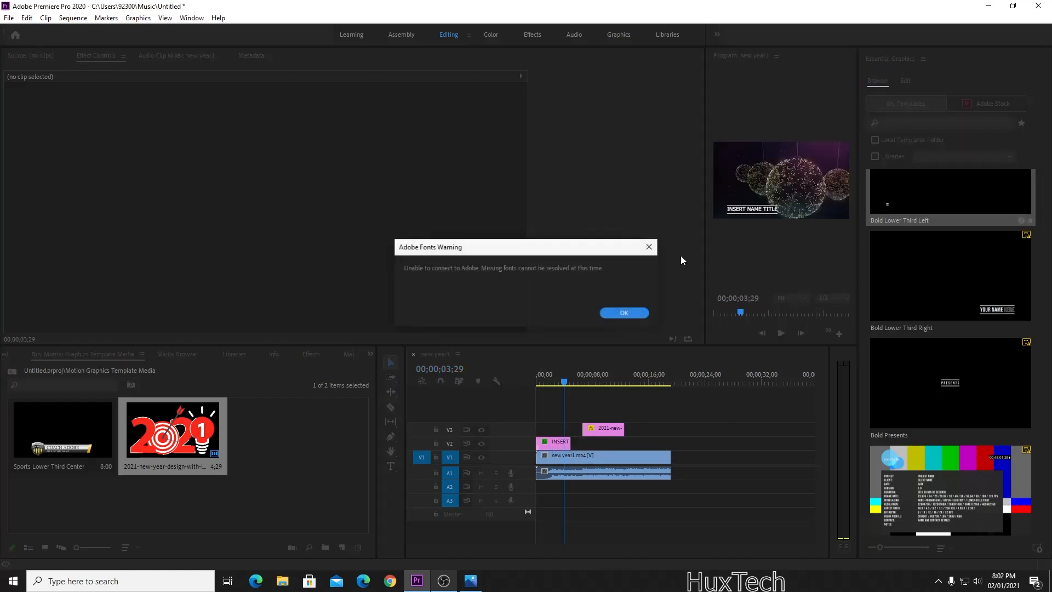
{"action": "left_click", "coordinate": [624, 313]}
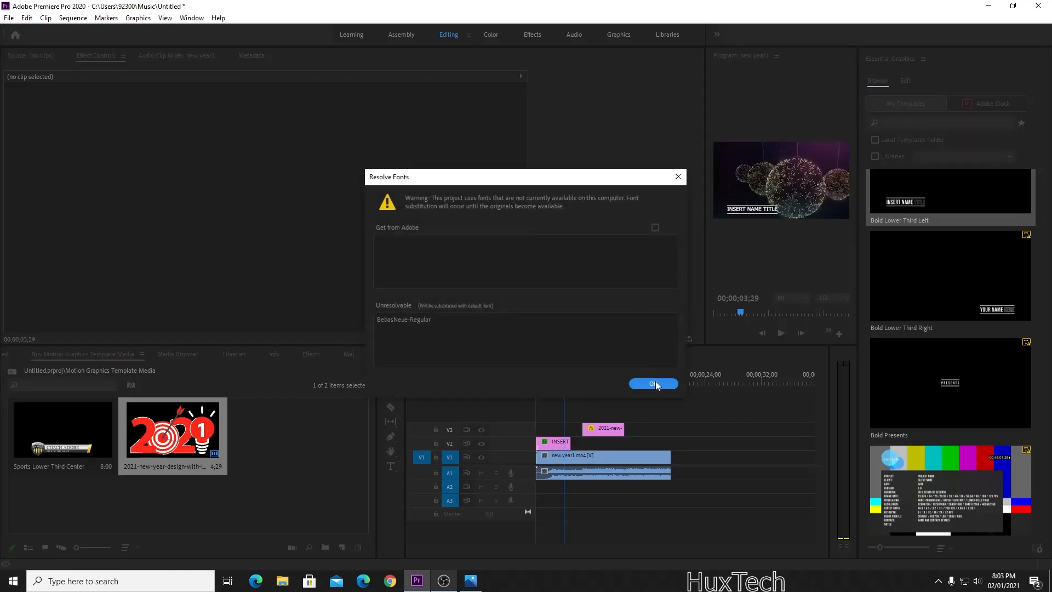
{"action": "left_click", "coordinate": [644, 317]}
{"action": "left_click", "coordinate": [924, 58]}
{"action": "left_click", "coordinate": [910, 61]}
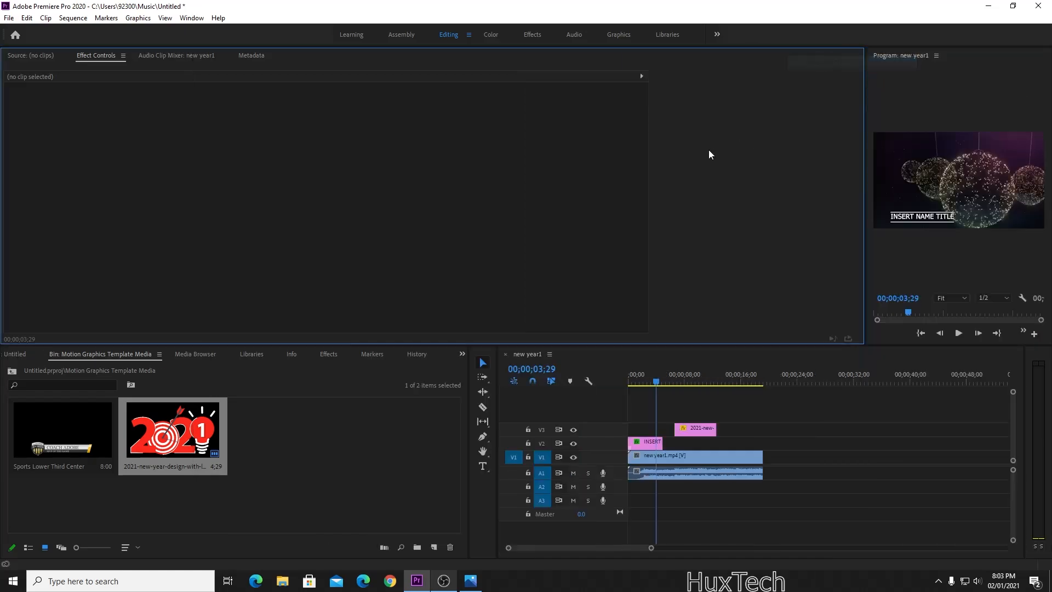
Widen the Program monitor and make the timeline and bin panels taller.
{"action": "left_click_drag", "start_coordinate": [865, 168], "coordinate": [497, 197]}
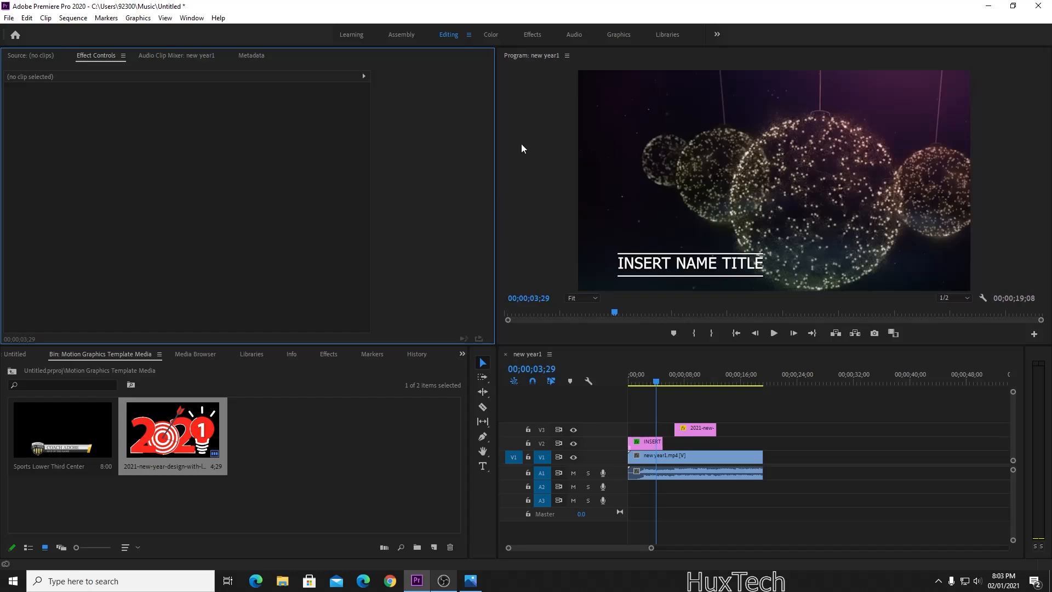
{"action": "left_click", "coordinate": [665, 47]}
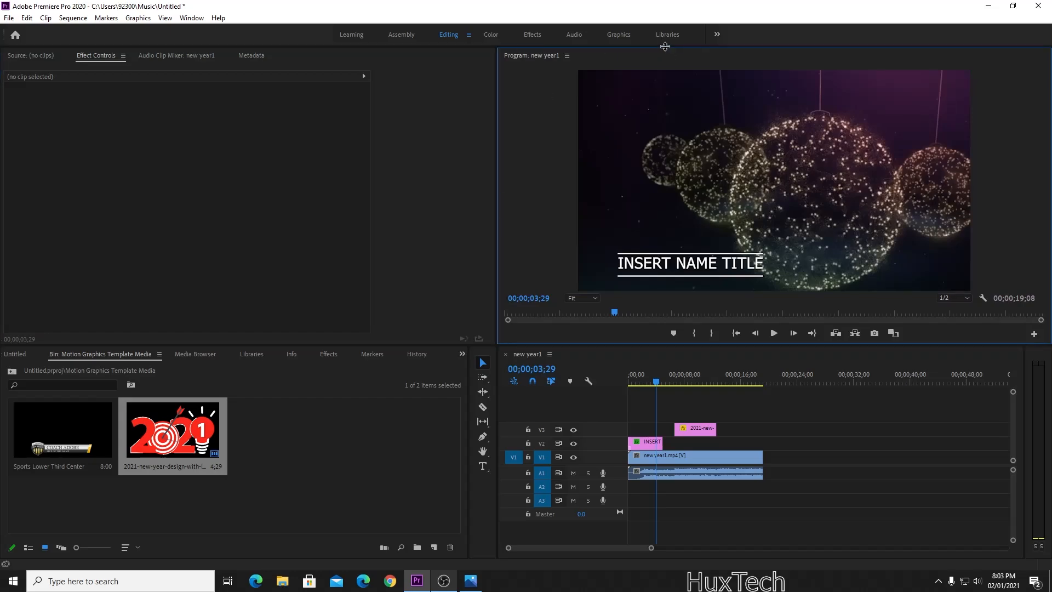
{"action": "left_click_drag", "start_coordinate": [667, 48], "coordinate": [667, 64]}
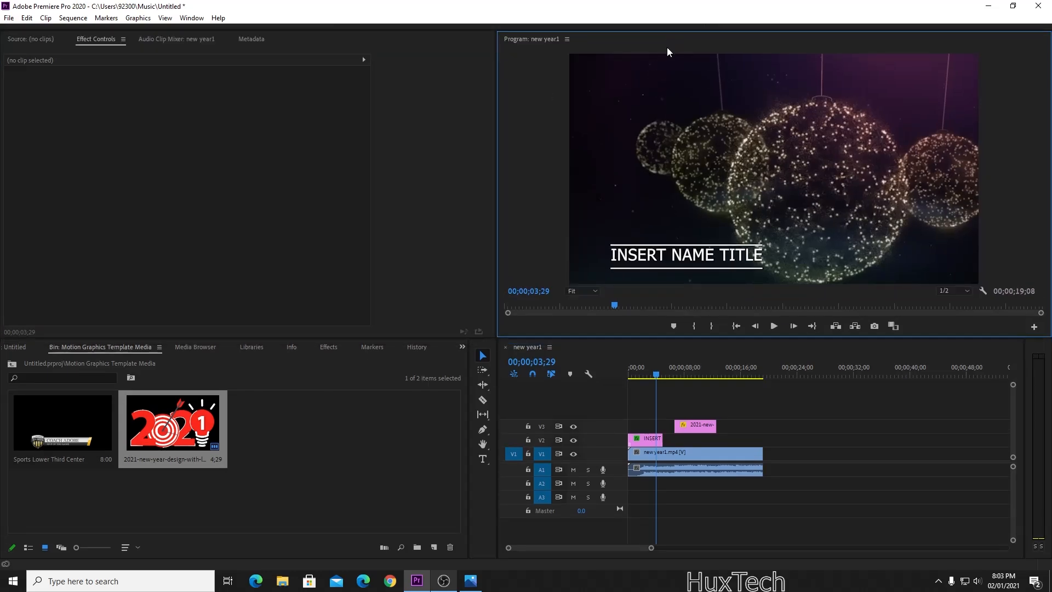
{"action": "left_click", "coordinate": [658, 29]}
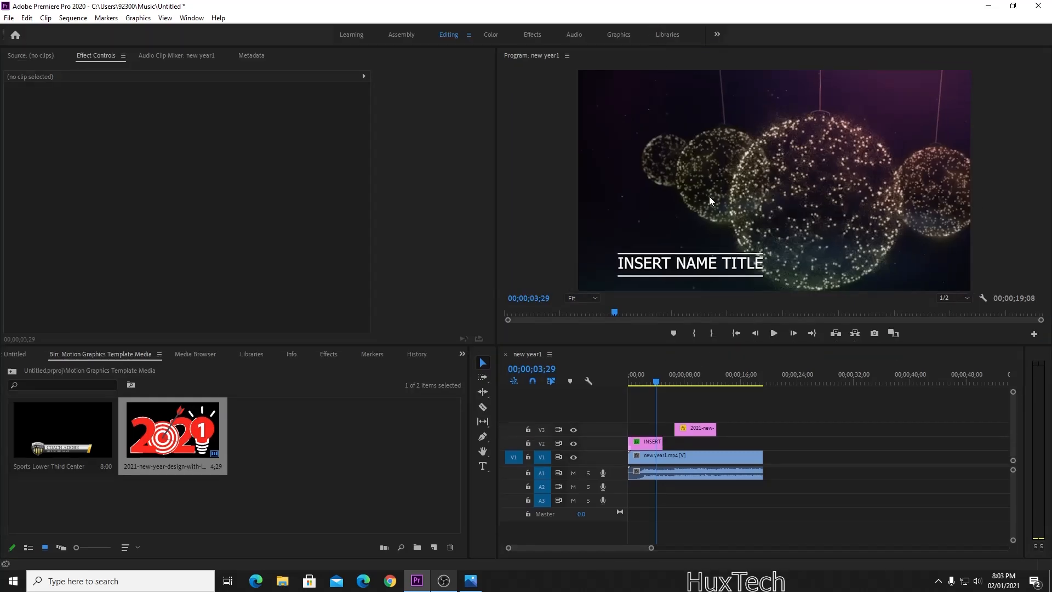
{"action": "mouse_move", "coordinate": [774, 346]}
{"action": "left_mouse_down"}
{"action": "mouse_move", "coordinate": [774, 233]}
{"action": "mouse_move", "coordinate": [766, 420]}
{"action": "mouse_move", "coordinate": [759, 352]}
{"action": "left_mouse_up"}
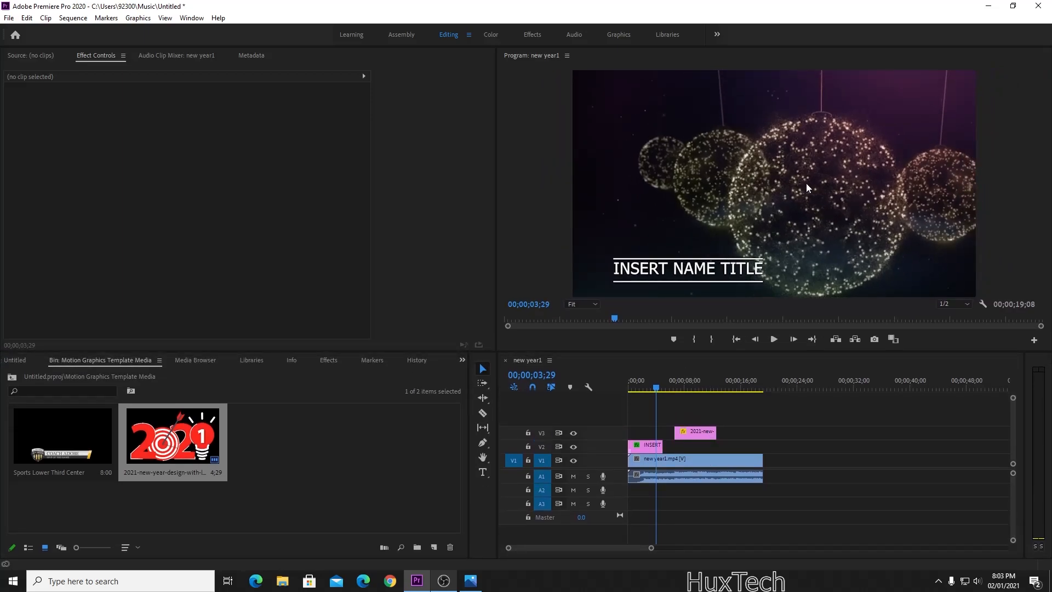
Drag the INSERT NAME TITLE graphic toward the lower-left corner of the frame.
{"action": "left_click", "coordinate": [788, 179]}
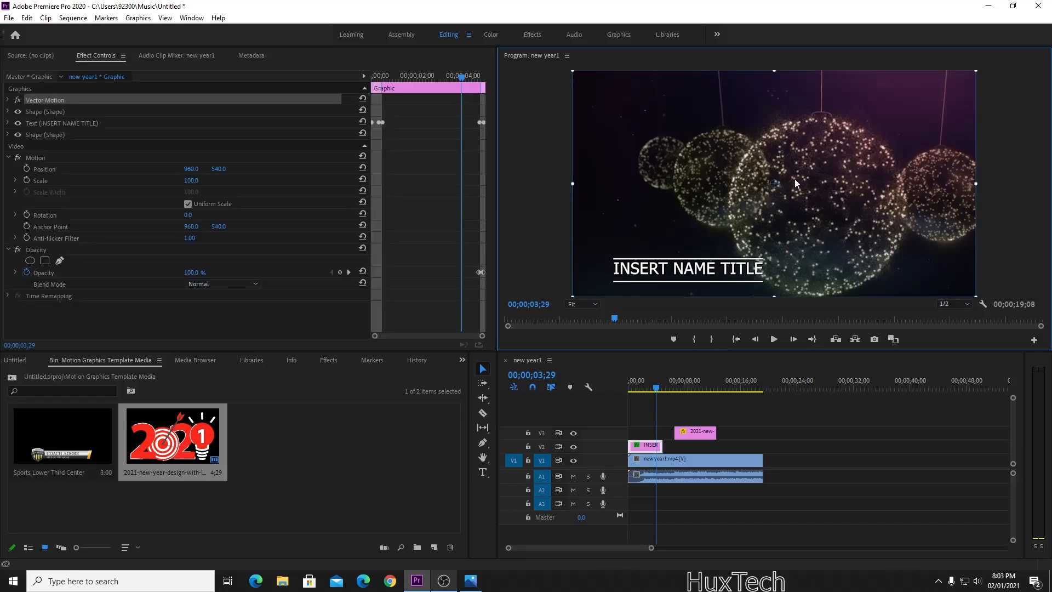
{"action": "left_click", "coordinate": [841, 419]}
{"action": "left_click", "coordinate": [773, 181]}
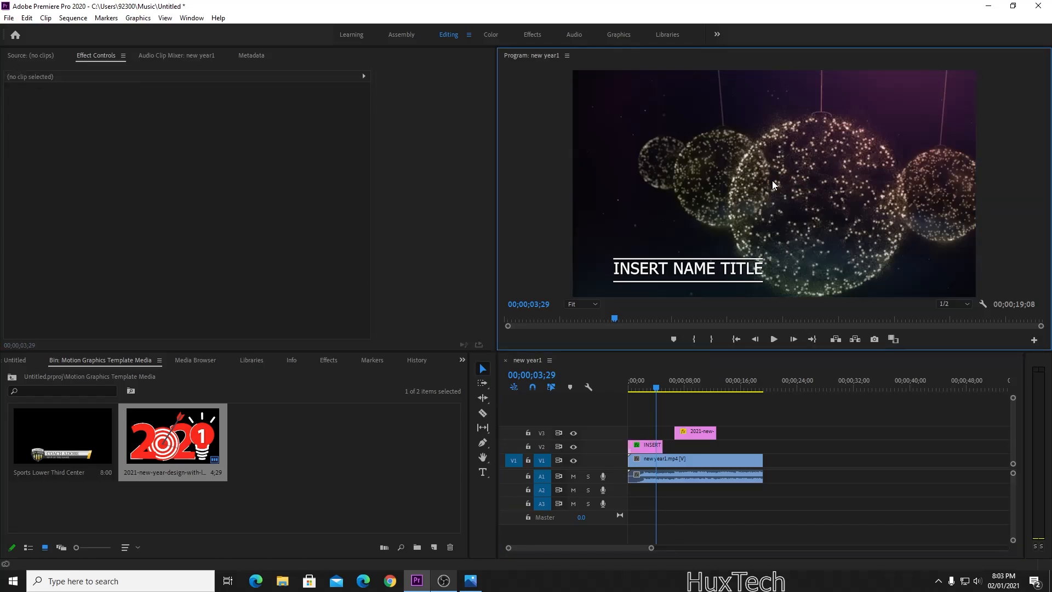
{"action": "left_click", "coordinate": [804, 179]}
{"action": "left_click_drag", "start_coordinate": [804, 181], "coordinate": [777, 189]}
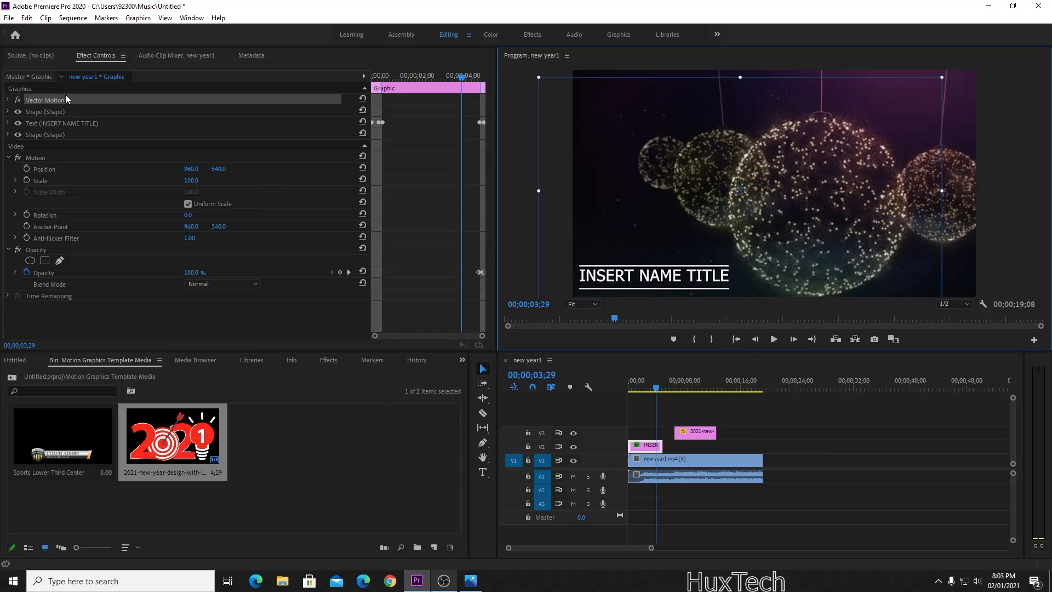
Replace the INSERT NAME TITLE text with 'The Better Life'.
{"action": "left_click", "coordinate": [836, 479]}
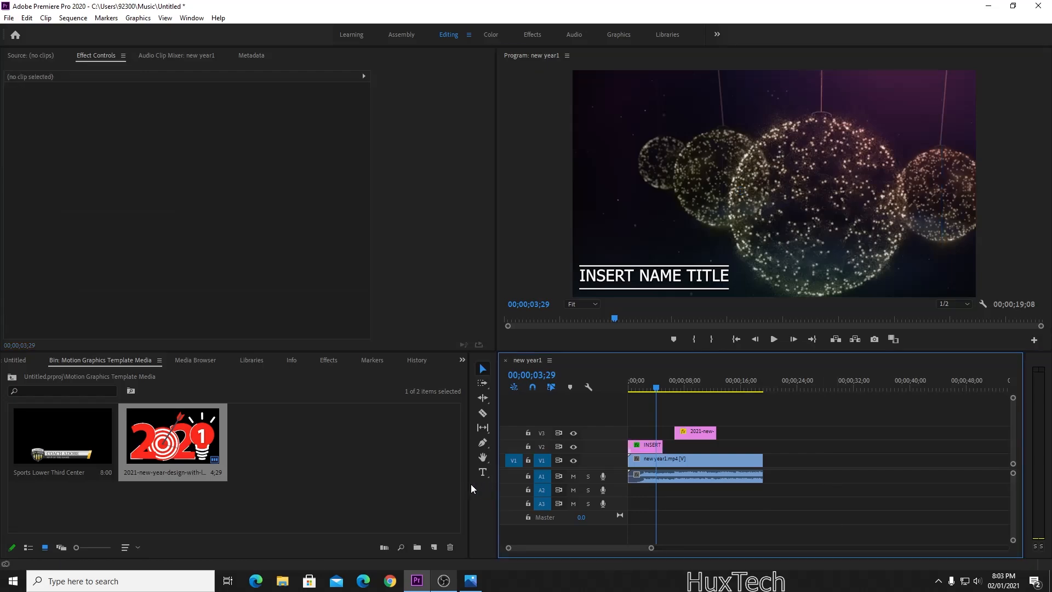
{"action": "left_click", "coordinate": [483, 474]}
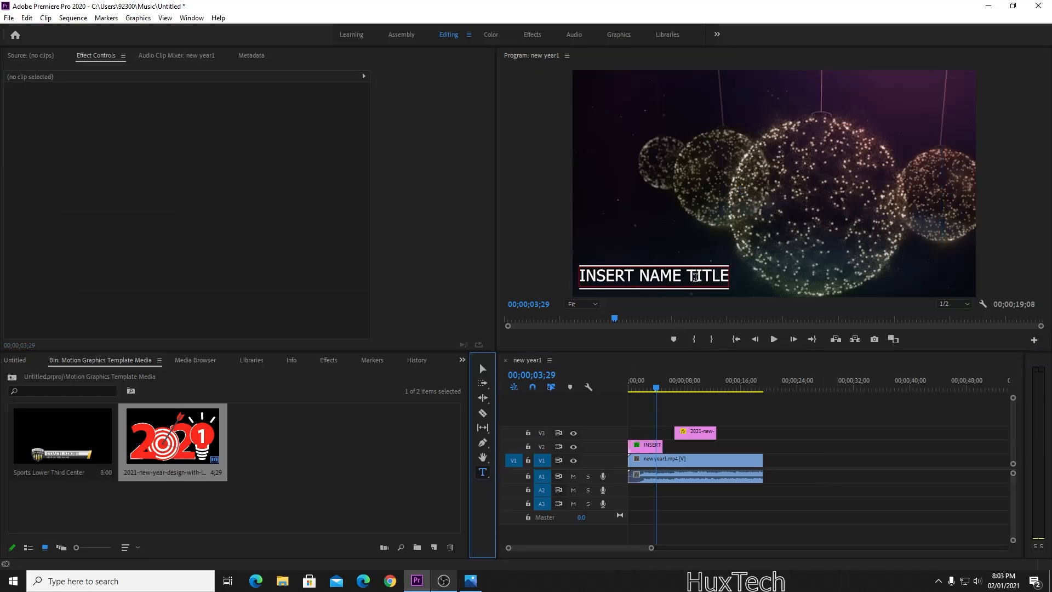
{"action": "left_click", "coordinate": [680, 276]}
{"action": "key", "text": "ctrl+a"}
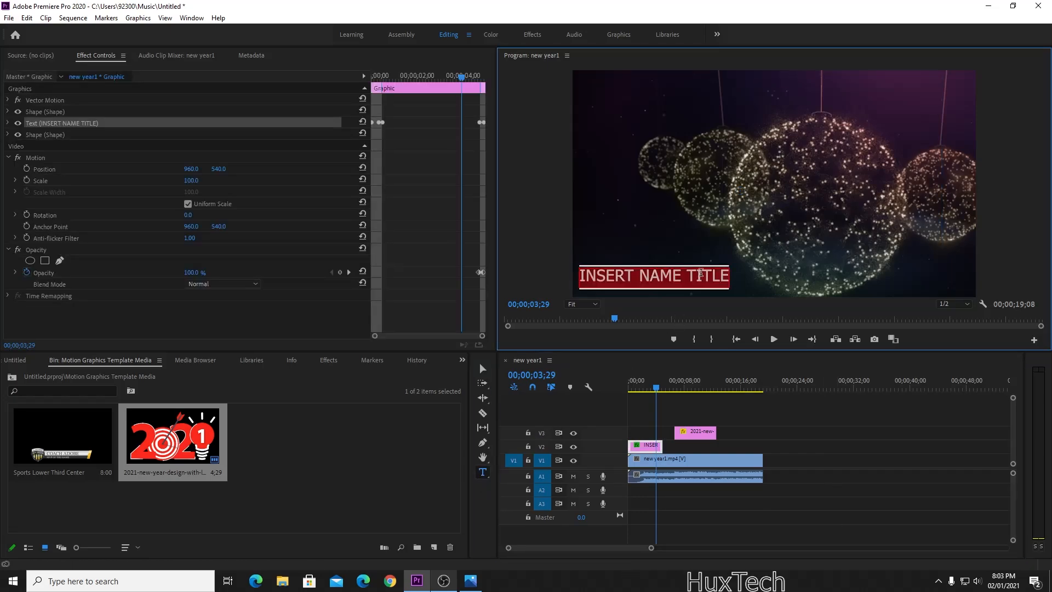
{"action": "type", "text": "The"}
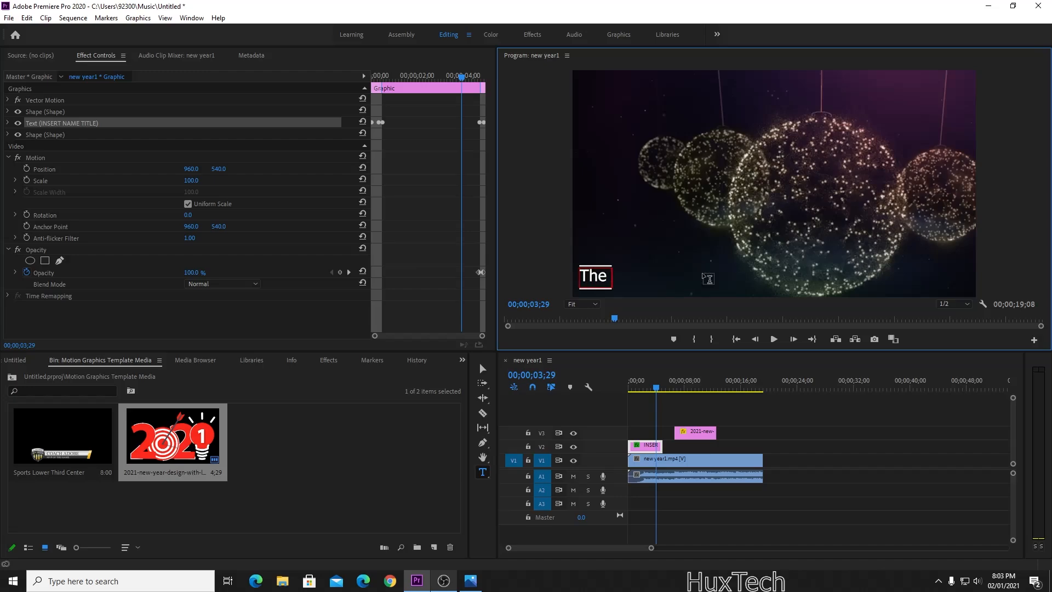
{"action": "type", "text": " Better Li"}
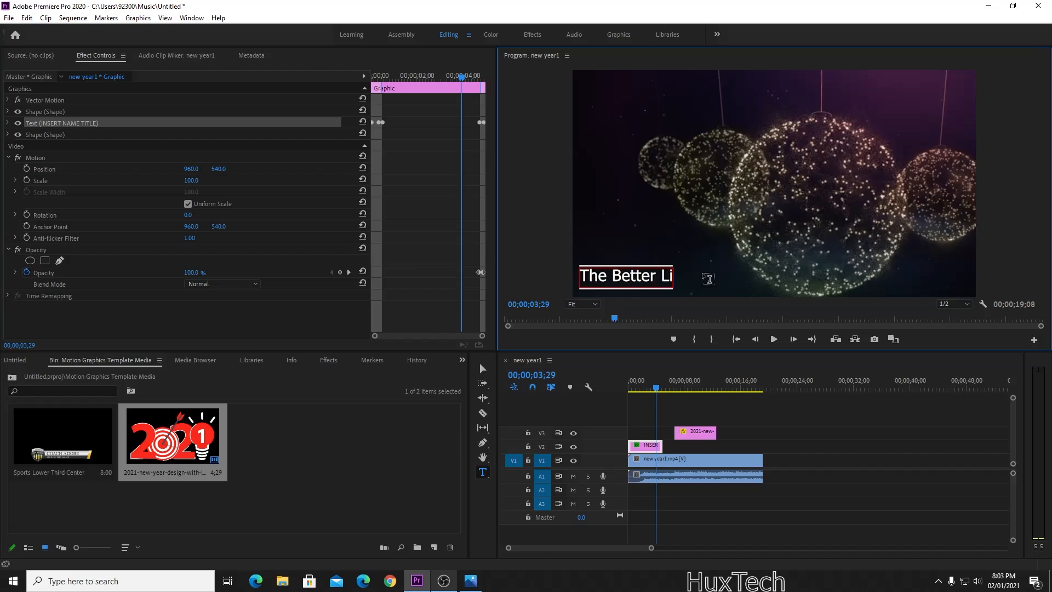
{"action": "type", "text": "fe"}
{"action": "left_click", "coordinate": [690, 515]}
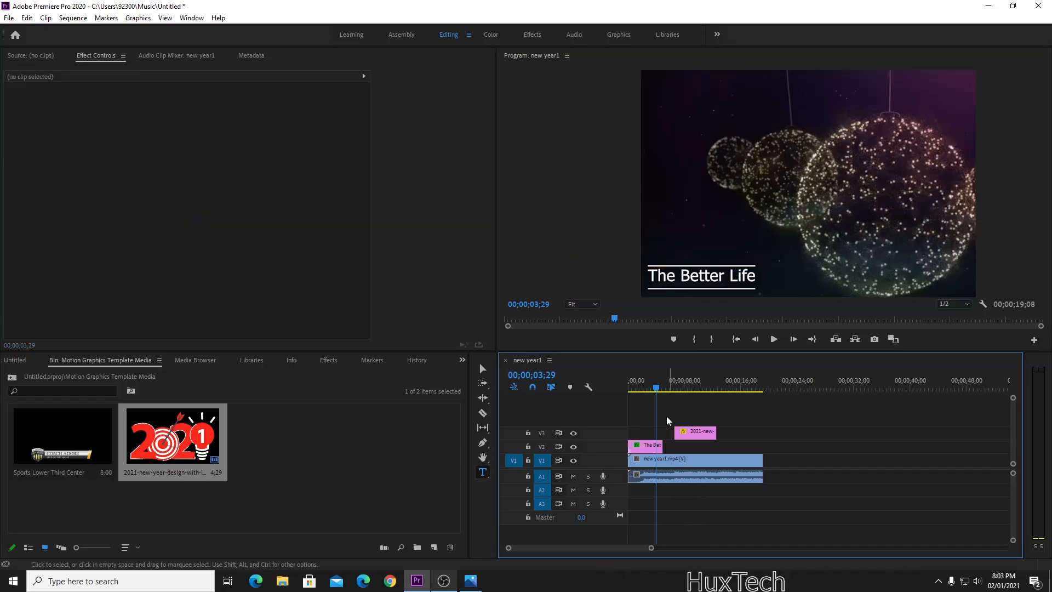
Rewind to the sequence start and play it back to preview the new title.
{"action": "left_click_drag", "start_coordinate": [656, 388], "coordinate": [598, 387]}
{"action": "key", "text": "space"}
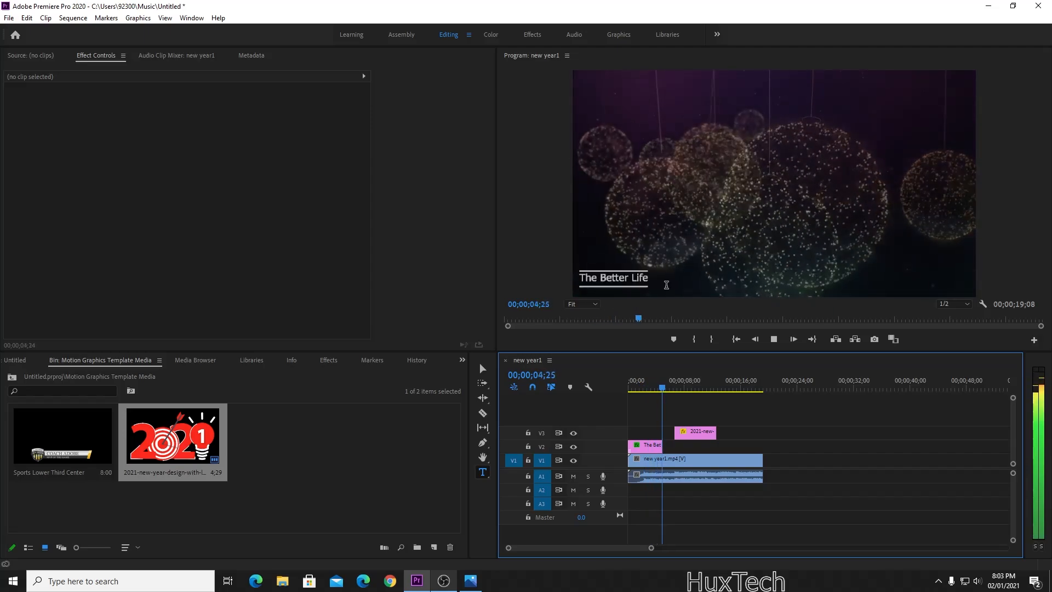
{"action": "key", "text": "space"}
Delete The Better Life title from V2, rewind to the start, and reopen Essential Graphics templates.
{"action": "left_click", "coordinate": [649, 448]}
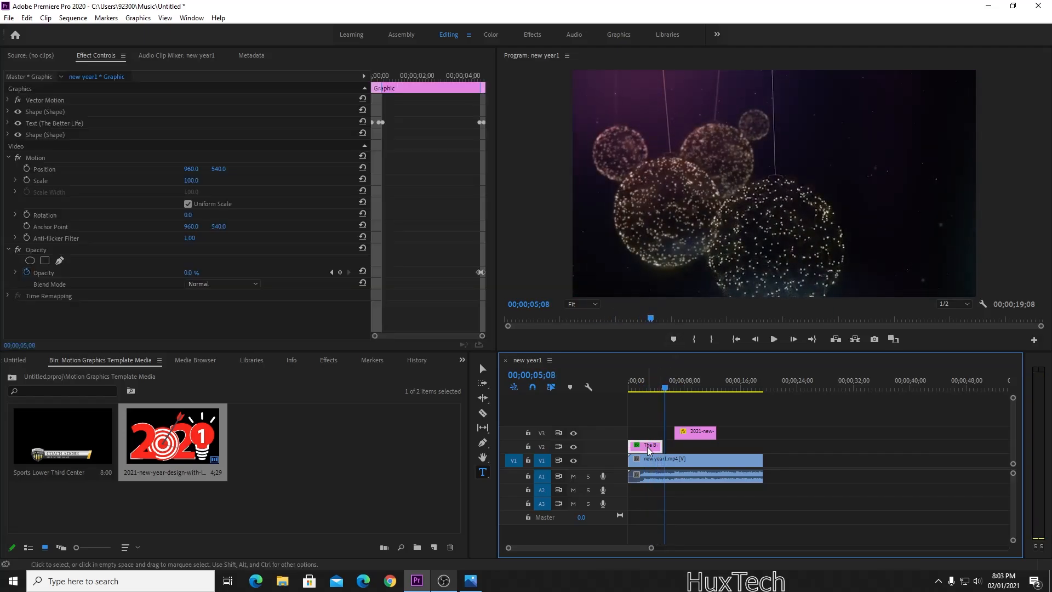
{"action": "key", "text": "Delete"}
{"action": "left_click", "coordinate": [673, 384]}
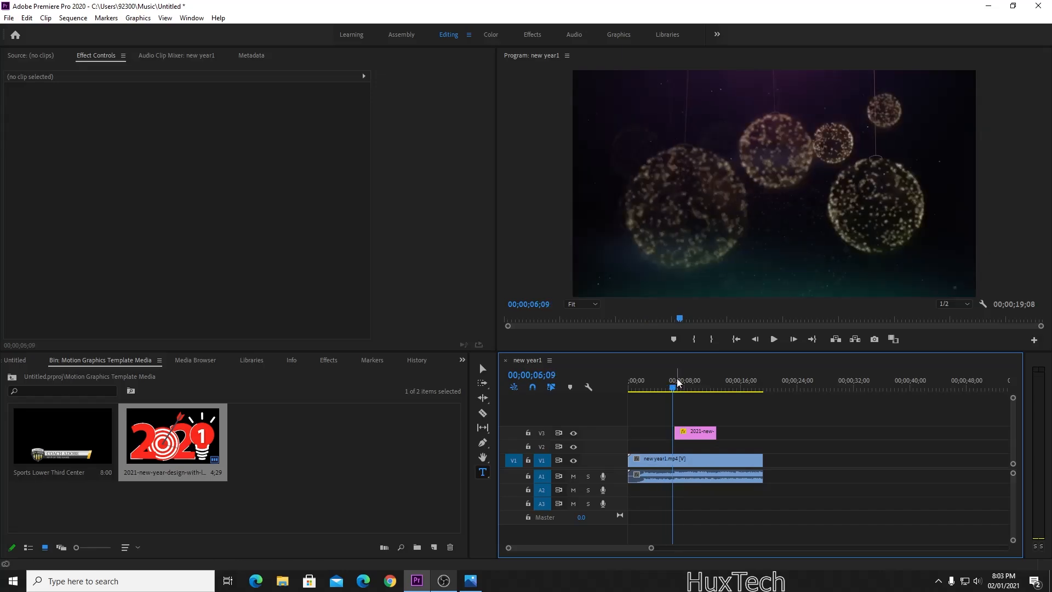
{"action": "left_click_drag", "start_coordinate": [673, 383], "coordinate": [626, 378]}
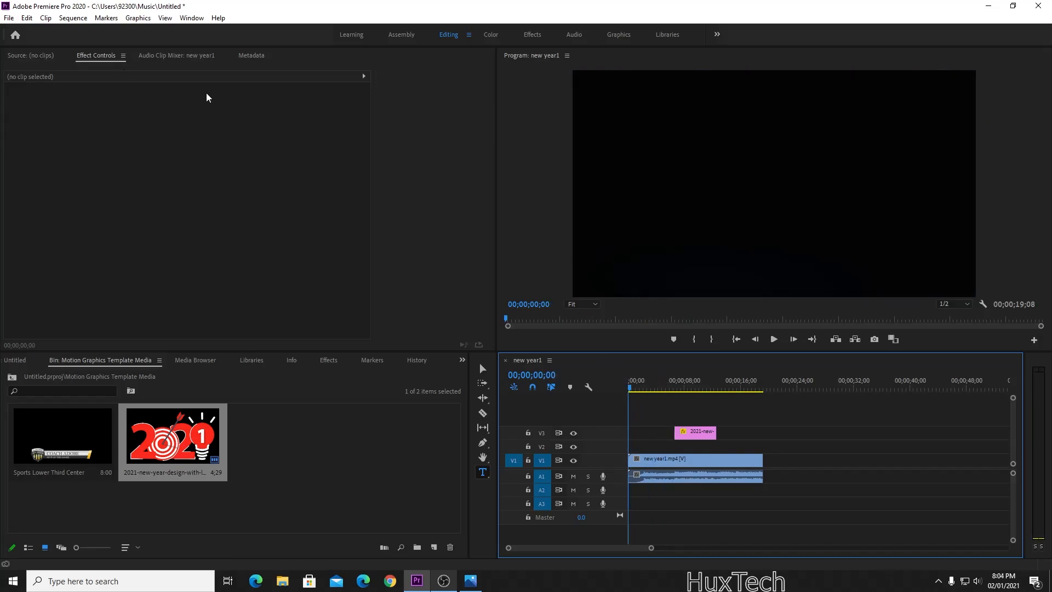
{"action": "left_click", "coordinate": [192, 17]}
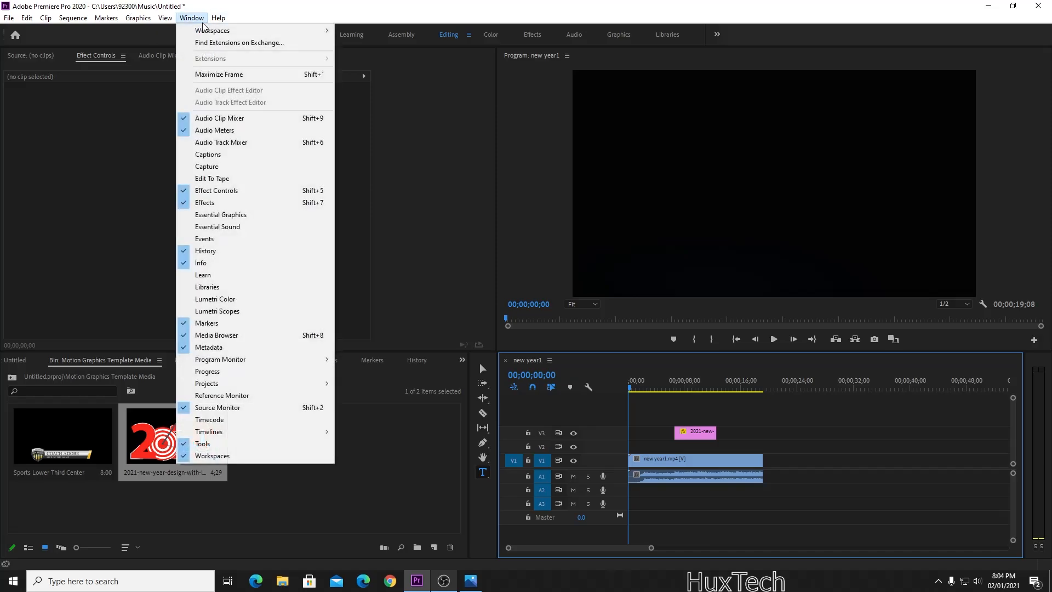
{"action": "left_click", "coordinate": [223, 215]}
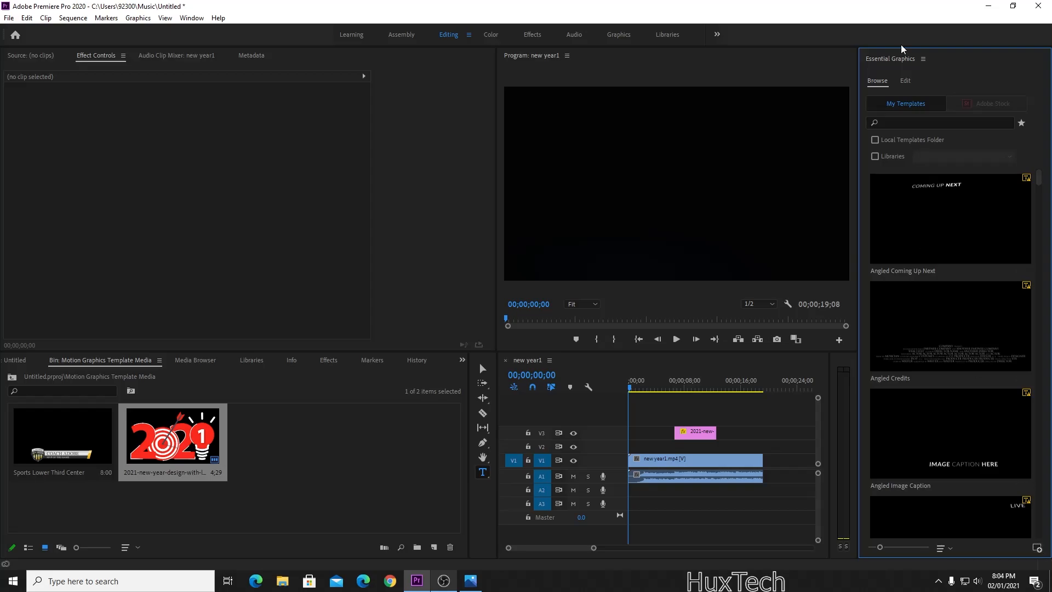
Close Essential Graphics, widen the program monitor and tools panel, and park the playhead at 00;00;00;21.
{"action": "left_click", "coordinate": [923, 59]}
{"action": "left_click", "coordinate": [899, 64]}
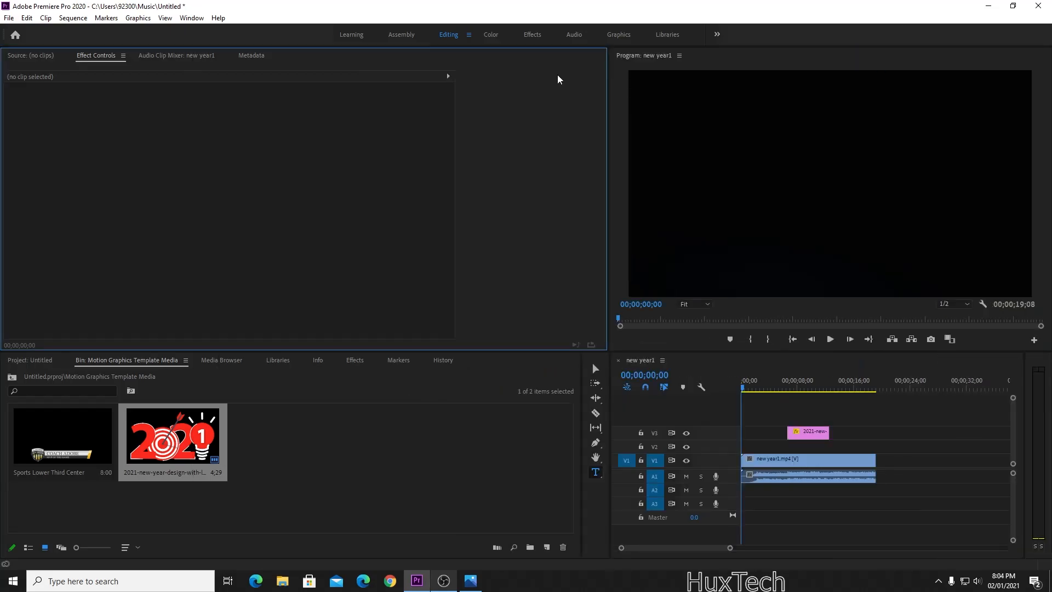
{"action": "left_click_drag", "start_coordinate": [602, 117], "coordinate": [552, 118]}
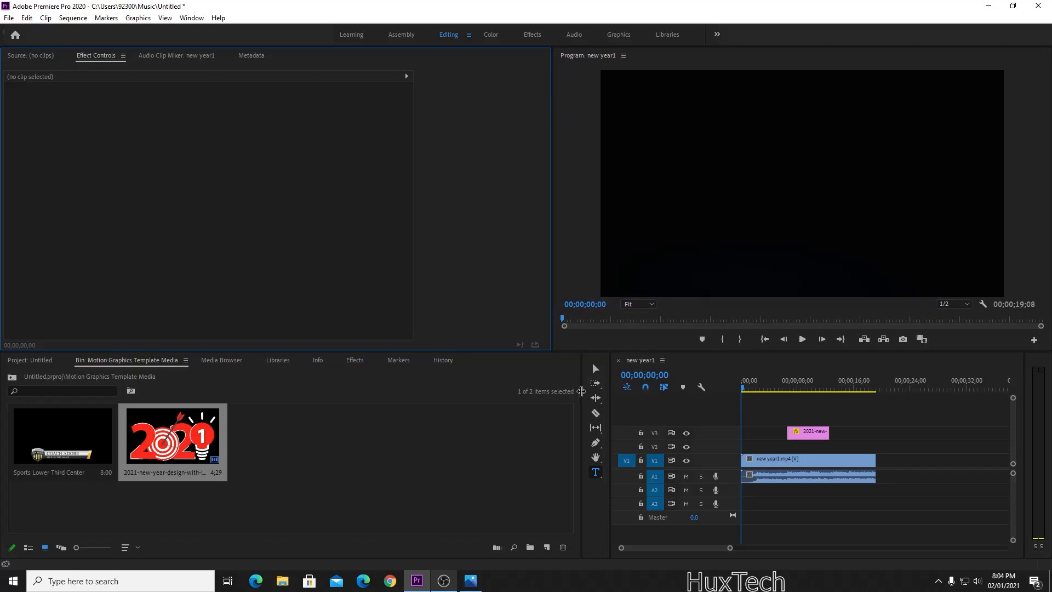
{"action": "mouse_move", "coordinate": [584, 396]}
{"action": "left_mouse_down"}
{"action": "mouse_move", "coordinate": [550, 395]}
{"action": "mouse_move", "coordinate": [573, 406]}
{"action": "left_mouse_up"}
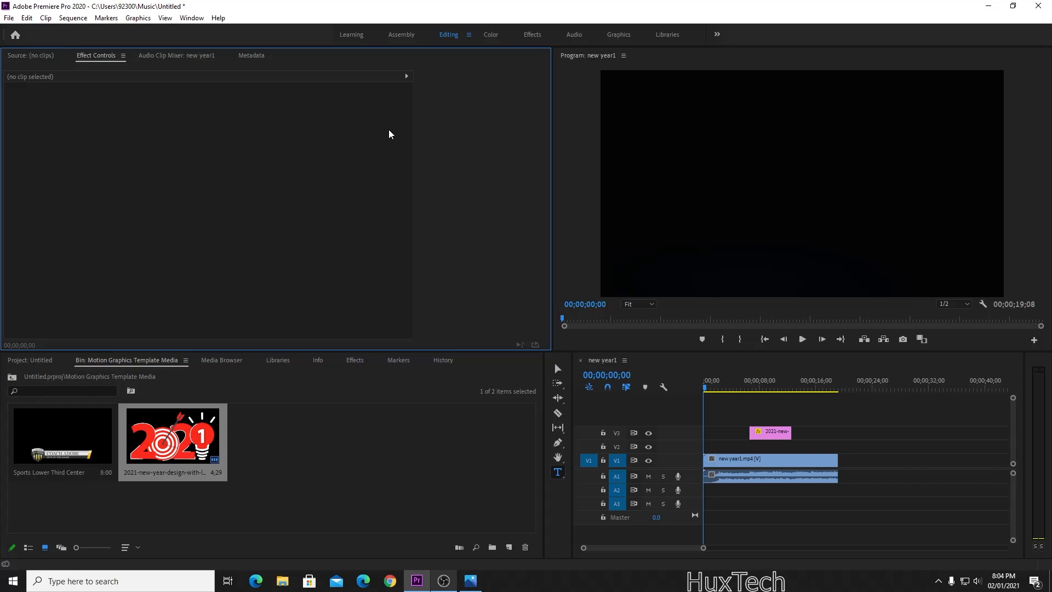
{"action": "left_click", "coordinate": [558, 368]}
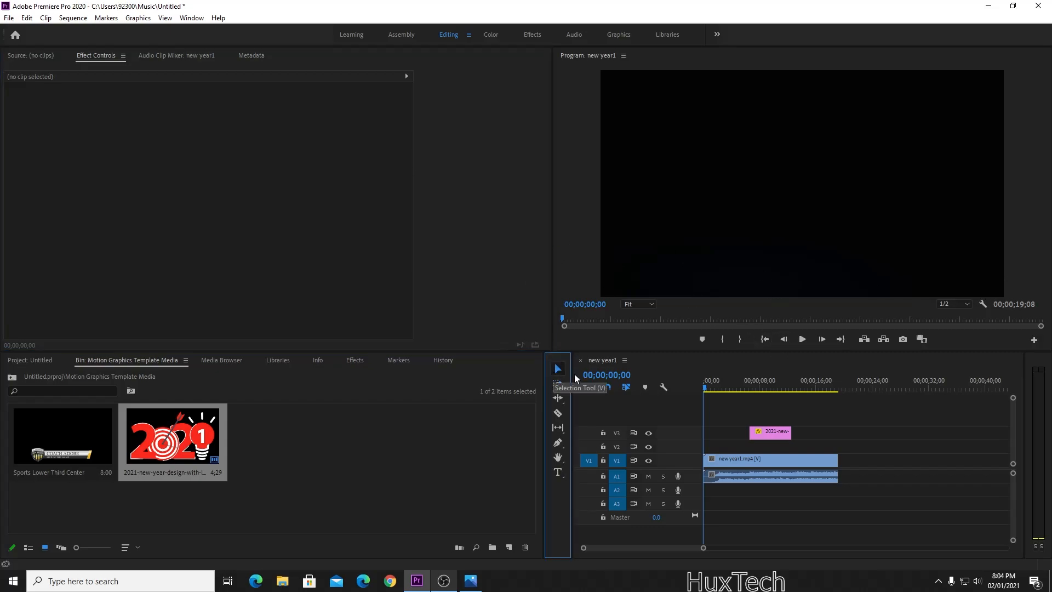
{"action": "left_click", "coordinate": [709, 388]}
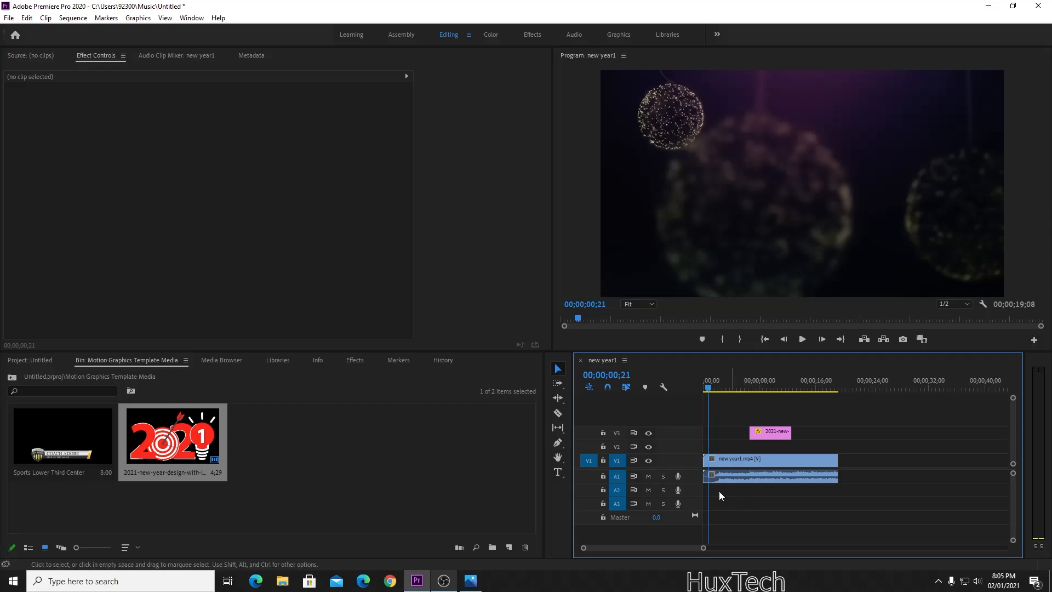
Draw a grey four-point shape with the Pen tool in the frame's lower-left and lower its corners.
{"action": "left_click", "coordinate": [557, 444]}
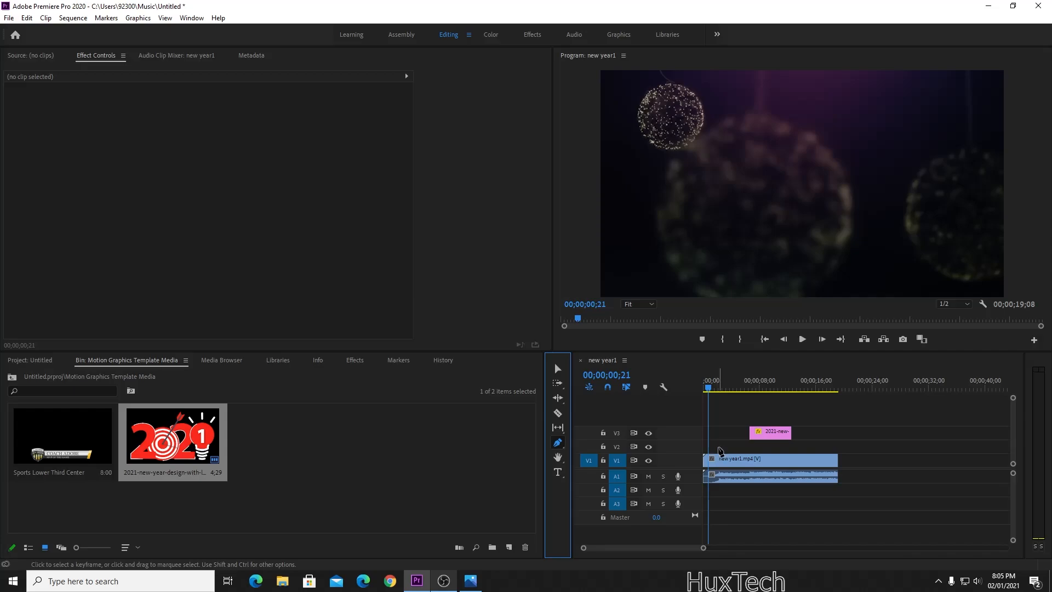
{"action": "left_click", "coordinate": [619, 251]}
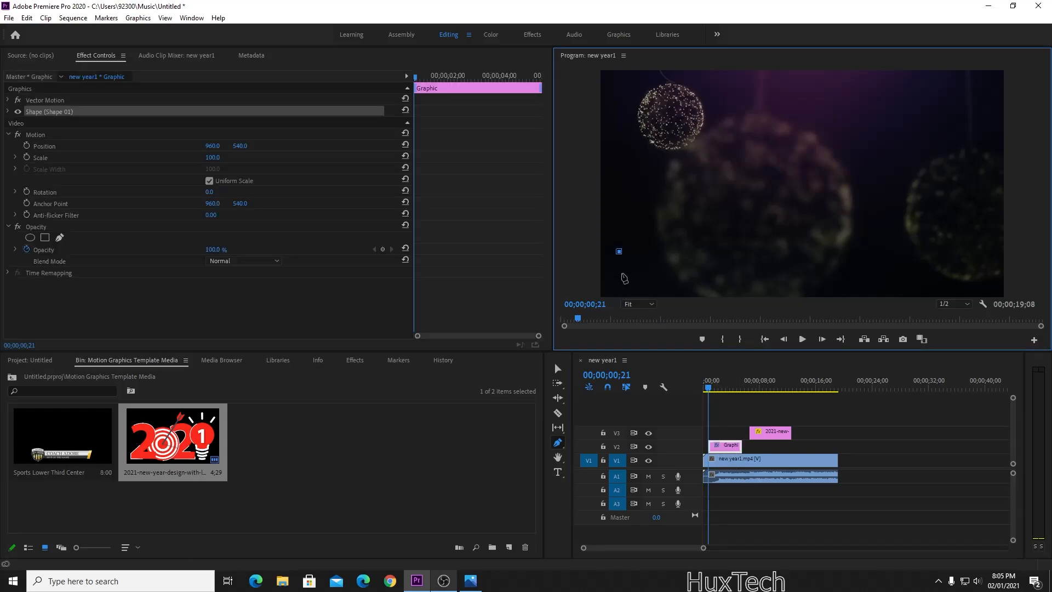
{"action": "left_click", "coordinate": [619, 284]}
{"action": "left_click", "coordinate": [763, 271]}
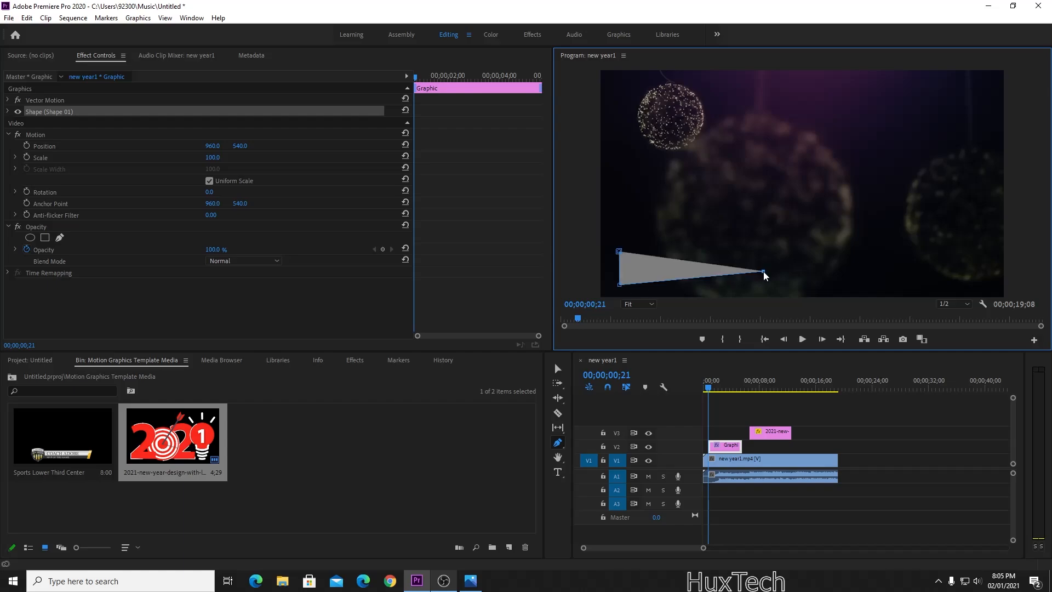
{"action": "left_click", "coordinate": [718, 250]}
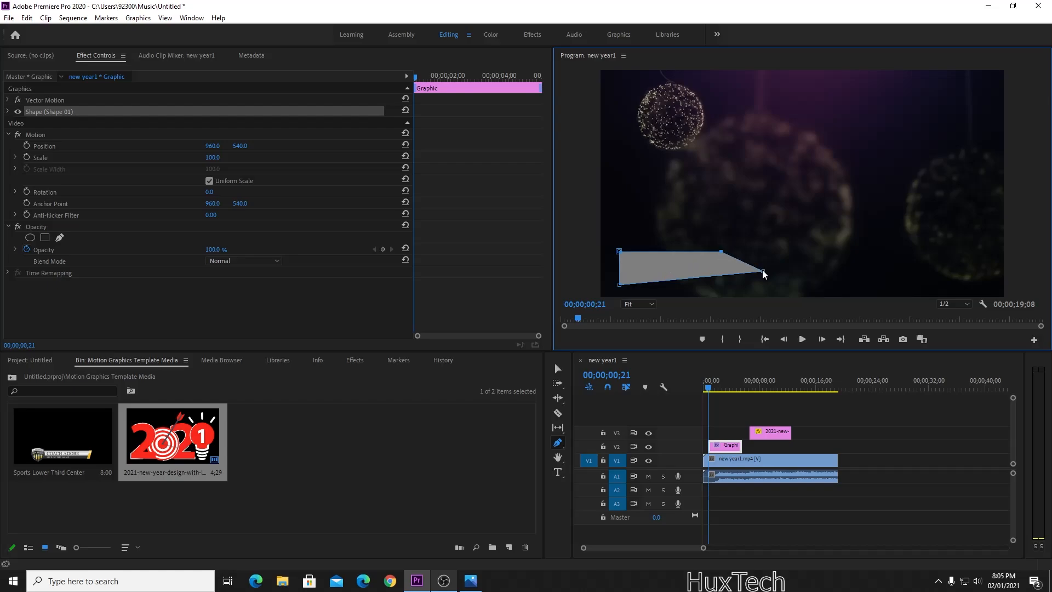
{"action": "left_click_drag", "start_coordinate": [764, 273], "coordinate": [767, 279]}
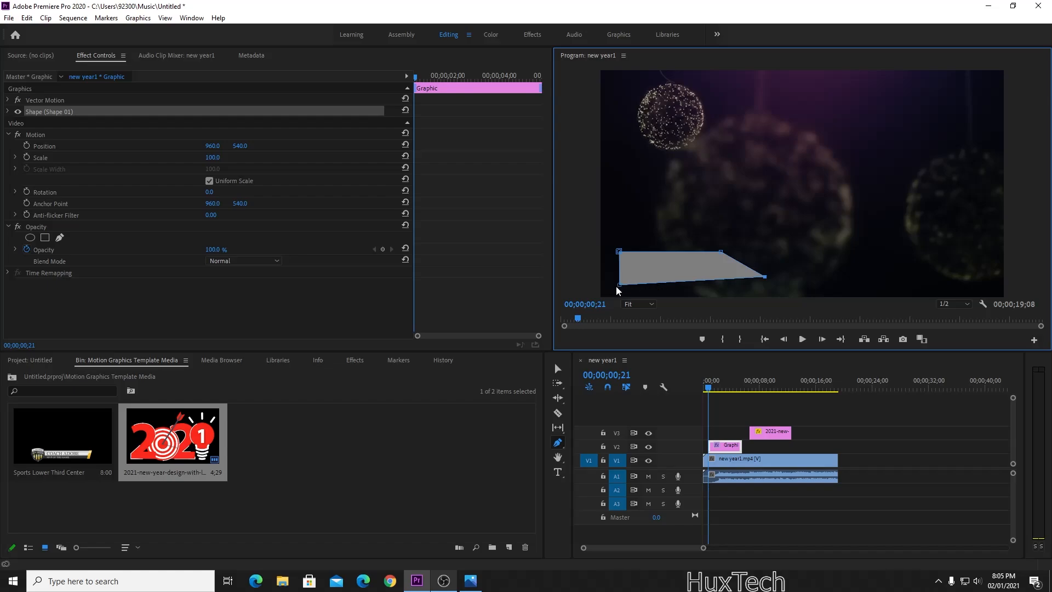
{"action": "left_click_drag", "start_coordinate": [619, 285], "coordinate": [621, 294]}
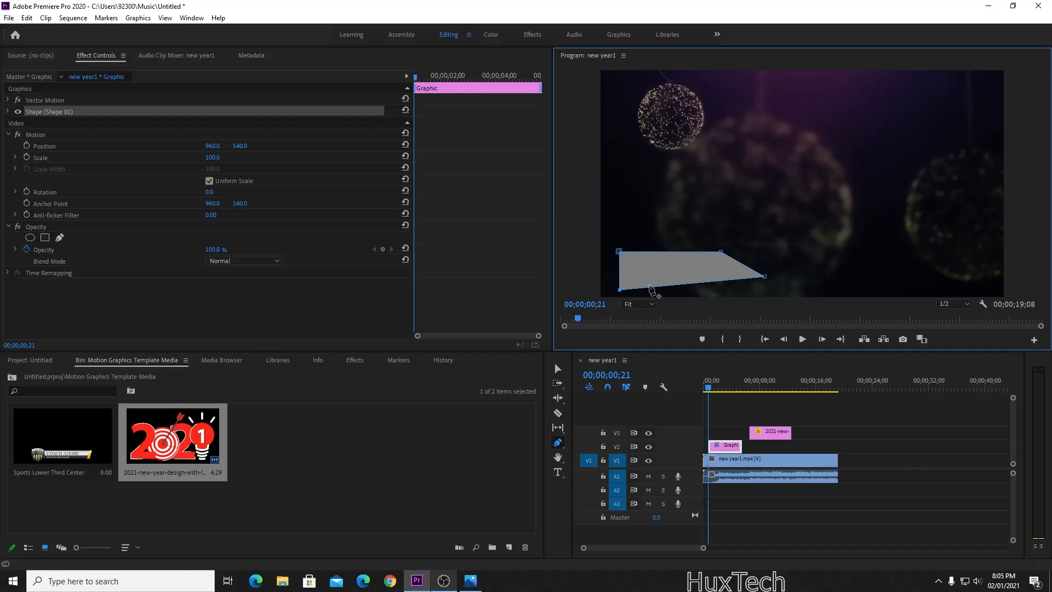
Undo back to a line and redraw the quadrilateral, trying a wider top-right corner.
{"action": "key", "text": "ctrl+z"}
{"action": "key", "text": "ctrl+z"}
{"action": "key", "text": "ctrl+z"}
{"action": "key", "text": "ctrl+z"}
{"action": "key", "text": "ctrl+z"}
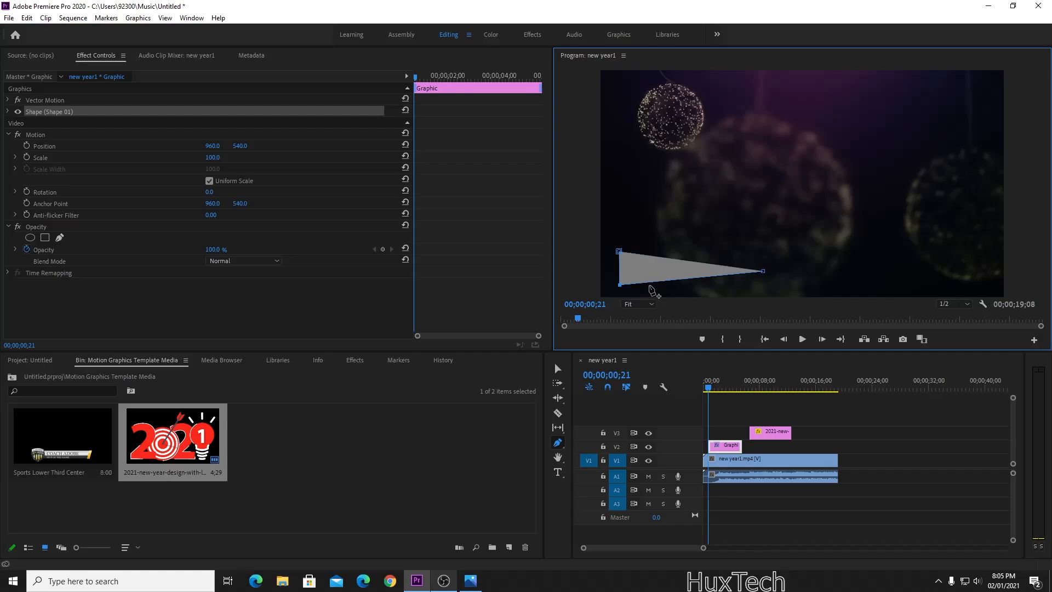
{"action": "left_click_drag", "start_coordinate": [620, 284], "coordinate": [625, 287]}
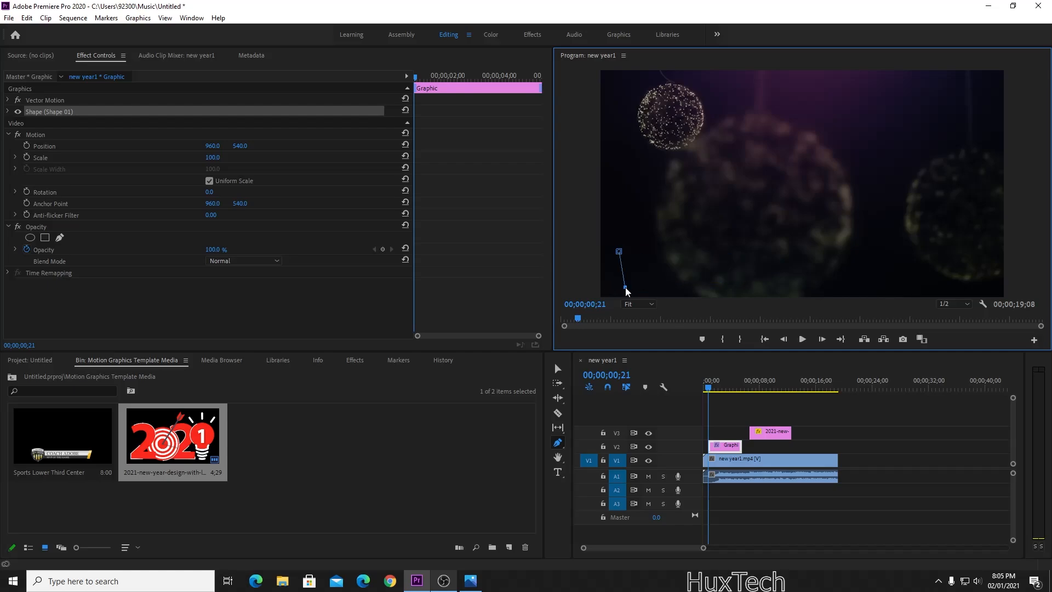
{"action": "left_click", "coordinate": [767, 275]}
{"action": "left_click", "coordinate": [751, 234]}
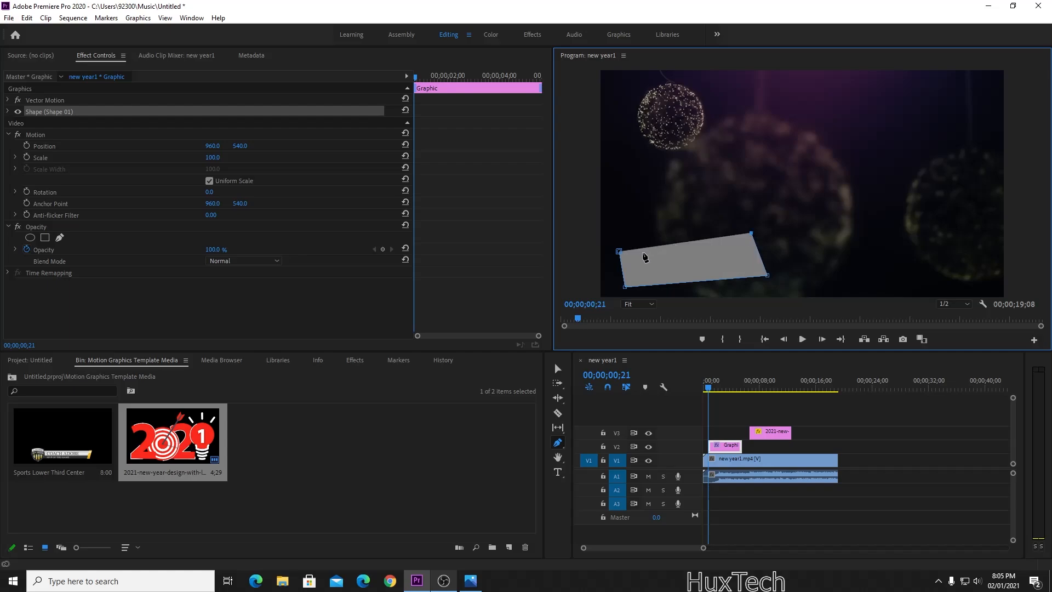
{"action": "left_click_drag", "start_coordinate": [680, 243], "coordinate": [684, 237]}
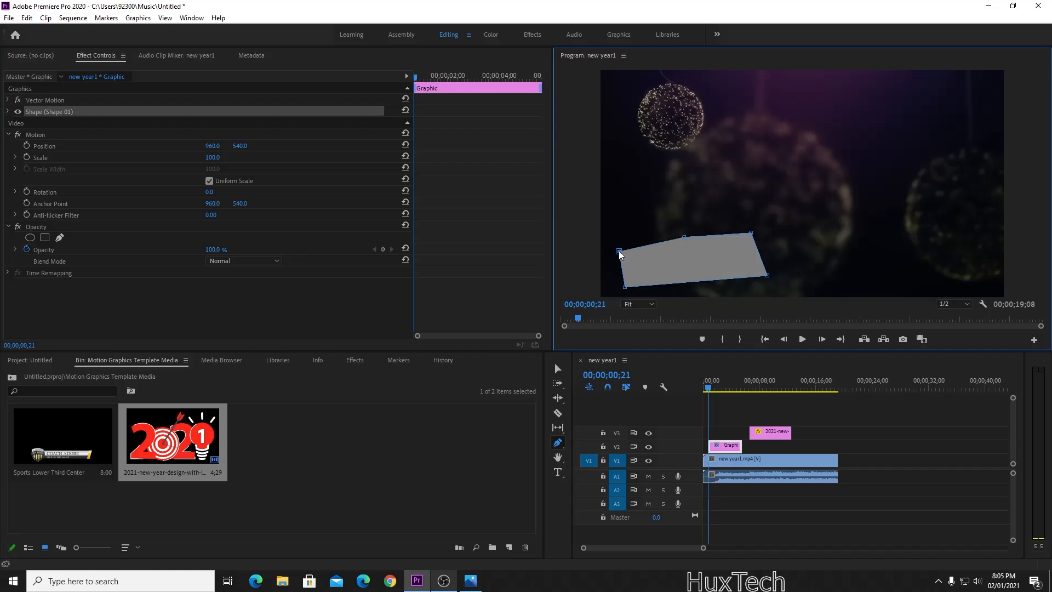
{"action": "left_click_drag", "start_coordinate": [752, 234], "coordinate": [802, 248]}
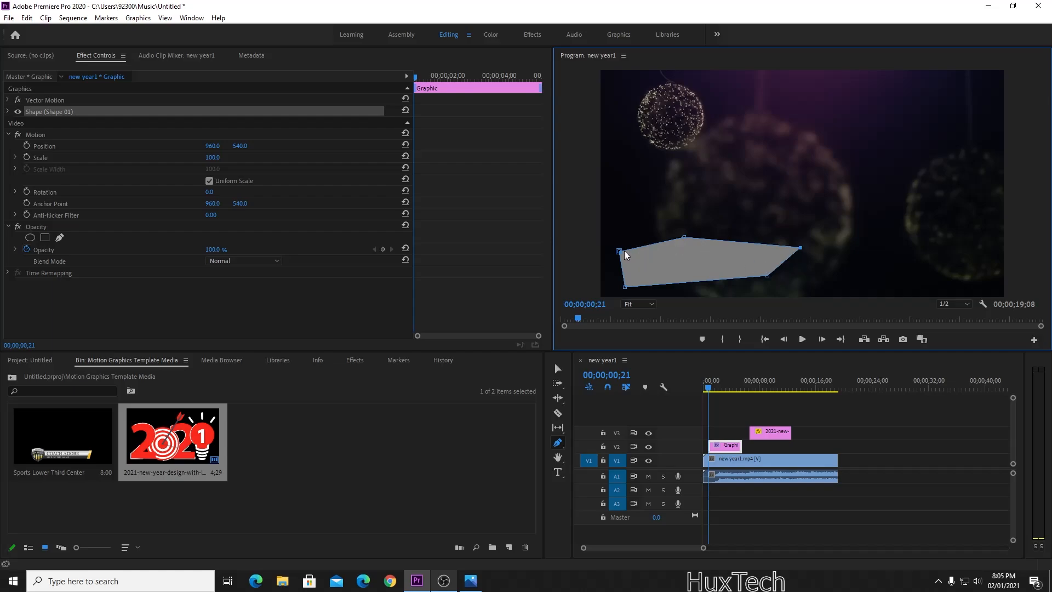
{"action": "key", "text": "ctrl+z"}
{"action": "key", "text": "ctrl+z"}
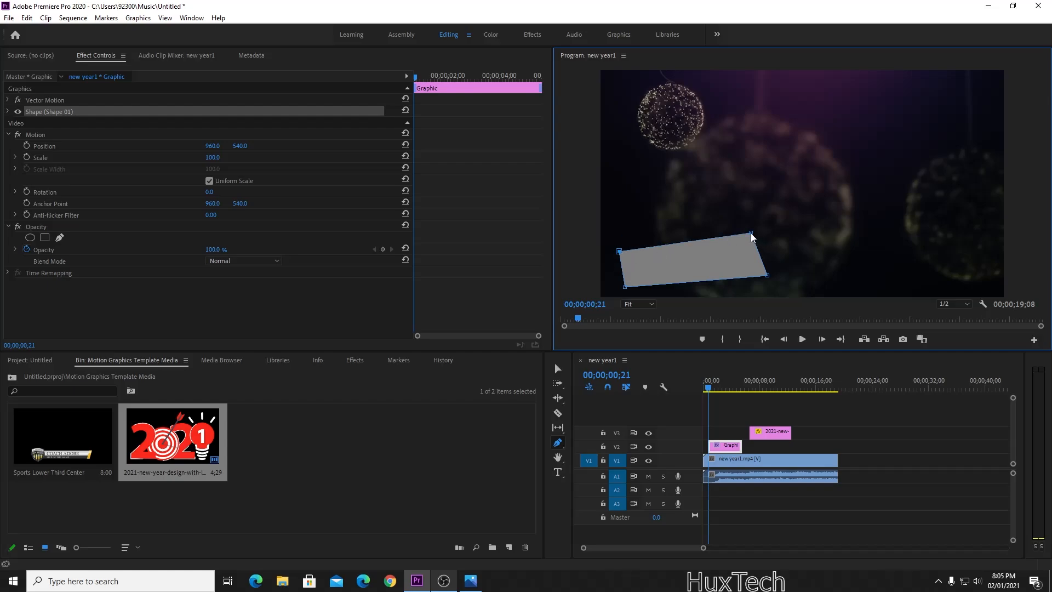
Reshape the corners into a slanted quadrilateral with aligned left corners and a slightly lower bottom-right.
{"action": "left_click_drag", "start_coordinate": [751, 234], "coordinate": [713, 243]}
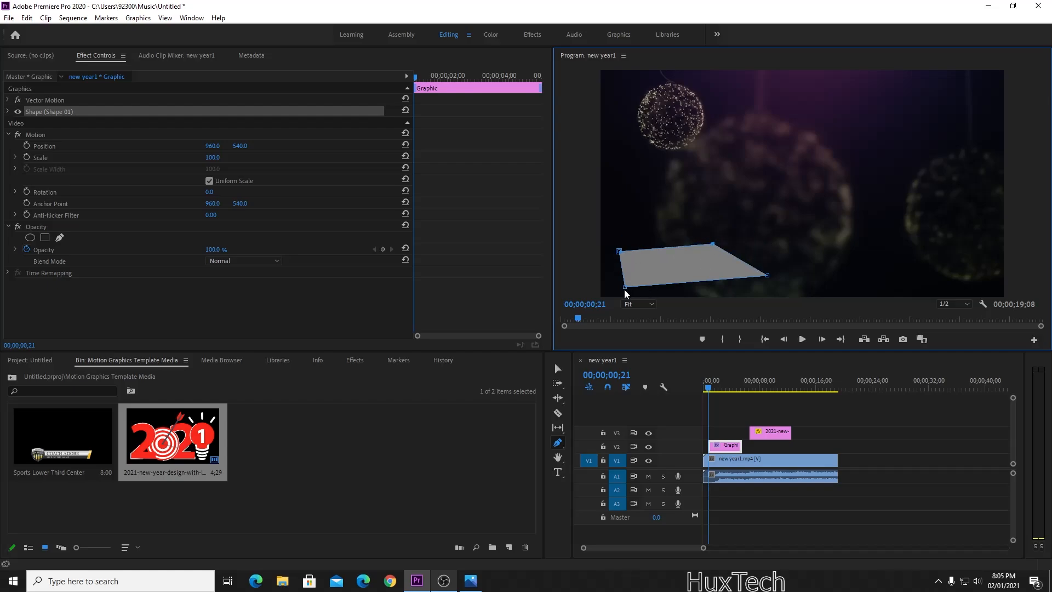
{"action": "left_click_drag", "start_coordinate": [624, 288], "coordinate": [615, 292]}
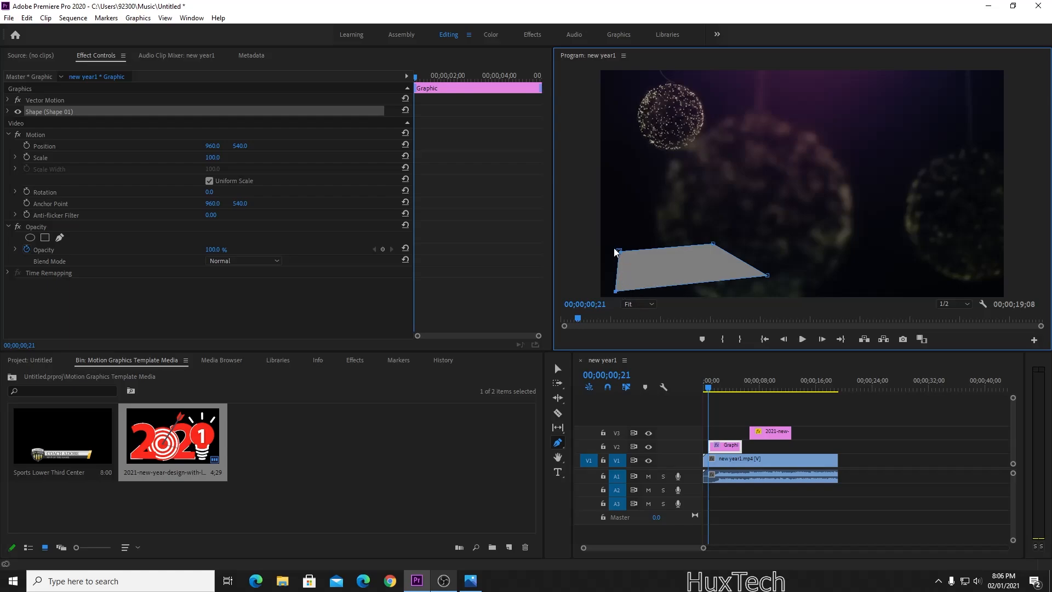
{"action": "left_click_drag", "start_coordinate": [620, 252], "coordinate": [612, 251]}
{"action": "left_click_drag", "start_coordinate": [616, 292], "coordinate": [612, 292]}
{"action": "left_click_drag", "start_coordinate": [767, 275], "coordinate": [768, 277]}
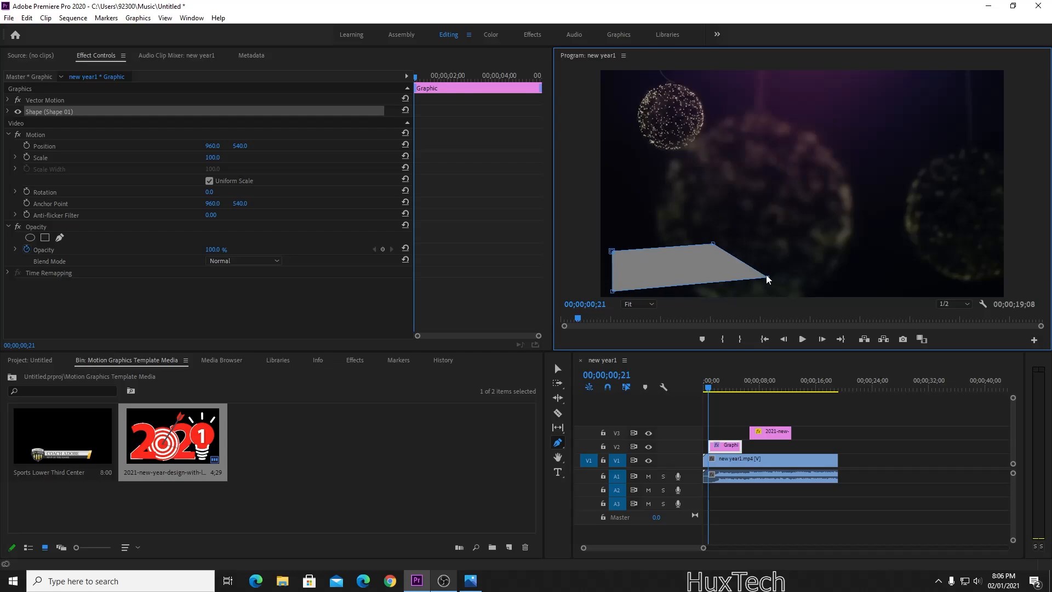
Change Shape 01's fill from grey to an olive-brown in the Color Picker.
{"action": "left_click", "coordinate": [10, 112]}
{"action": "left_click", "coordinate": [55, 161]}
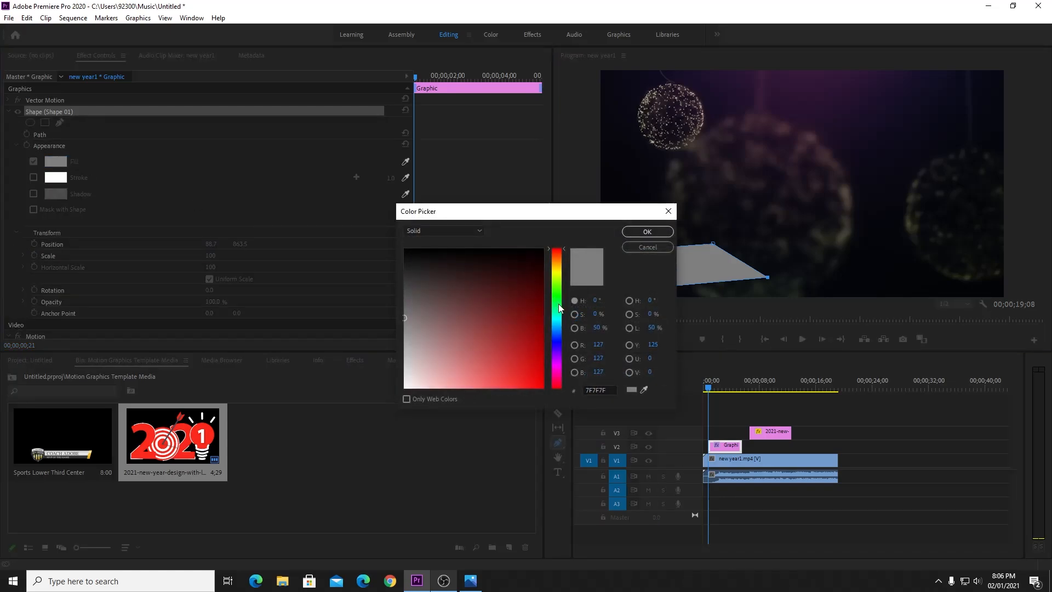
{"action": "left_click_drag", "start_coordinate": [558, 304], "coordinate": [547, 275]}
{"action": "mouse_move", "coordinate": [529, 280]}
{"action": "left_mouse_down"}
{"action": "mouse_move", "coordinate": [551, 291]}
{"action": "mouse_move", "coordinate": [492, 295]}
{"action": "left_mouse_up"}
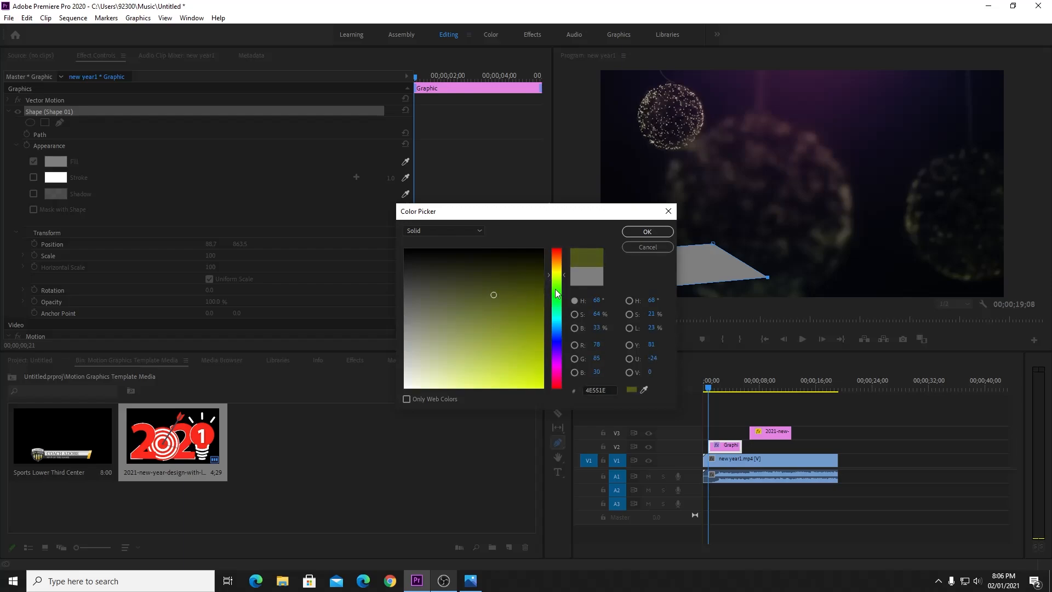
{"action": "left_click_drag", "start_coordinate": [556, 275], "coordinate": [553, 266]}
{"action": "mouse_move", "coordinate": [498, 297]}
{"action": "left_mouse_down"}
{"action": "mouse_move", "coordinate": [494, 320]}
{"action": "mouse_move", "coordinate": [490, 295]}
{"action": "left_mouse_up"}
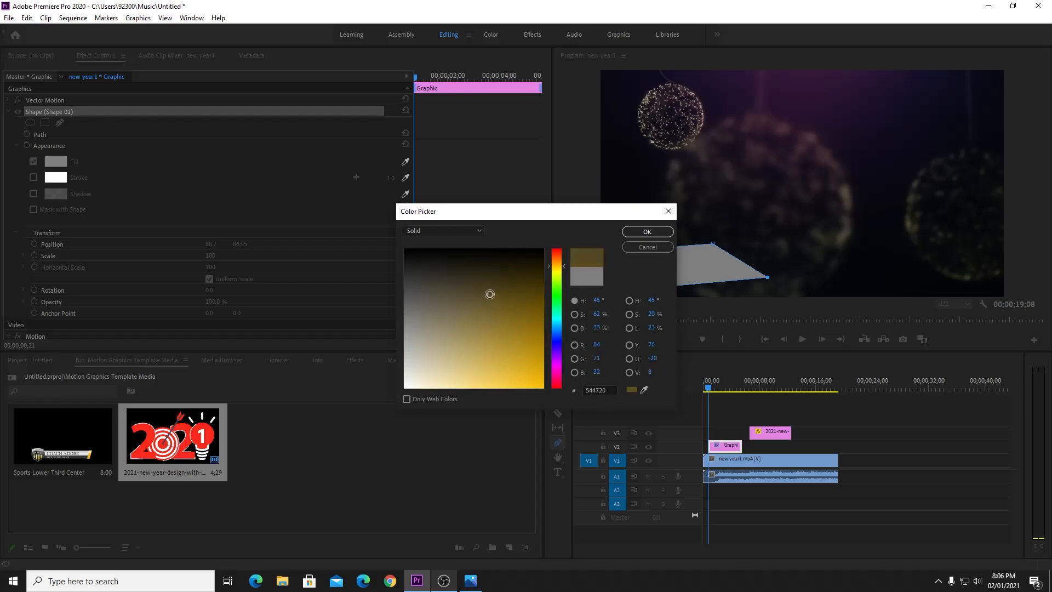
{"action": "left_click", "coordinate": [648, 231]}
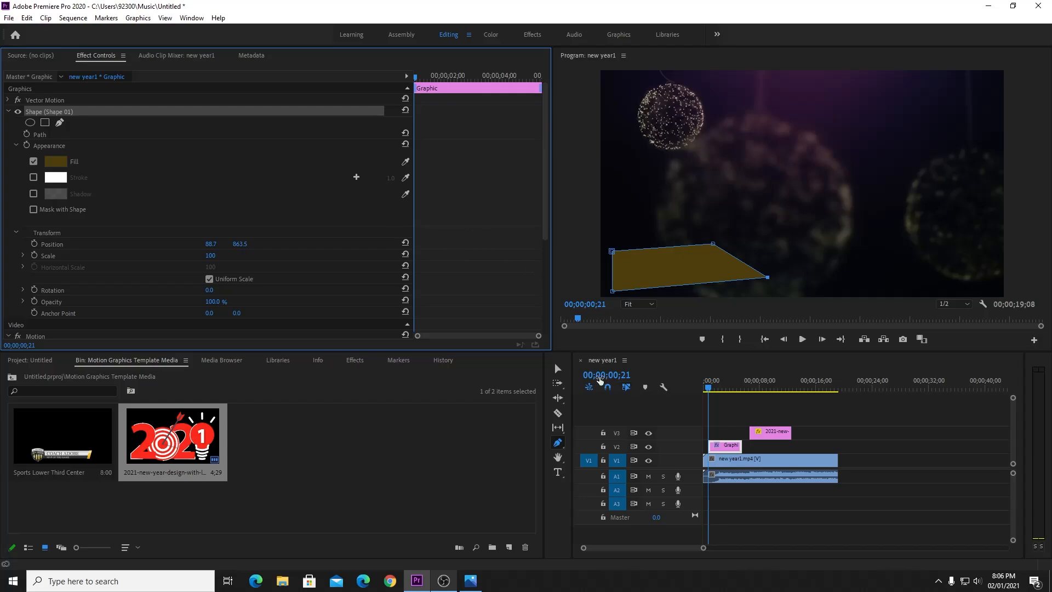
Darken Shape 01's fill to deep brown 322603 and deselect the shape.
{"action": "left_click", "coordinate": [558, 369]}
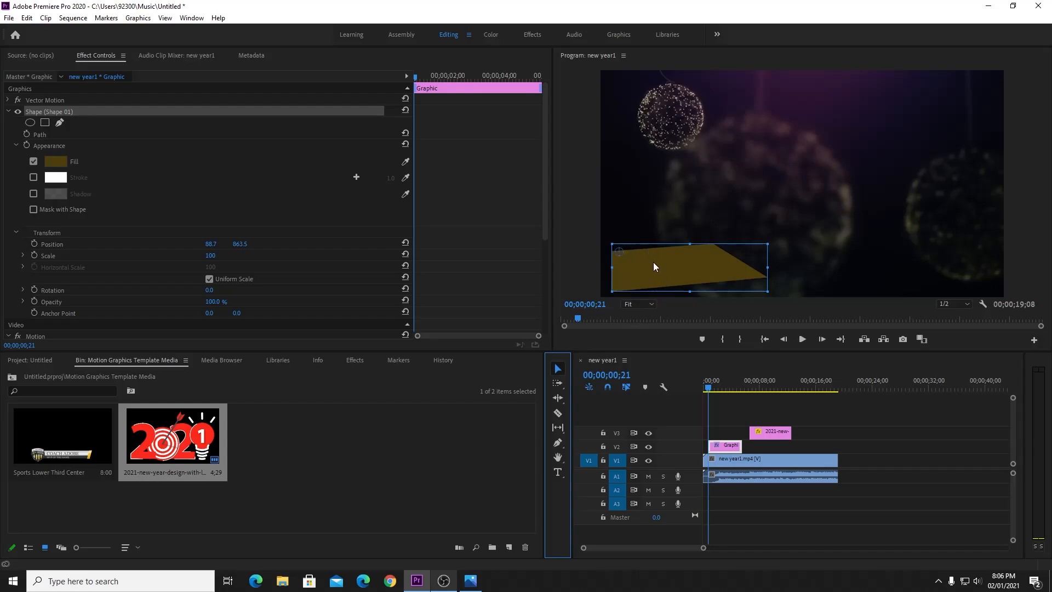
{"action": "left_click", "coordinate": [729, 448]}
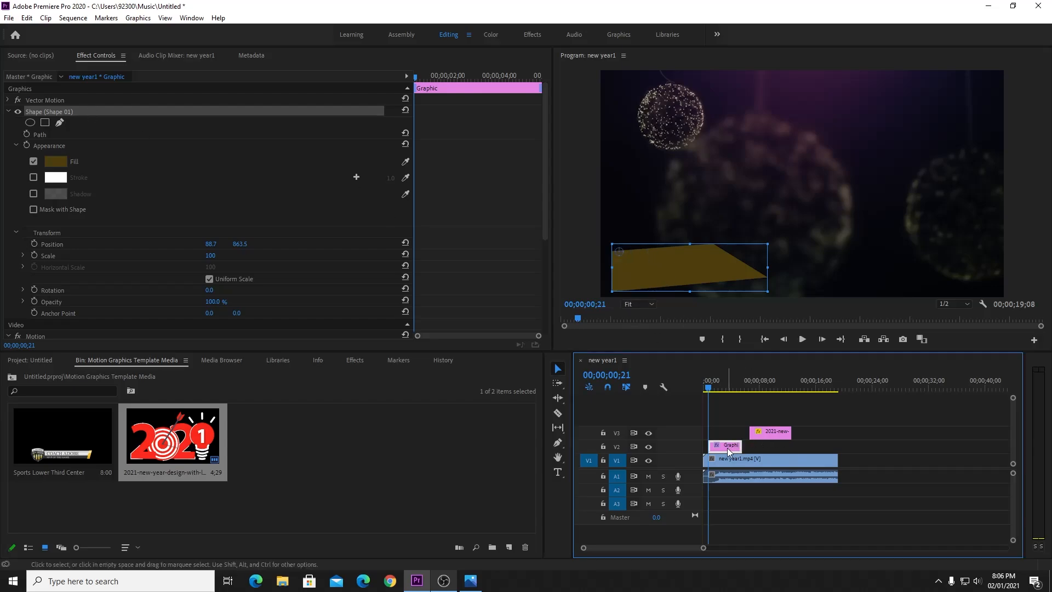
{"action": "left_click", "coordinate": [57, 108]}
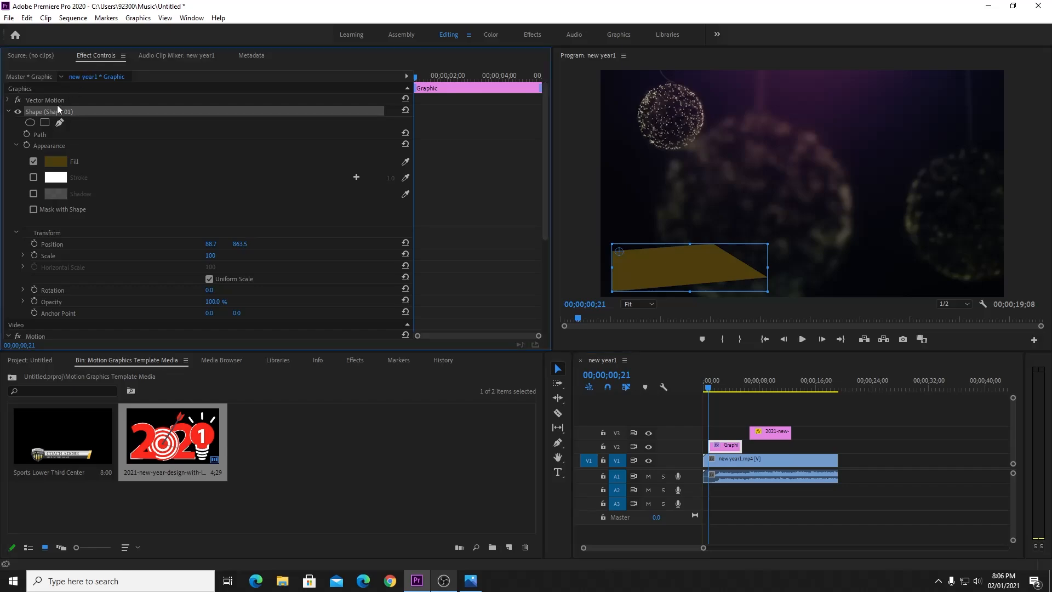
{"action": "left_click", "coordinate": [9, 111]}
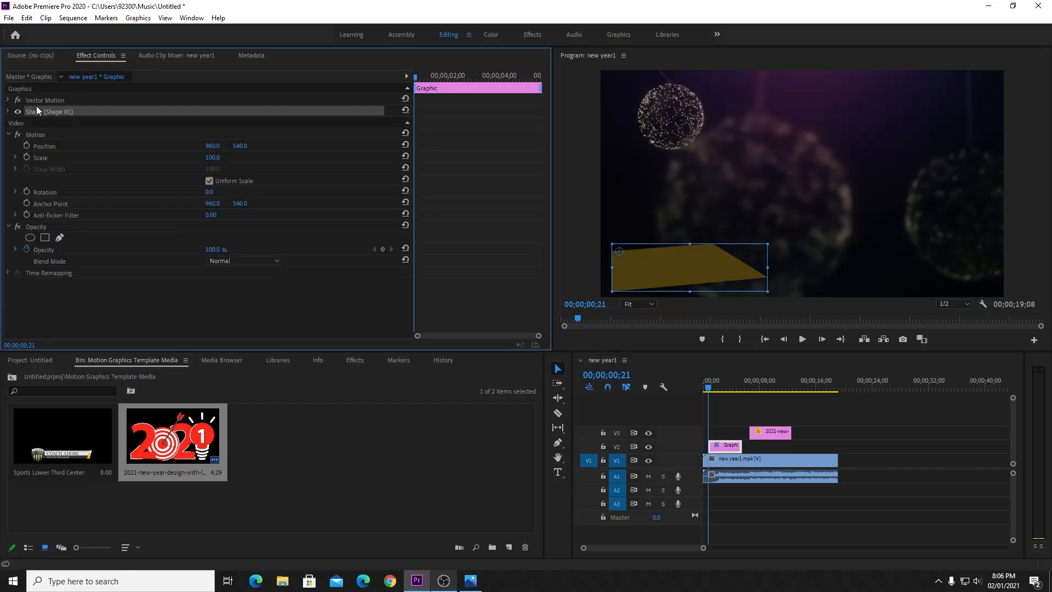
{"action": "left_click", "coordinate": [8, 111]}
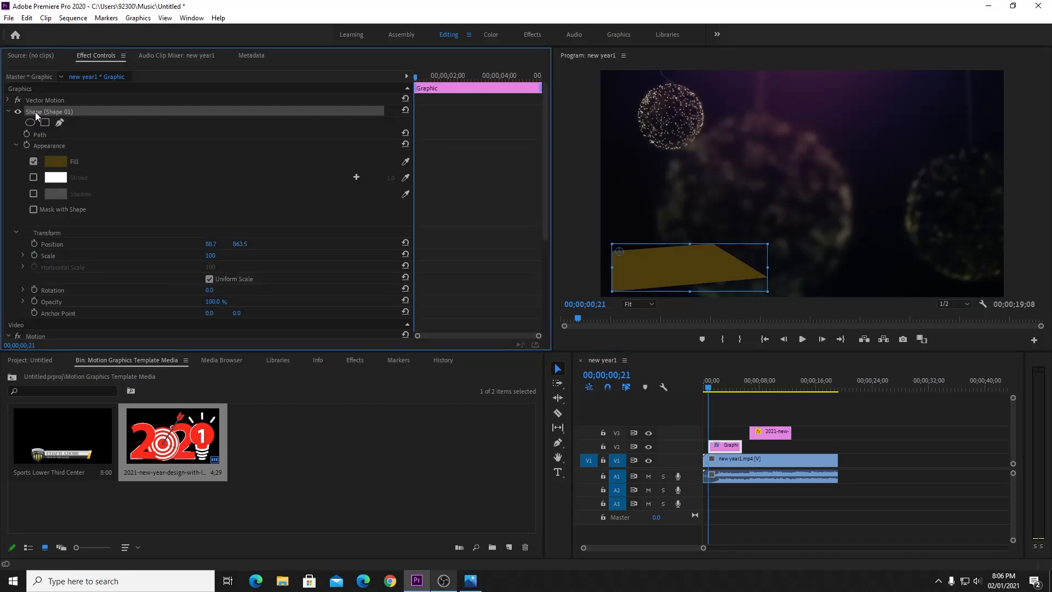
{"action": "left_click", "coordinate": [57, 165]}
{"action": "left_click_drag", "start_coordinate": [524, 289], "coordinate": [536, 276]}
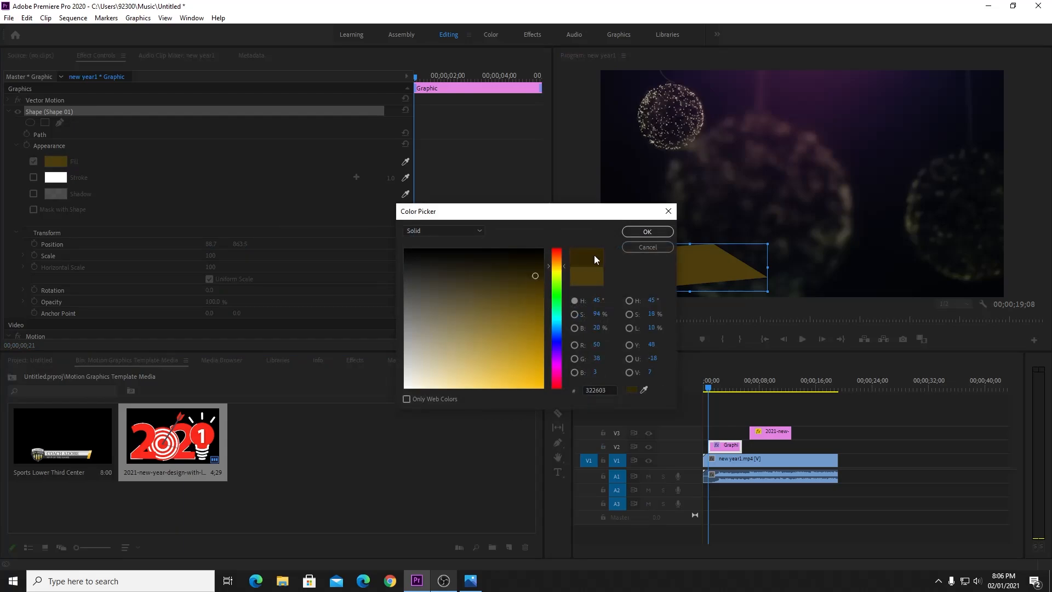
{"action": "left_click", "coordinate": [643, 232]}
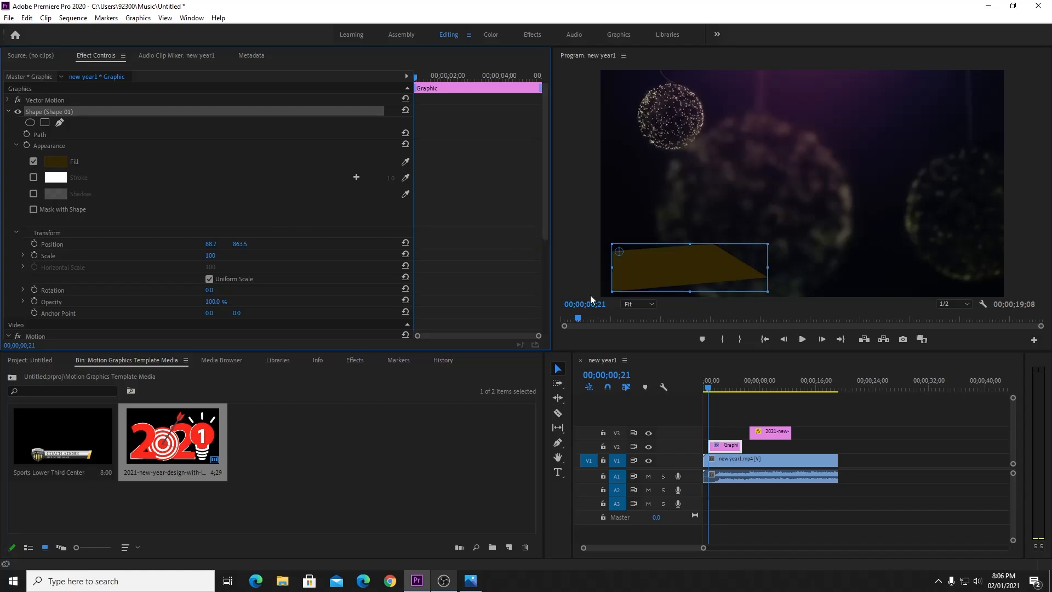
{"action": "left_click", "coordinate": [867, 442]}
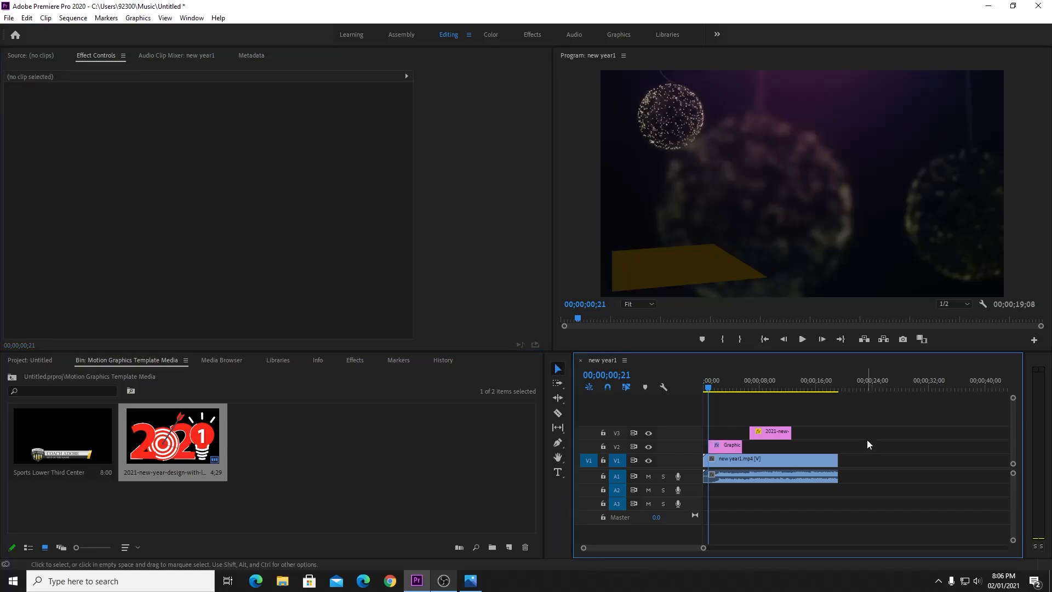
Nudge the brown shape left and lift the 2021-new overlay onto a new top track.
{"action": "left_click", "coordinate": [685, 272]}
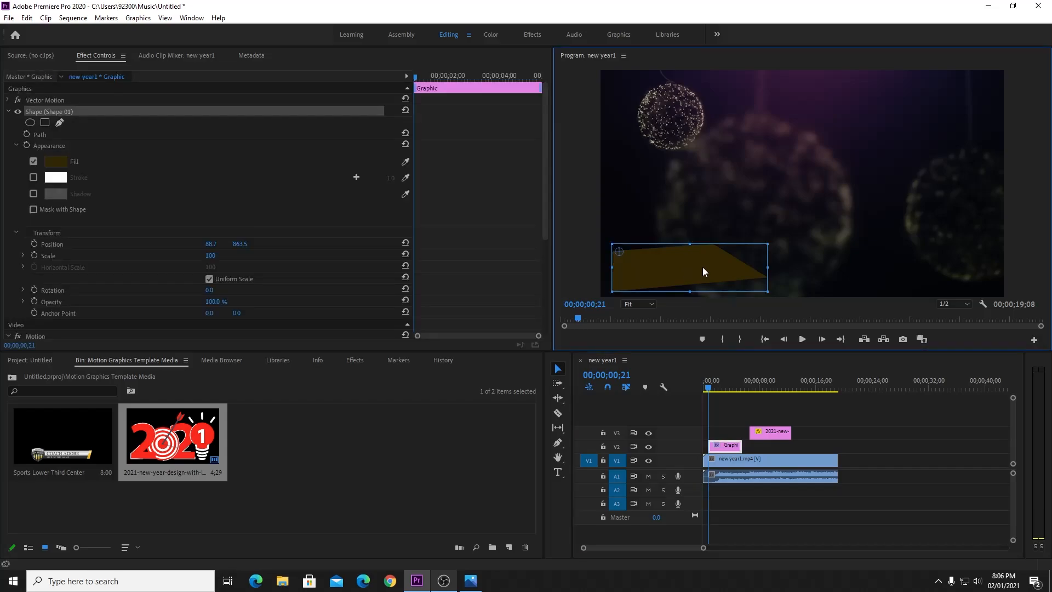
{"action": "left_click_drag", "start_coordinate": [703, 267], "coordinate": [691, 265]}
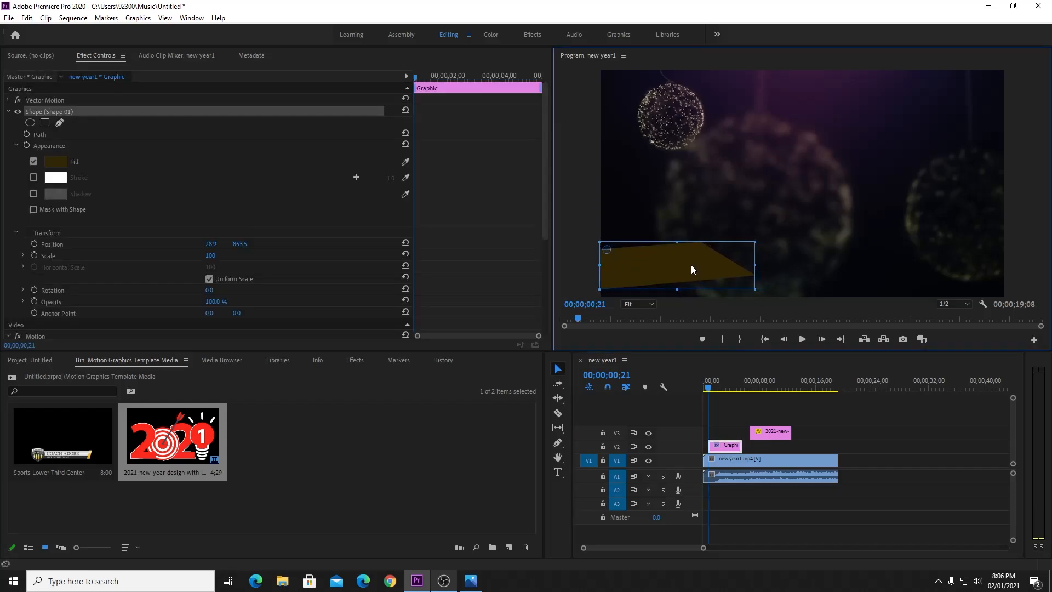
{"action": "left_click", "coordinate": [920, 481]}
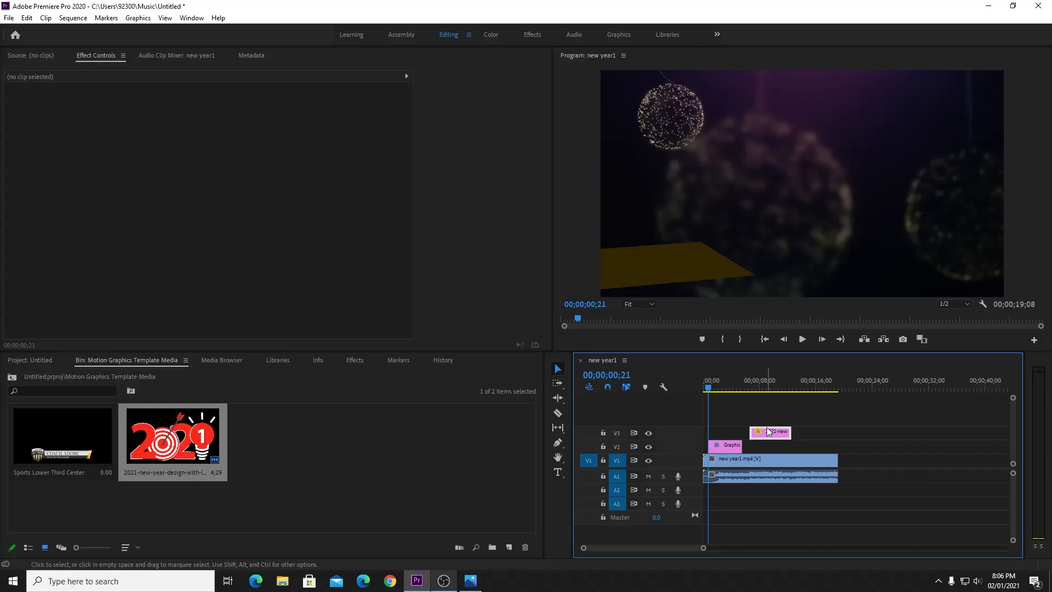
{"action": "left_click_drag", "start_coordinate": [769, 431], "coordinate": [769, 418]}
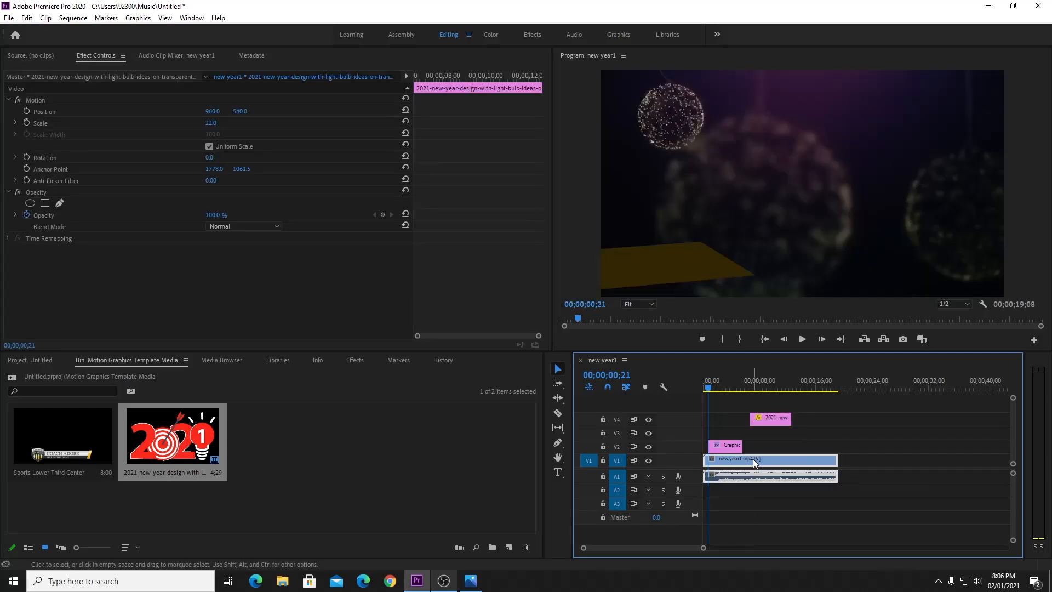
{"action": "left_click_drag", "start_coordinate": [753, 459], "coordinate": [754, 432]}
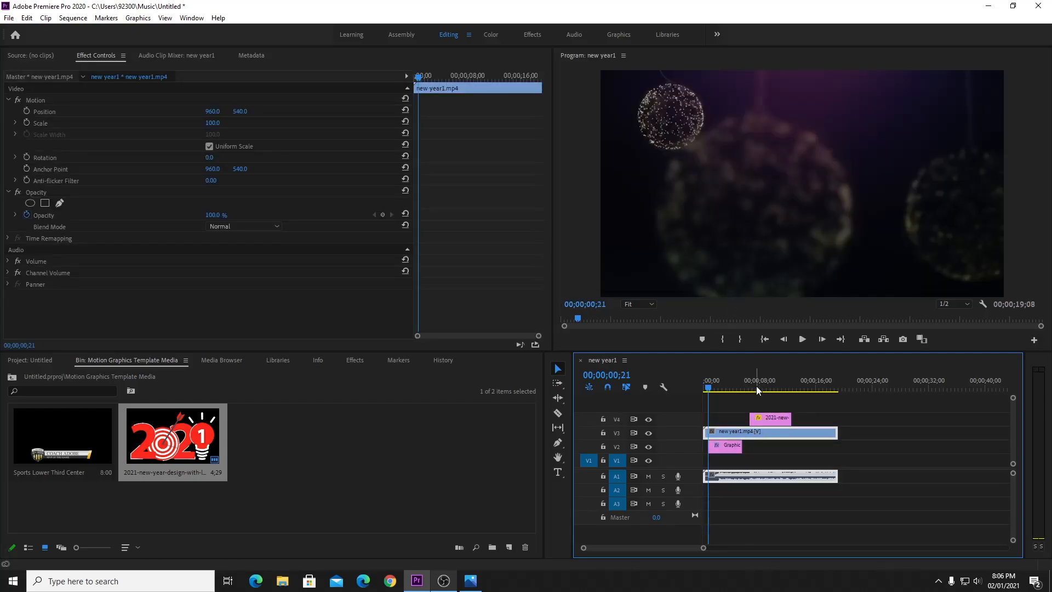
{"action": "key", "text": "space"}
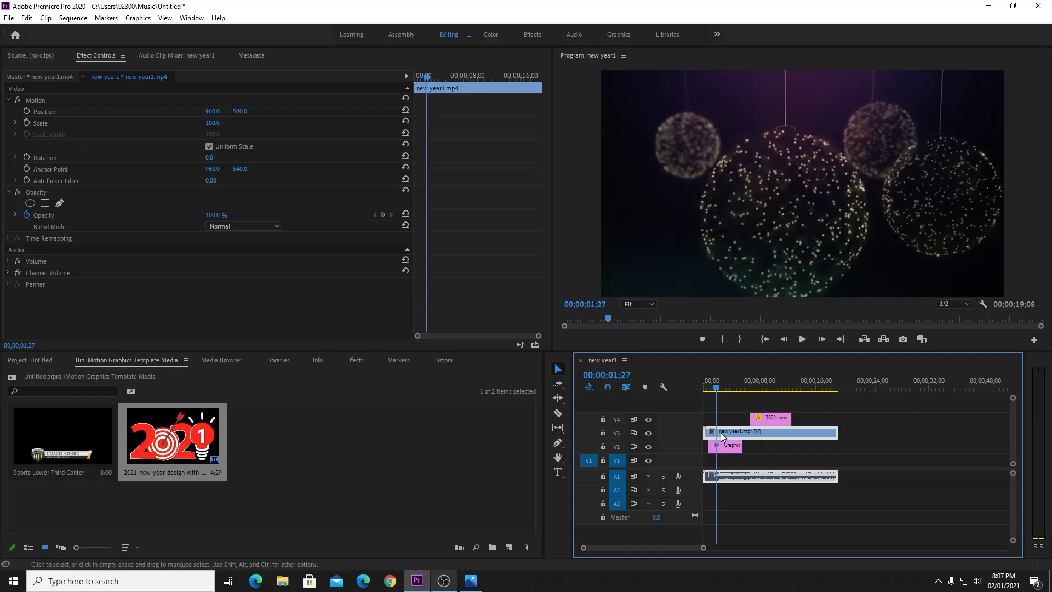
Move new year1.mp4 to V1 and slide the Graphic clip to start at 00;00.
{"action": "left_click", "coordinate": [734, 443]}
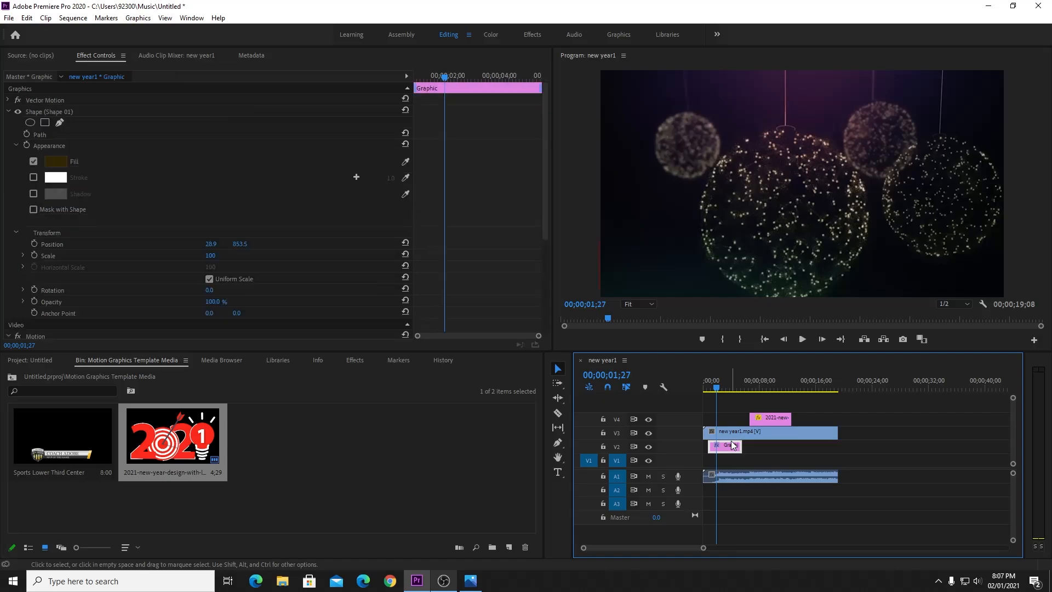
{"action": "left_click_drag", "start_coordinate": [733, 441], "coordinate": [728, 468]}
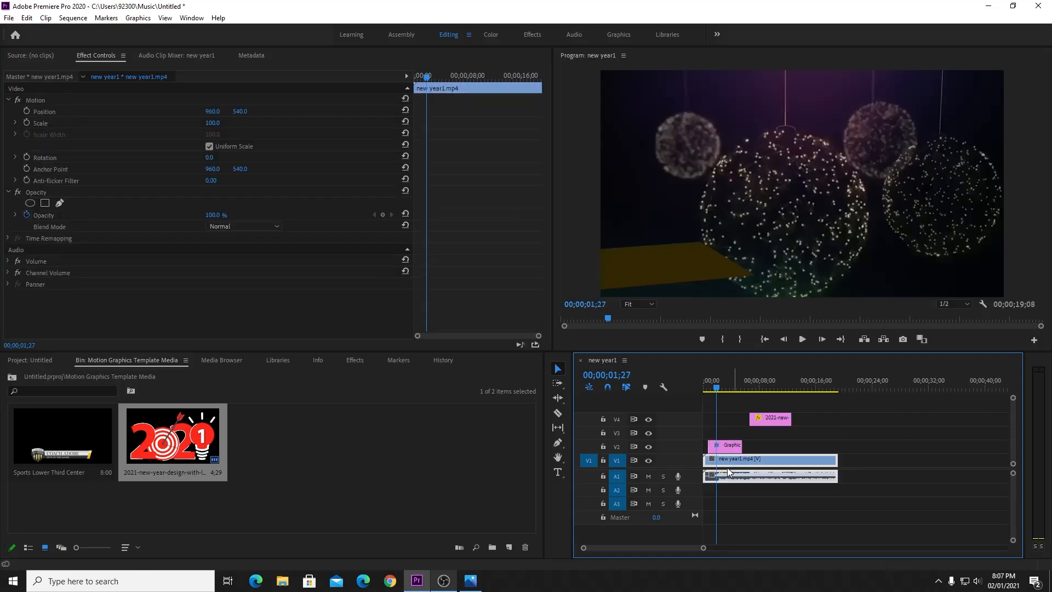
{"action": "left_click", "coordinate": [731, 493]}
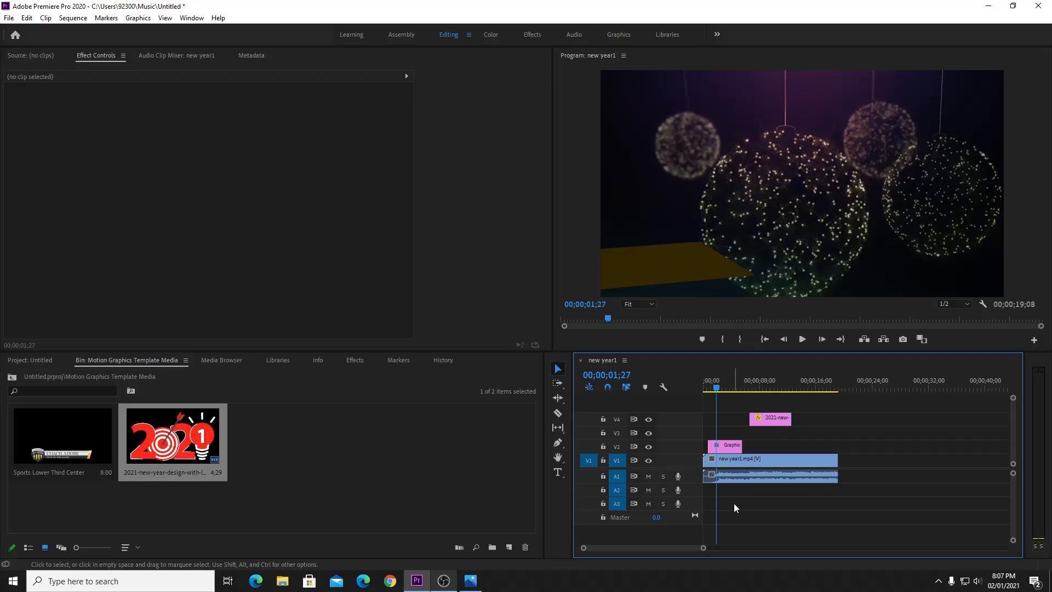
{"action": "key", "text": "="}
{"action": "left_click", "coordinate": [736, 444]}
{"action": "left_click_drag", "start_coordinate": [736, 445], "coordinate": [720, 446]}
{"action": "left_click_drag", "start_coordinate": [711, 390], "coordinate": [705, 398]}
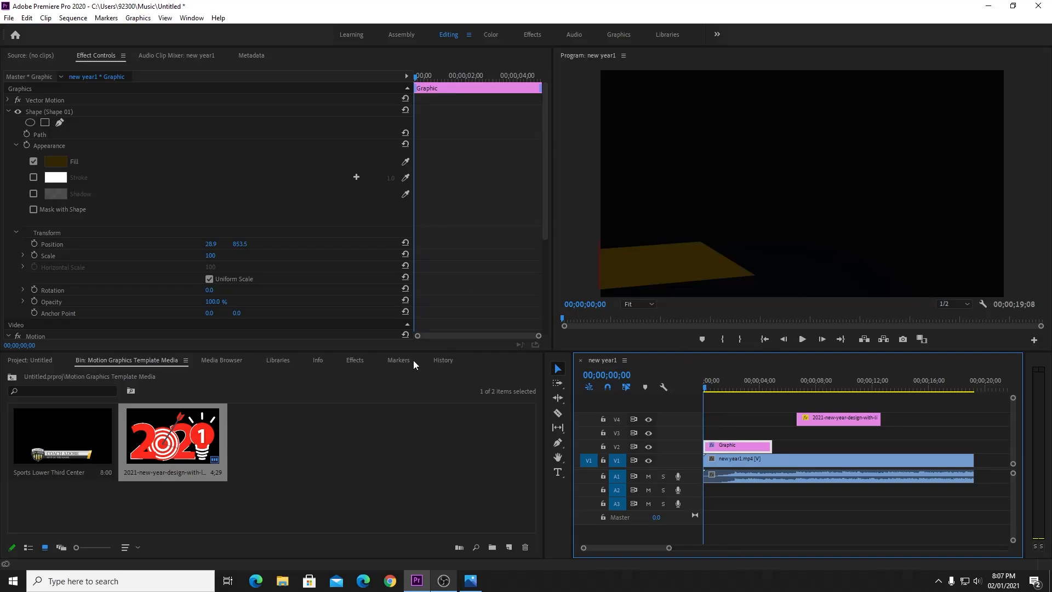
Add a Push transition from Video Transitions > Slide to the V2 Graphic clip's start.
{"action": "left_click", "coordinate": [352, 361]}
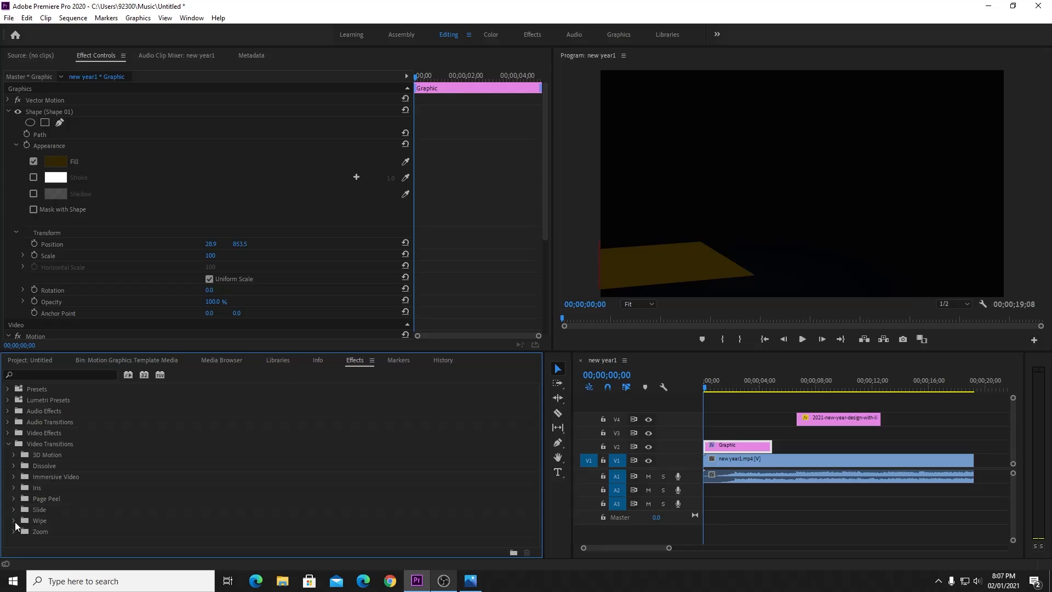
{"action": "scroll", "coordinate": [75, 494], "scroll_direction": "down", "scroll_amount": 3}
{"action": "scroll", "coordinate": [74, 494], "scroll_direction": "down", "scroll_amount": 2}
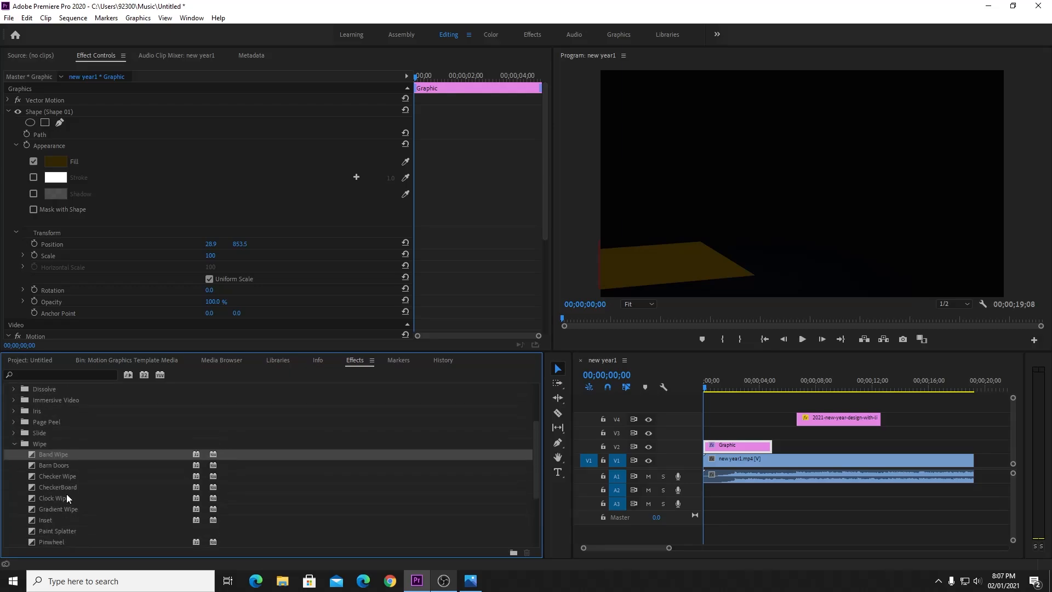
{"action": "left_click", "coordinate": [13, 445]}
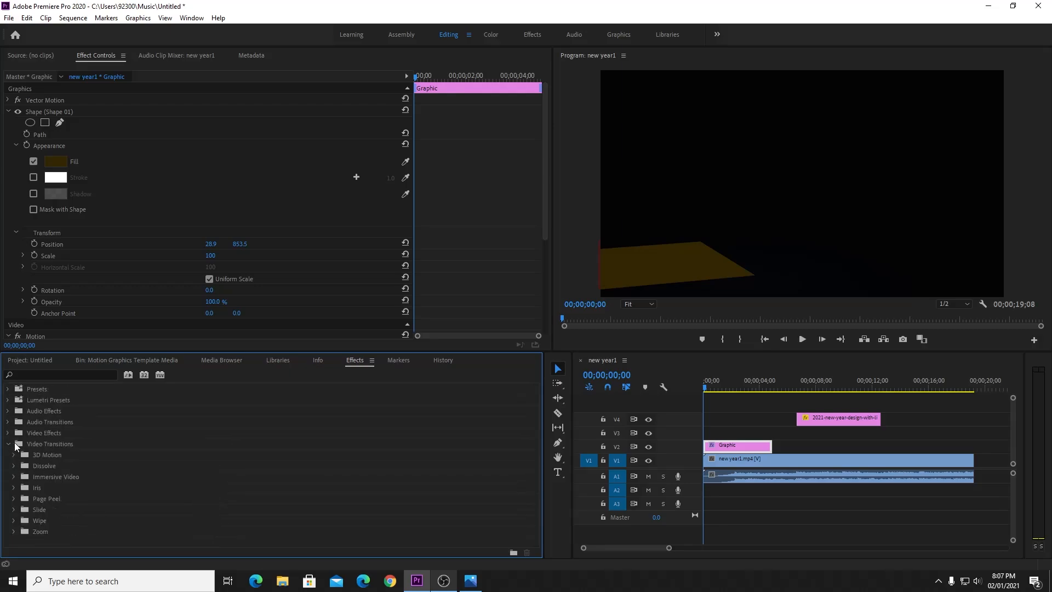
{"action": "left_click", "coordinate": [13, 509]}
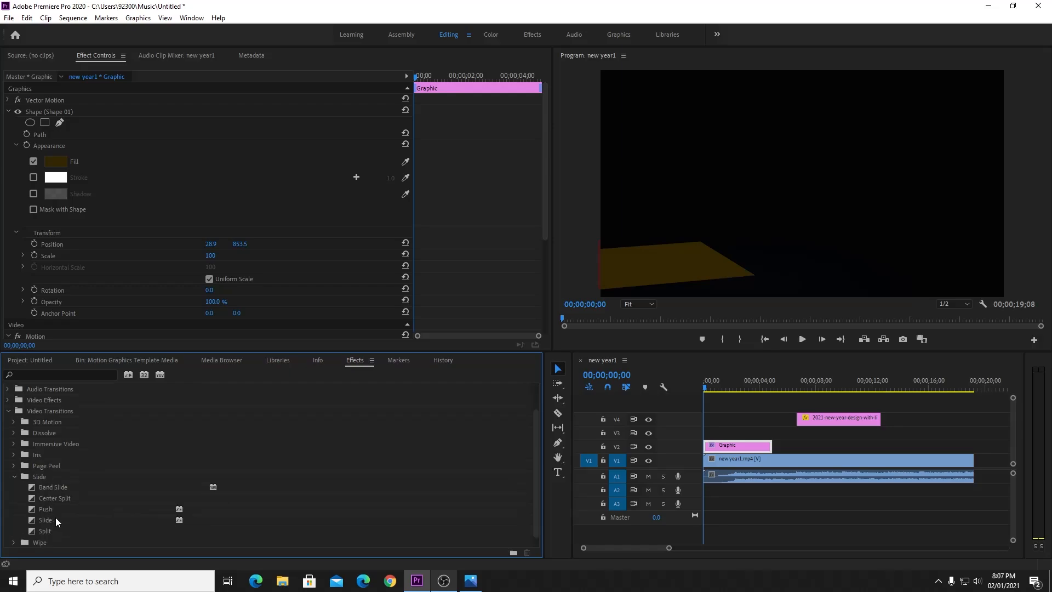
{"action": "left_click_drag", "start_coordinate": [48, 509], "coordinate": [711, 446]}
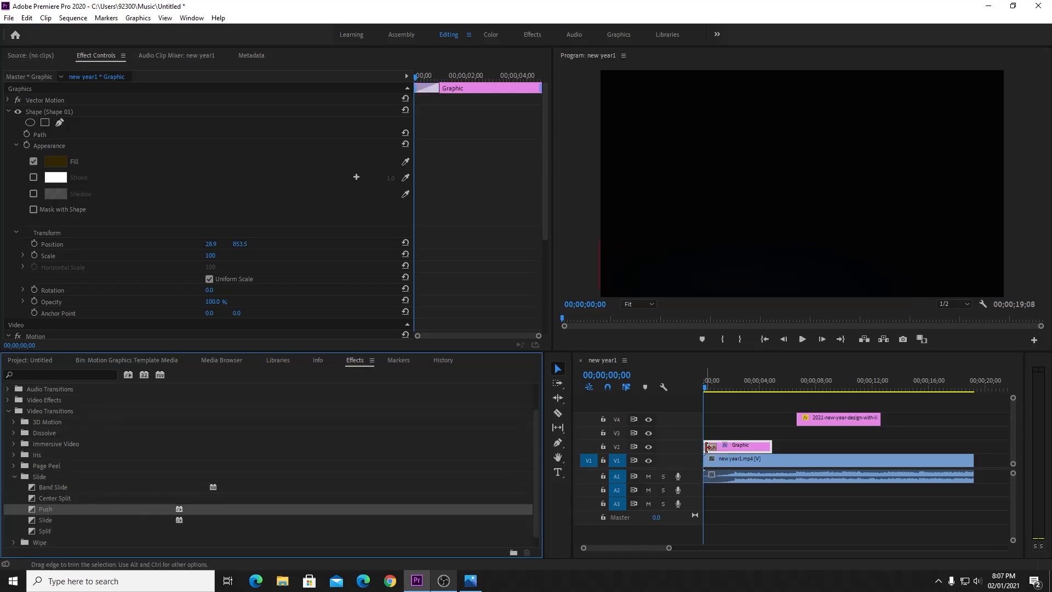
{"action": "key", "text": "space"}
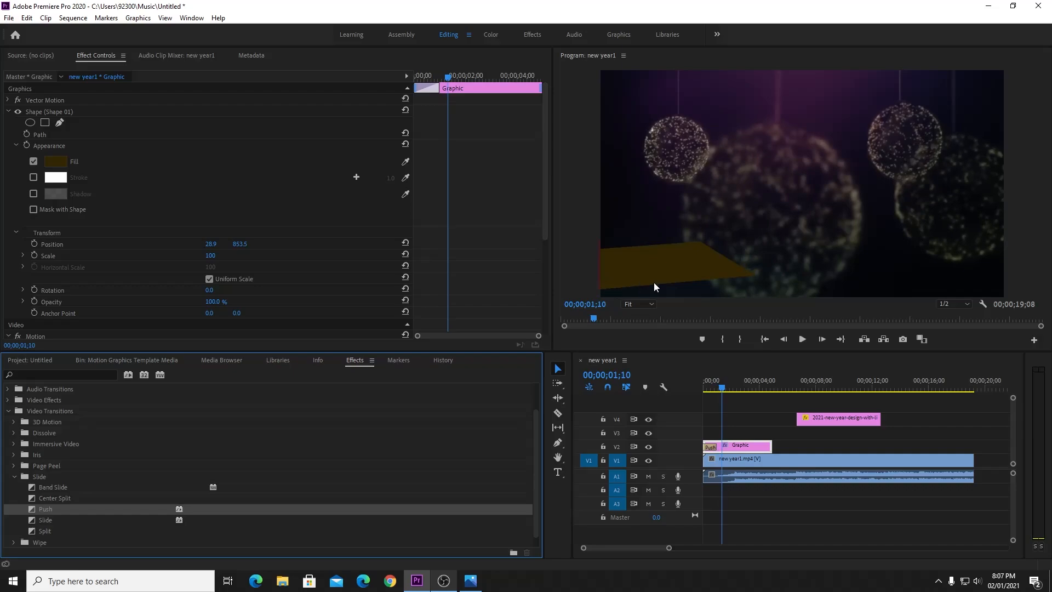
Add a second Push transition to the Graphic clip's end and preview from the start.
{"action": "left_click", "coordinate": [711, 448]}
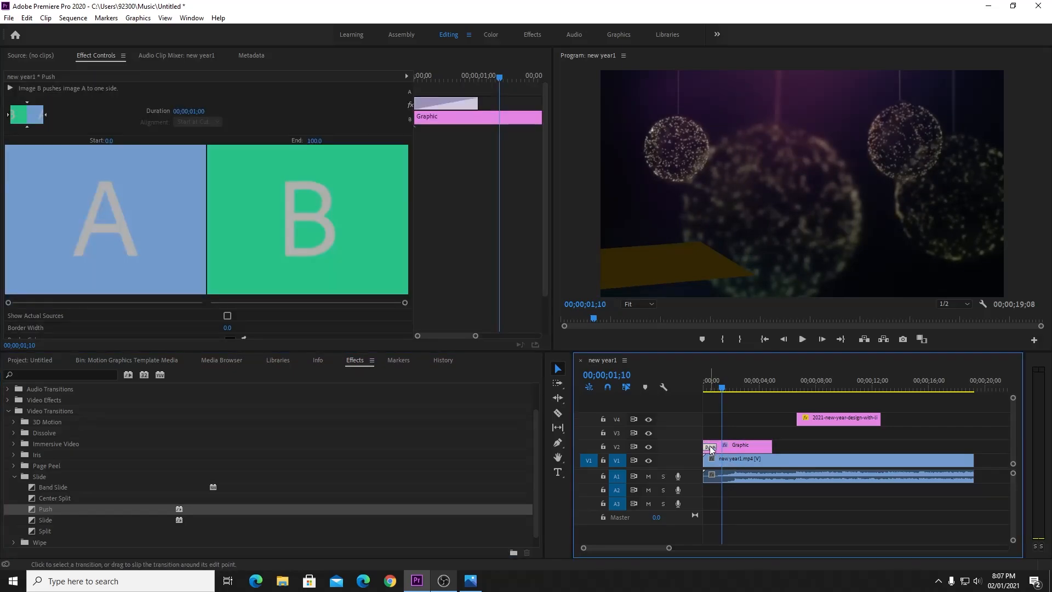
{"action": "left_click", "coordinate": [771, 447]}
{"action": "key", "text": "ctrl+v"}
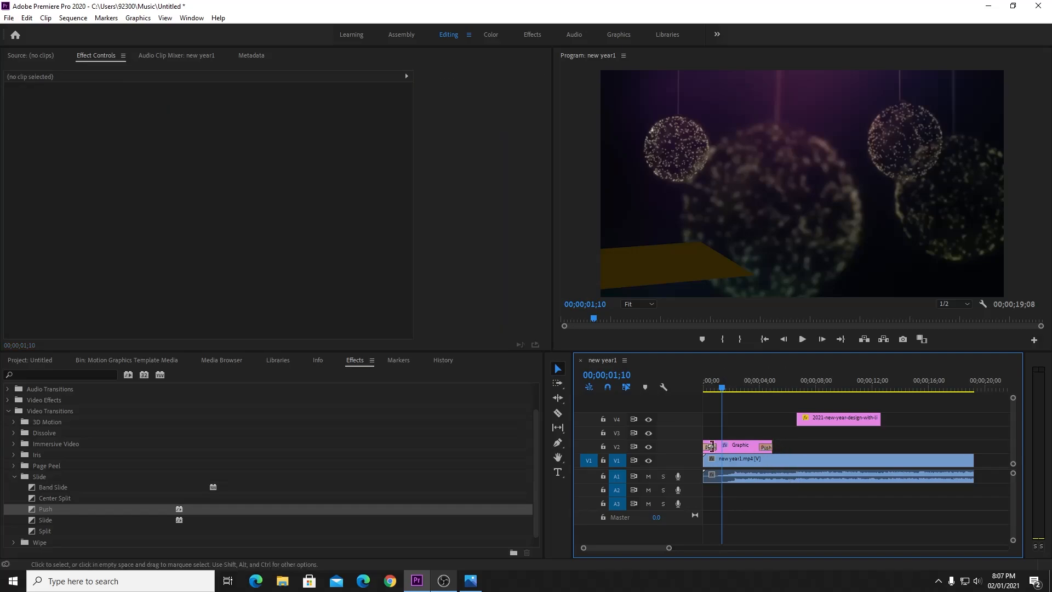
{"action": "left_click_drag", "start_coordinate": [65, 505], "coordinate": [767, 446]}
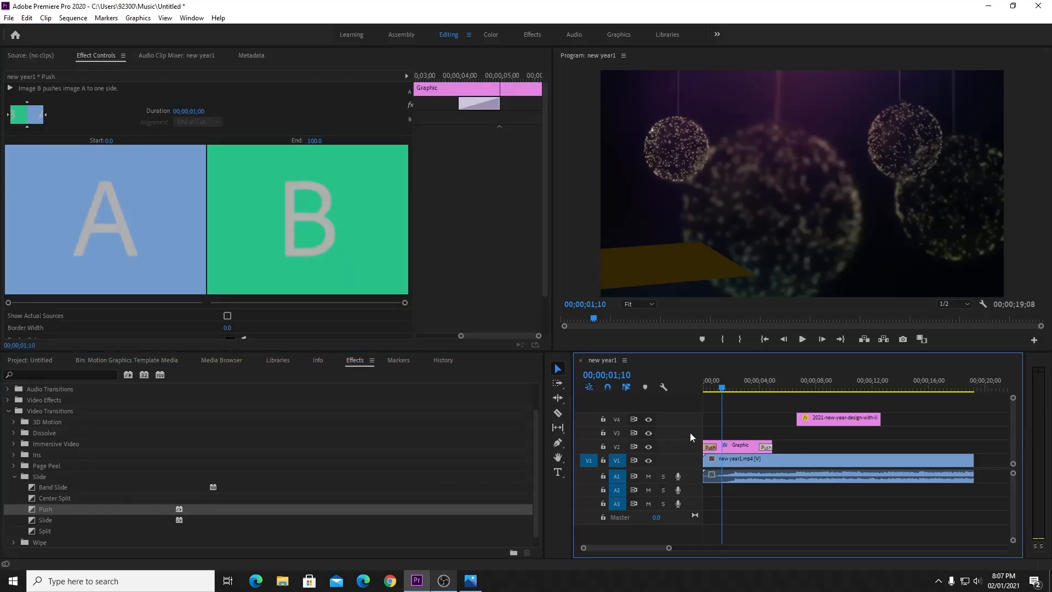
{"action": "left_click", "coordinate": [711, 446]}
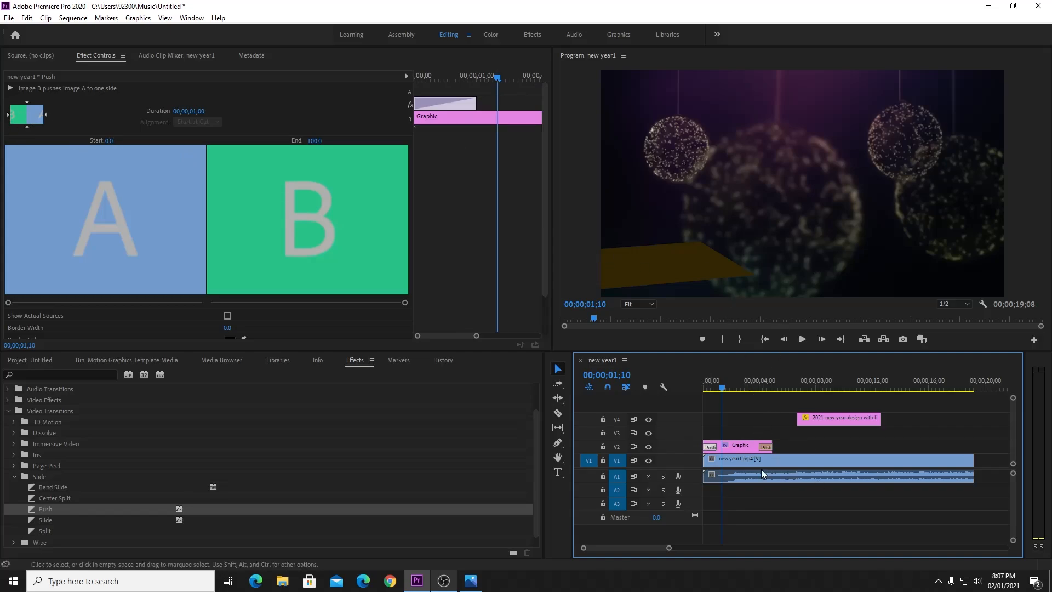
{"action": "left_click_drag", "start_coordinate": [722, 388], "coordinate": [696, 380]}
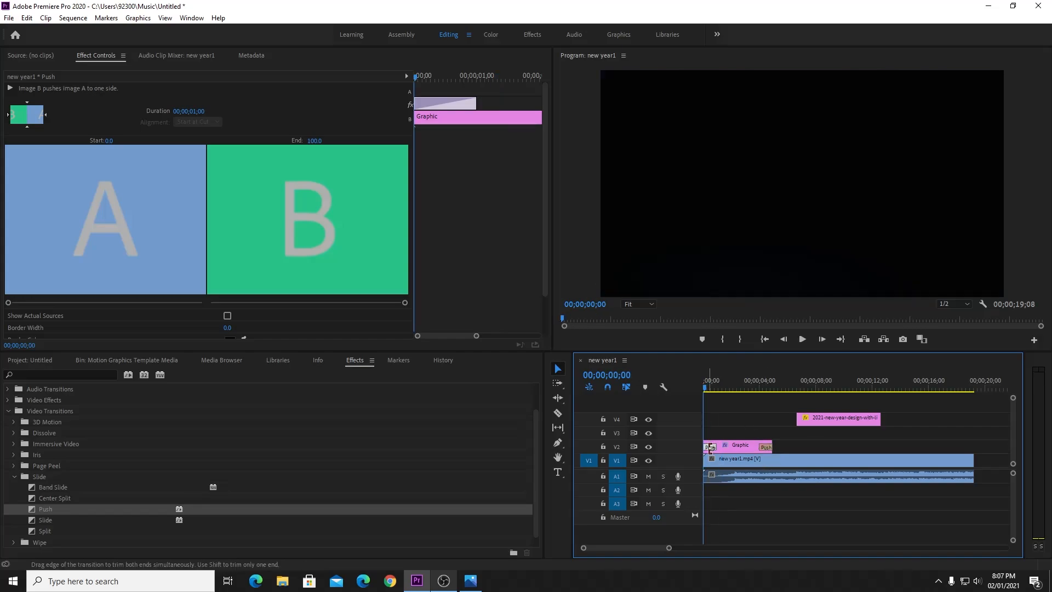
{"action": "key", "text": "space"}
{"action": "key", "text": "space"}
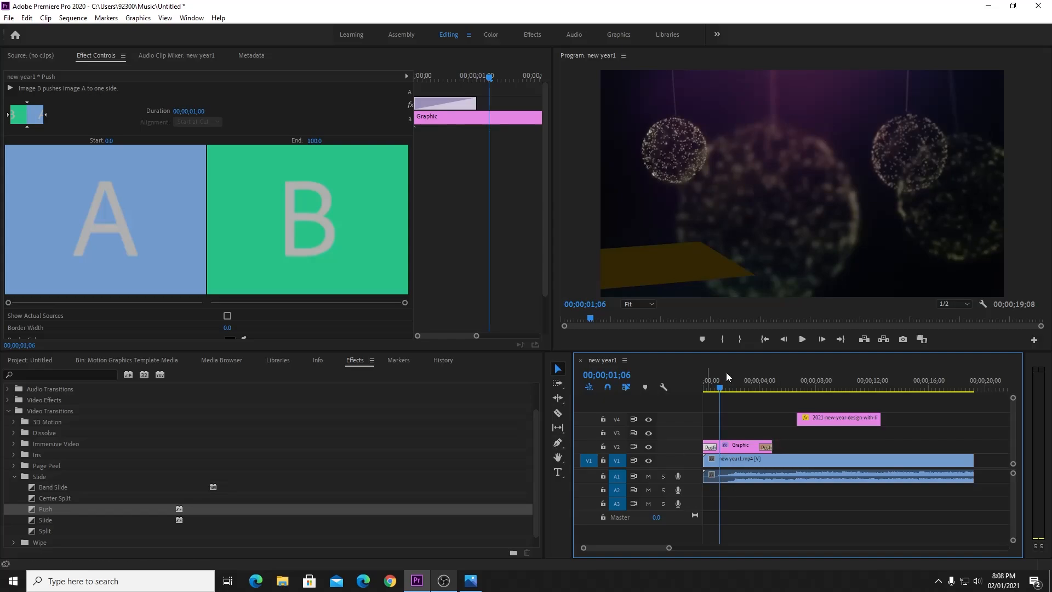
Review both Push transitions in playback and adjust the Graphic clip's end point.
{"action": "left_click", "coordinate": [766, 446]}
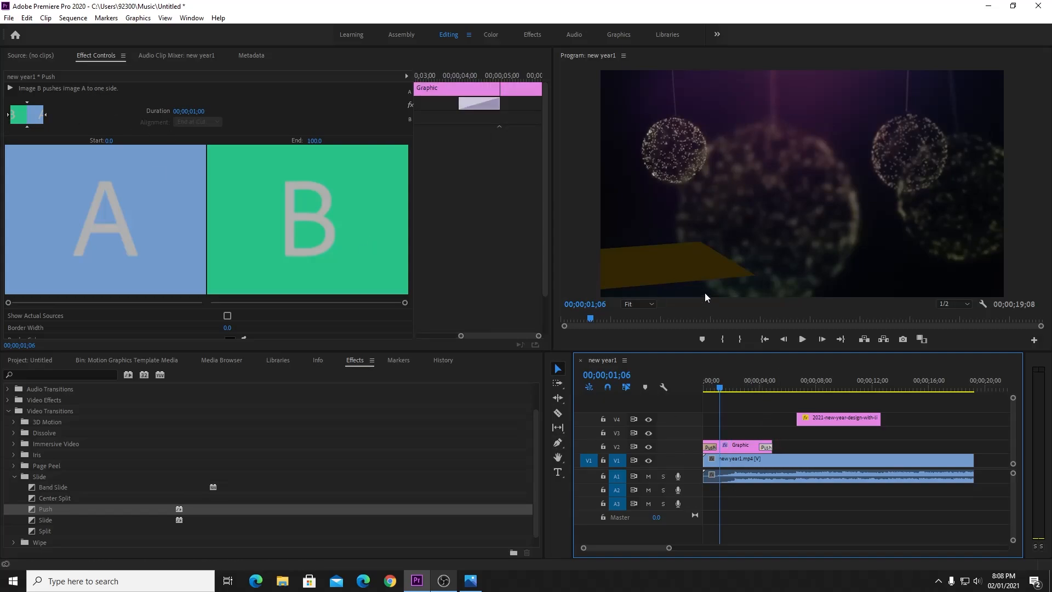
{"action": "left_click", "coordinate": [44, 115]}
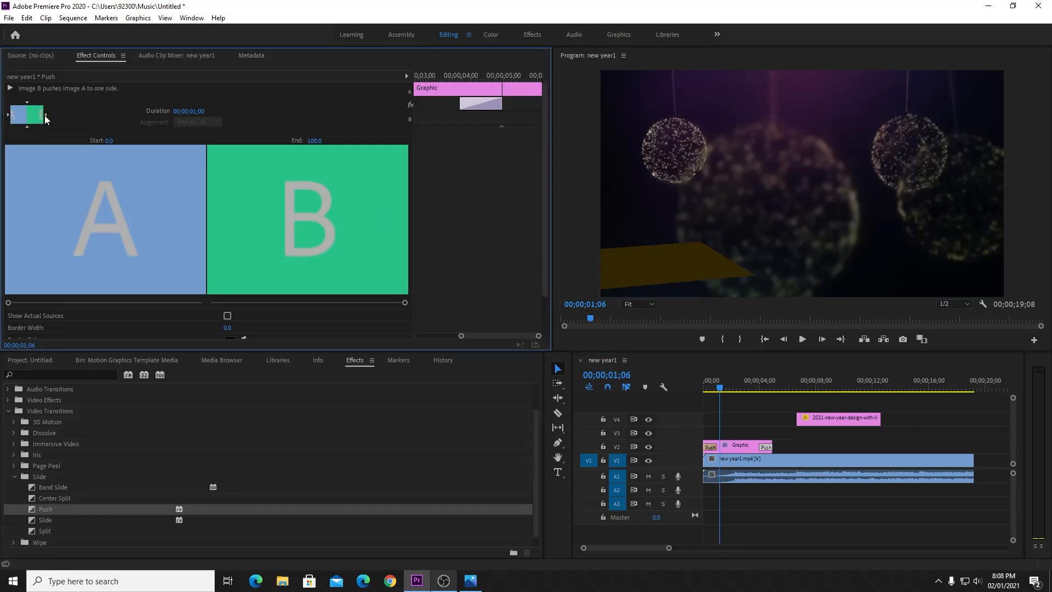
{"action": "left_click", "coordinate": [706, 380]}
{"action": "left_click", "coordinate": [764, 521]}
{"action": "key", "text": "space"}
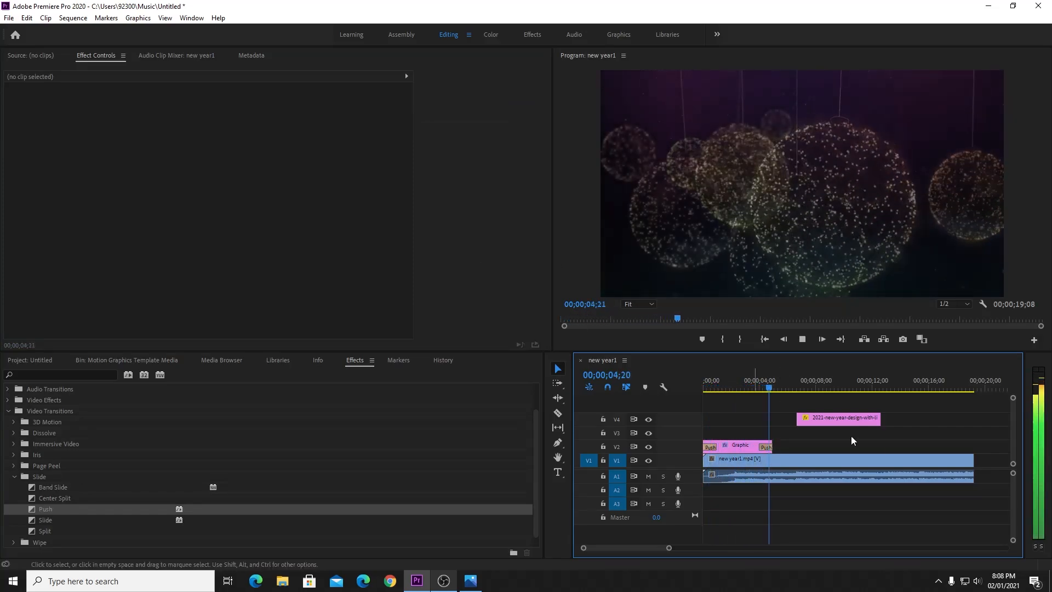
{"action": "key", "text": "space"}
{"action": "mouse_move", "coordinate": [772, 446]}
{"action": "left_mouse_down"}
{"action": "mouse_move", "coordinate": [811, 446]}
{"action": "mouse_move", "coordinate": [758, 447]}
{"action": "left_mouse_up"}
{"action": "left_click", "coordinate": [739, 378]}
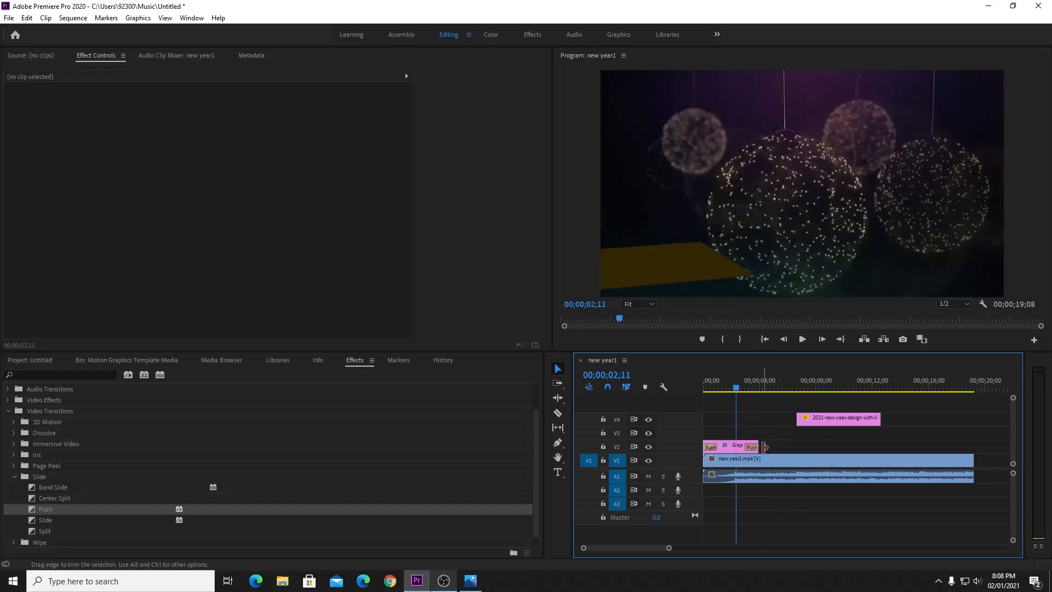
{"action": "key", "text": "space"}
{"action": "key", "text": "space"}
{"action": "left_click_drag", "start_coordinate": [728, 383], "coordinate": [689, 380]}
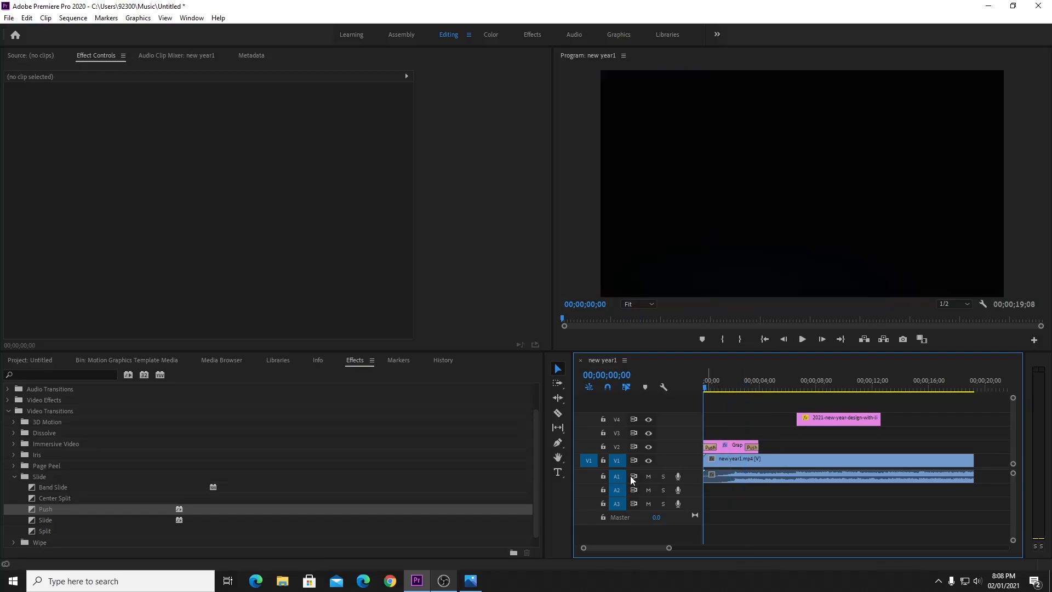
Type the person's name as a title on V3 and move it down-left onto the brown shape.
{"action": "left_click", "coordinate": [559, 474]}
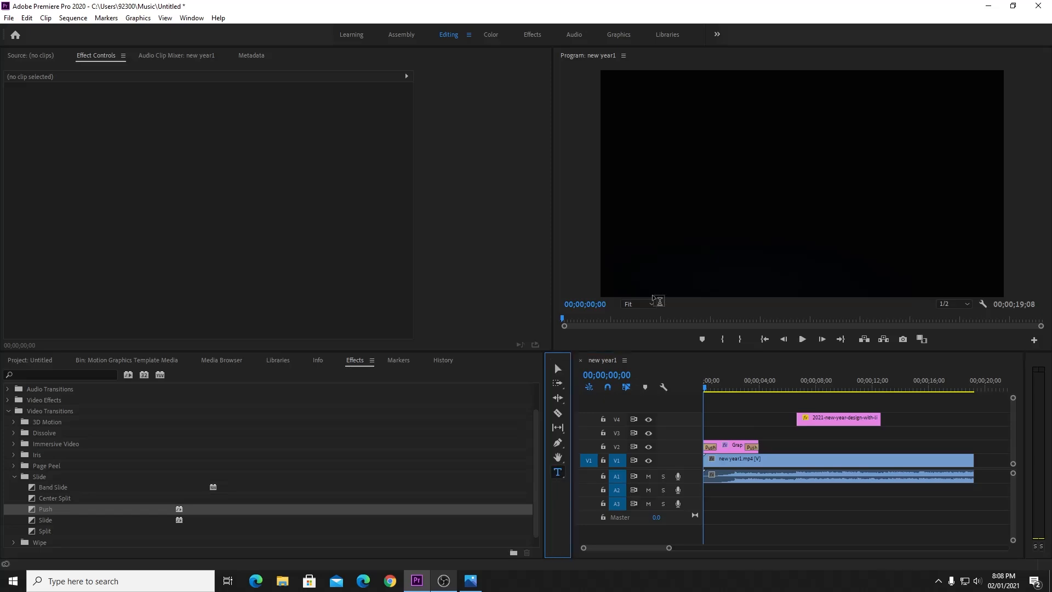
{"action": "left_click", "coordinate": [665, 184]}
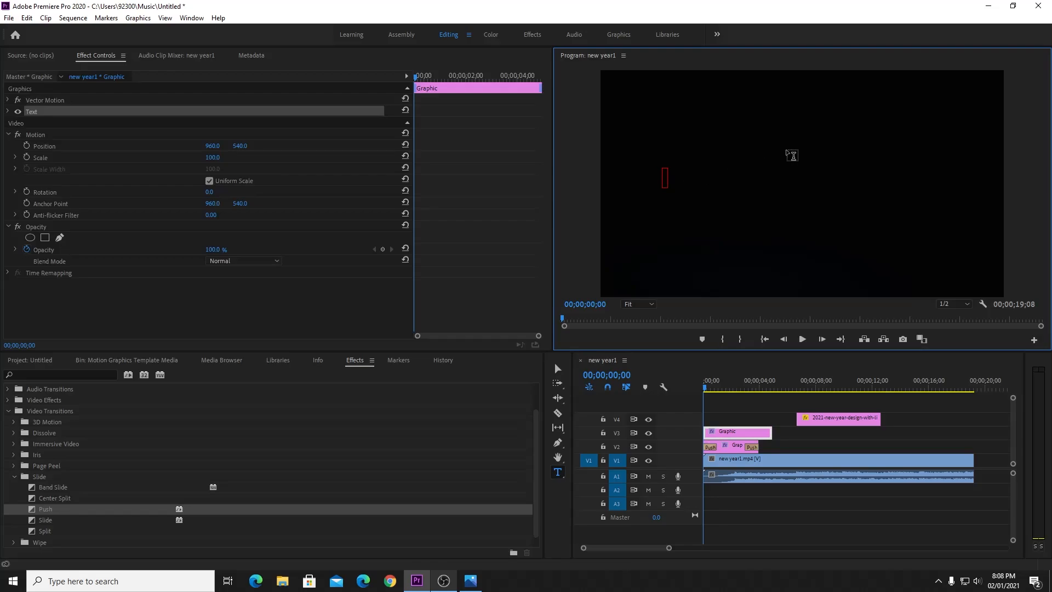
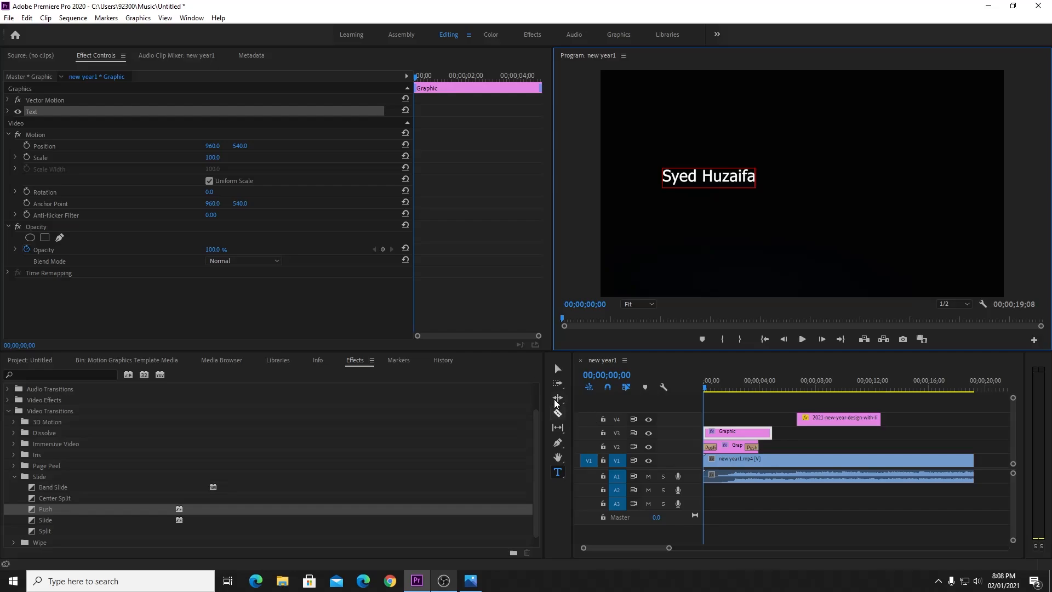
{"action": "left_click", "coordinate": [559, 368]}
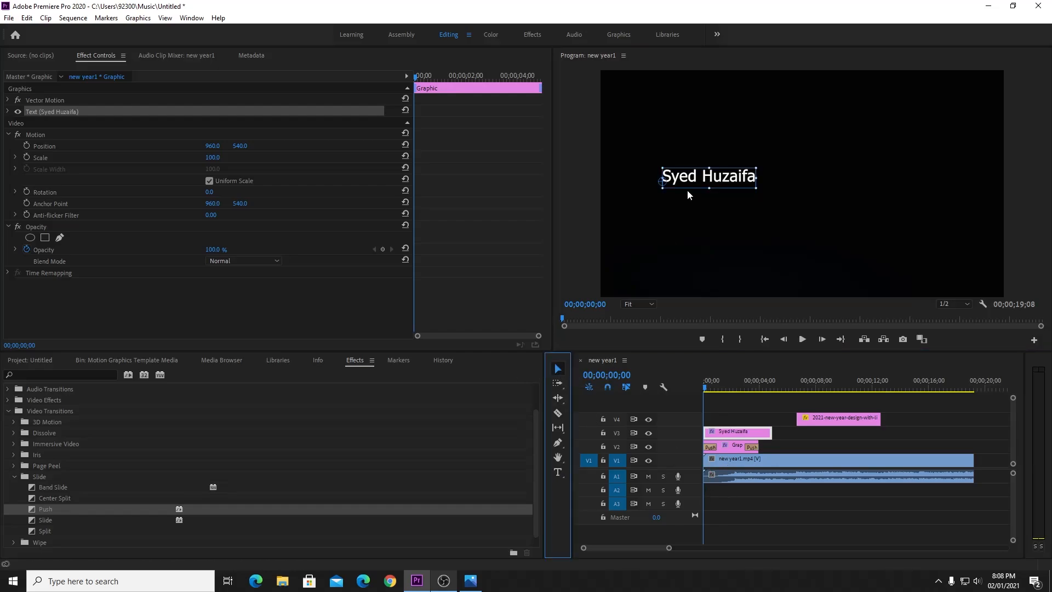
{"action": "left_click_drag", "start_coordinate": [689, 186], "coordinate": [641, 274]}
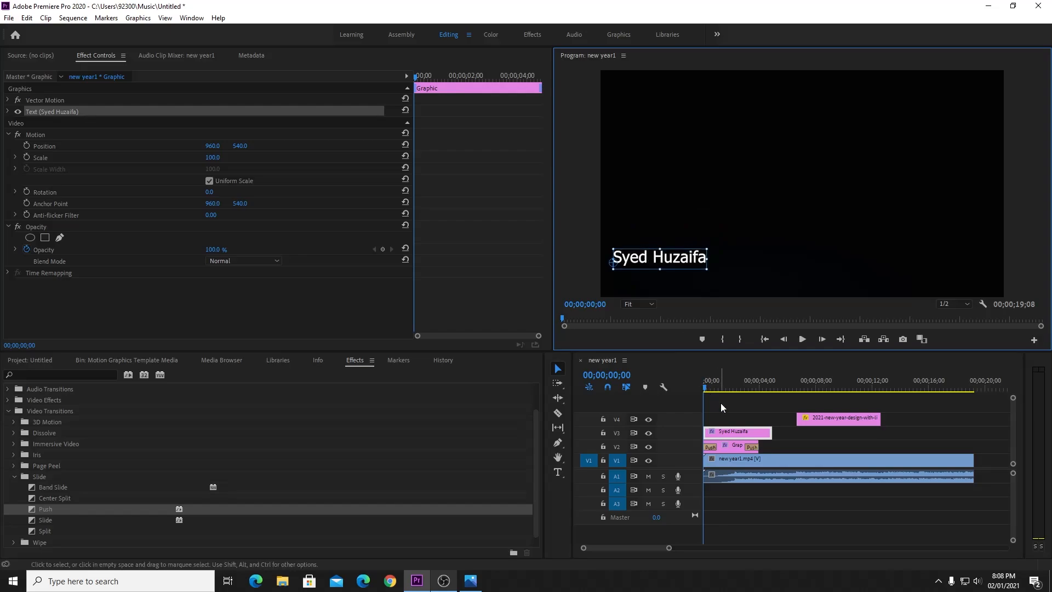
{"action": "left_click", "coordinate": [717, 388]}
{"action": "left_click", "coordinate": [719, 389]}
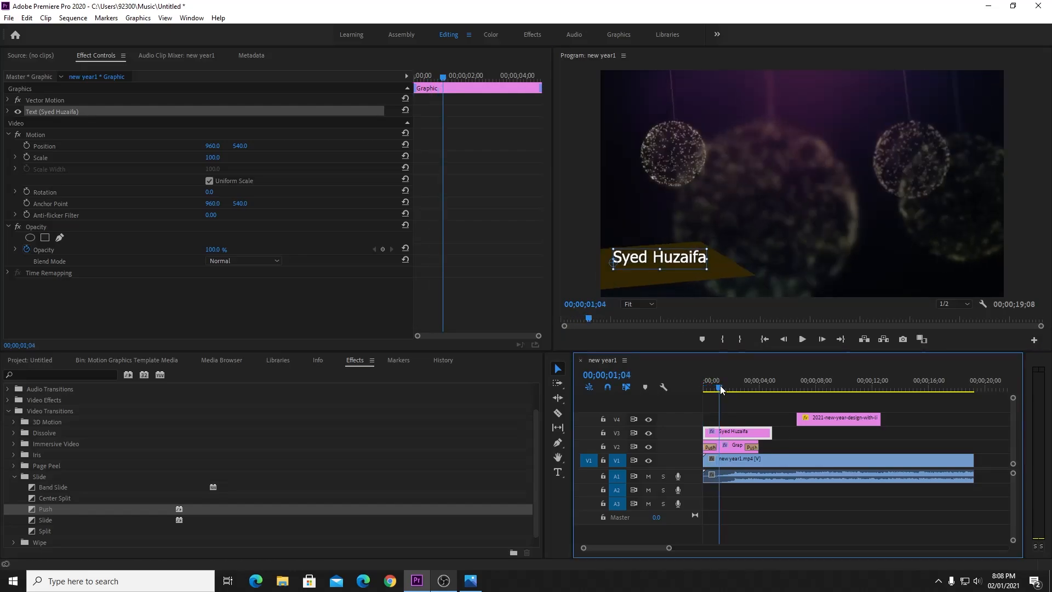
{"action": "left_click_drag", "start_coordinate": [683, 266], "coordinate": [713, 271]}
{"action": "left_click", "coordinate": [721, 278]}
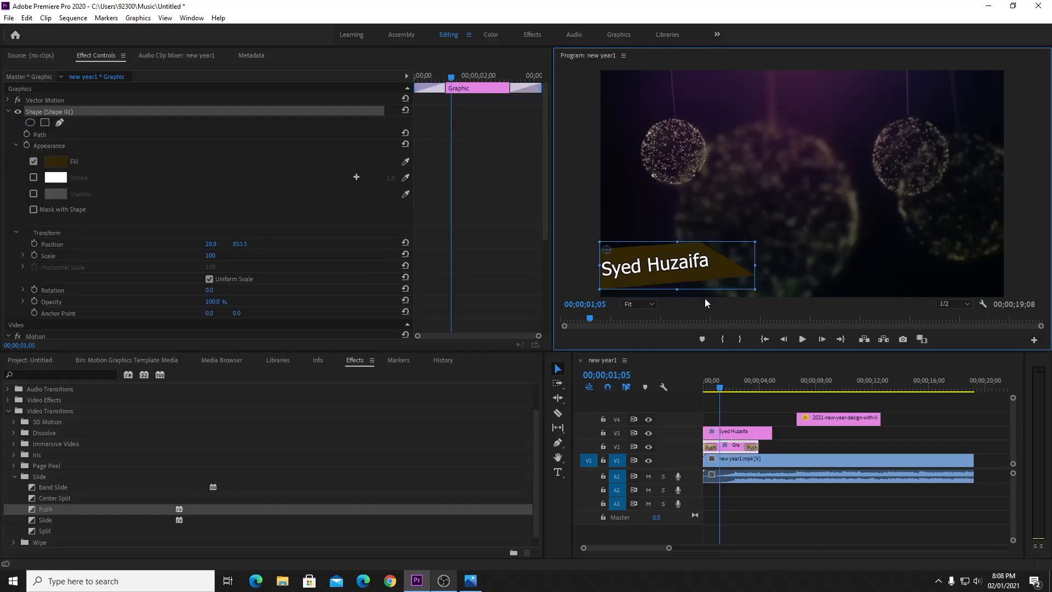
{"action": "left_click", "coordinate": [779, 495]}
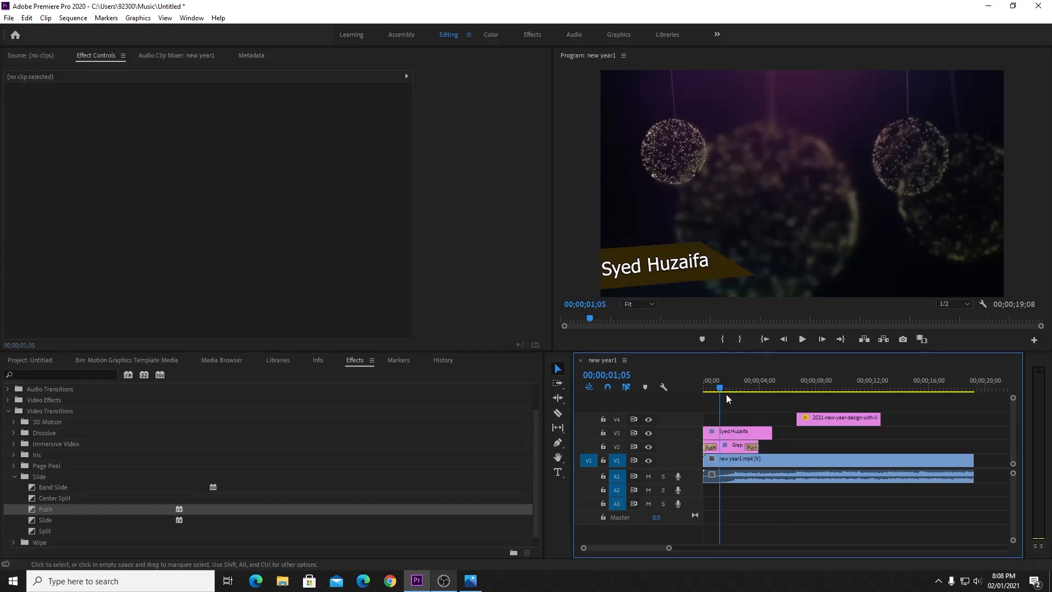
Preview the sequence from the start and make a first trim to the name title's end.
{"action": "key", "text": "Home"}
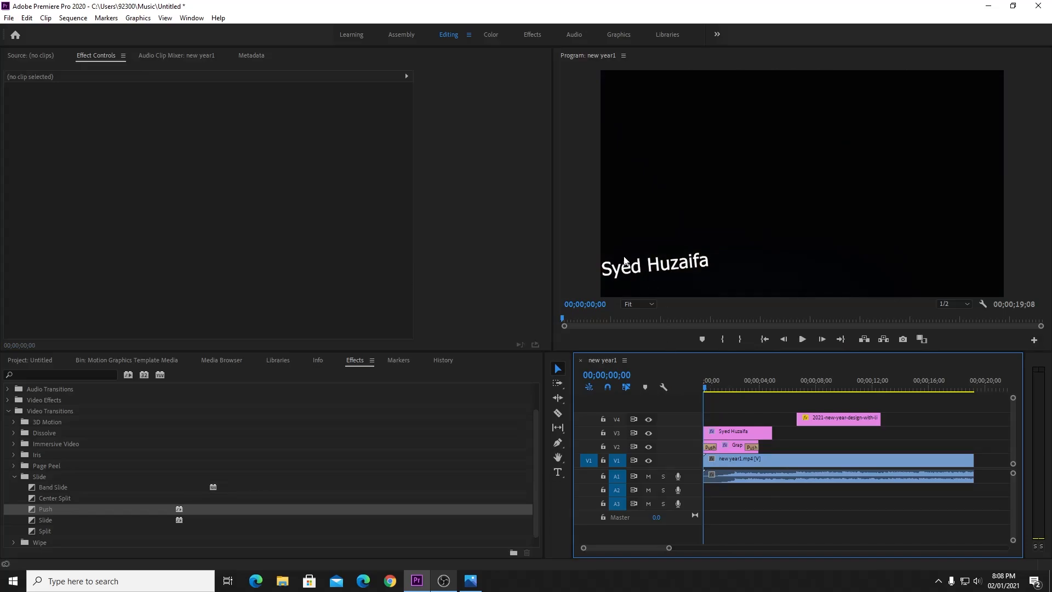
{"action": "left_click", "coordinate": [726, 450]}
{"action": "key", "text": "space"}
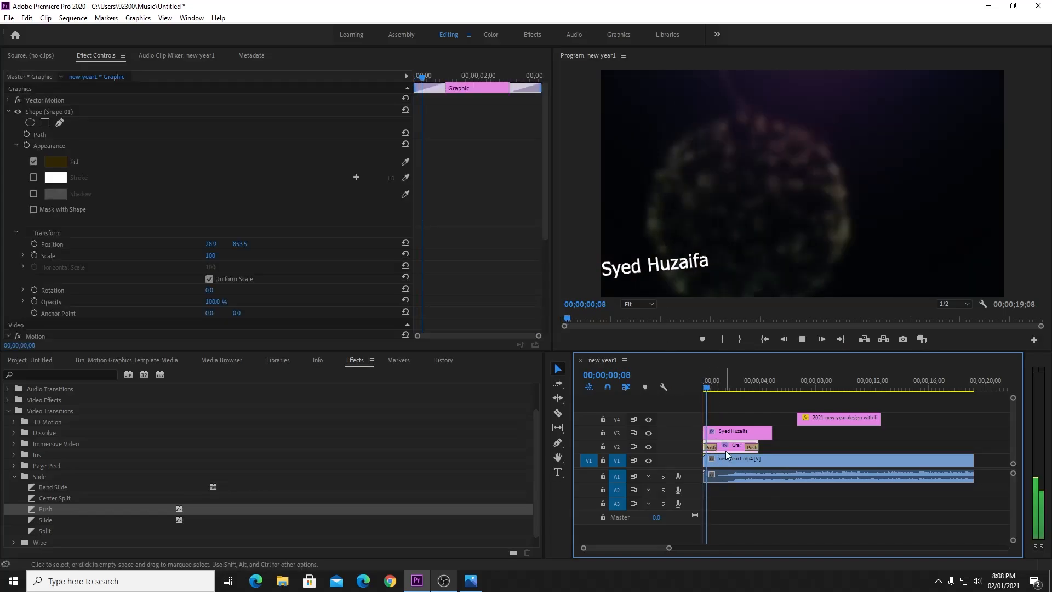
{"action": "key", "text": "space"}
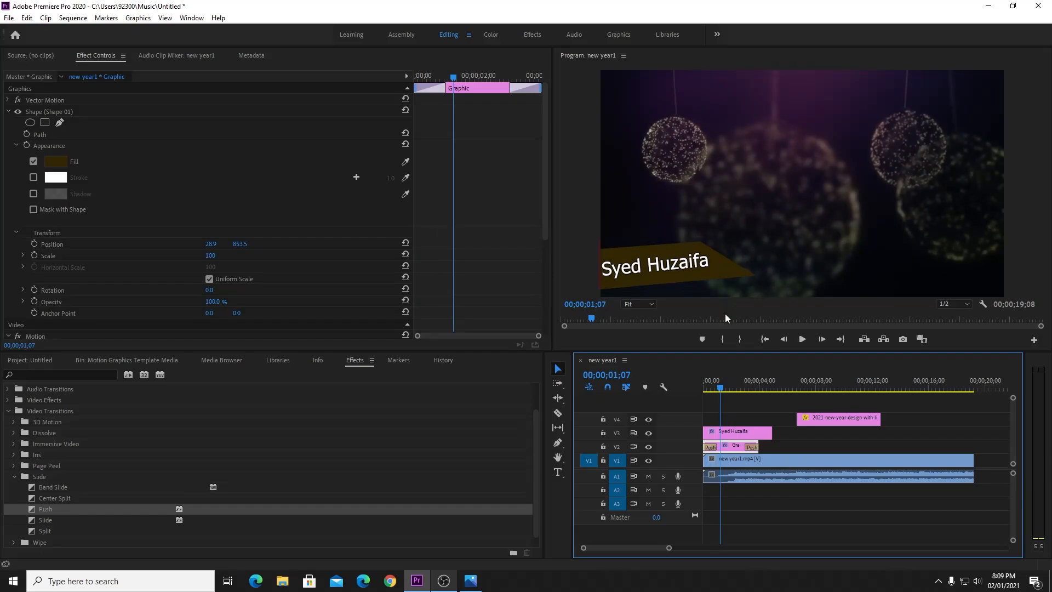
{"action": "left_click", "coordinate": [784, 448]}
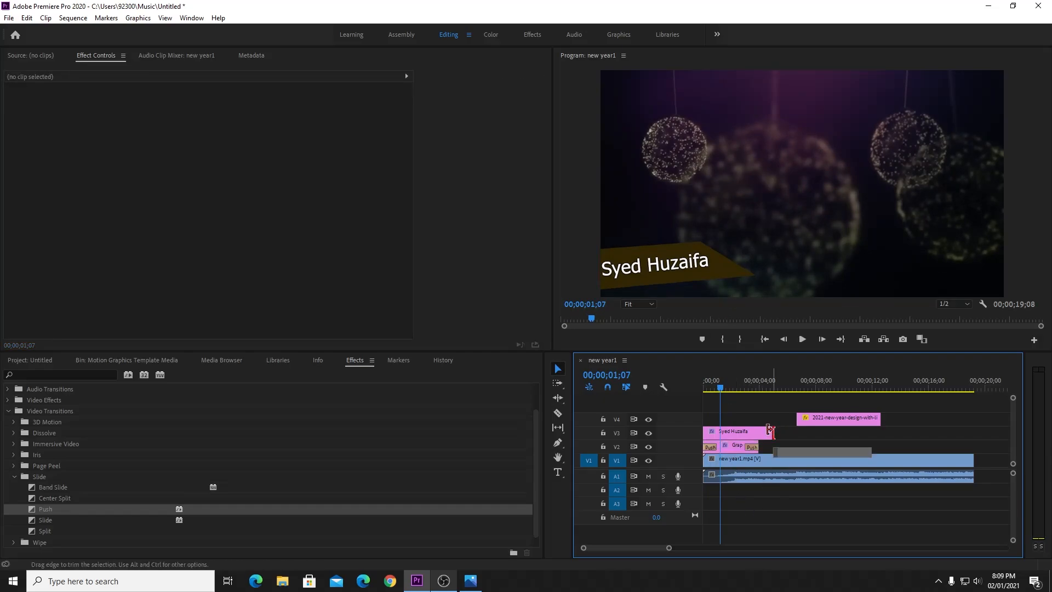
{"action": "left_click_drag", "start_coordinate": [770, 432], "coordinate": [772, 431]}
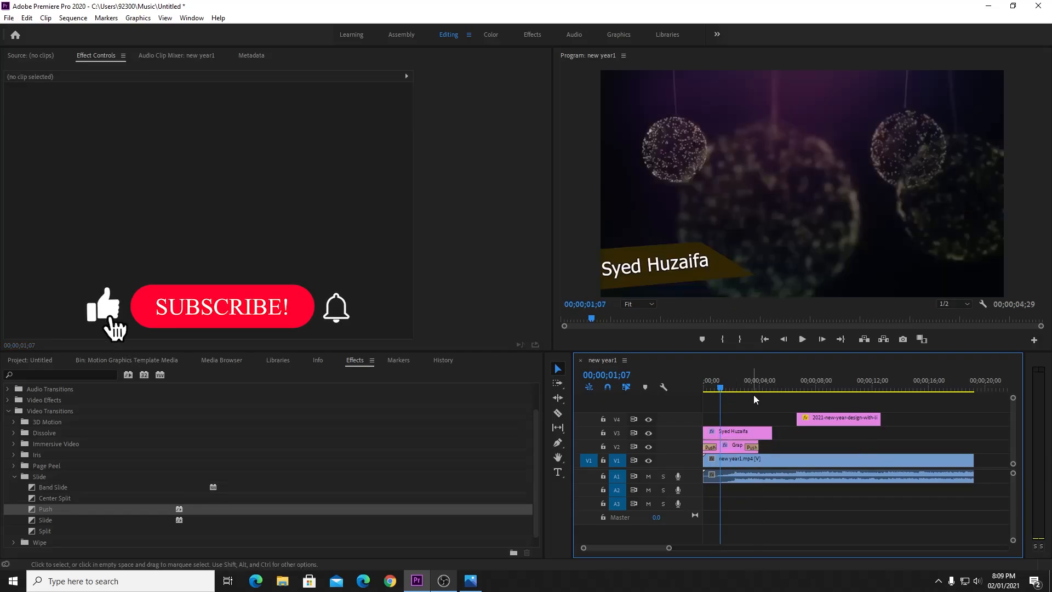
Cancel a stray text box and trim the name title to end with the V2 shape clip.
{"action": "left_click", "coordinate": [737, 433]}
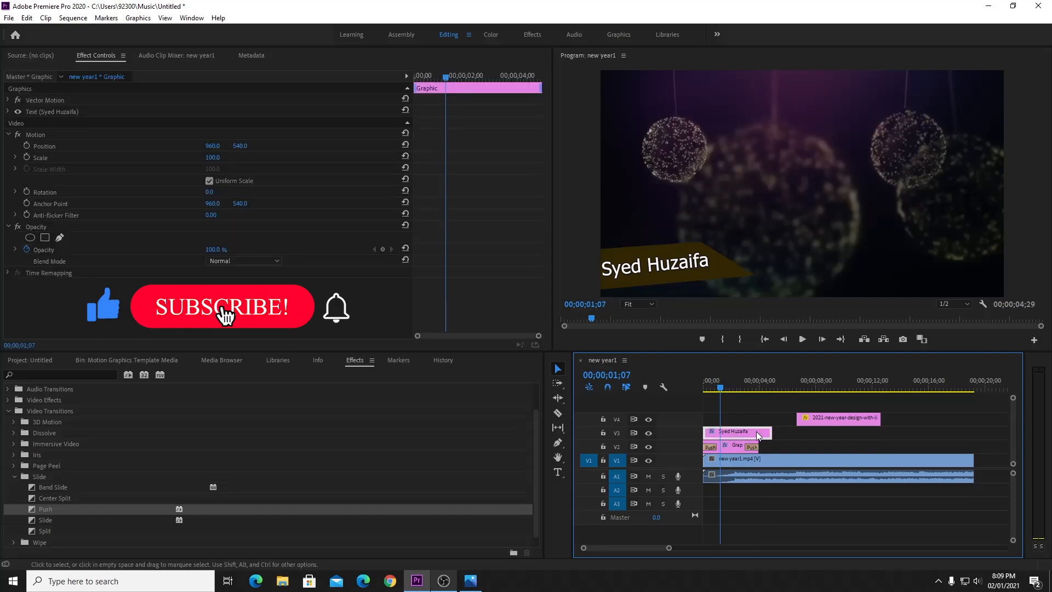
{"action": "left_click", "coordinate": [558, 471]}
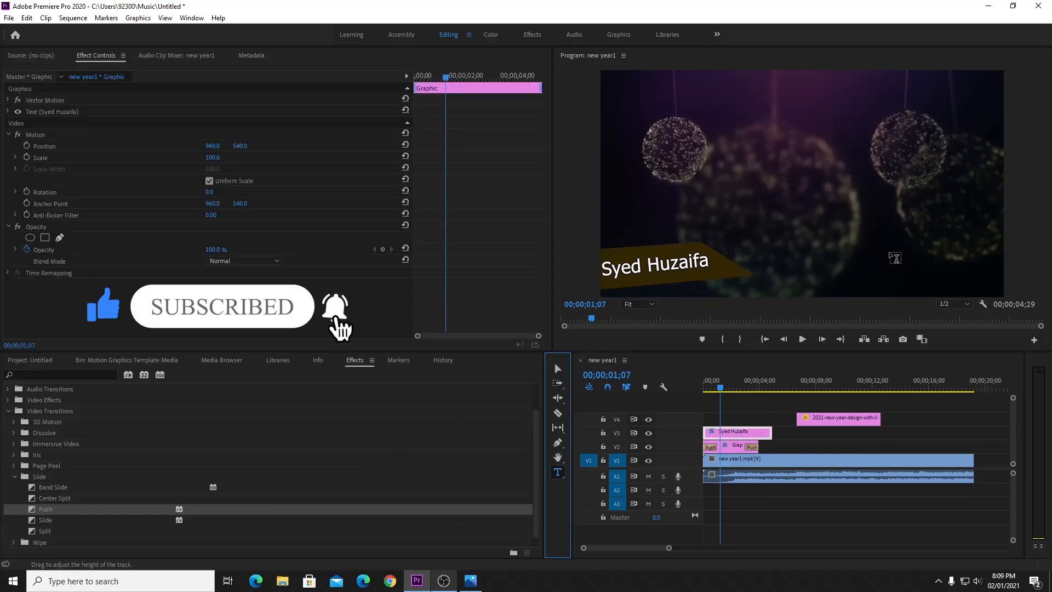
{"action": "left_click", "coordinate": [893, 242]}
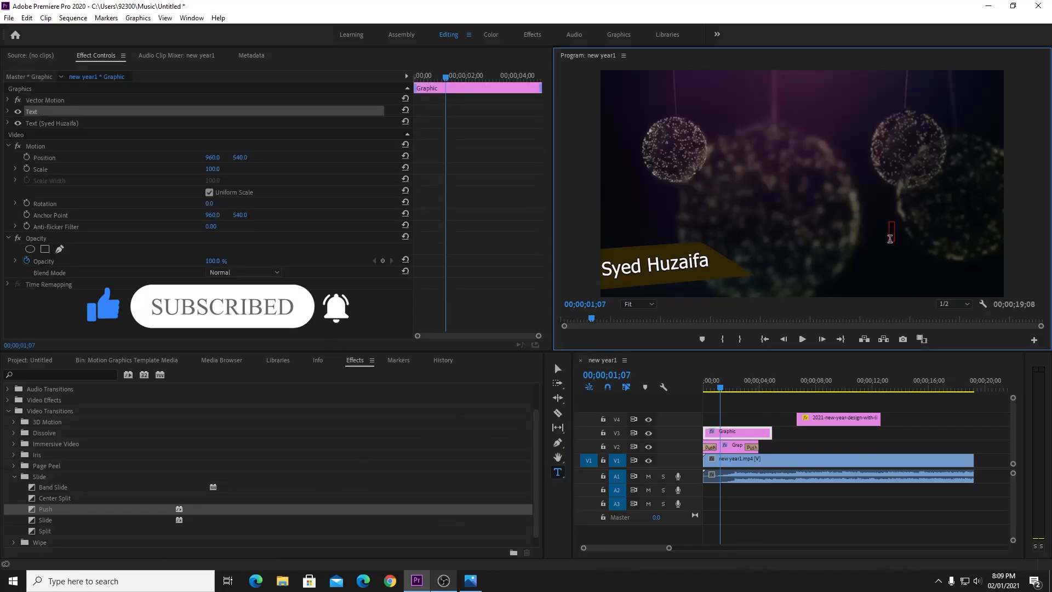
{"action": "key", "text": "Escape"}
{"action": "left_click", "coordinate": [556, 373]}
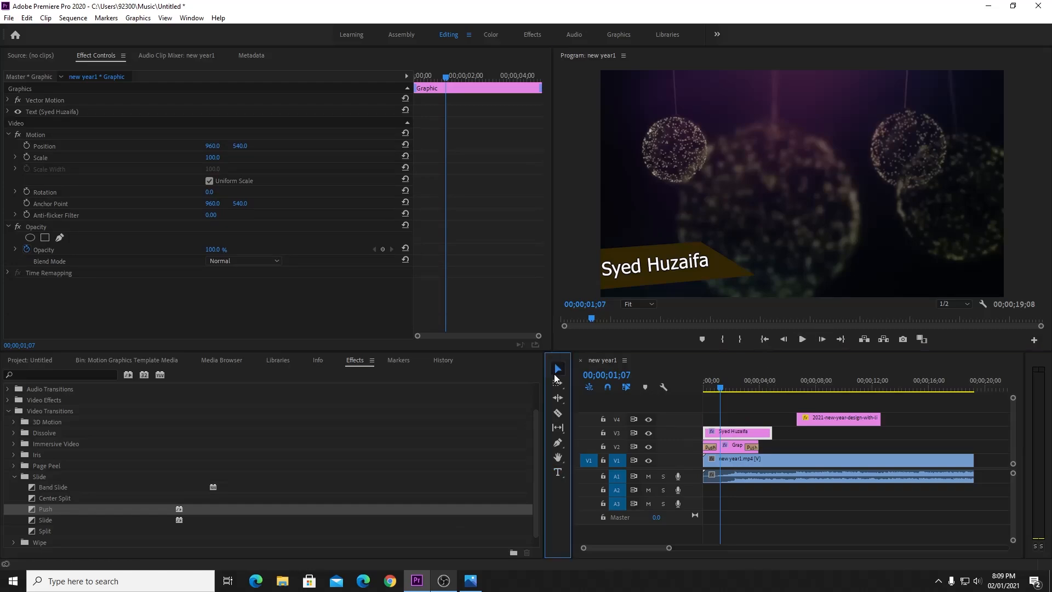
{"action": "left_click_drag", "start_coordinate": [773, 434], "coordinate": [767, 433]}
{"action": "left_click", "coordinate": [782, 432]}
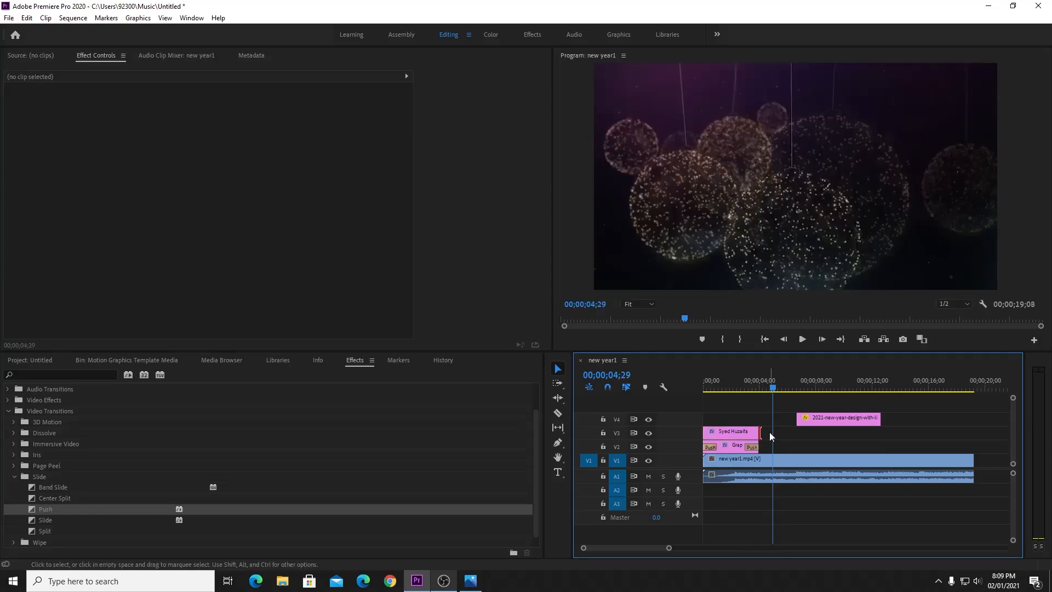
Return to the Selection tool, fine-tune the title's end, and inspect the shape's Push transition.
{"action": "left_click", "coordinate": [558, 412]}
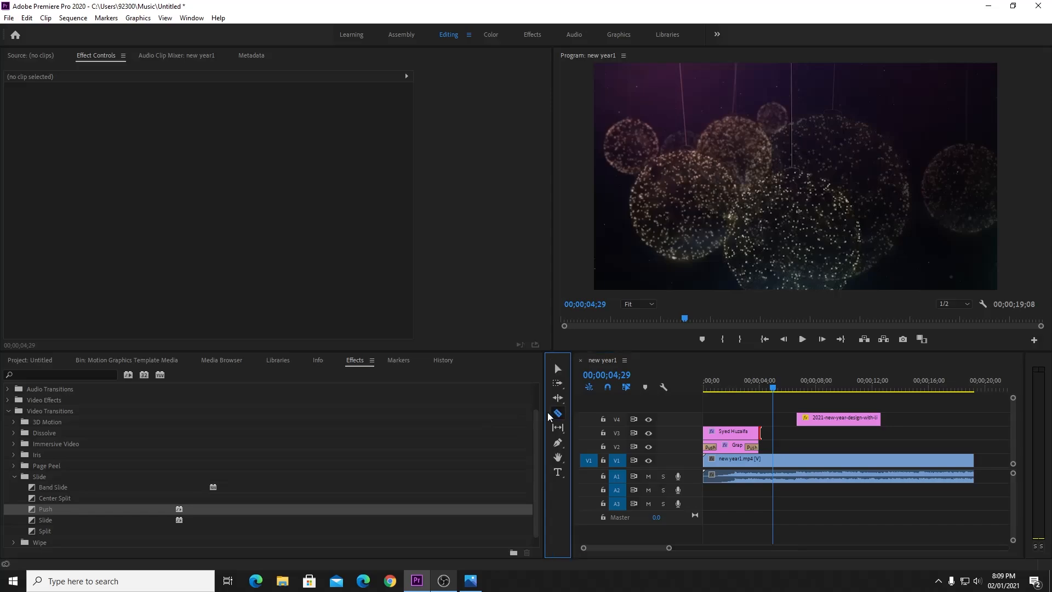
{"action": "key", "text": "v"}
{"action": "left_click", "coordinate": [767, 433]}
{"action": "mouse_move", "coordinate": [767, 432]}
{"action": "left_mouse_down"}
{"action": "mouse_move", "coordinate": [896, 433]}
{"action": "mouse_move", "coordinate": [765, 435]}
{"action": "left_mouse_up"}
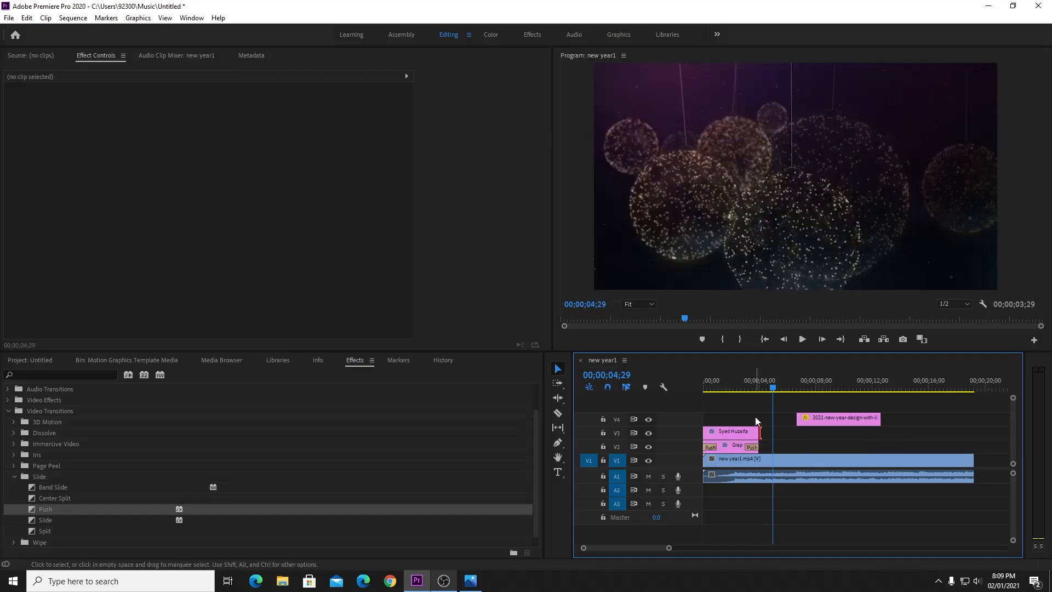
{"action": "left_click", "coordinate": [710, 448]}
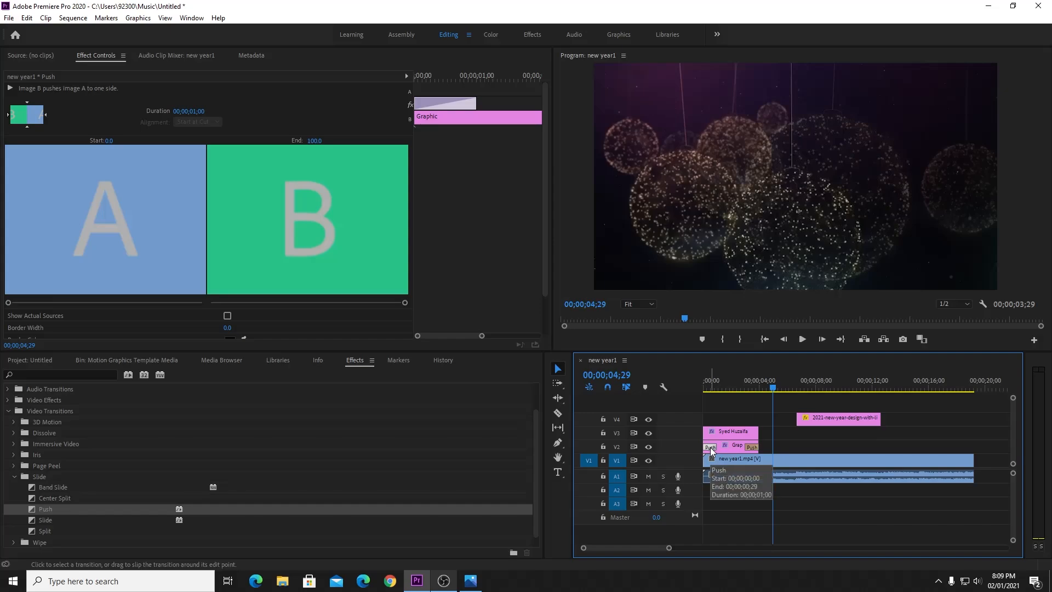
{"action": "left_click", "coordinate": [707, 440]}
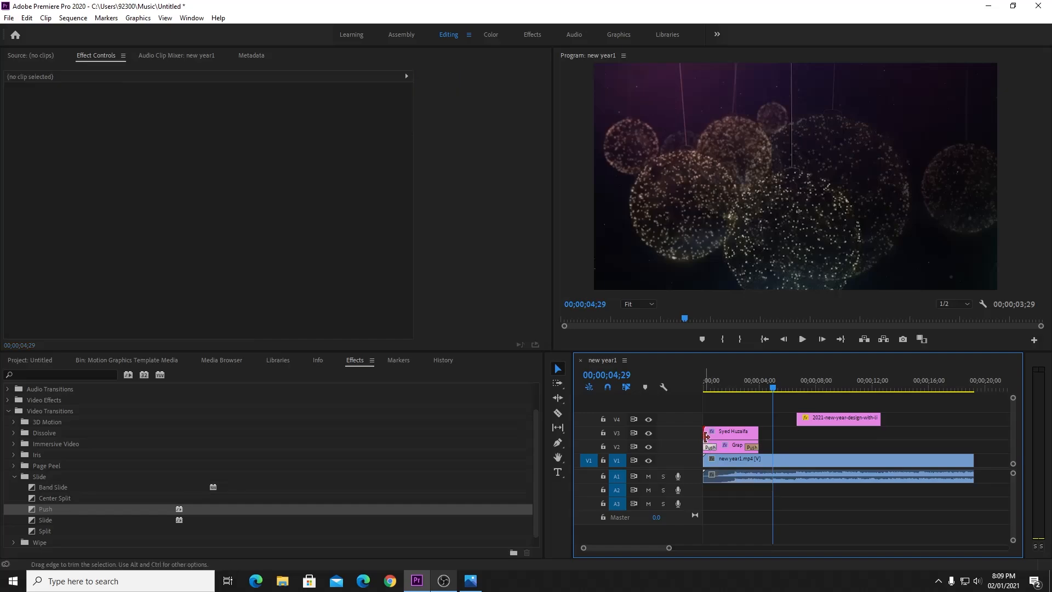
Alt-drag copies of both Push transitions onto the name title's start and end, then preview.
{"action": "left_click_drag", "start_coordinate": [728, 440], "coordinate": [707, 433]}
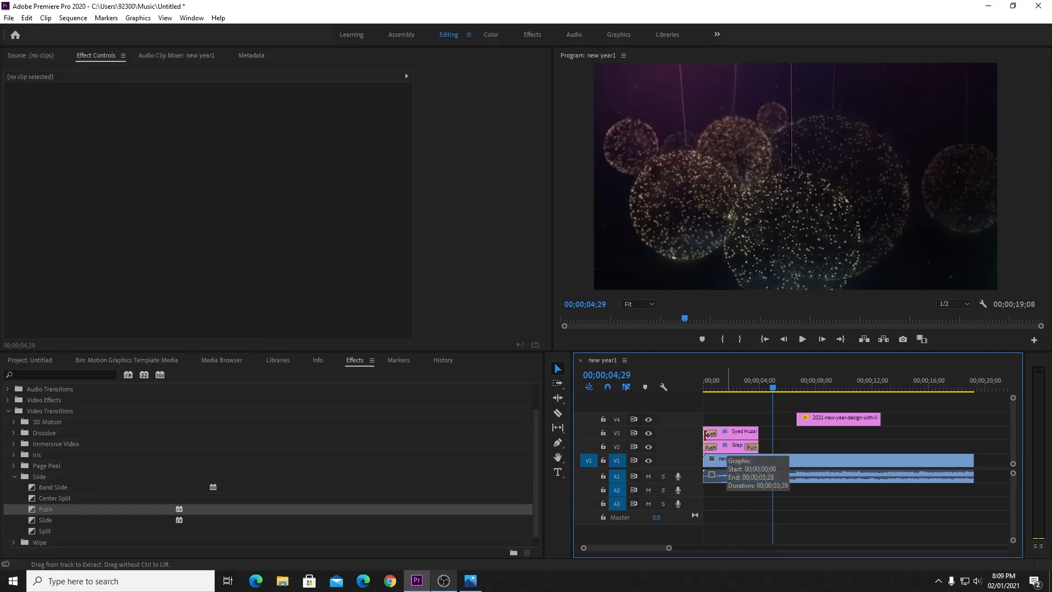
{"action": "left_click", "coordinate": [751, 444]}
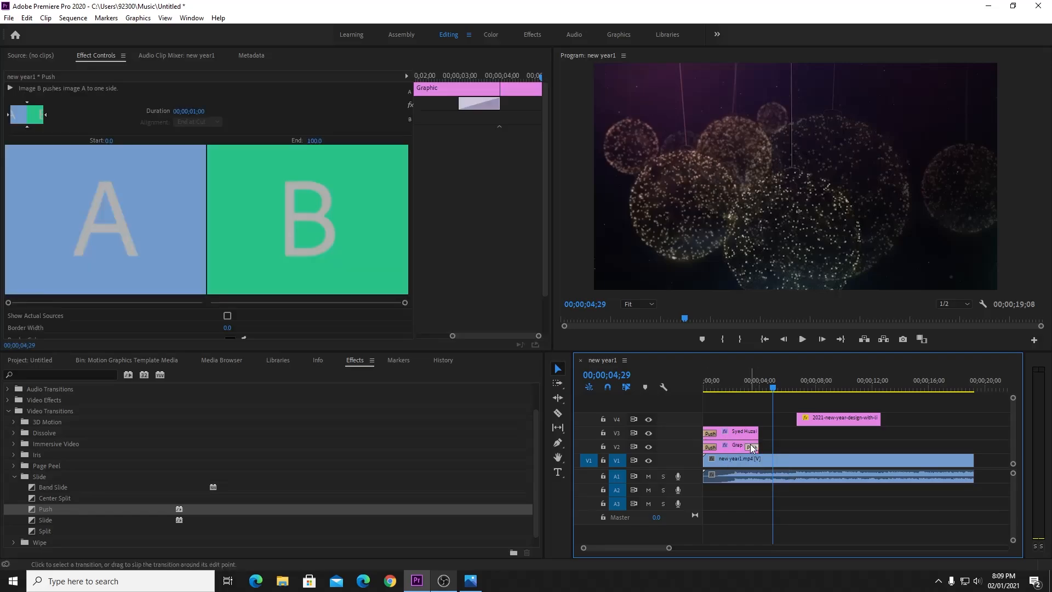
{"action": "left_click_drag", "start_coordinate": [751, 444], "coordinate": [761, 434]}
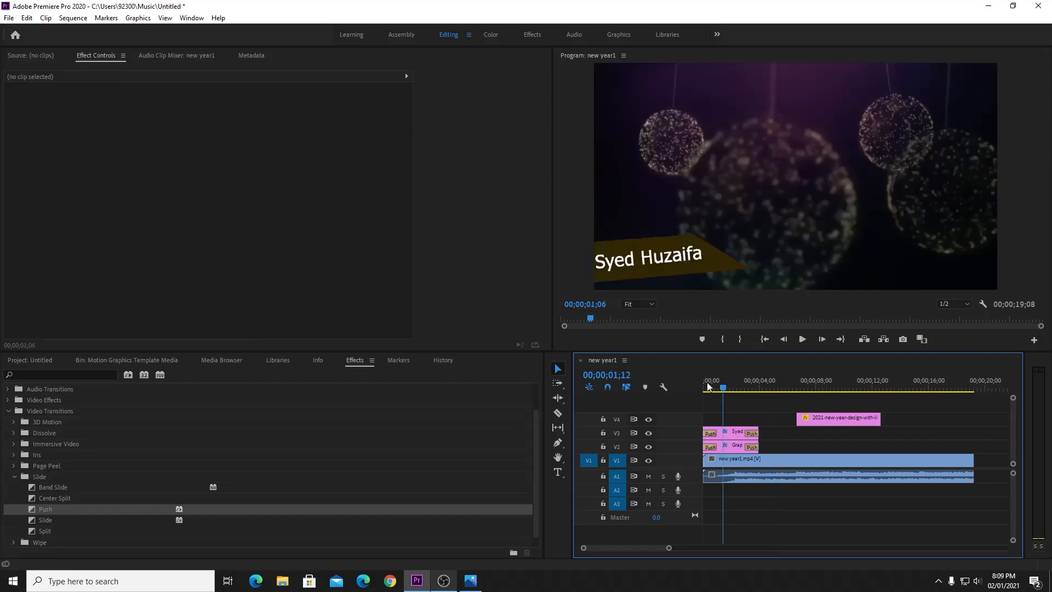
{"action": "key", "text": "Home"}
{"action": "key", "text": "space"}
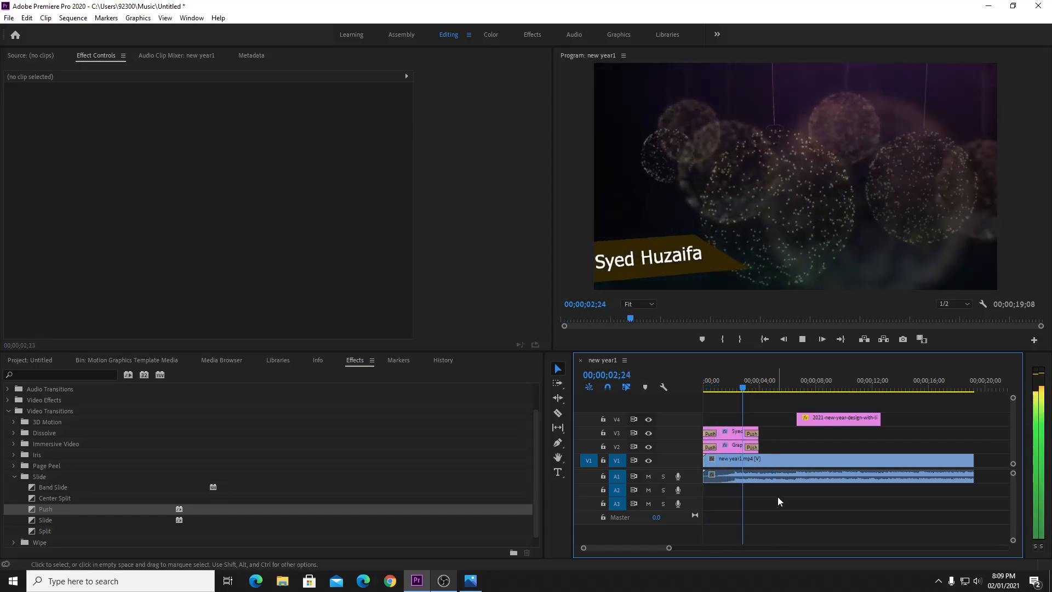
{"action": "key", "text": "space"}
Refill the shape behind the name with pink A0736B sampled by eyedropper, then select both title clips.
{"action": "left_click", "coordinate": [727, 383]}
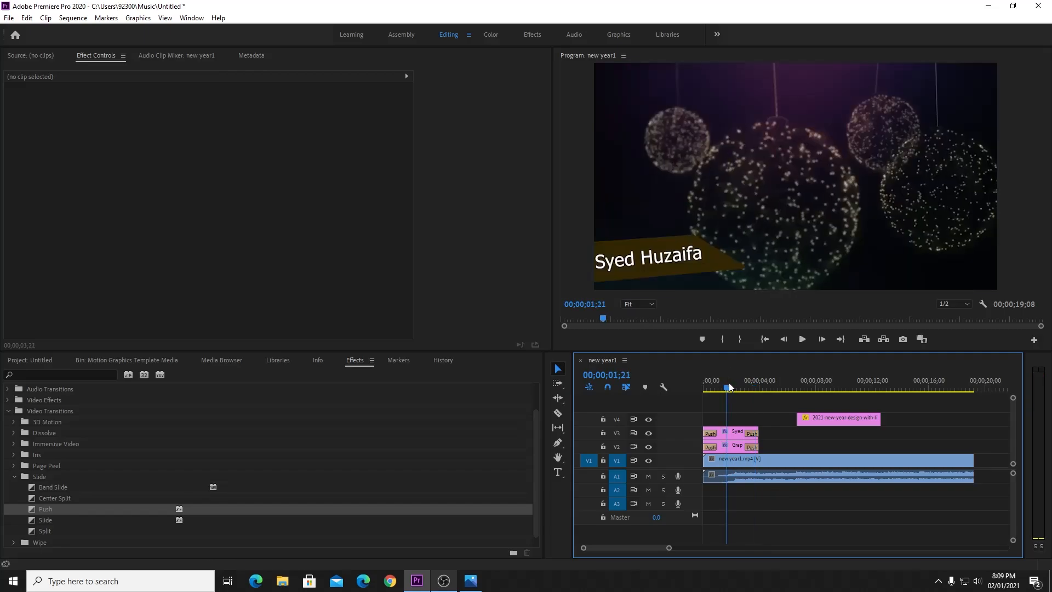
{"action": "left_click", "coordinate": [728, 268]}
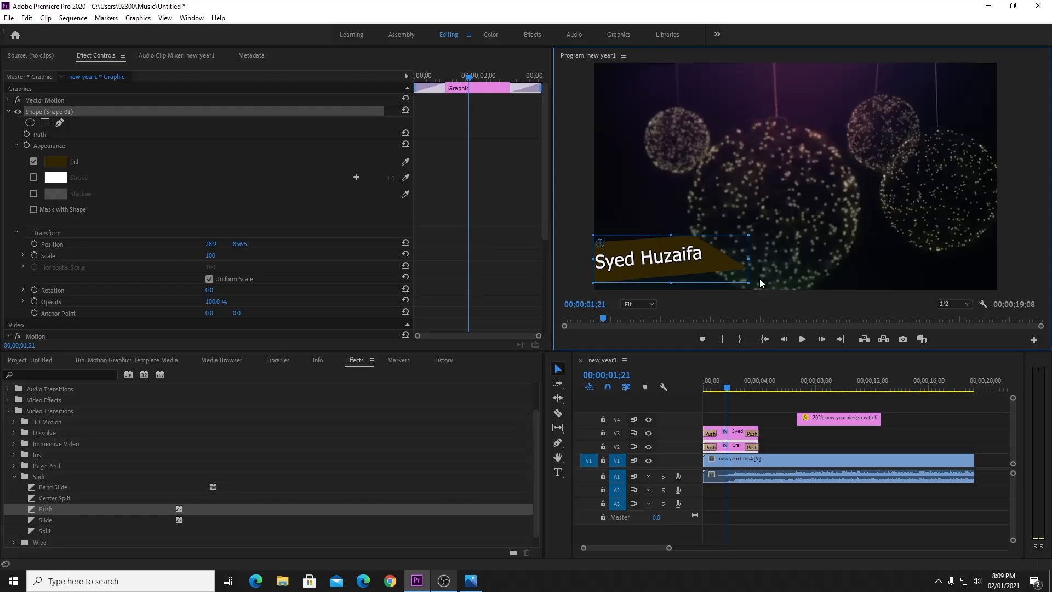
{"action": "left_click", "coordinate": [330, 228]}
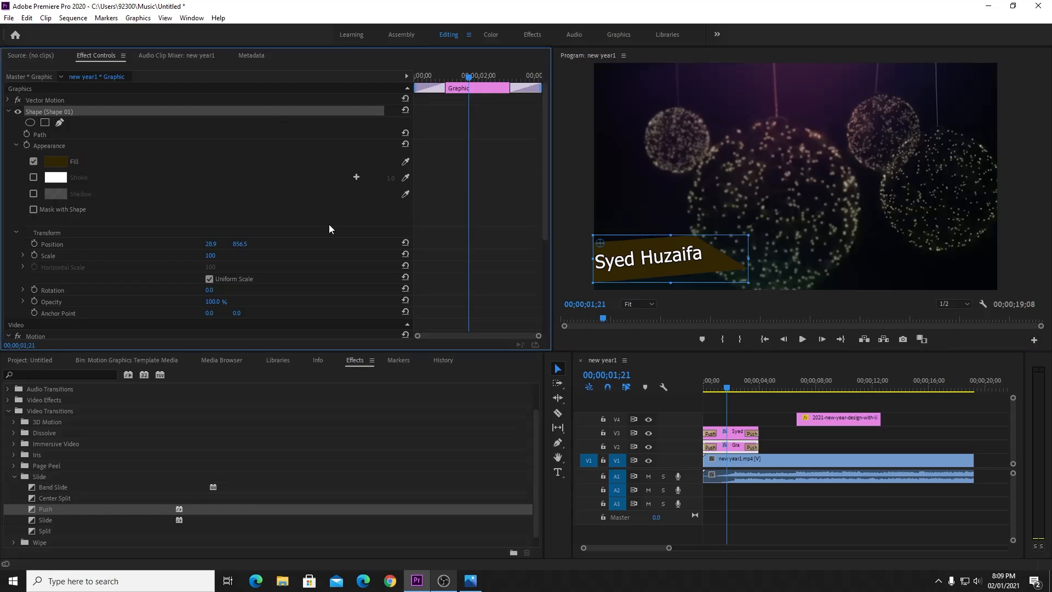
{"action": "left_click", "coordinate": [55, 161]}
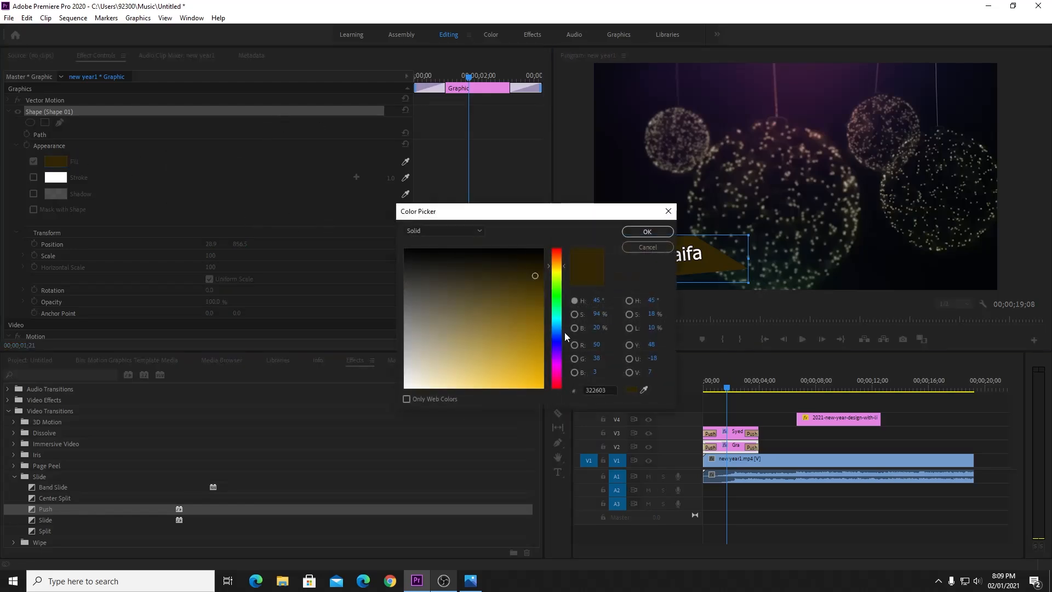
{"action": "left_click", "coordinate": [644, 390]}
{"action": "left_click", "coordinate": [819, 131]}
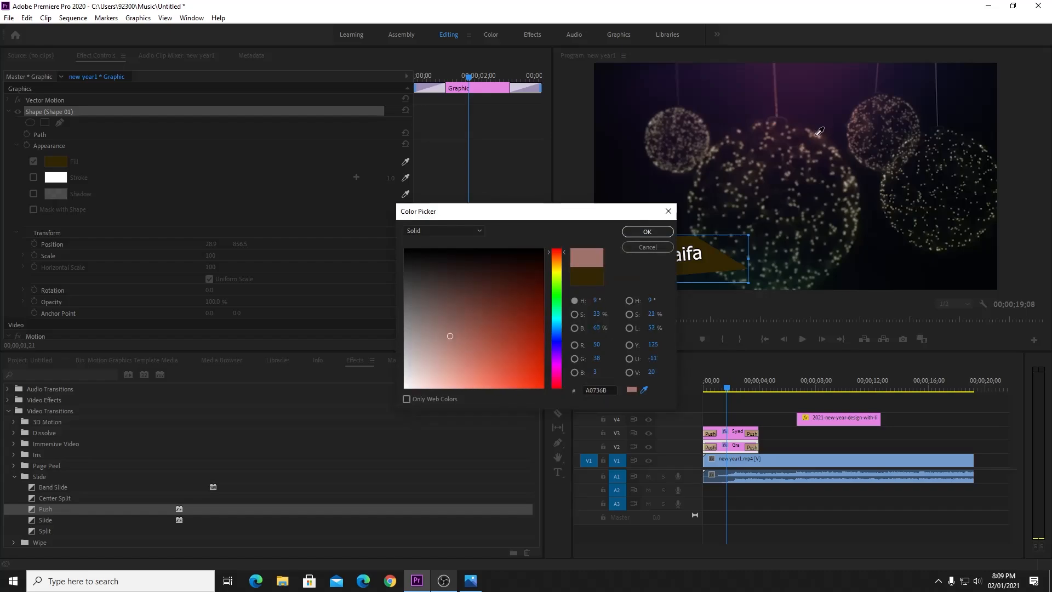
{"action": "left_click", "coordinate": [656, 232]}
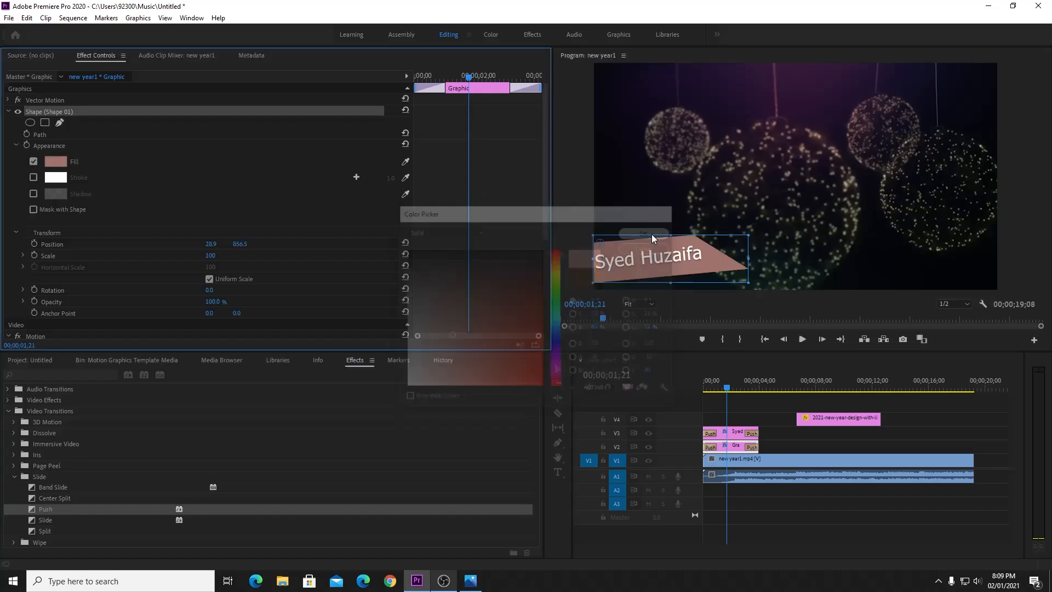
{"action": "left_click", "coordinate": [817, 502]}
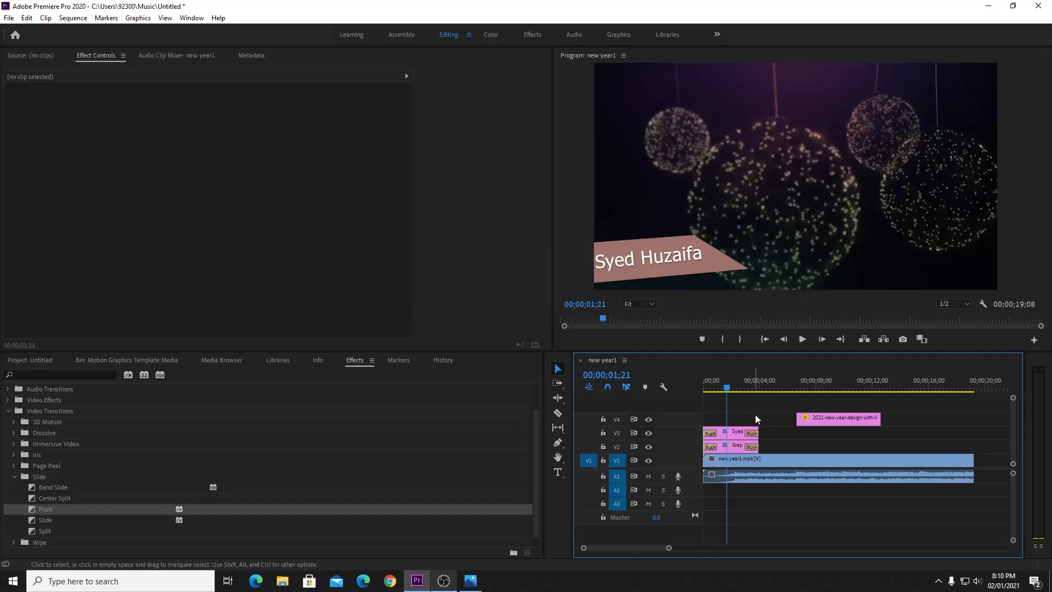
{"action": "left_click_drag", "start_coordinate": [771, 417], "coordinate": [741, 440]}
Delete the name title and shape clips and start the 2021 overlay at 00;00;12;23 on V4.
{"action": "key", "text": "Delete"}
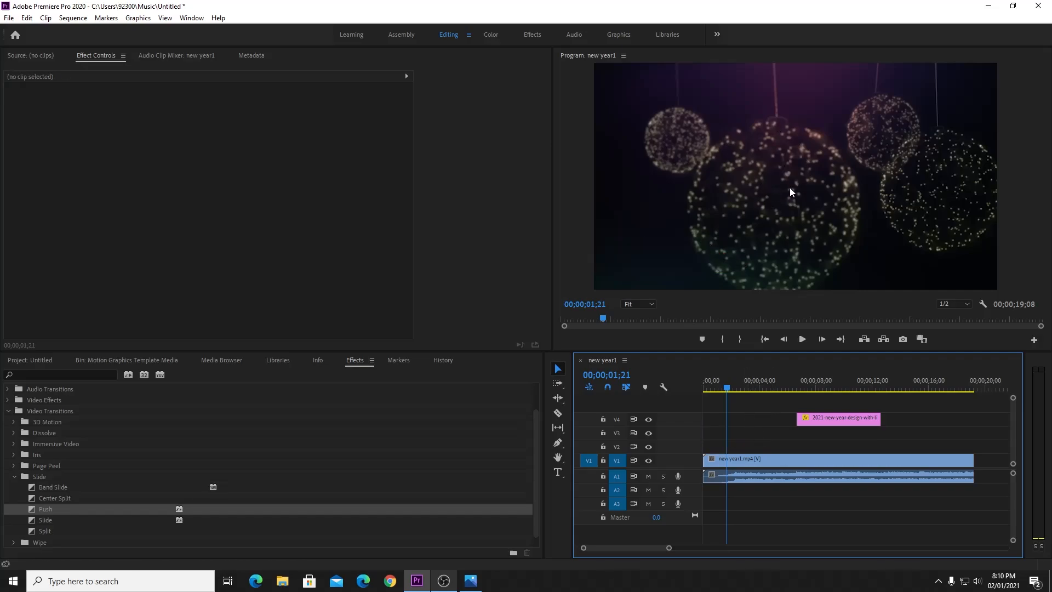
{"action": "left_click", "coordinate": [802, 339]}
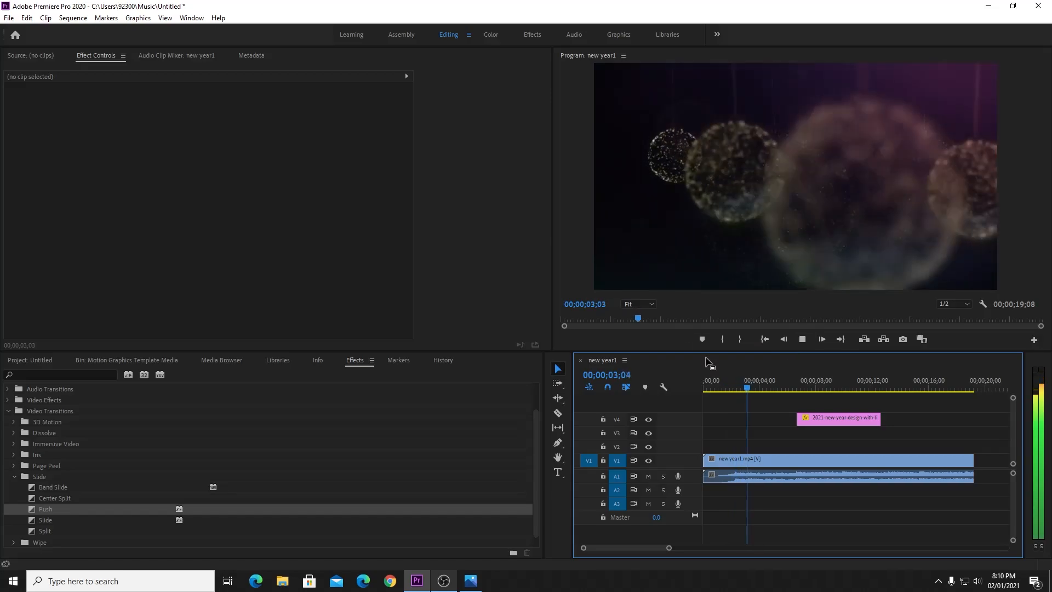
{"action": "left_click_drag", "start_coordinate": [823, 419], "coordinate": [916, 419]}
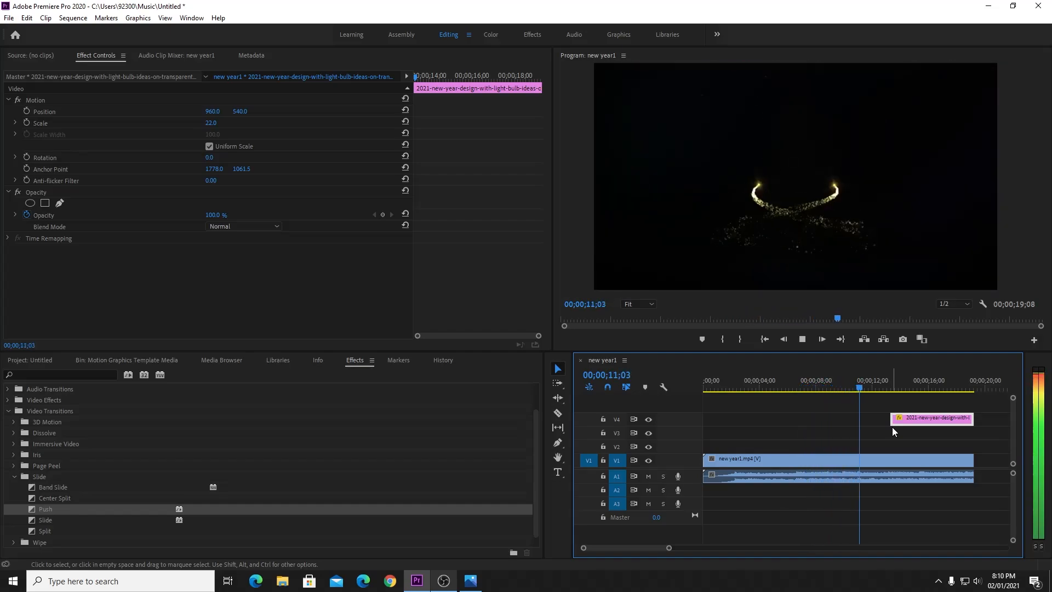
{"action": "left_click_drag", "start_coordinate": [916, 416], "coordinate": [921, 408]}
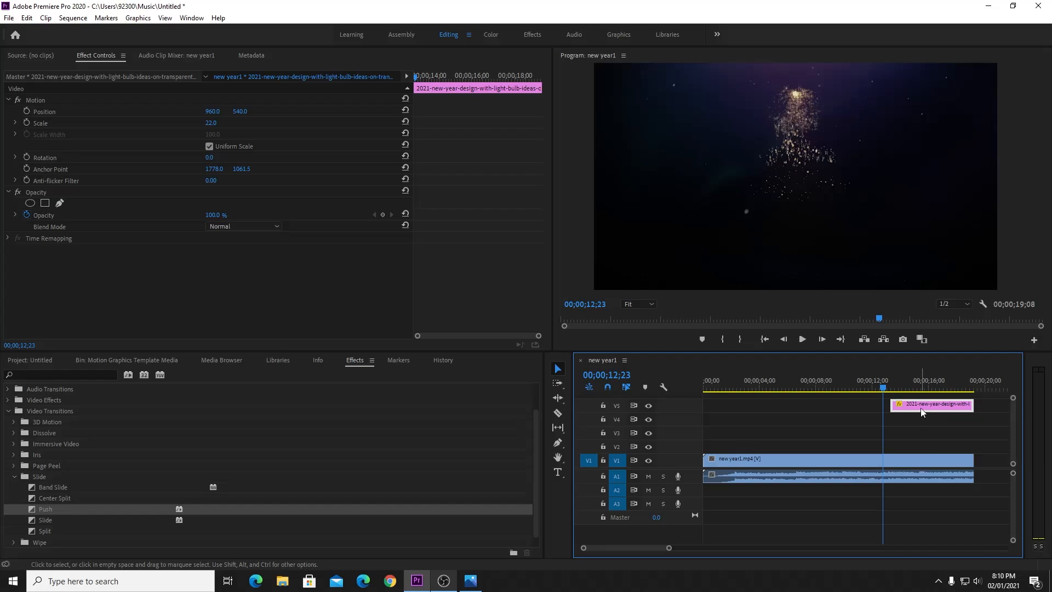
{"action": "left_click_drag", "start_coordinate": [920, 409], "coordinate": [913, 417]}
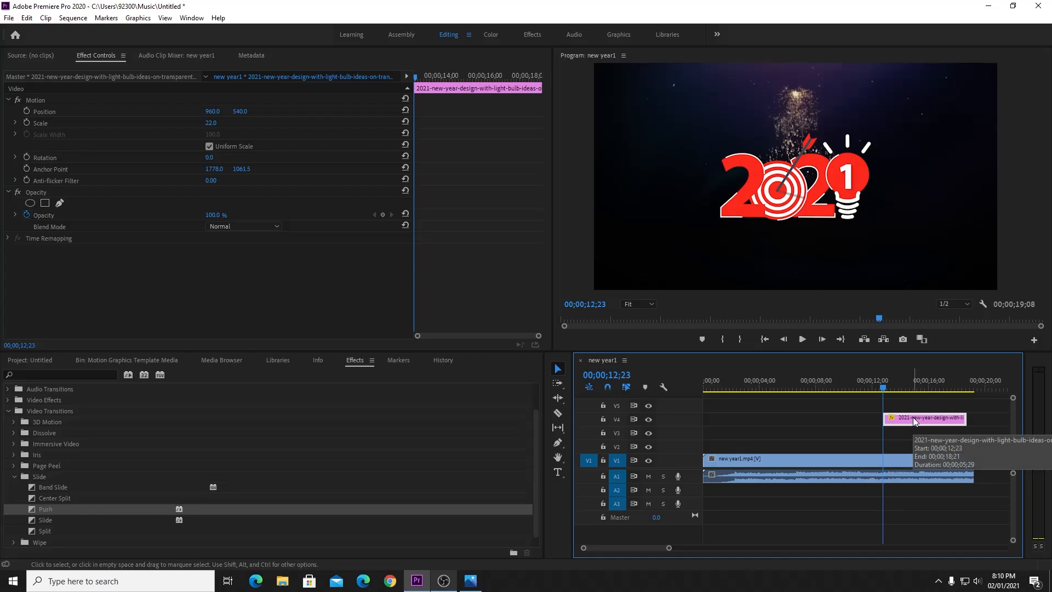
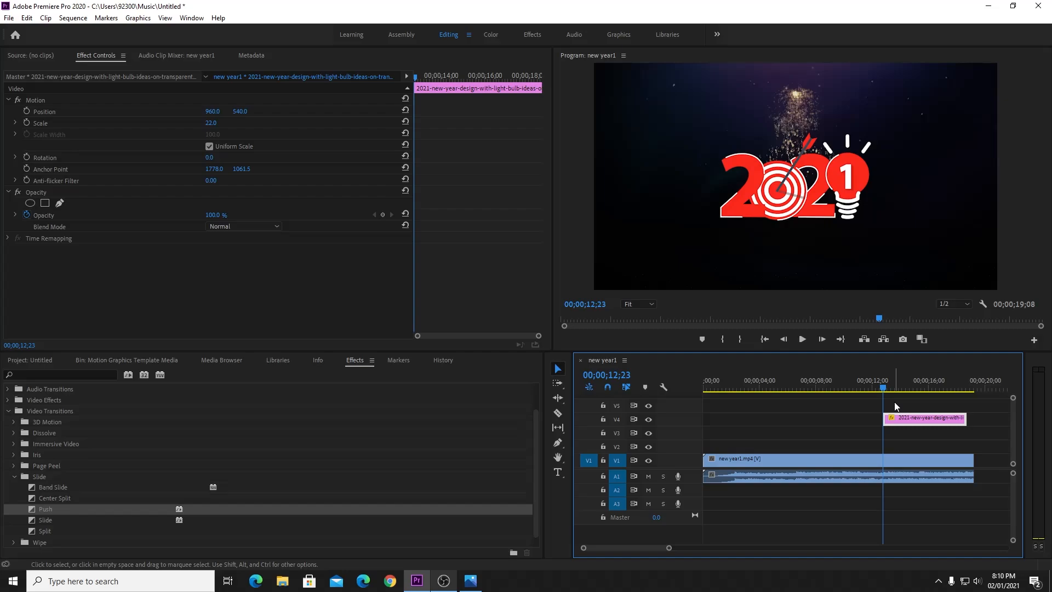
Select the 2021 graphic in the Program monitor and display the Project bin with new year1.mp4.
{"action": "left_click", "coordinate": [800, 196]}
{"action": "left_click", "coordinate": [801, 202]}
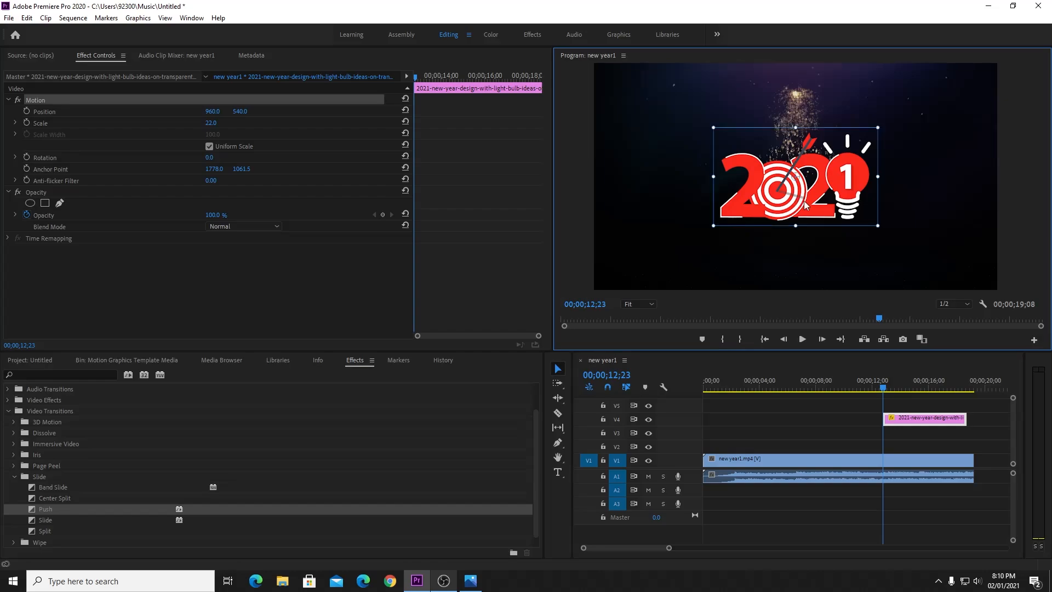
{"action": "left_click", "coordinate": [41, 362]}
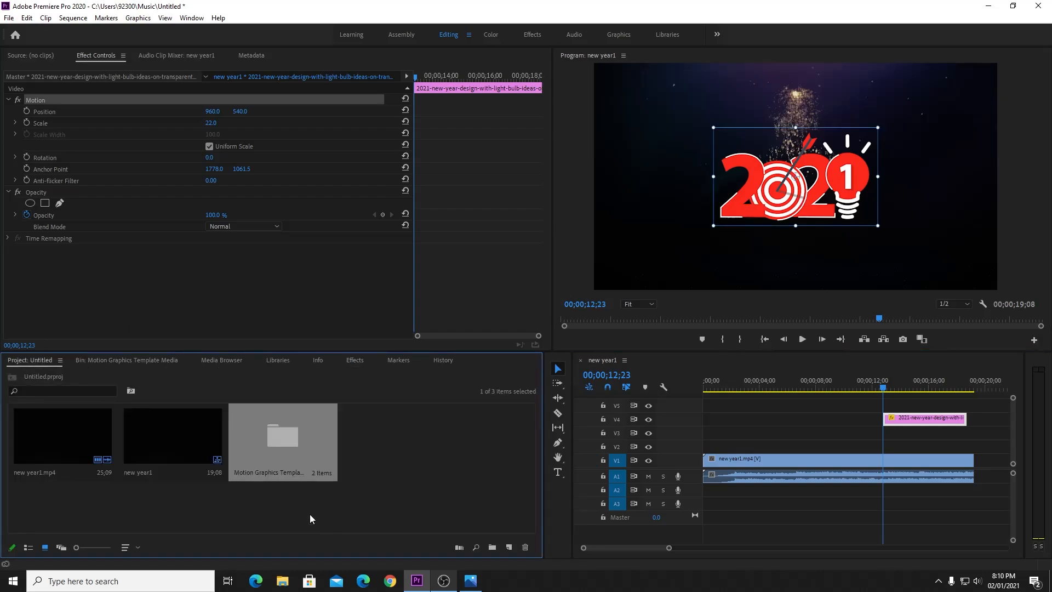
{"action": "left_click", "coordinate": [9, 18]}
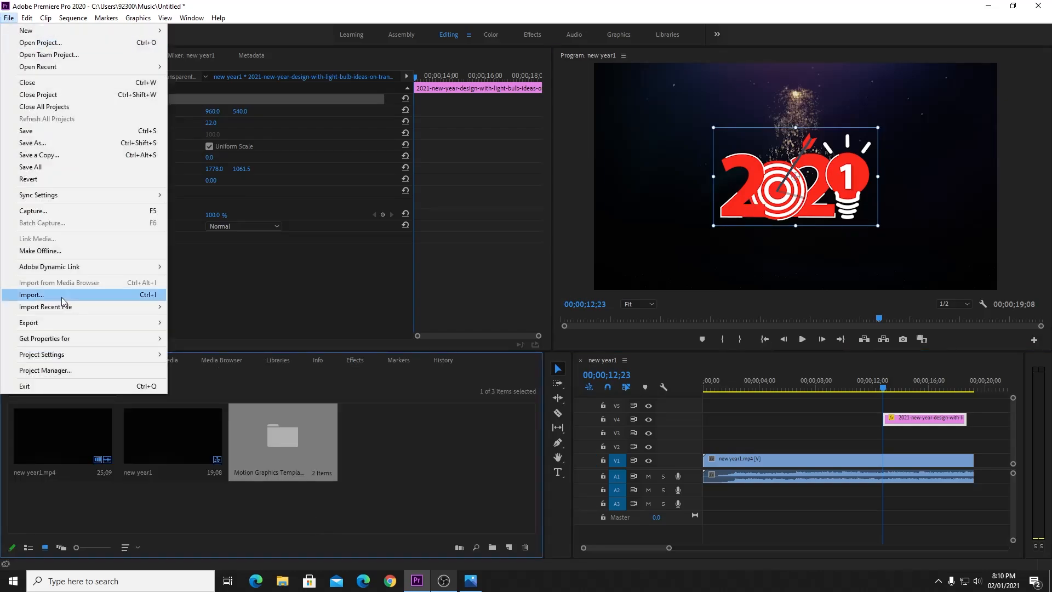
{"action": "left_click", "coordinate": [807, 189]}
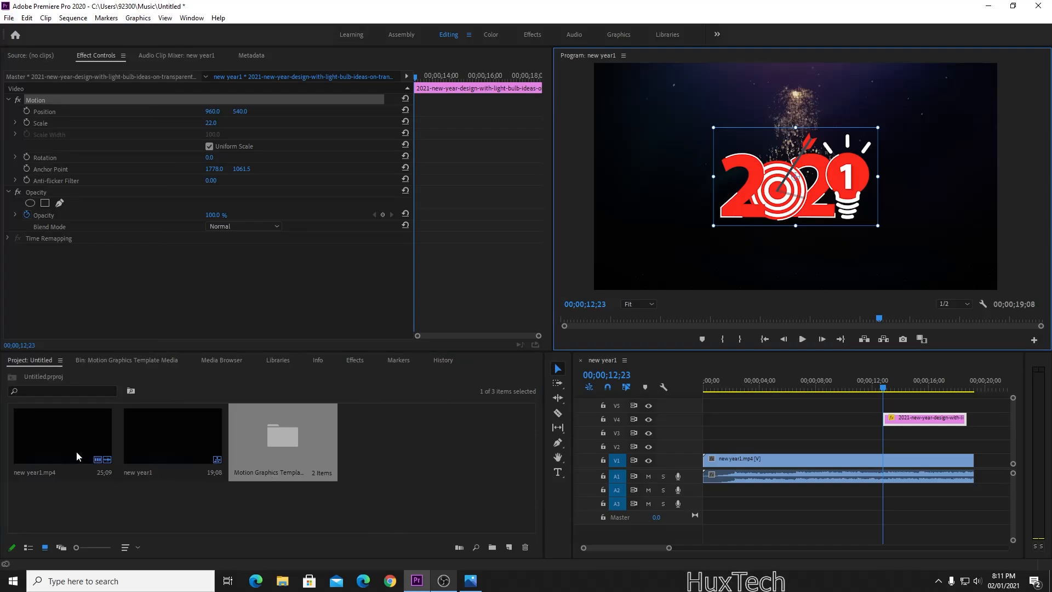
Add new year1.mp4 on V3, razor it where the base video ends, and move the piece to 6 s.
{"action": "left_click_drag", "start_coordinate": [38, 448], "coordinate": [879, 433]}
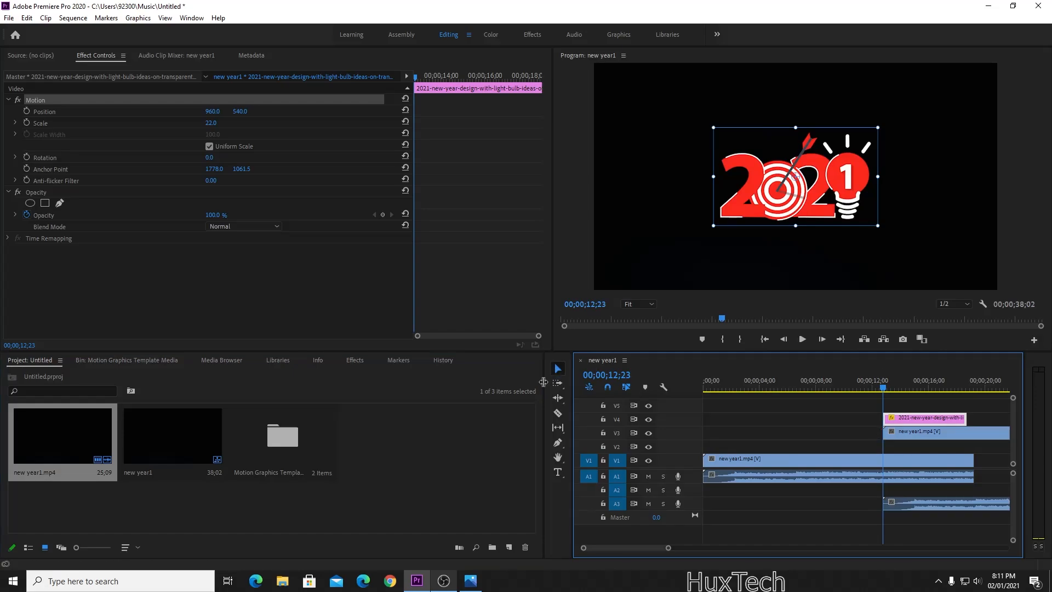
{"action": "left_click", "coordinate": [559, 412]}
{"action": "left_click", "coordinate": [974, 432]}
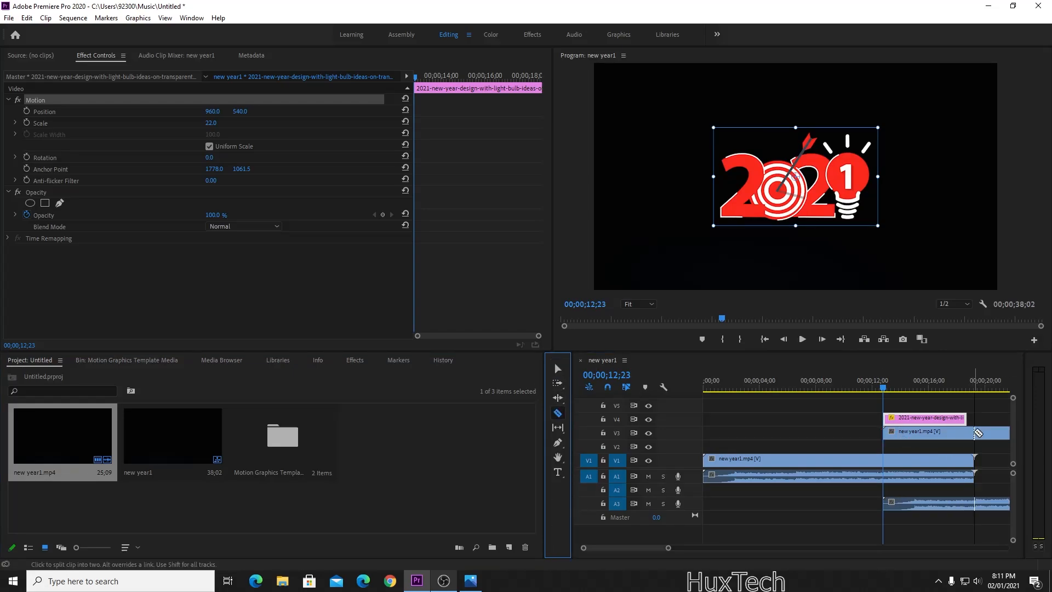
{"action": "left_click", "coordinate": [558, 368]}
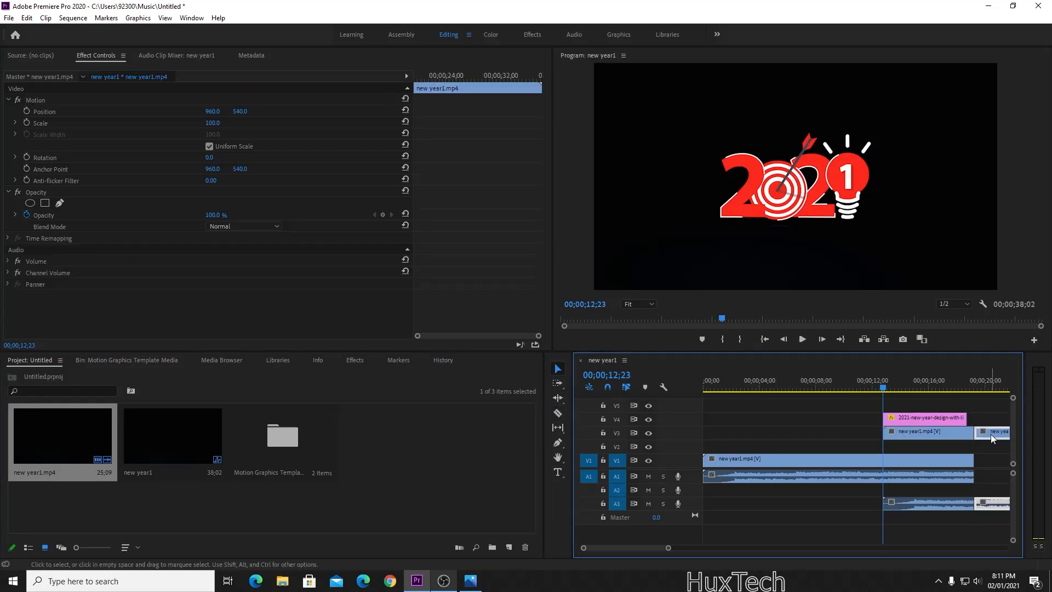
{"action": "left_click_drag", "start_coordinate": [990, 434], "coordinate": [837, 435]}
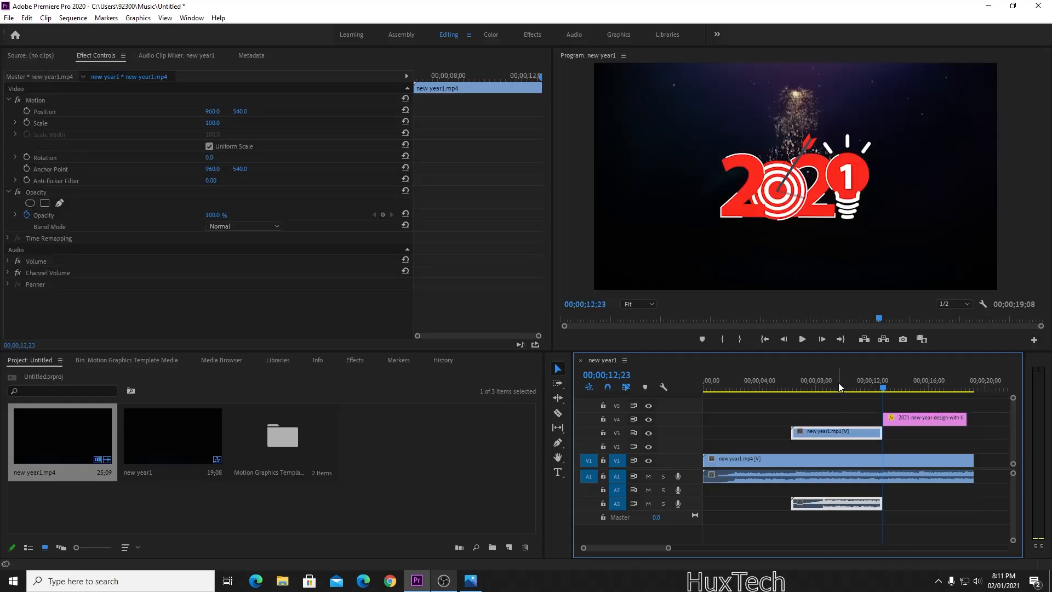
{"action": "left_click", "coordinate": [838, 390]}
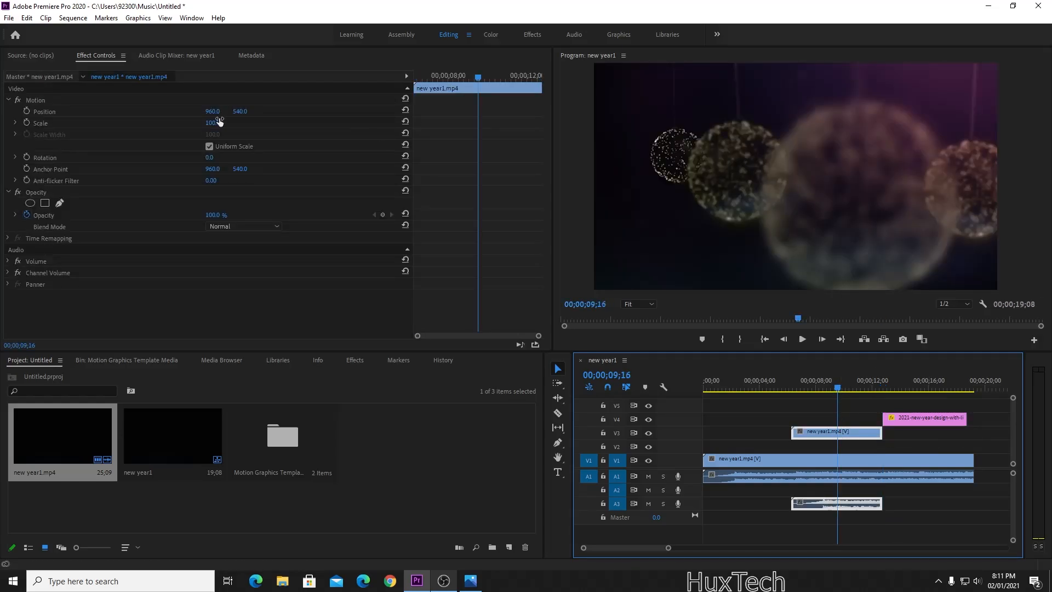
Scale the V3 overlay to 23.4 and position it upper-left at 362.6, 273.9.
{"action": "left_click", "coordinate": [756, 438]}
{"action": "left_click", "coordinate": [824, 436]}
{"action": "left_click", "coordinate": [95, 59]}
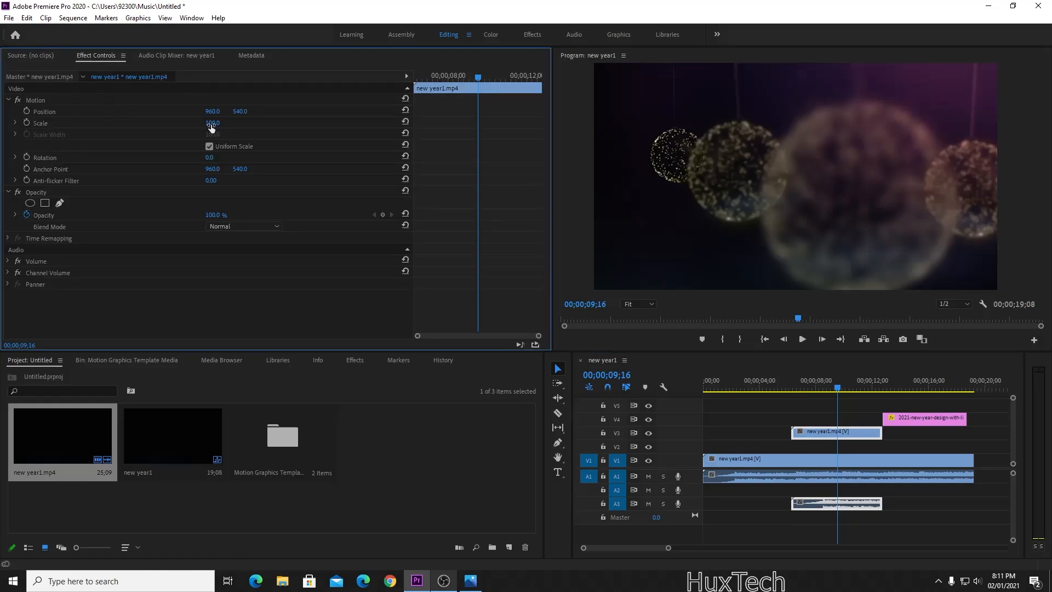
{"action": "left_click_drag", "start_coordinate": [211, 123], "coordinate": [189, 122]}
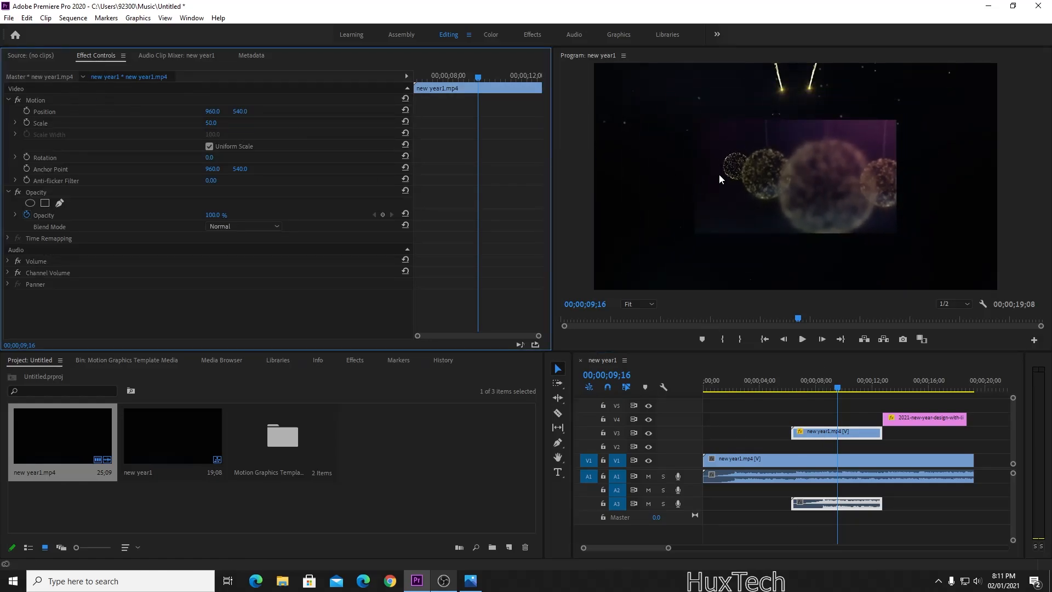
{"action": "left_click", "coordinate": [761, 190]}
{"action": "left_click_drag", "start_coordinate": [794, 194], "coordinate": [729, 201]}
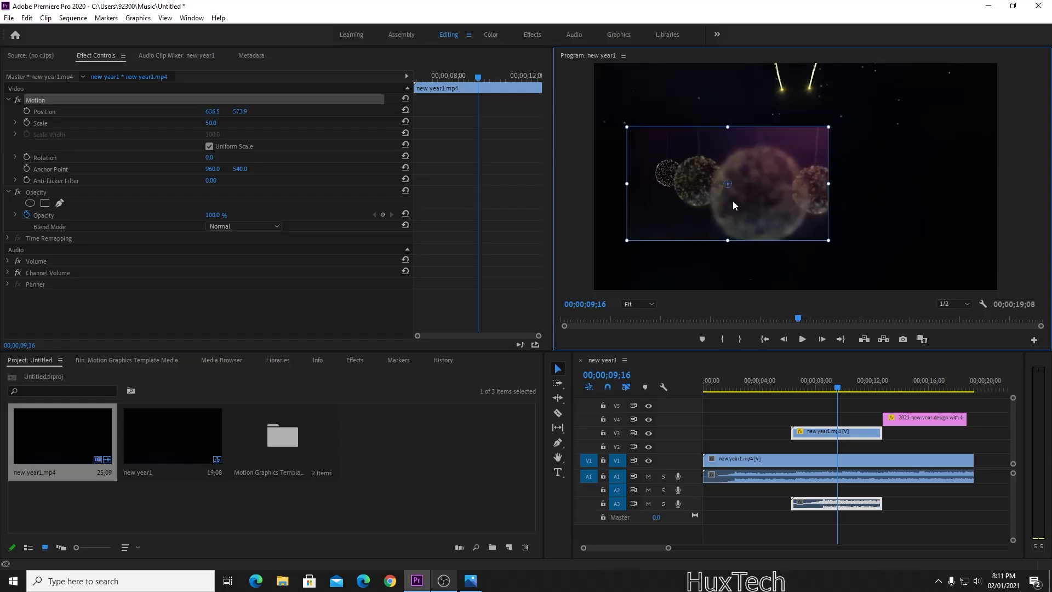
{"action": "left_click_drag", "start_coordinate": [624, 183], "coordinate": [629, 109]}
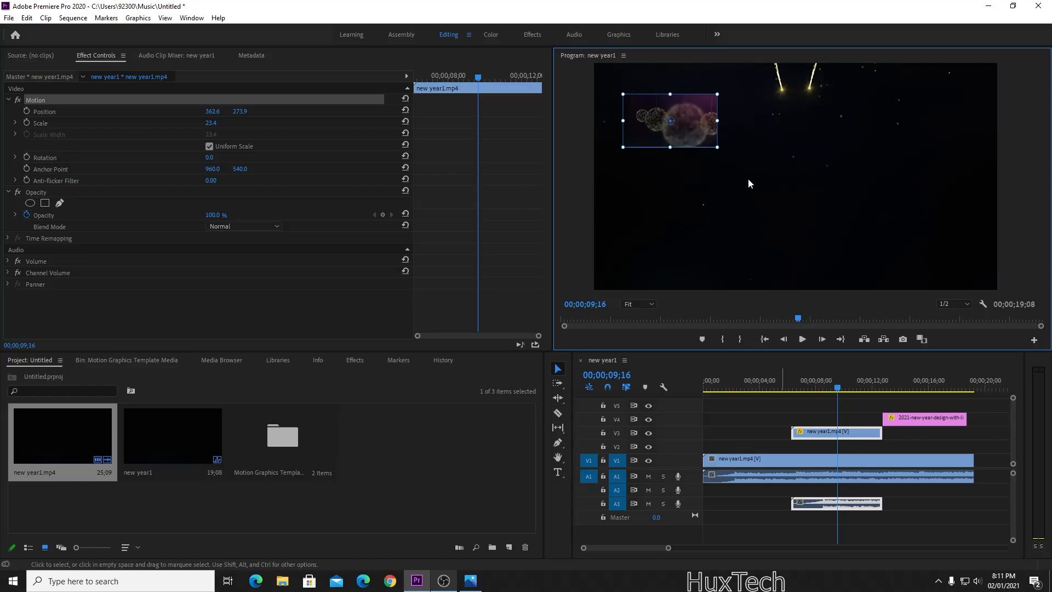
{"action": "left_click", "coordinate": [789, 386]}
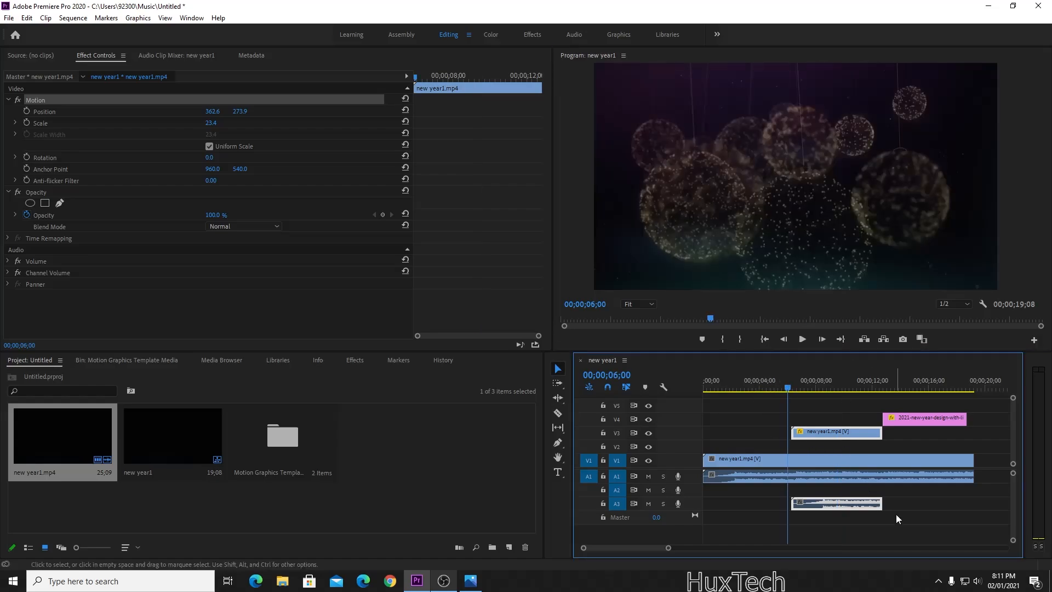
Preview the inset, then enlarge it to scale 48.5 and shift it right to 495.7, 284.5.
{"action": "left_click", "coordinate": [896, 515]}
{"action": "key", "text": "space"}
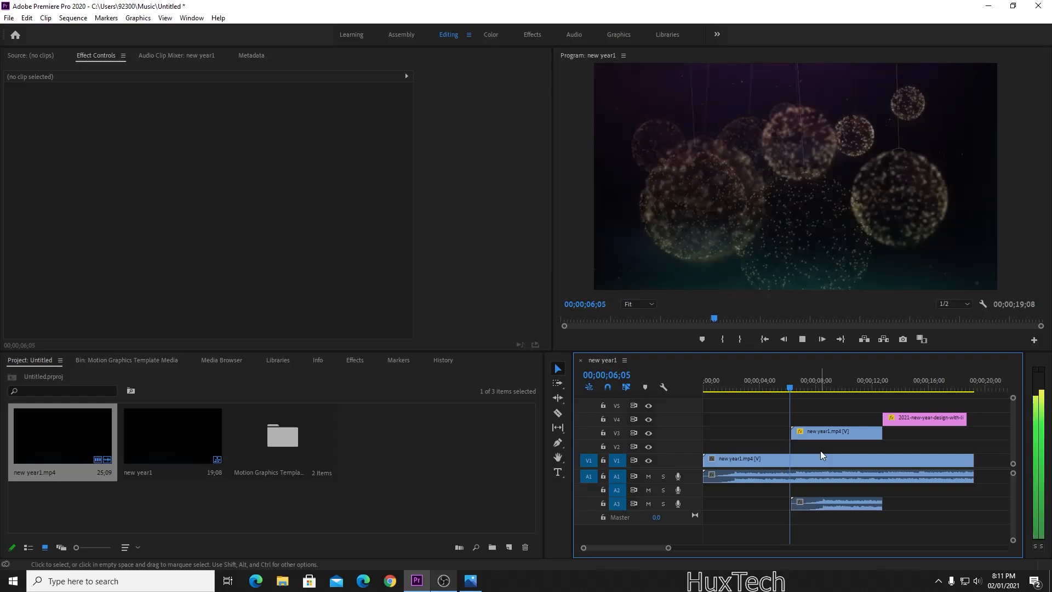
{"action": "key", "text": "space"}
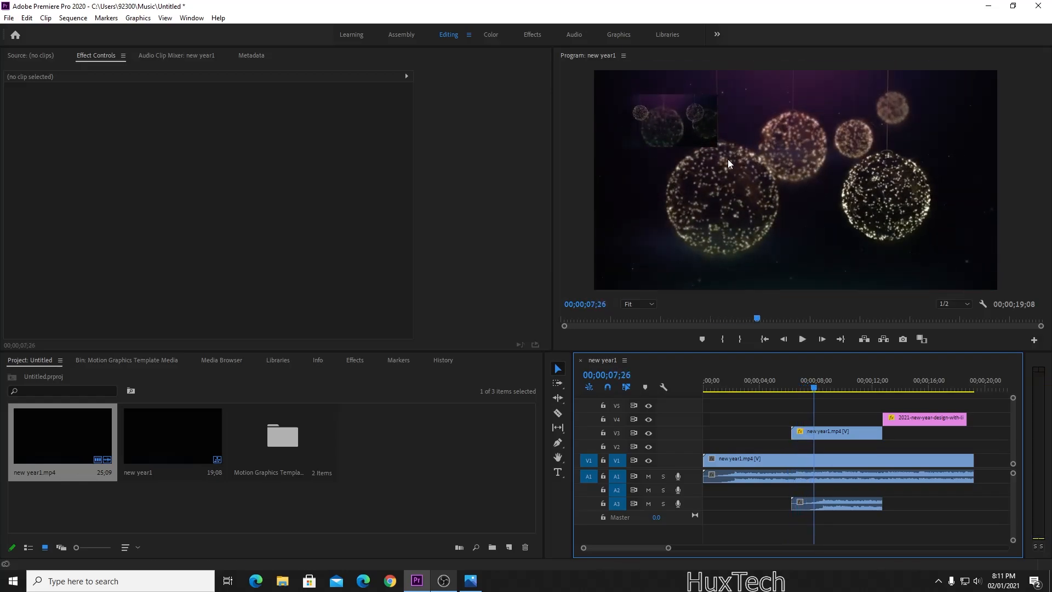
{"action": "left_click", "coordinate": [831, 436]}
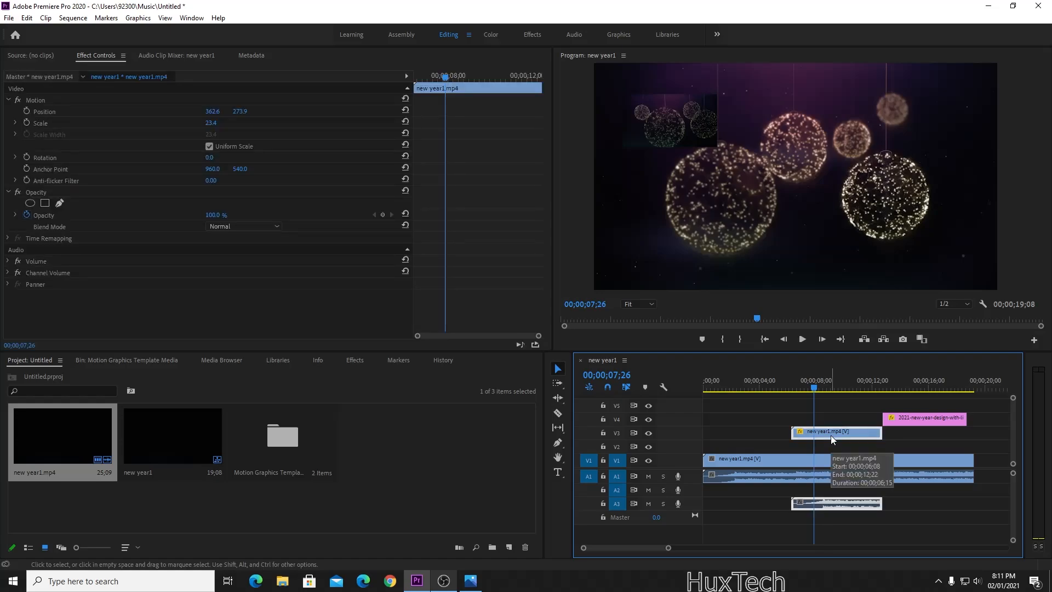
{"action": "left_click", "coordinate": [708, 134]}
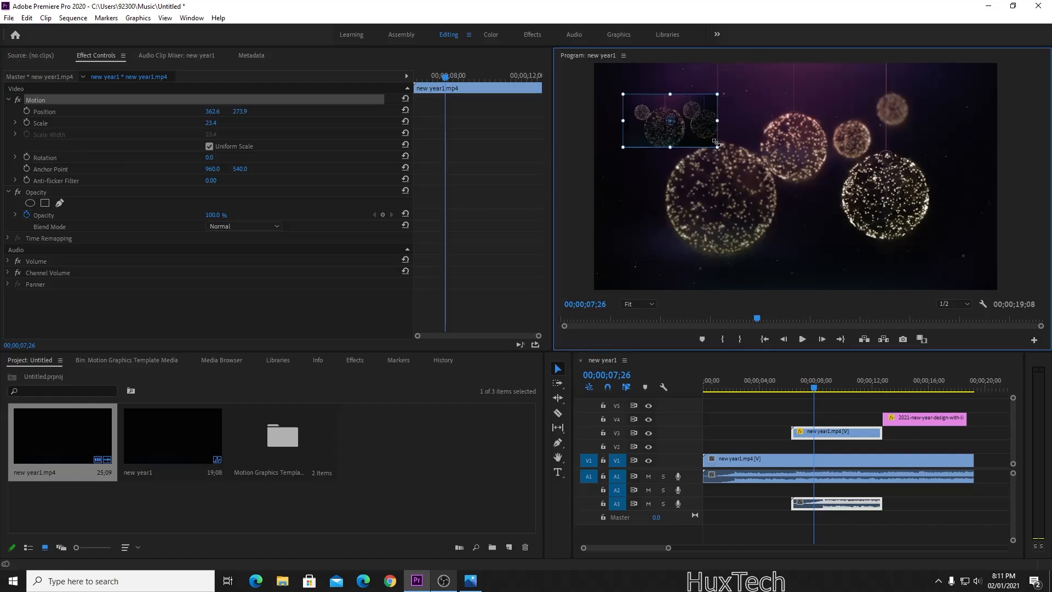
{"action": "left_click_drag", "start_coordinate": [717, 147], "coordinate": [753, 174]}
{"action": "left_click_drag", "start_coordinate": [724, 147], "coordinate": [751, 148]}
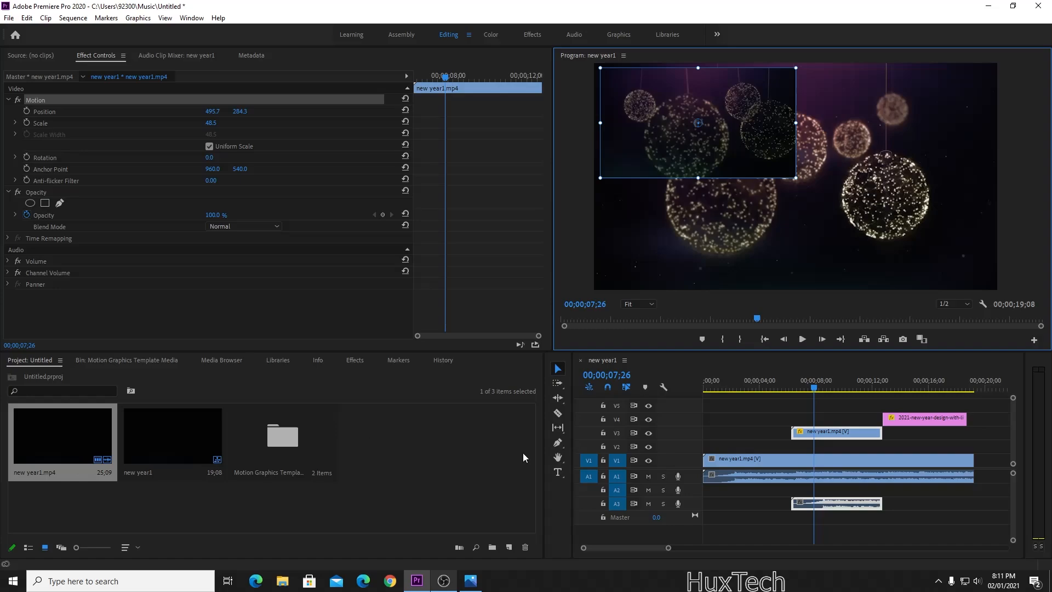
Lower the inset's opacity to 68%.
{"action": "left_click", "coordinate": [840, 435]}
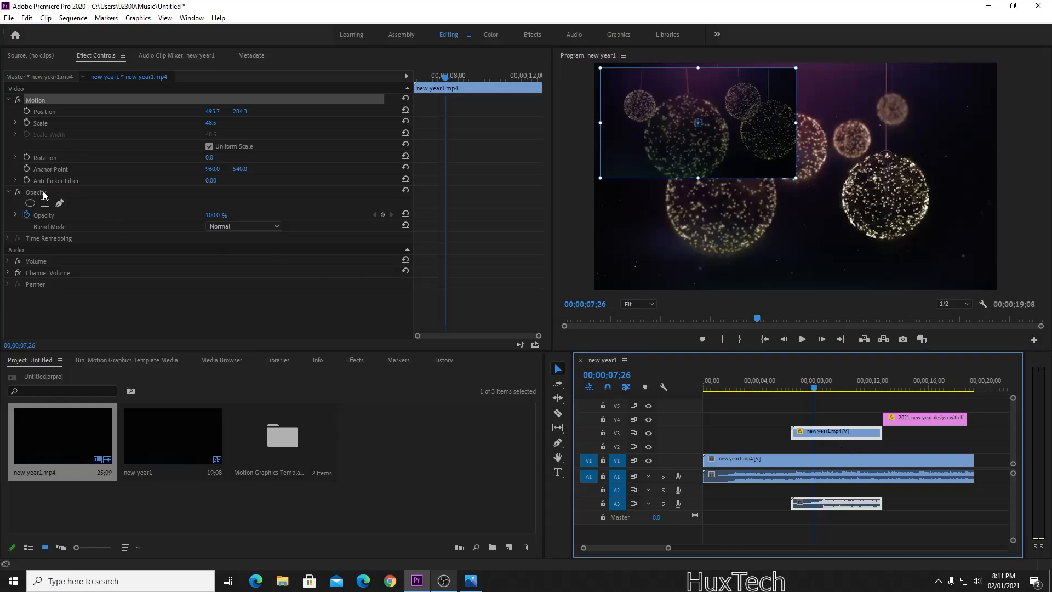
{"action": "left_click", "coordinate": [26, 215]}
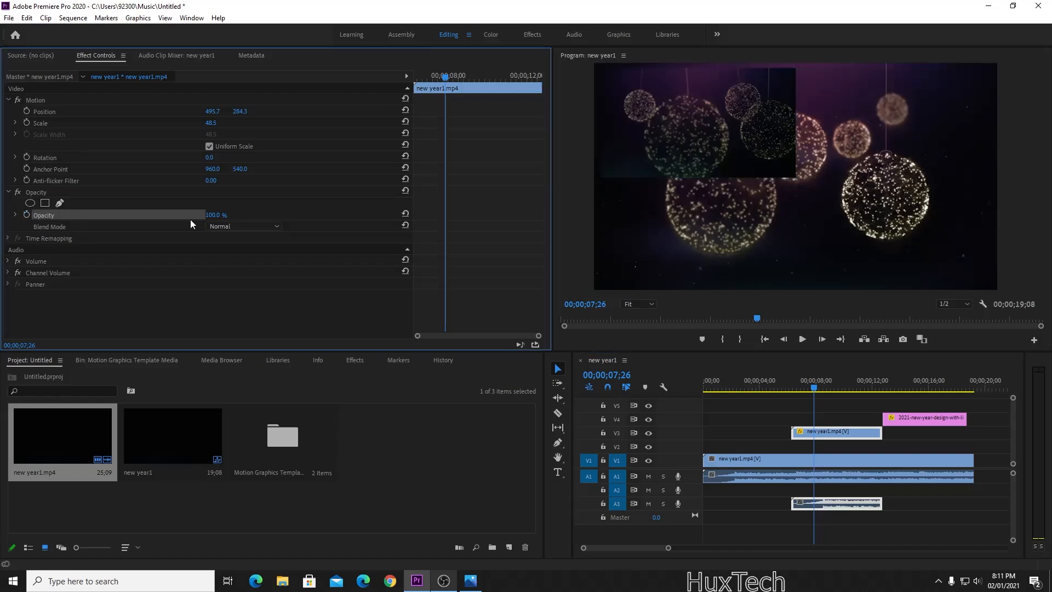
{"action": "left_click_drag", "start_coordinate": [218, 215], "coordinate": [201, 215]}
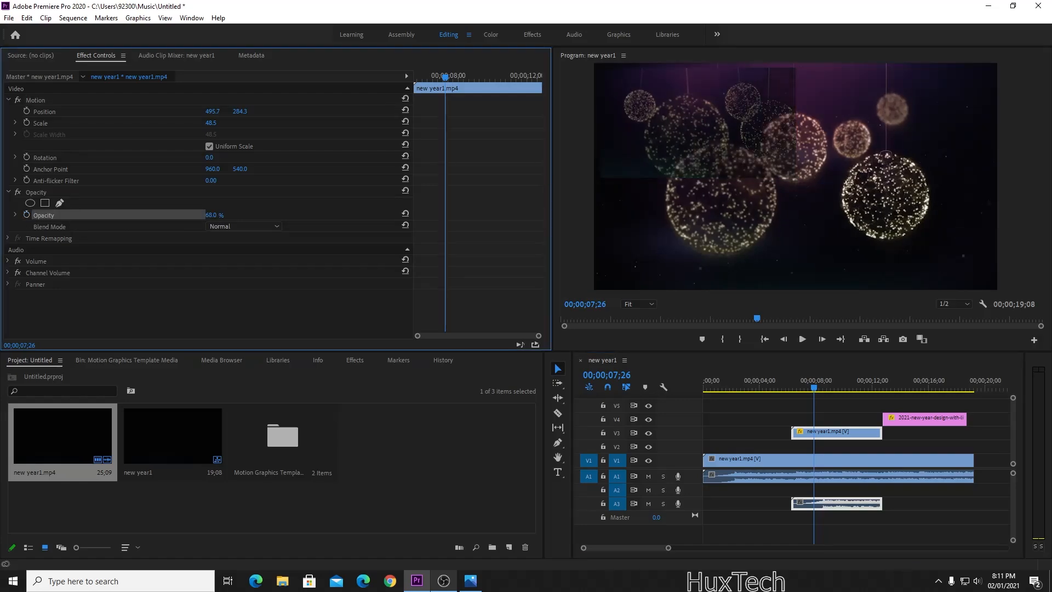
Preview the translucent inset, then delete the V3 overlay clip and its audio.
{"action": "left_click", "coordinate": [939, 502]}
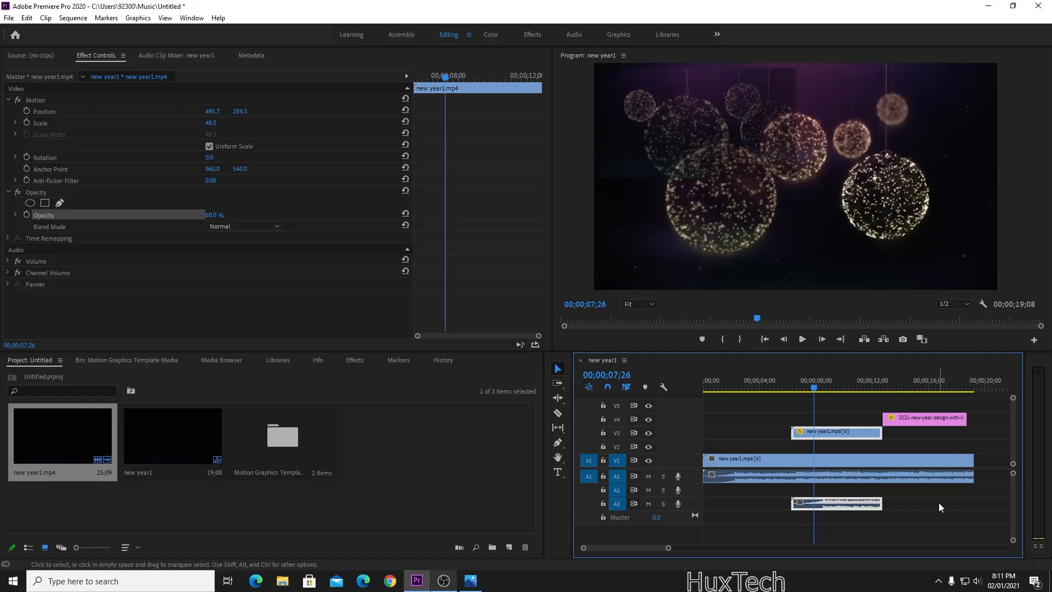
{"action": "key", "text": "space"}
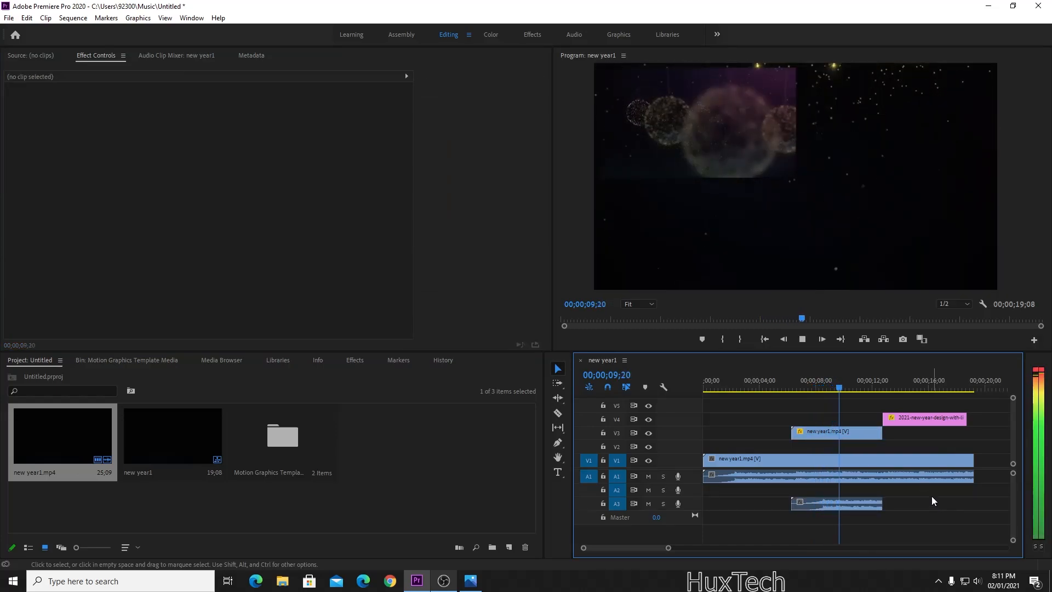
{"action": "key", "text": "space"}
{"action": "left_click", "coordinate": [856, 436]}
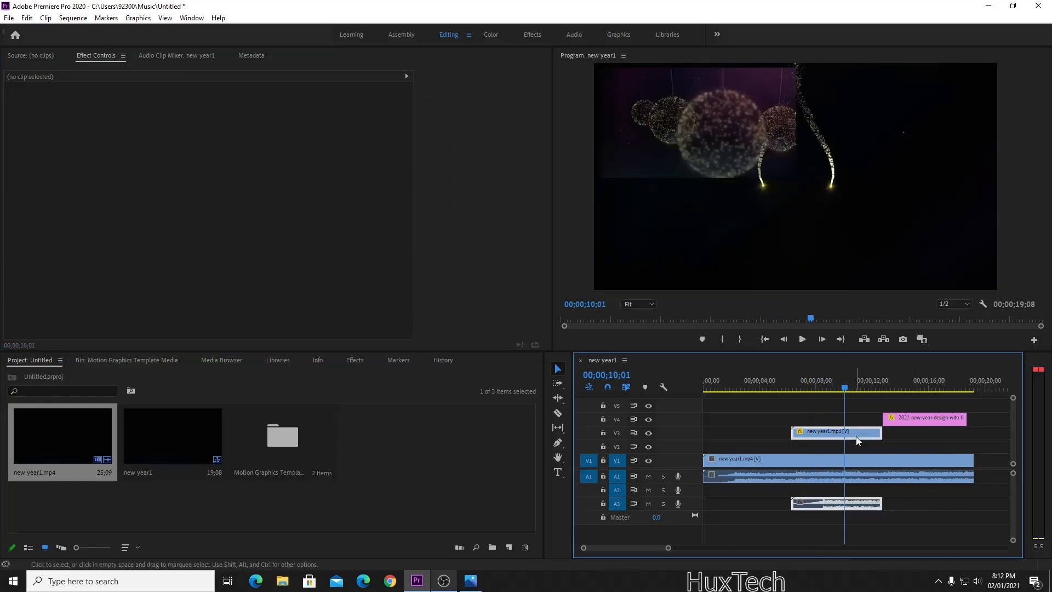
{"action": "key", "text": "Delete"}
Play from just before the 2021 graphic appears, around 12;20, to preview it.
{"action": "left_click", "coordinate": [899, 378]}
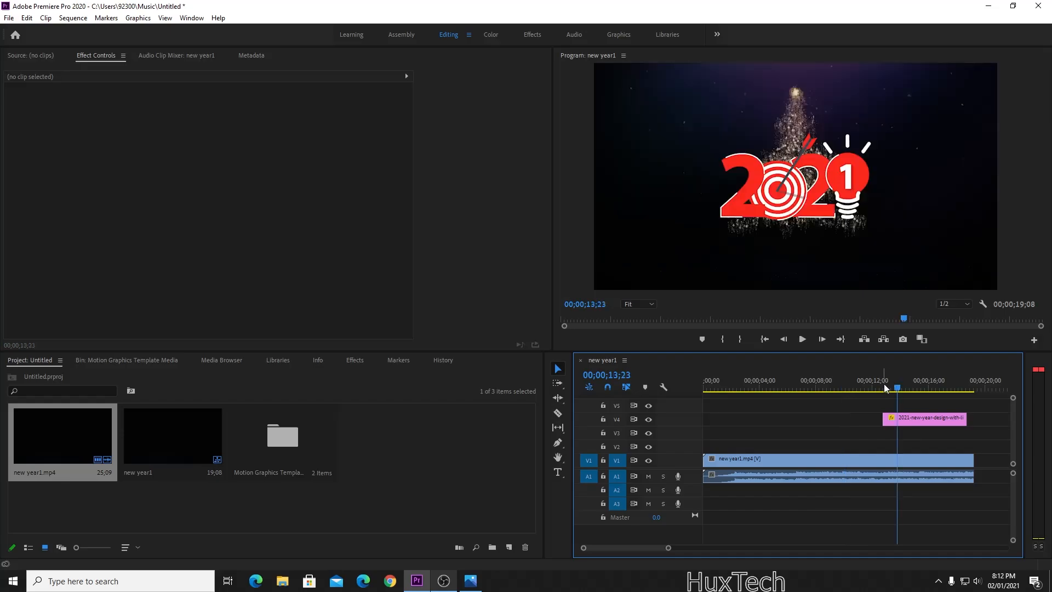
{"action": "left_click", "coordinate": [883, 384]}
{"action": "left_click", "coordinate": [885, 389]}
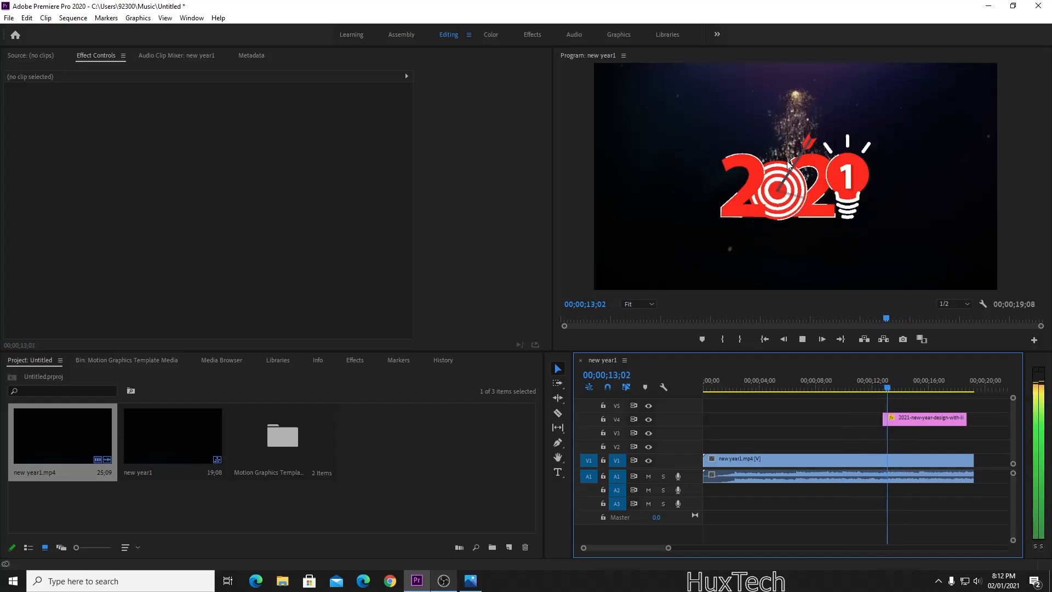
{"action": "left_click", "coordinate": [882, 389]}
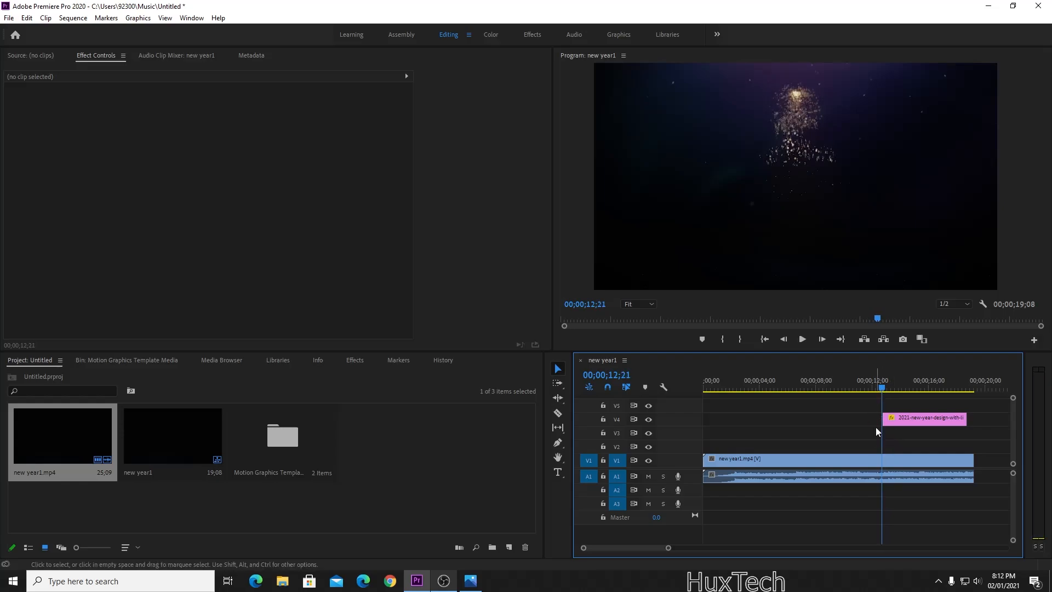
{"action": "key", "text": "space"}
{"action": "key", "text": "space"}
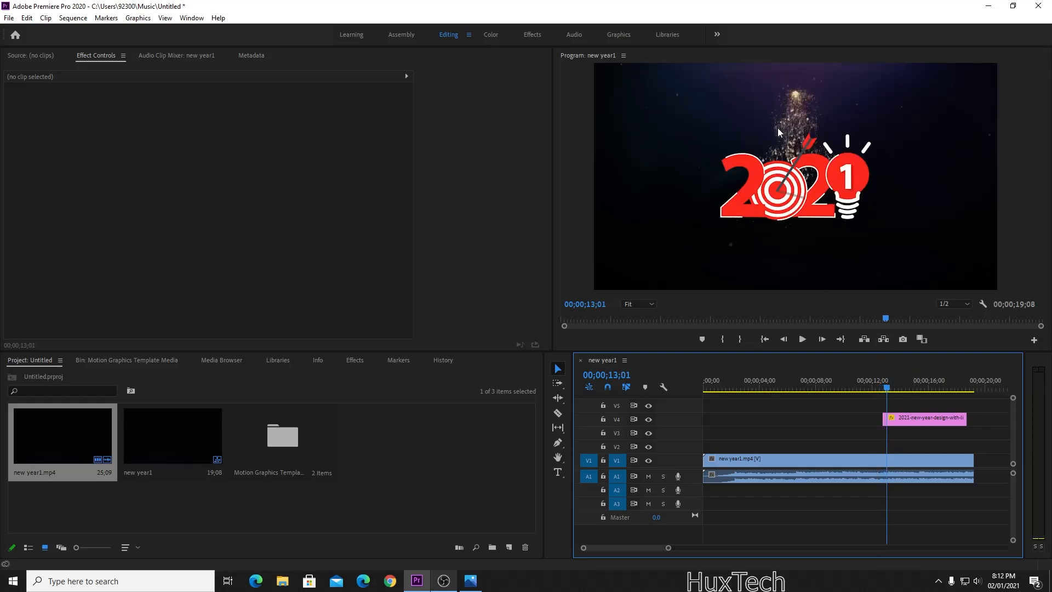
Apply Additive Dissolve to the start and end of the 2021 clip on V4.
{"action": "left_click", "coordinate": [354, 361]}
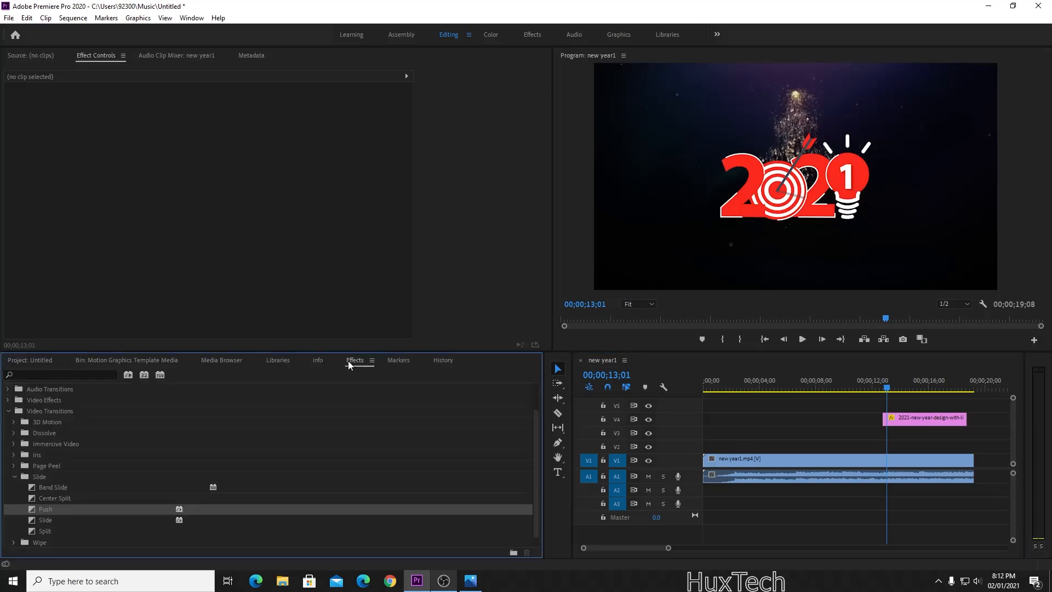
{"action": "scroll", "coordinate": [50, 485], "scroll_direction": "down", "scroll_amount": 1}
{"action": "scroll", "coordinate": [27, 466], "scroll_direction": "up", "scroll_amount": 4}
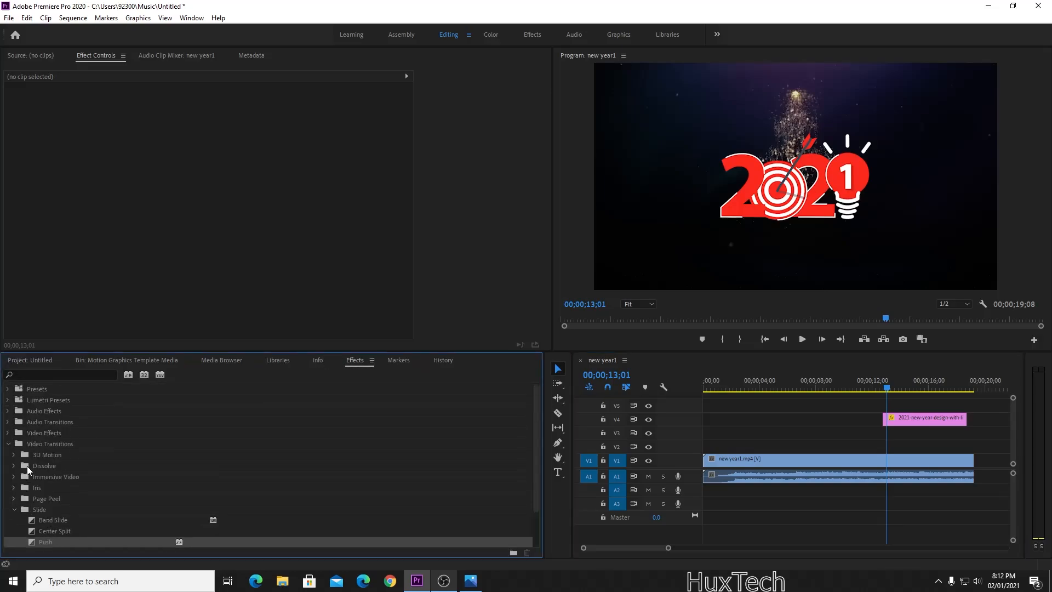
{"action": "left_click", "coordinate": [15, 467]}
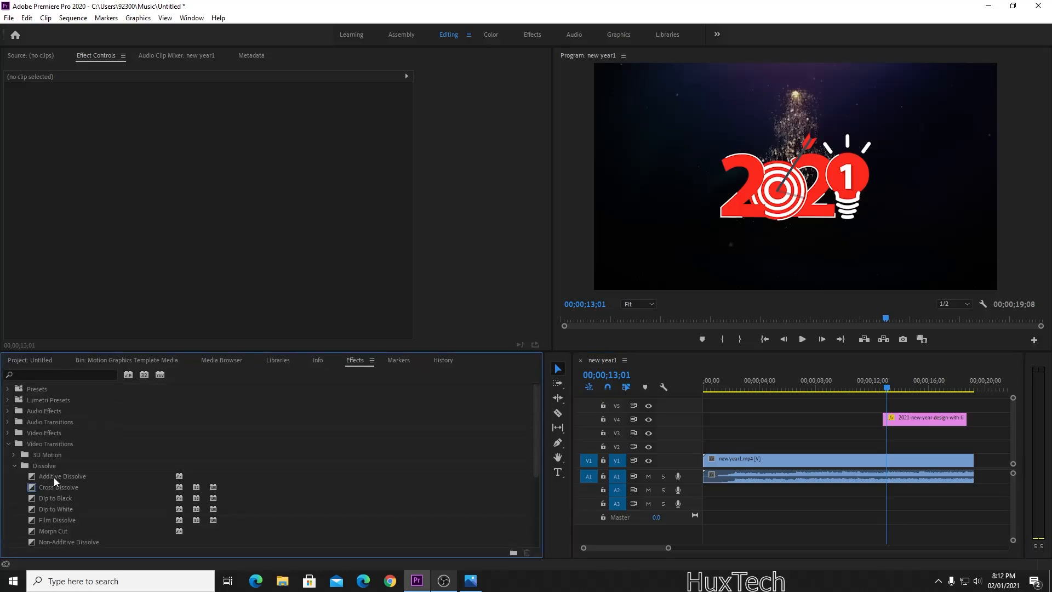
{"action": "left_click_drag", "start_coordinate": [65, 485], "coordinate": [890, 419]}
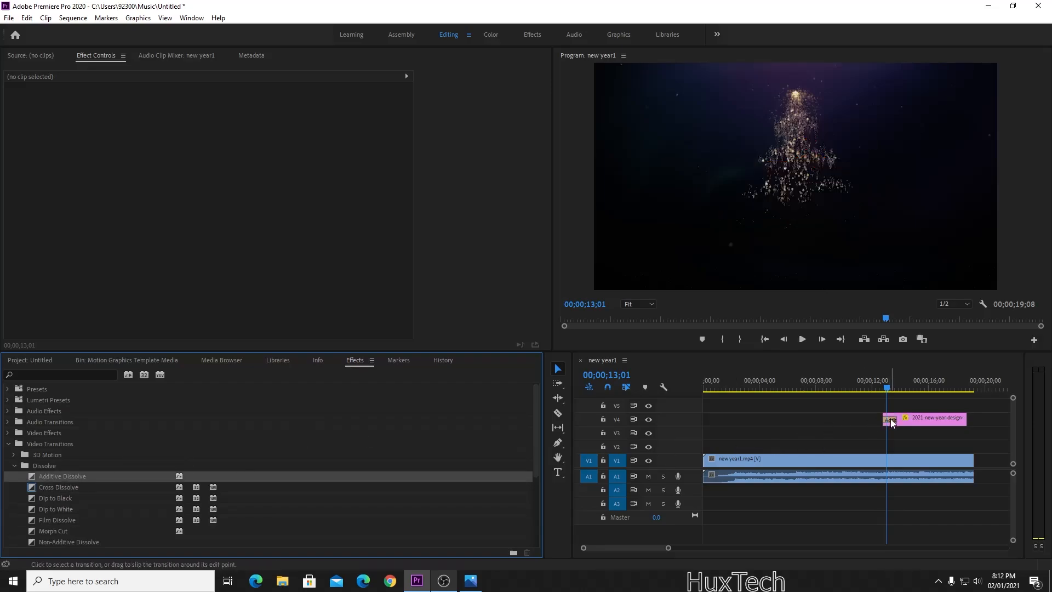
{"action": "left_click", "coordinate": [890, 419]}
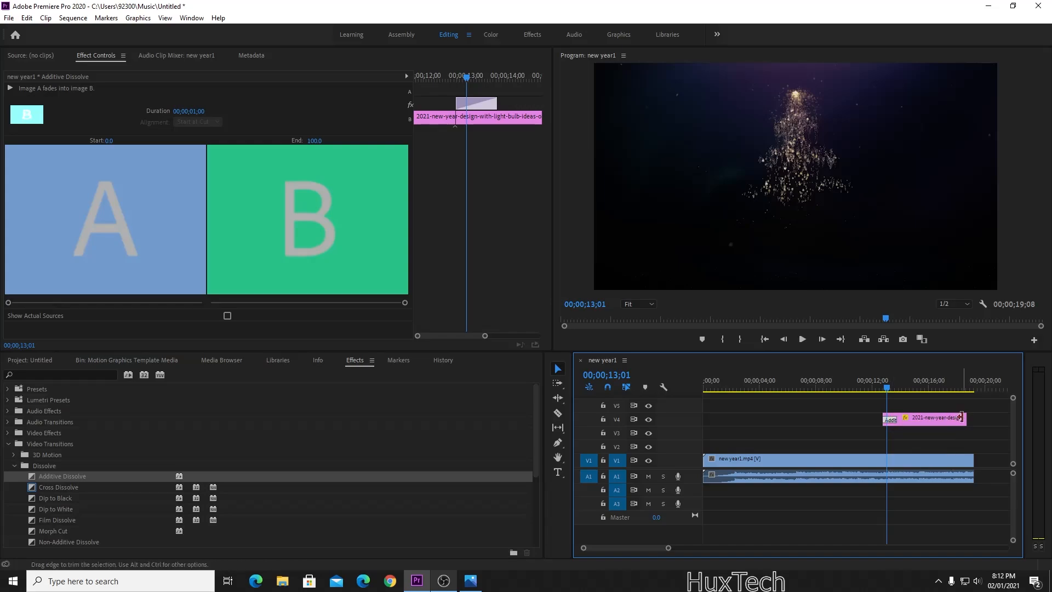
{"action": "left_click", "coordinate": [966, 420]}
{"action": "key", "text": "ctrl+v"}
Preview the dissolves and lengthen the opening Additive Dissolve to 00;00;02;17.
{"action": "left_click", "coordinate": [882, 379]}
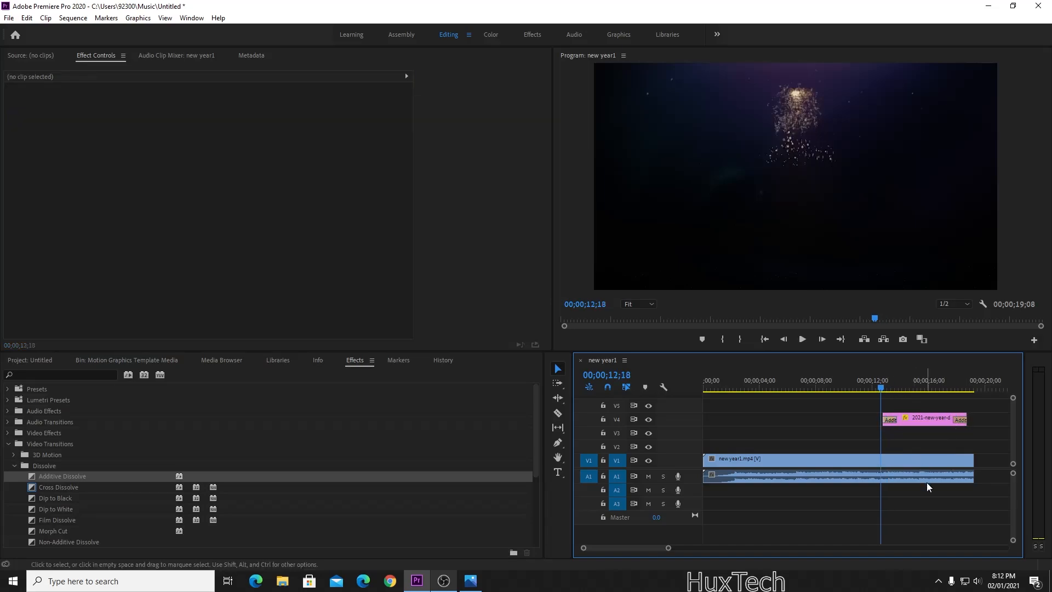
{"action": "key", "text": "space"}
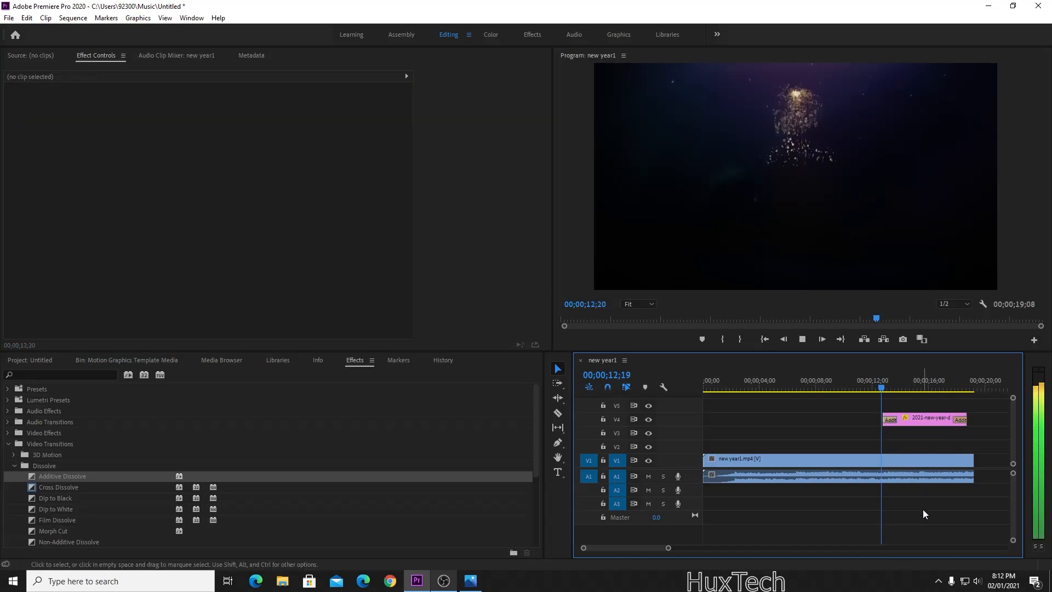
{"action": "left_click", "coordinate": [881, 384]}
{"action": "key", "text": "equal"}
{"action": "key", "text": "equal"}
{"action": "key", "text": "equal"}
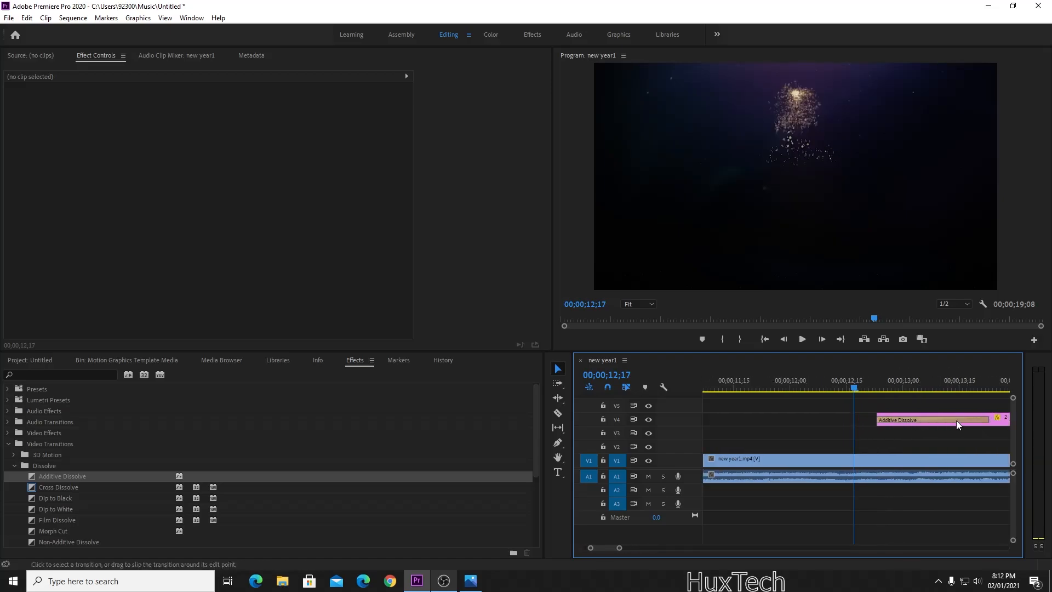
{"action": "key", "text": "minus"}
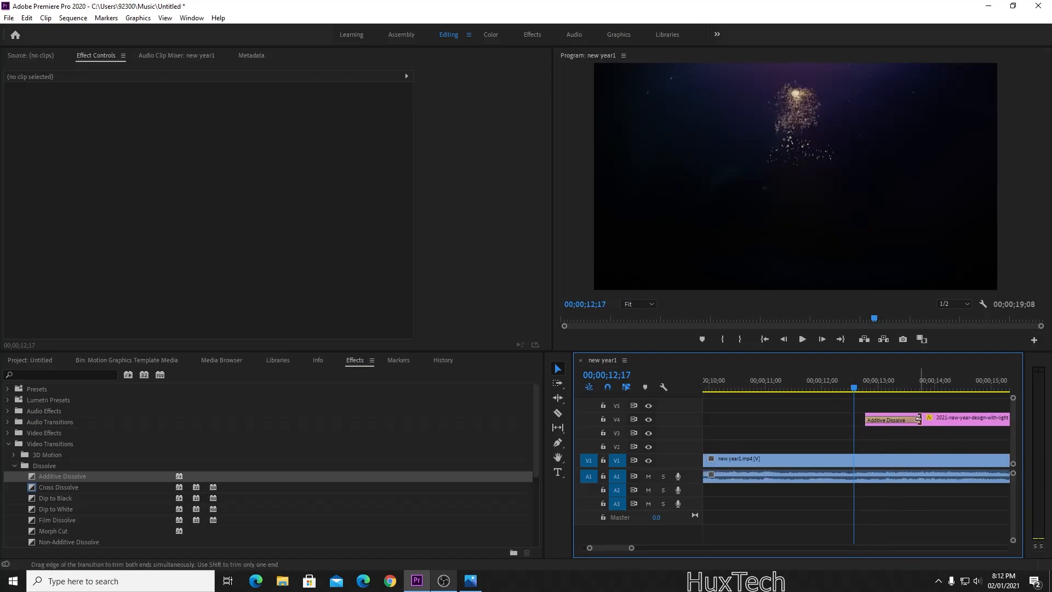
{"action": "left_click", "coordinate": [915, 423]}
{"action": "key", "text": "minus"}
{"action": "key", "text": "minus"}
{"action": "key", "text": "minus"}
{"action": "key", "text": "space"}
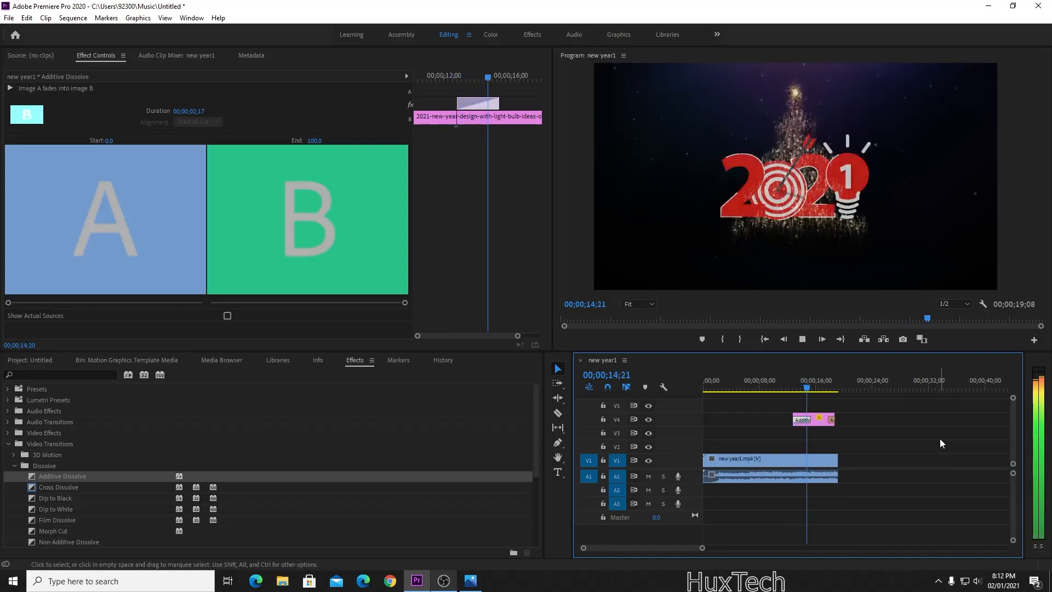
Extend the 2021 clip to the end of the video and play it back.
{"action": "key", "text": "space"}
{"action": "left_click_drag", "start_coordinate": [842, 416], "coordinate": [845, 419]}
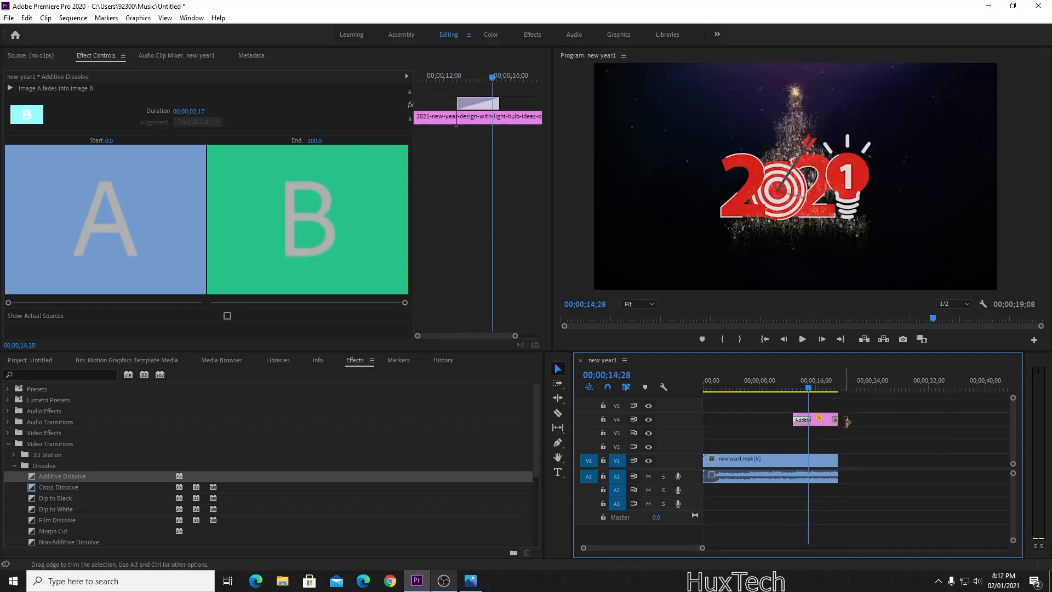
{"action": "left_click", "coordinate": [789, 384]}
{"action": "left_click", "coordinate": [900, 442]}
{"action": "key", "text": "space"}
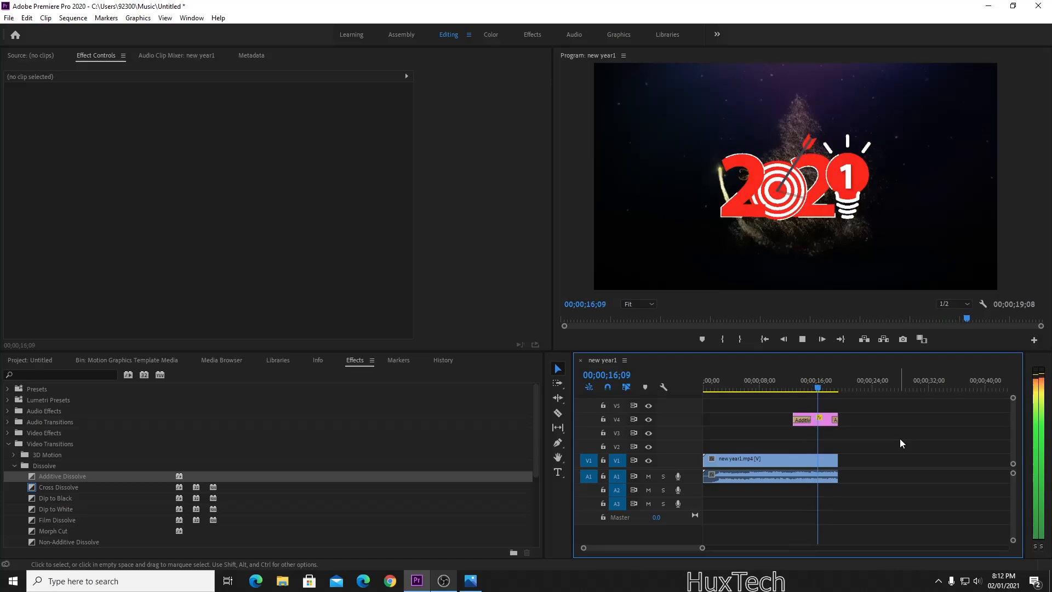
{"action": "key", "text": "space"}
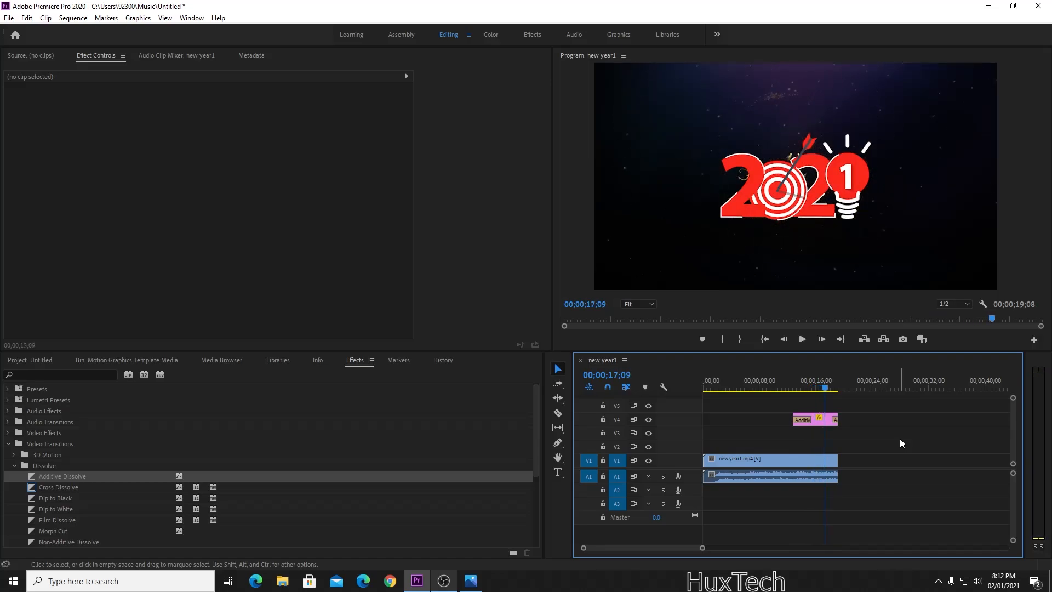
Scale the 2021 graphic to 10.8 at 307.8, 242.6, then drag the clip earlier.
{"action": "left_click", "coordinate": [789, 221]}
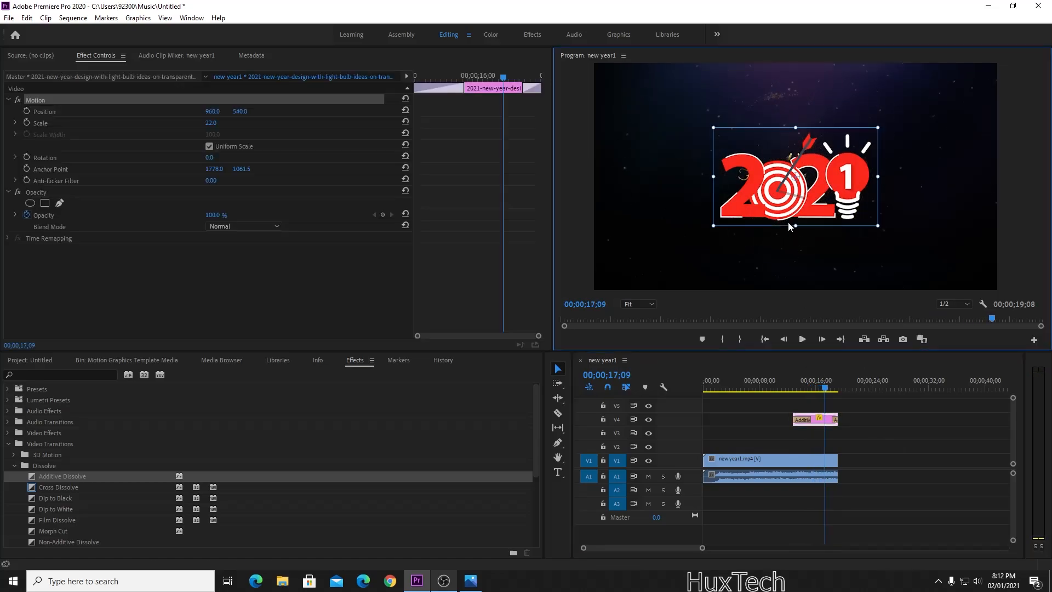
{"action": "left_click_drag", "start_coordinate": [719, 174], "coordinate": [636, 126]}
{"action": "left_click", "coordinate": [879, 438]}
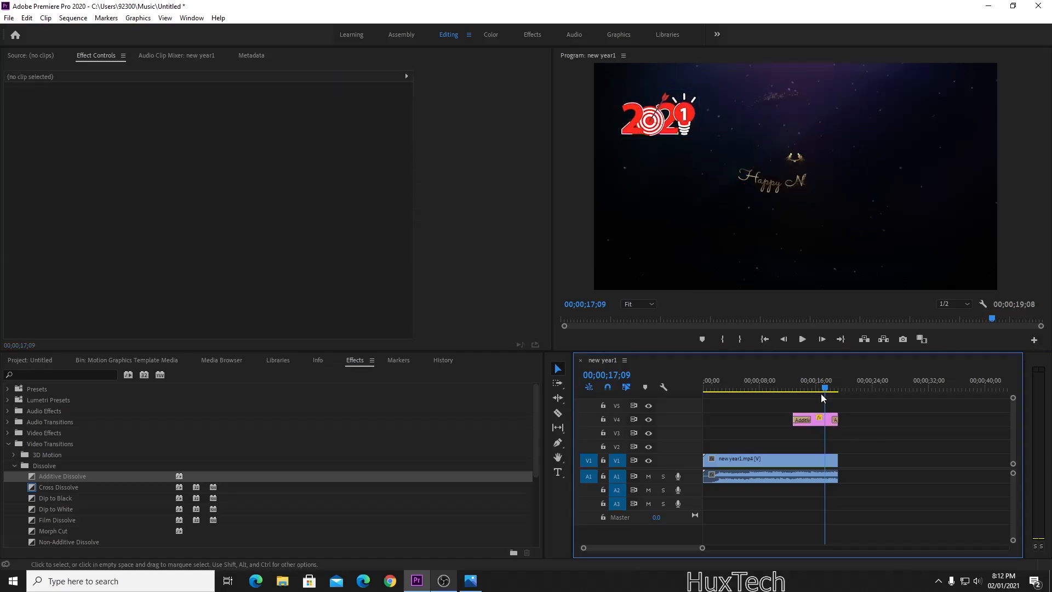
{"action": "left_click", "coordinate": [792, 386]}
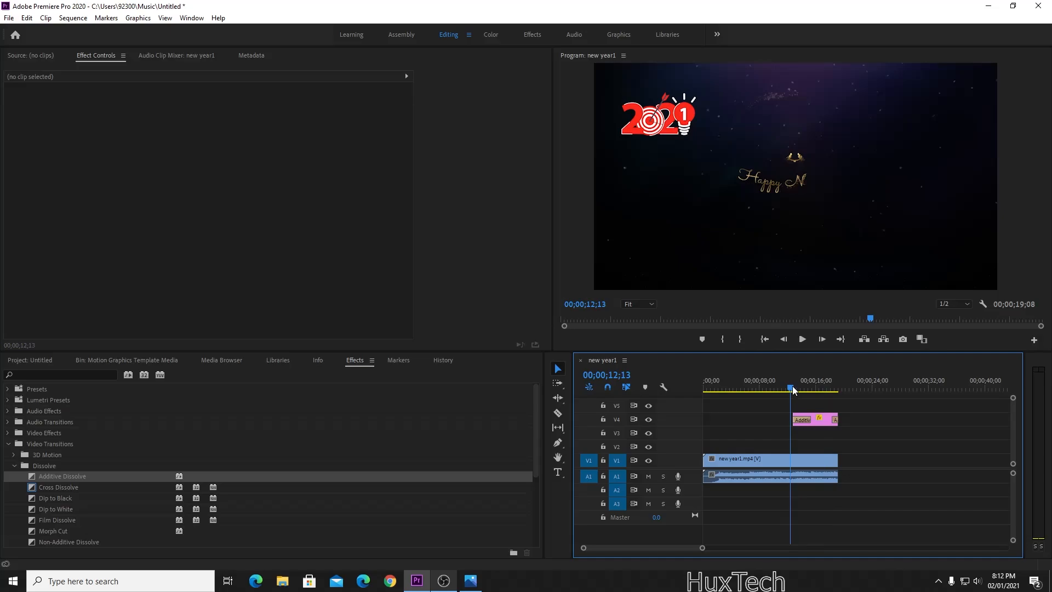
{"action": "left_click_drag", "start_coordinate": [794, 387], "coordinate": [831, 393]}
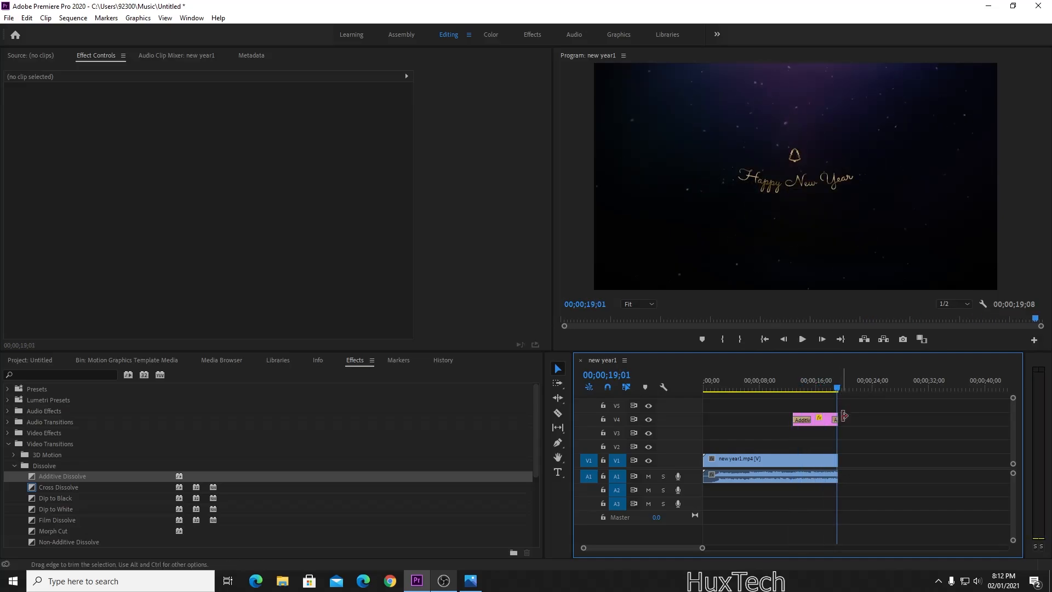
{"action": "left_click_drag", "start_coordinate": [836, 419], "coordinate": [766, 433]}
Drop the 2021 clip on V3, then delete it, leaving only new year1.mp4 and its audio.
{"action": "left_click", "coordinate": [738, 390]}
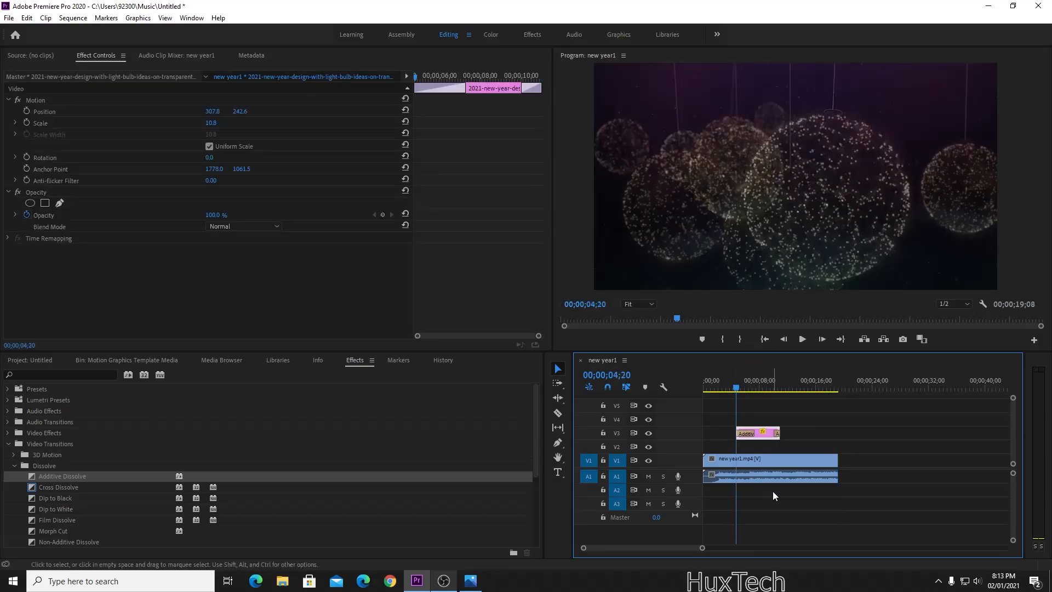
{"action": "left_click", "coordinate": [772, 491]}
{"action": "left_click", "coordinate": [768, 437]}
{"action": "key", "text": "Delete"}
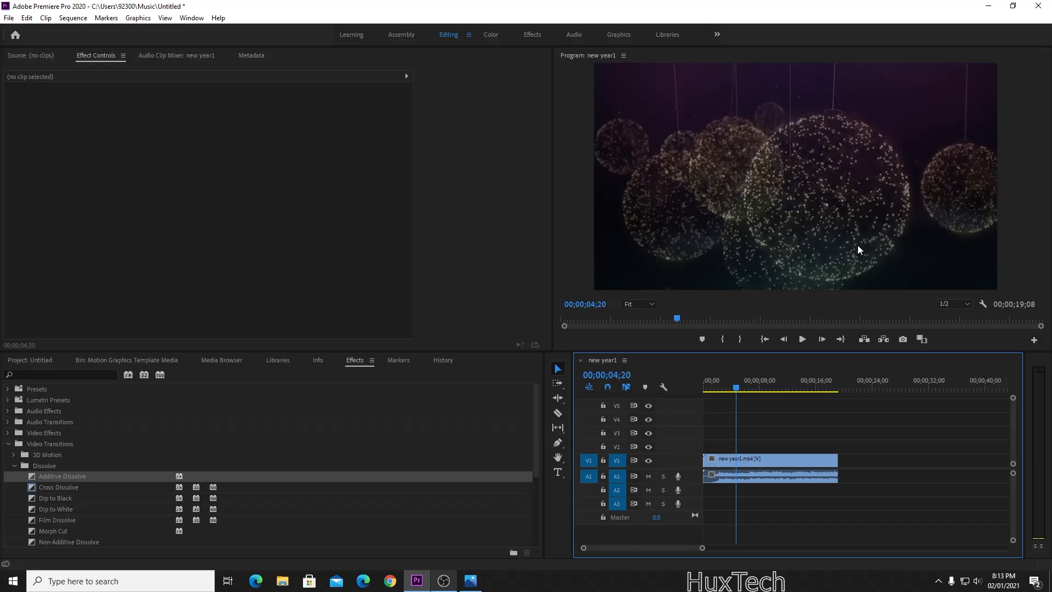
{"action": "left_click", "coordinate": [557, 442]}
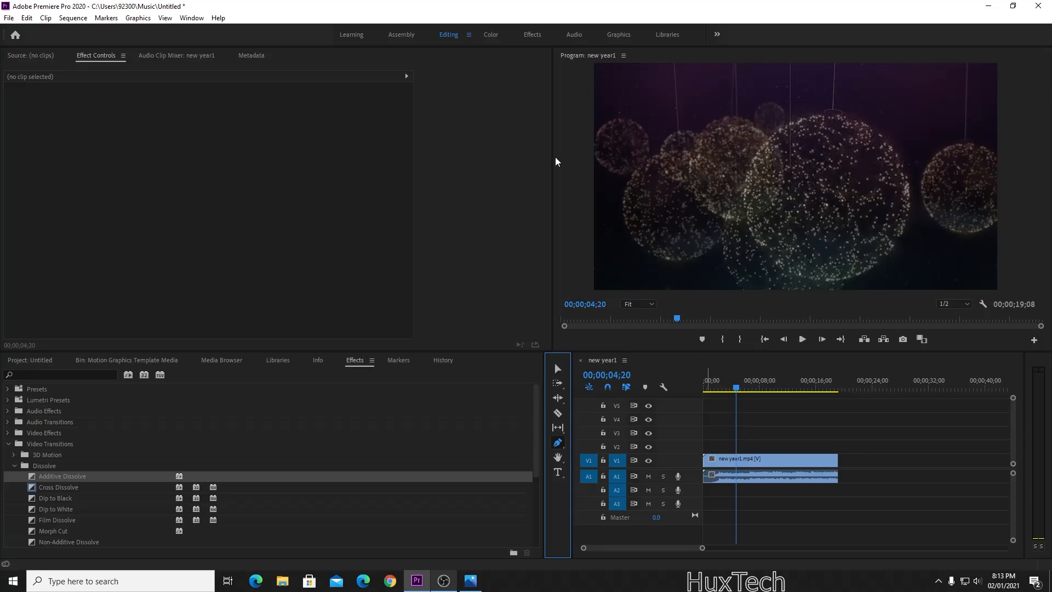
Draw a four-corner Pen shape covering the whole frame.
{"action": "left_click", "coordinate": [599, 69]}
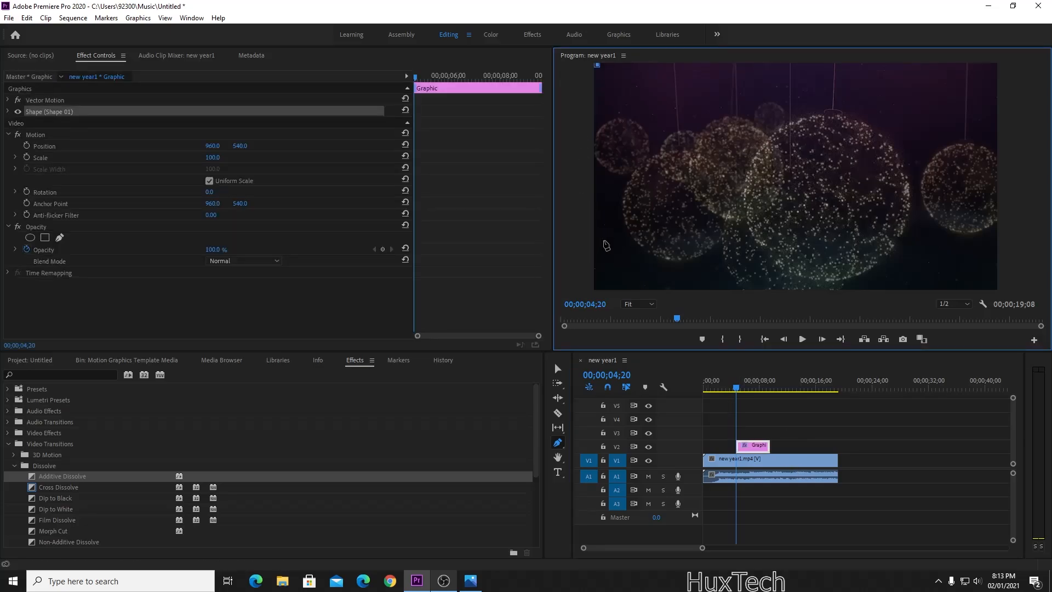
{"action": "left_click", "coordinate": [597, 289]}
{"action": "left_click", "coordinate": [997, 288]}
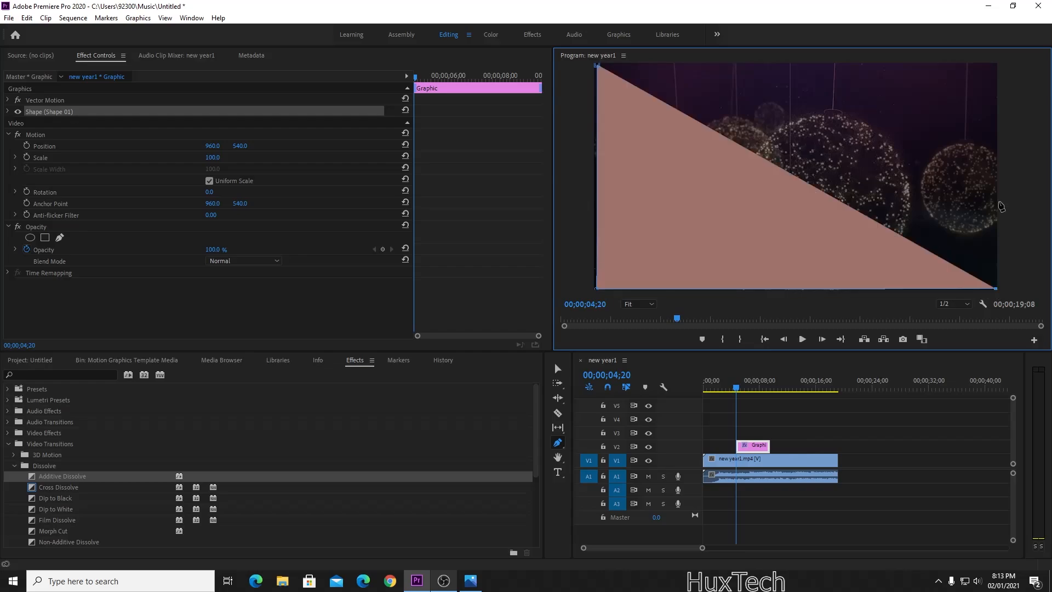
{"action": "left_click", "coordinate": [996, 66]}
{"action": "left_click", "coordinate": [598, 68]}
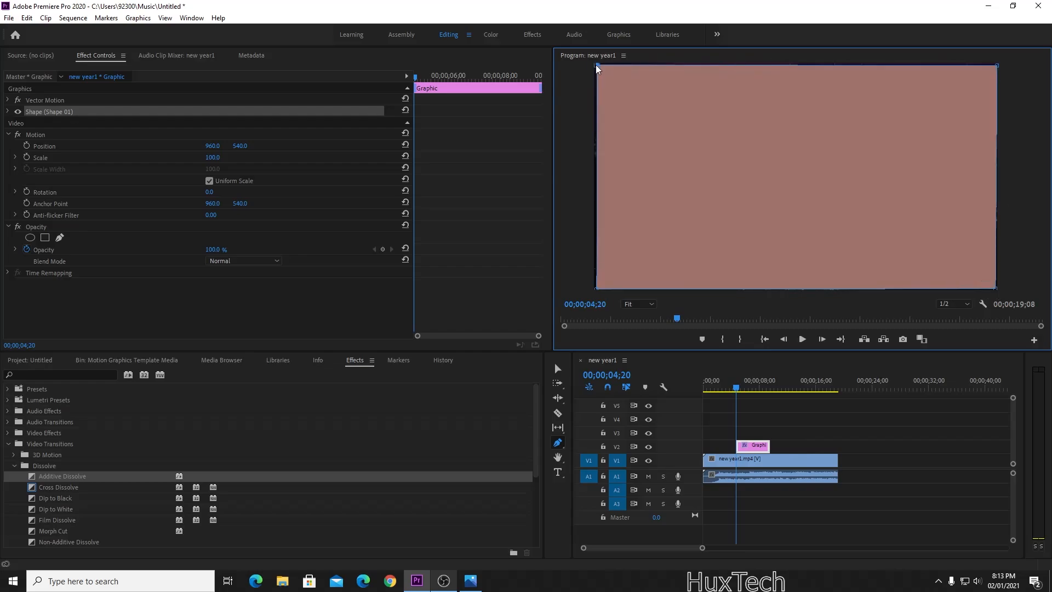
Set the shape's fill to white FFFFFF and stretch its corners out to the frame edges.
{"action": "left_click", "coordinate": [7, 111]}
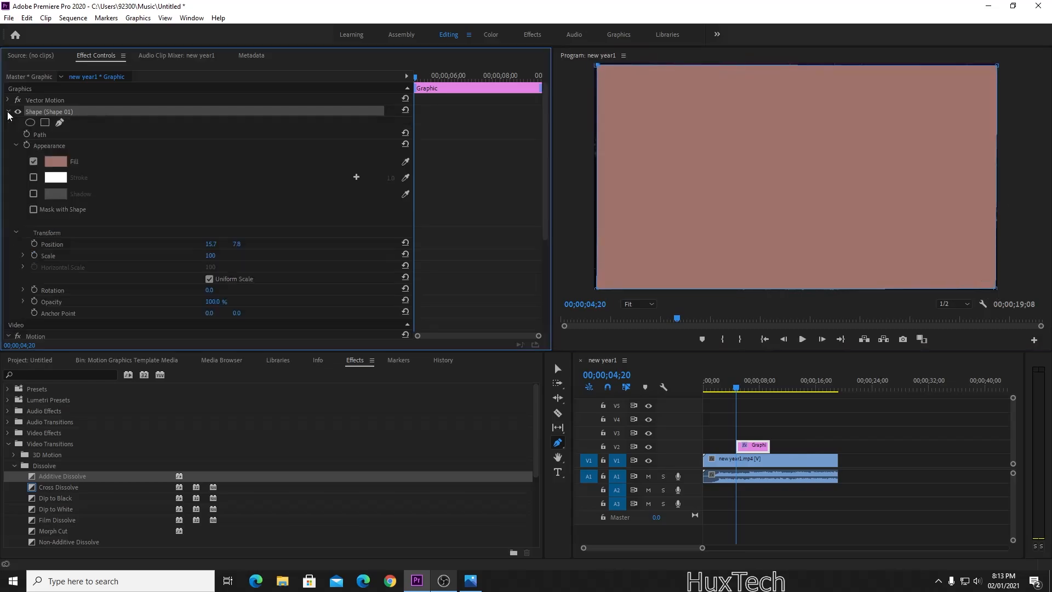
{"action": "left_click", "coordinate": [56, 161]}
{"action": "left_click", "coordinate": [464, 295]}
{"action": "left_click_drag", "start_coordinate": [465, 295], "coordinate": [574, 420]}
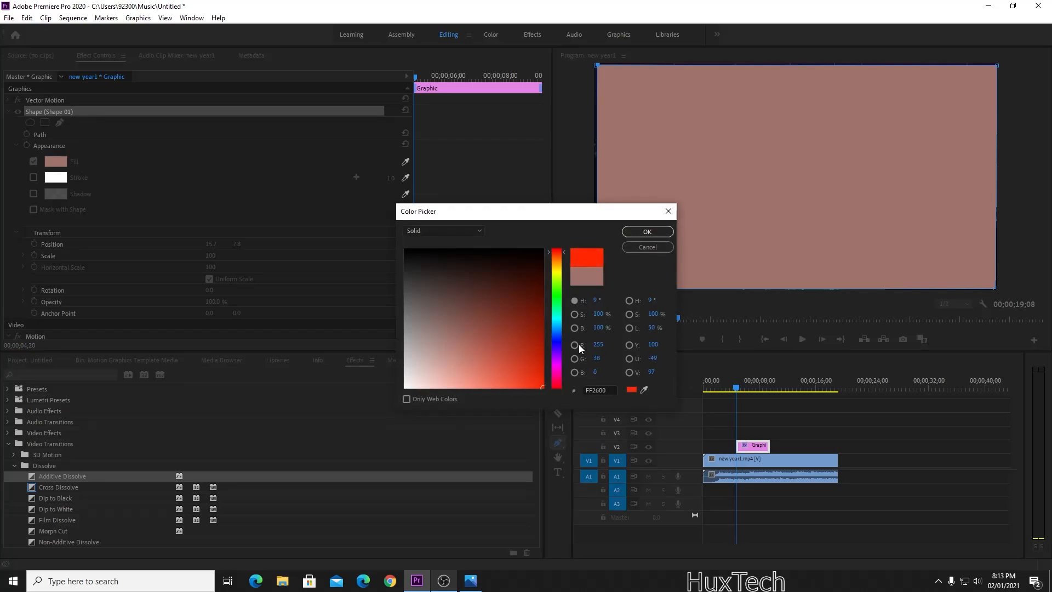
{"action": "left_click_drag", "start_coordinate": [557, 344], "coordinate": [559, 391]}
{"action": "left_click_drag", "start_coordinate": [480, 357], "coordinate": [343, 404]}
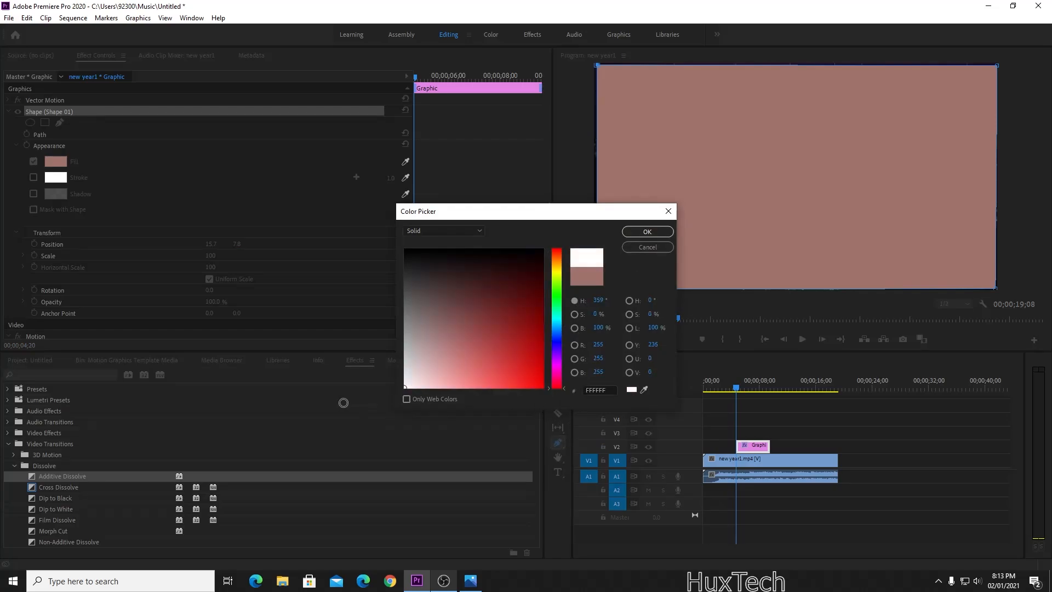
{"action": "left_click", "coordinate": [649, 232]}
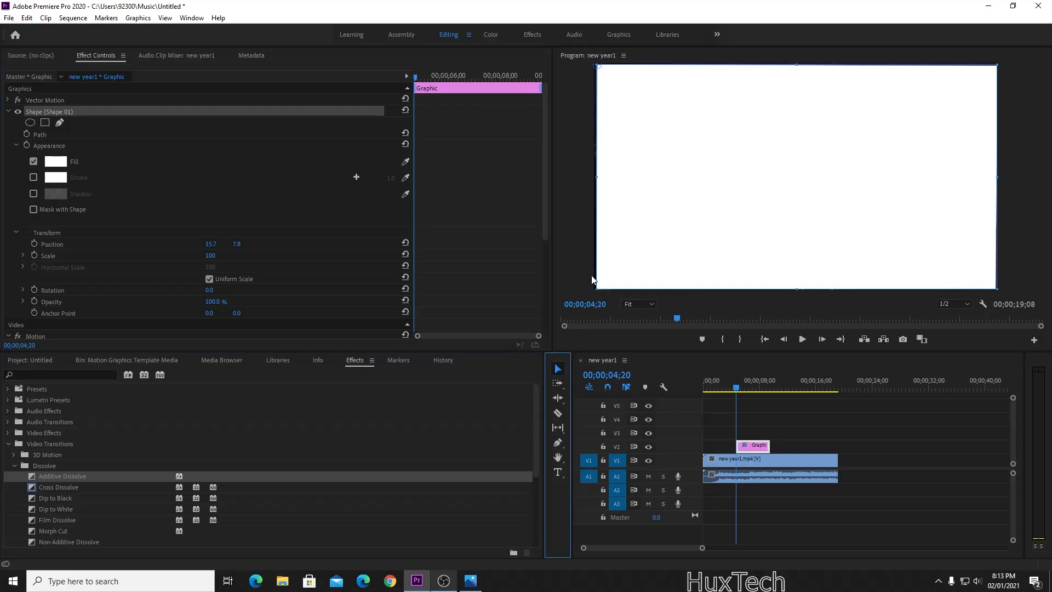
{"action": "left_click_drag", "start_coordinate": [599, 288], "coordinate": [596, 290]}
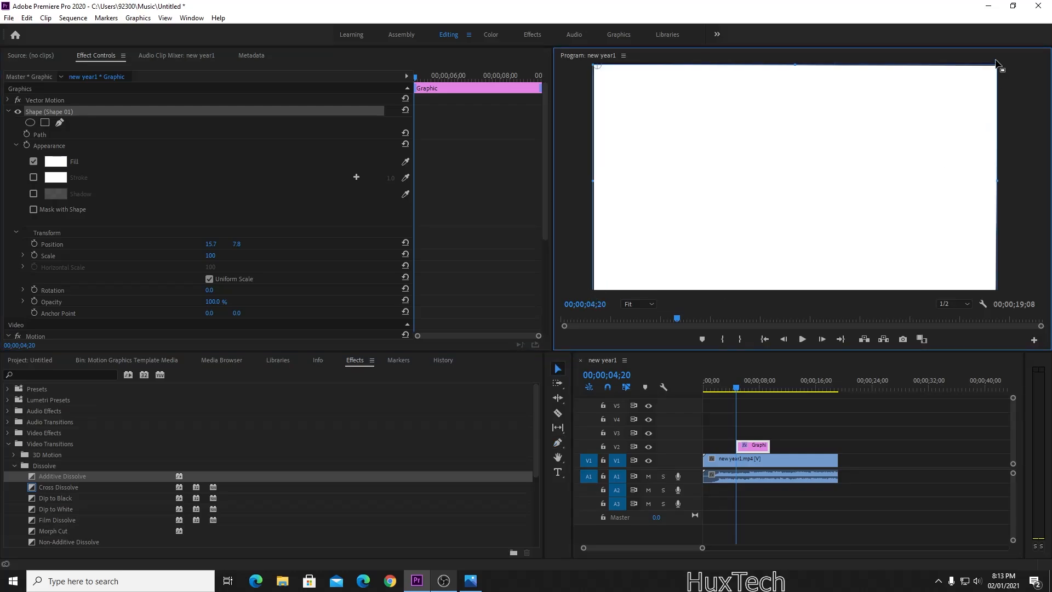
{"action": "left_click_drag", "start_coordinate": [999, 64], "coordinate": [999, 62]}
{"action": "left_click", "coordinate": [936, 411]}
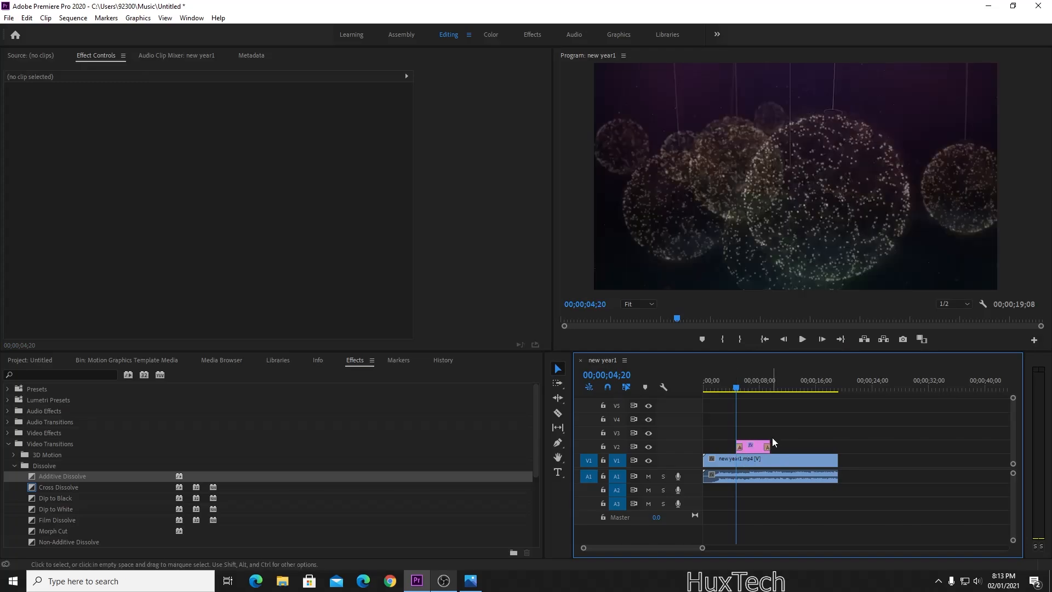
Preview the white shape, discard trial text boxes, and lock track V1.
{"action": "key", "text": "space"}
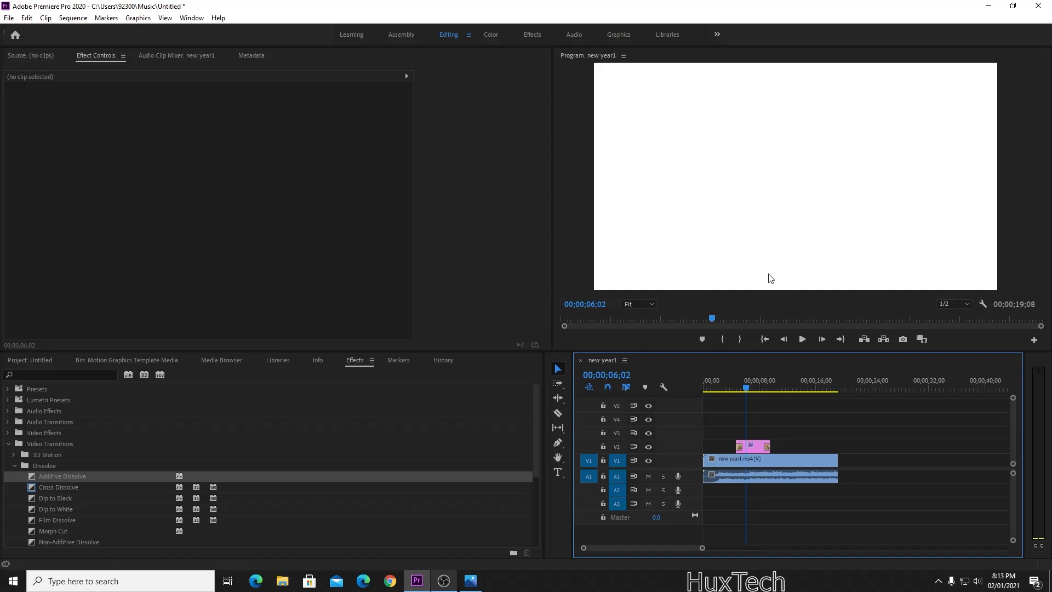
{"action": "left_click", "coordinate": [558, 472]}
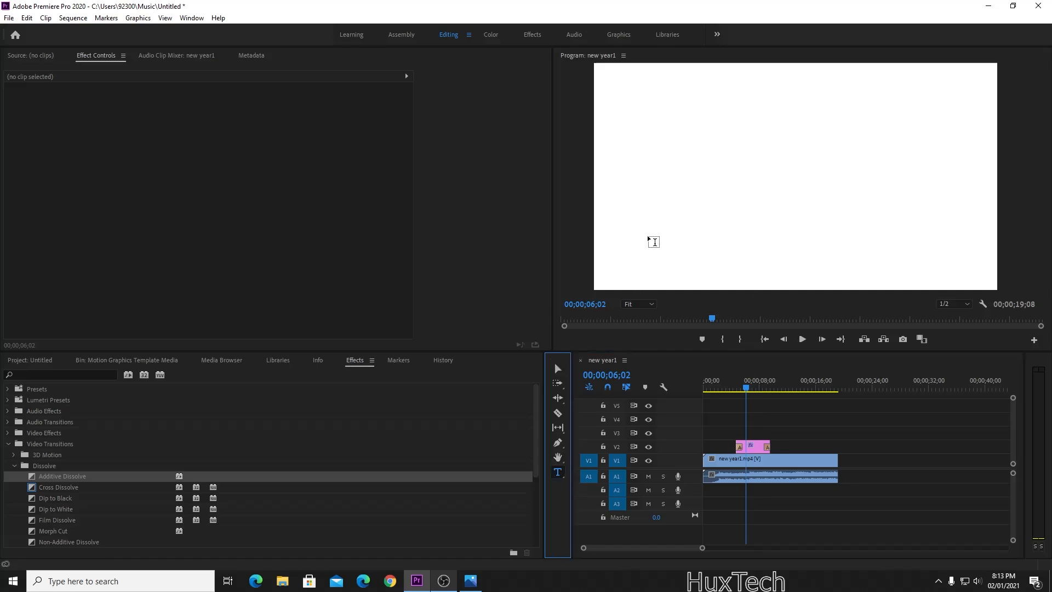
{"action": "left_click", "coordinate": [656, 207]}
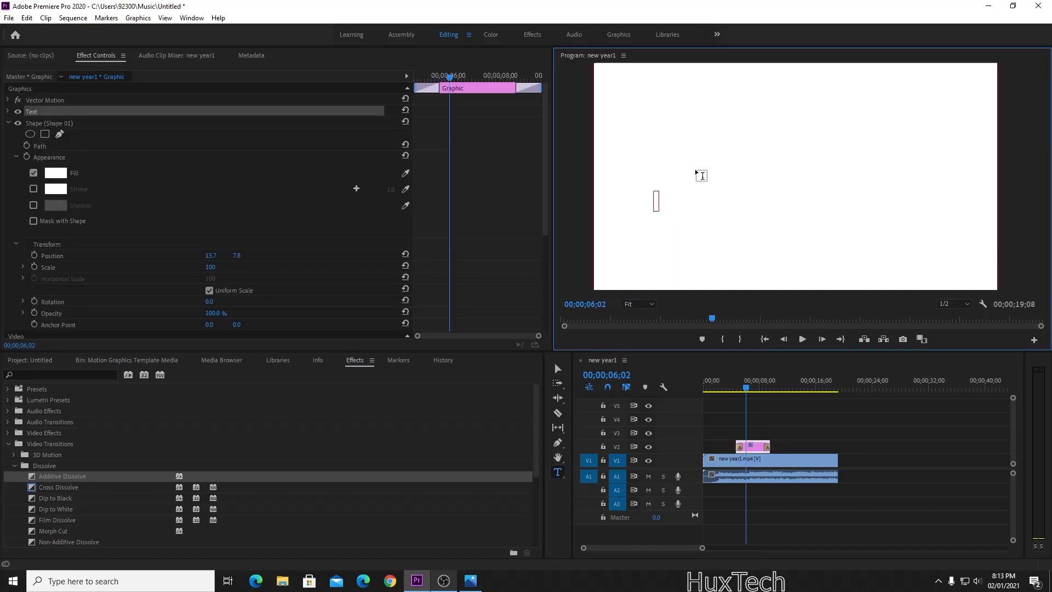
{"action": "key", "text": "Escape"}
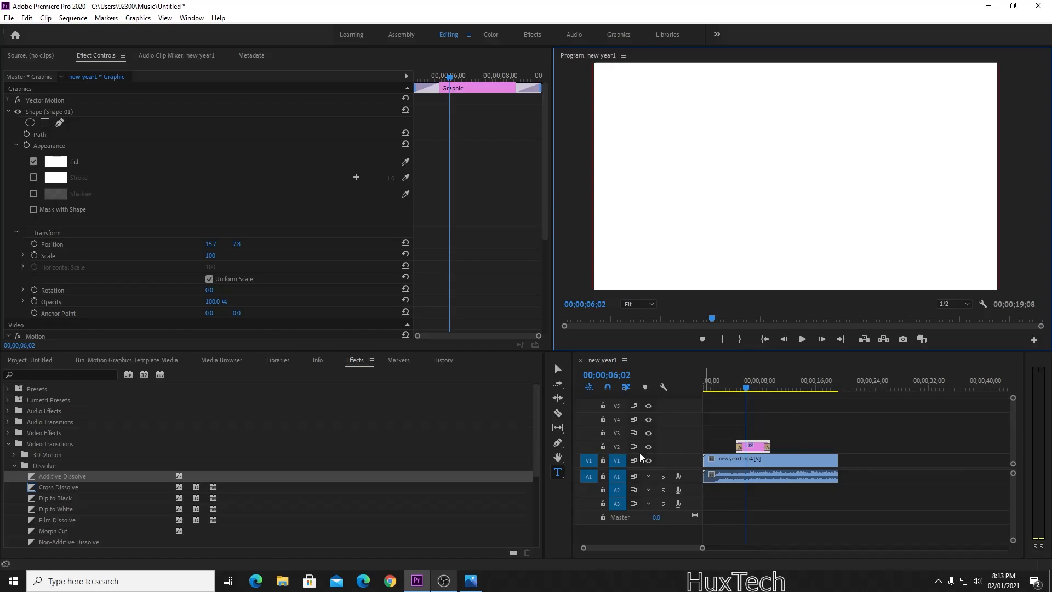
{"action": "left_click", "coordinate": [604, 447]}
{"action": "left_click", "coordinate": [604, 461]}
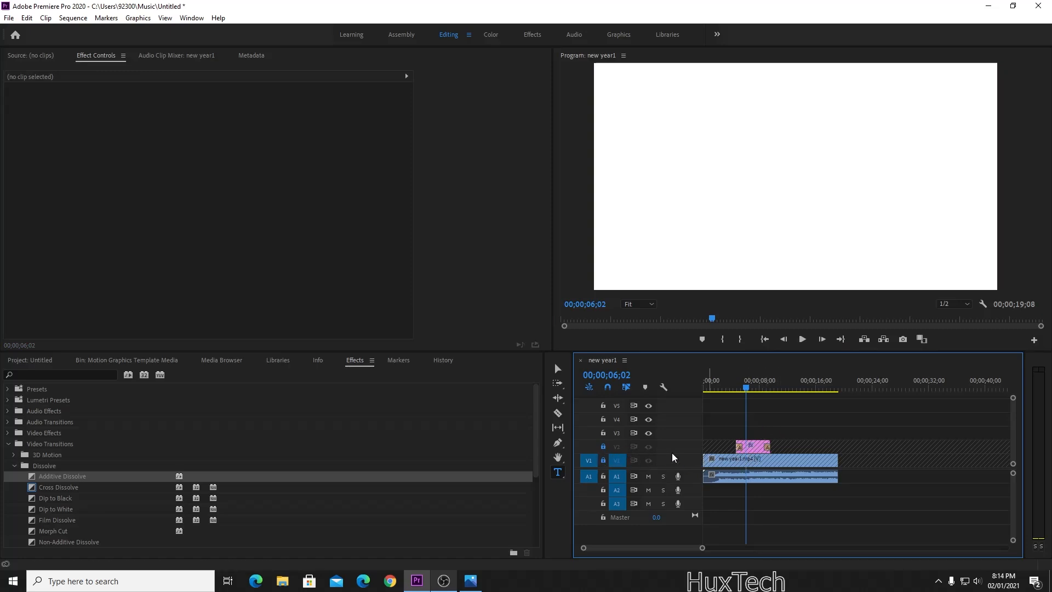
{"action": "left_click", "coordinate": [711, 158]}
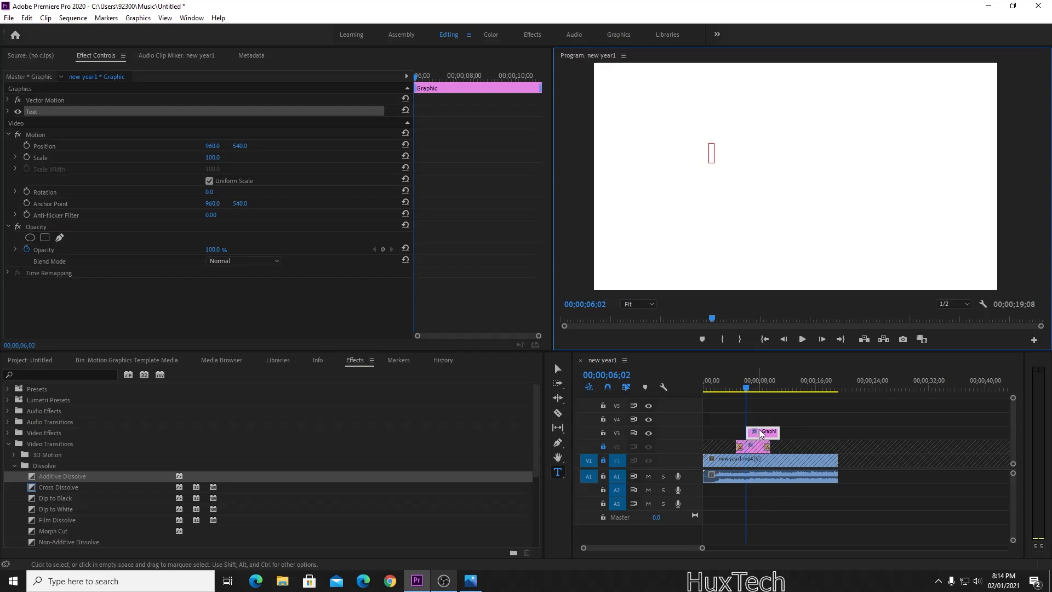
{"action": "key", "text": "ctrl+z"}
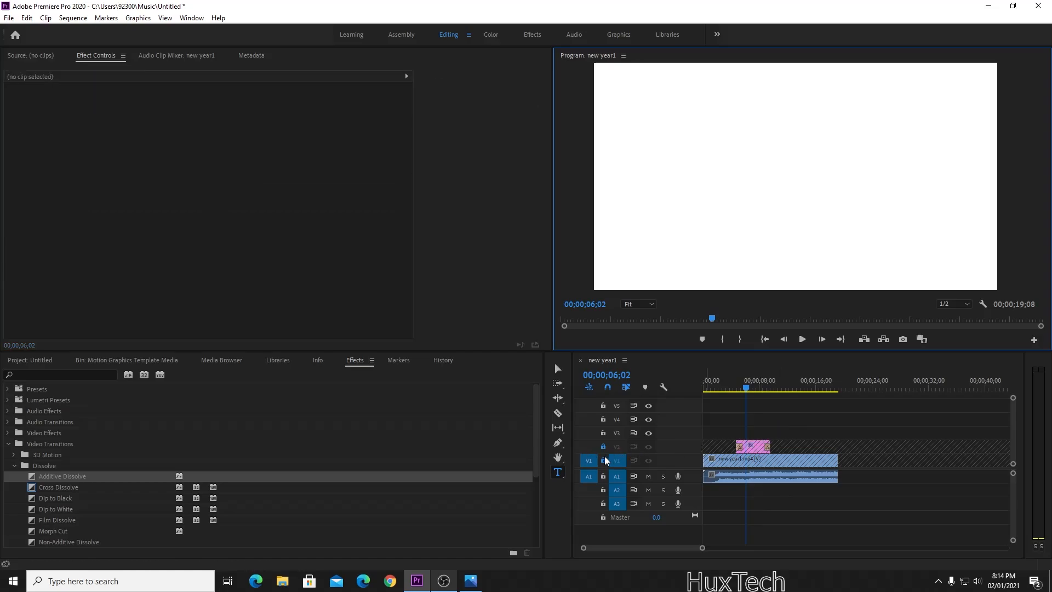
{"action": "left_click", "coordinate": [604, 446]}
Type test text 'asas' in a new text box, then delete it.
{"action": "left_click", "coordinate": [678, 163]}
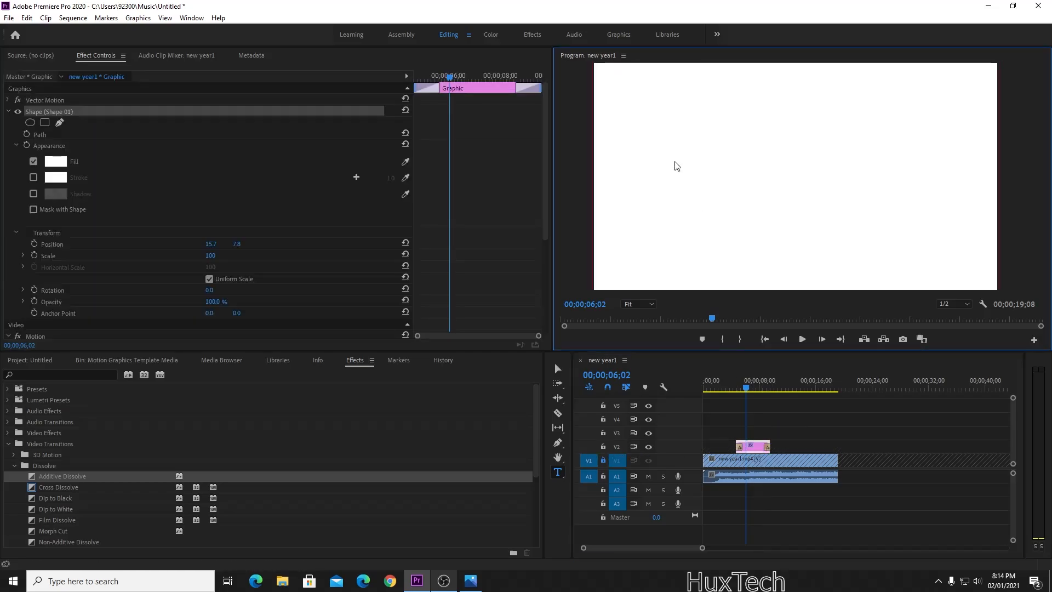
{"action": "type", "text": "asas"}
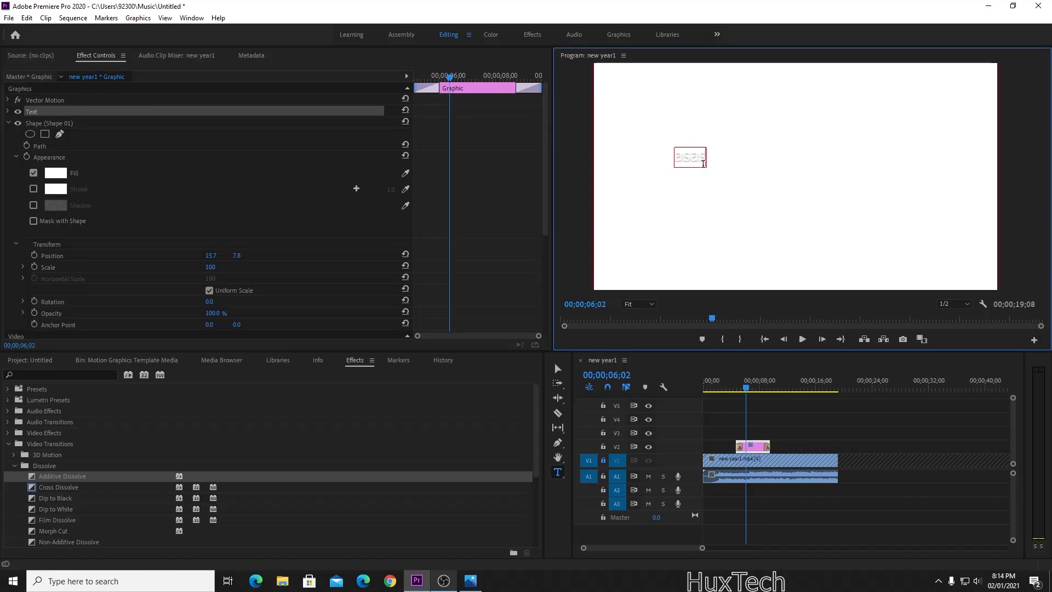
{"action": "key", "text": "ctrl+a"}
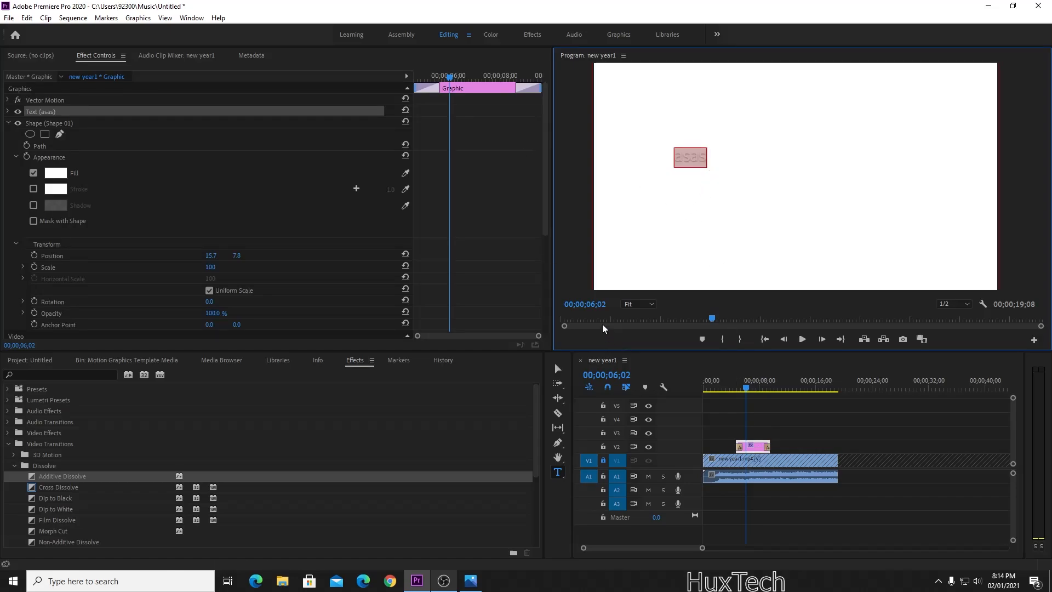
{"action": "key", "text": "BackSpace"}
{"action": "left_click", "coordinate": [558, 369]}
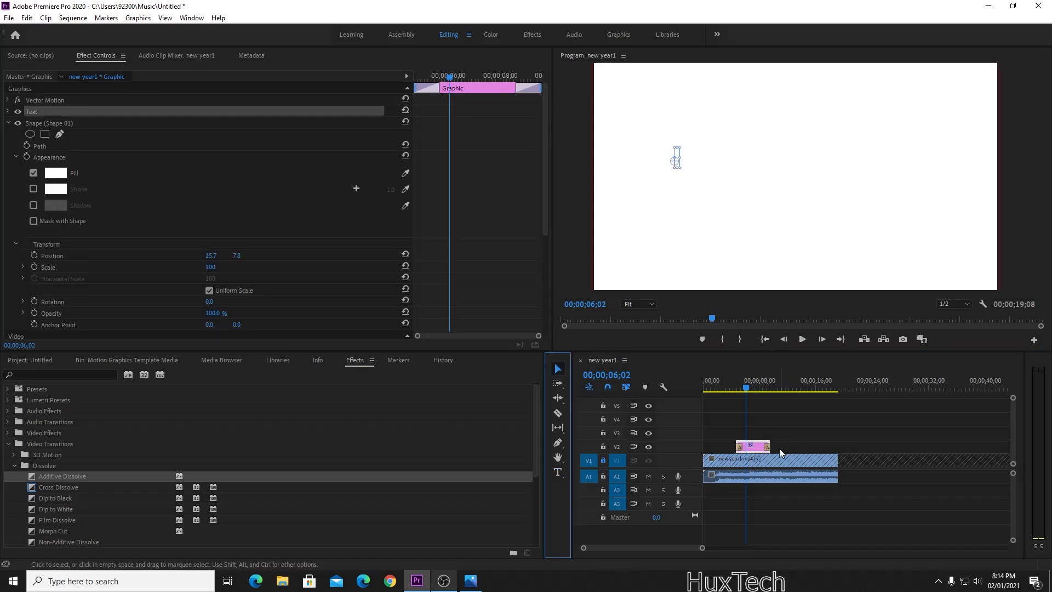
{"action": "left_click", "coordinate": [772, 501]}
Trim the end of the V2 graphic clip and preview the result.
{"action": "left_click", "coordinate": [603, 446]}
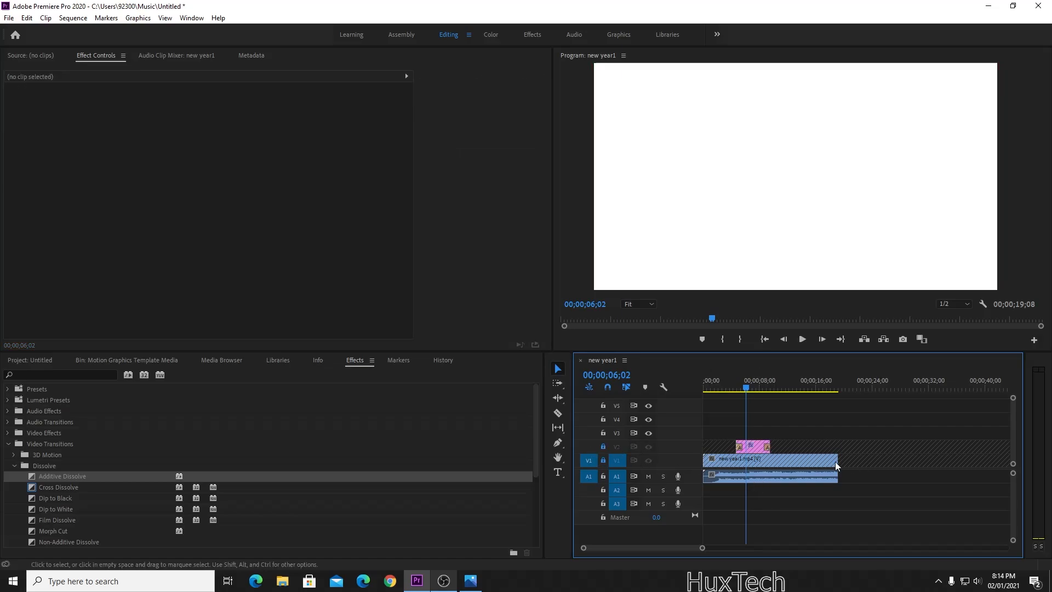
{"action": "left_click", "coordinate": [604, 447]}
{"action": "left_click", "coordinate": [753, 446]}
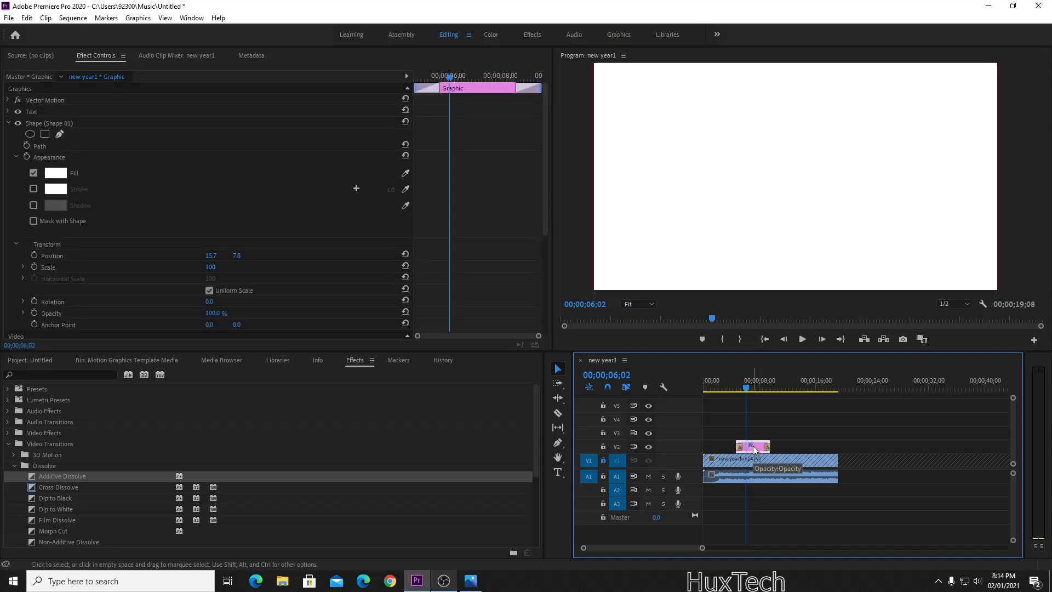
{"action": "left_click", "coordinate": [733, 381]}
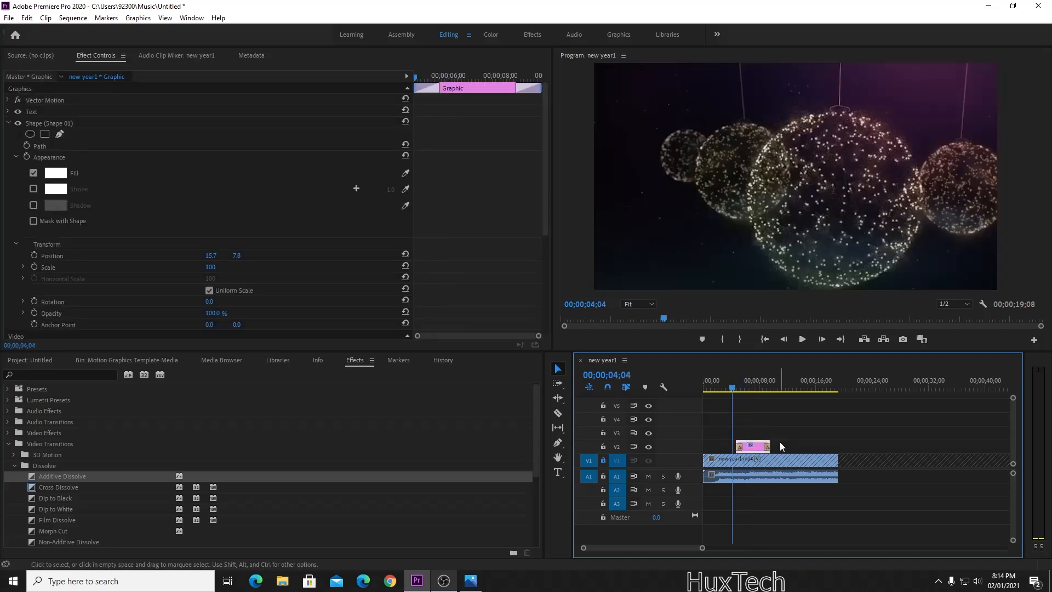
{"action": "left_click_drag", "start_coordinate": [780, 444], "coordinate": [763, 444]}
{"action": "left_click", "coordinate": [767, 508]}
{"action": "key", "text": "space"}
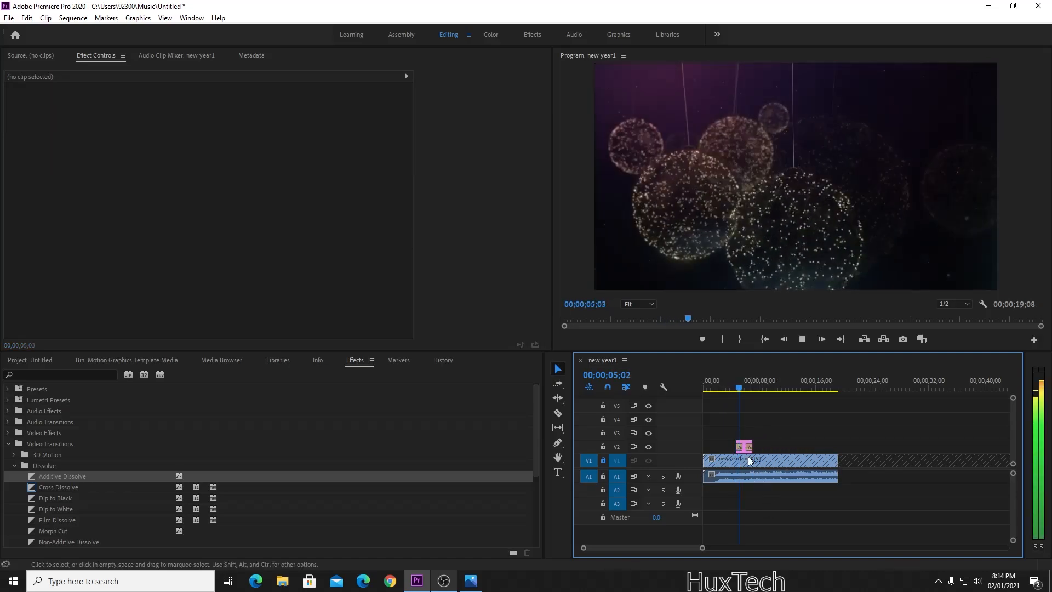
{"action": "key", "text": "space"}
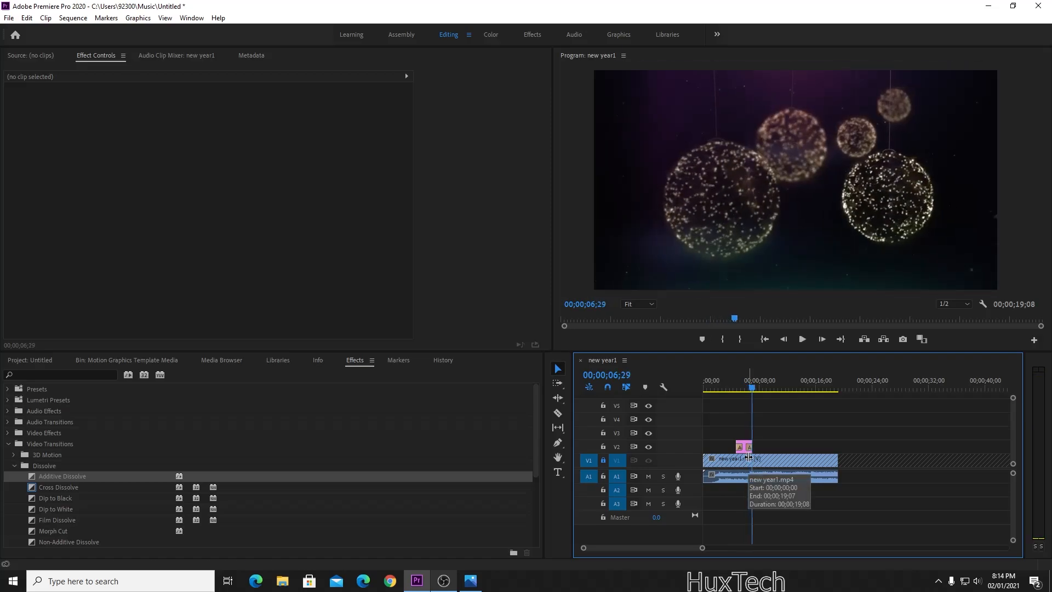
Delete the V2 graphic clip and unlock track V1.
{"action": "left_click", "coordinate": [746, 450]}
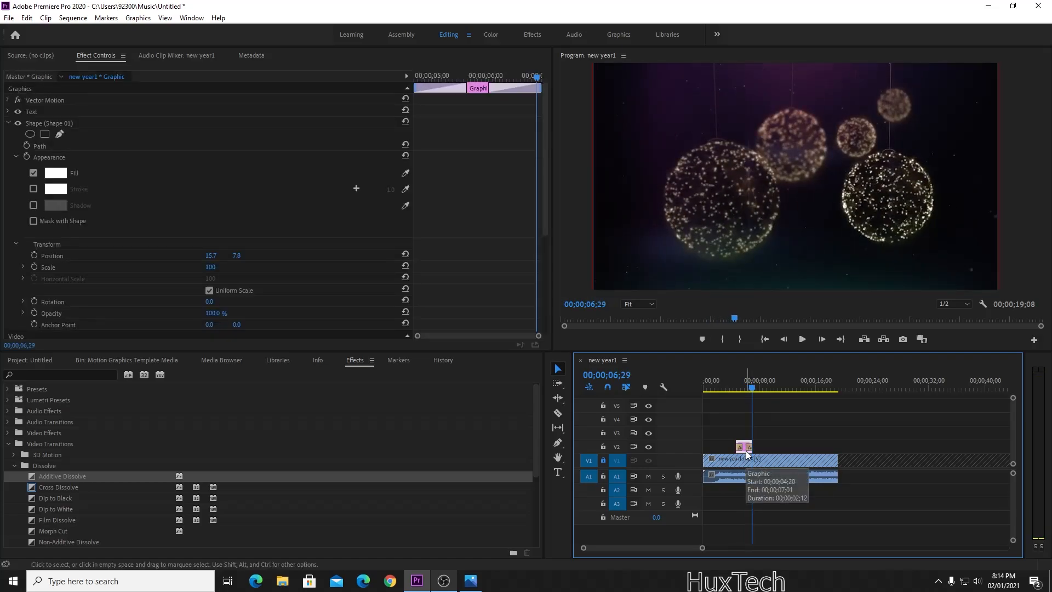
{"action": "key", "text": "Delete"}
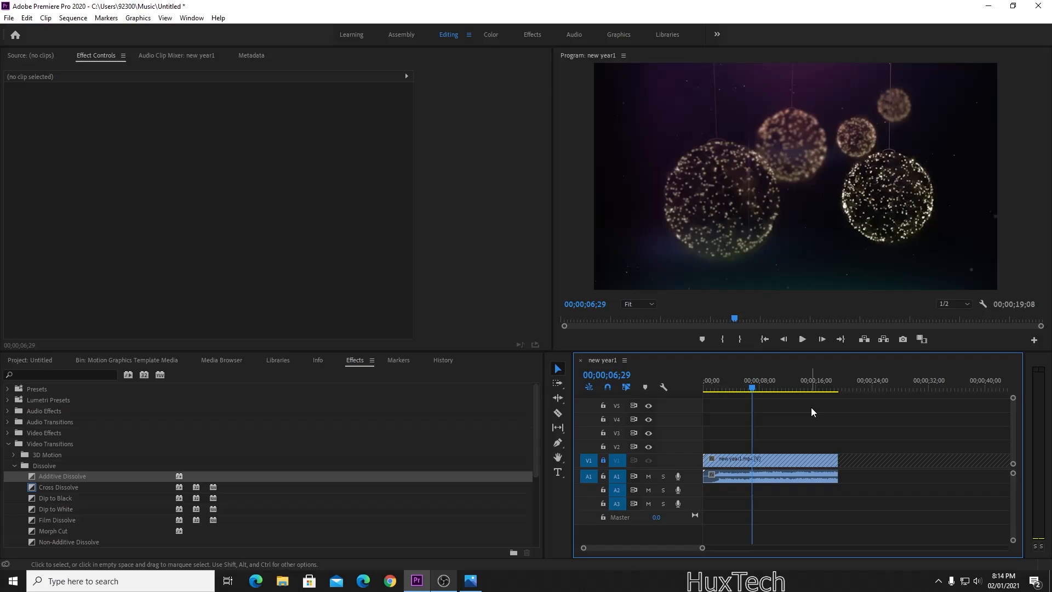
{"action": "left_click", "coordinate": [600, 461]}
Place the playhead at 00;00;06;11 and unlink the audio from the V1 particle clip.
{"action": "key", "text": "="}
{"action": "key", "text": "="}
{"action": "key", "text": "="}
{"action": "key", "text": "="}
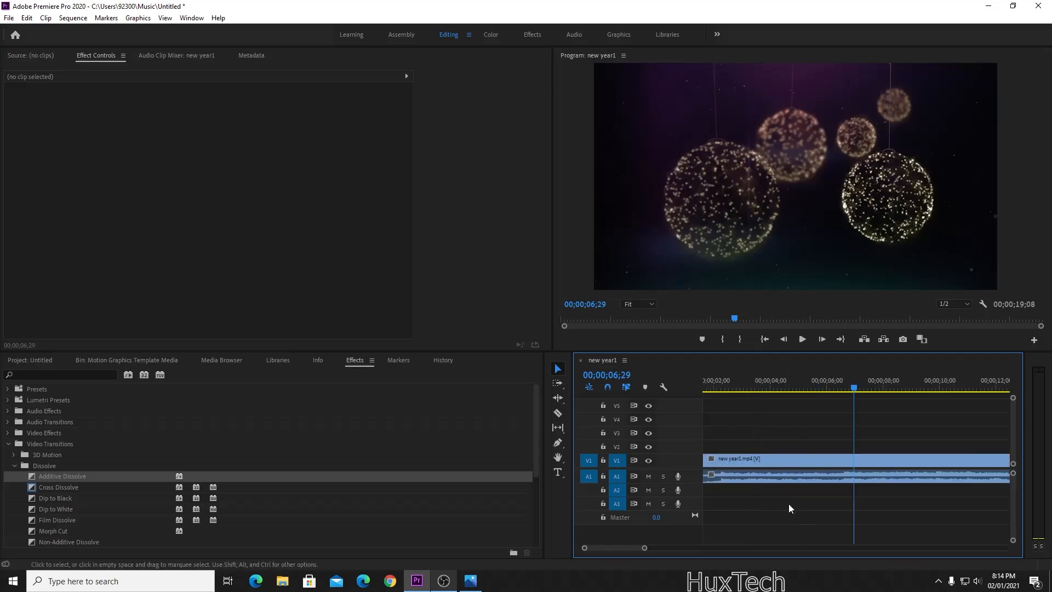
{"action": "left_click", "coordinate": [790, 387]}
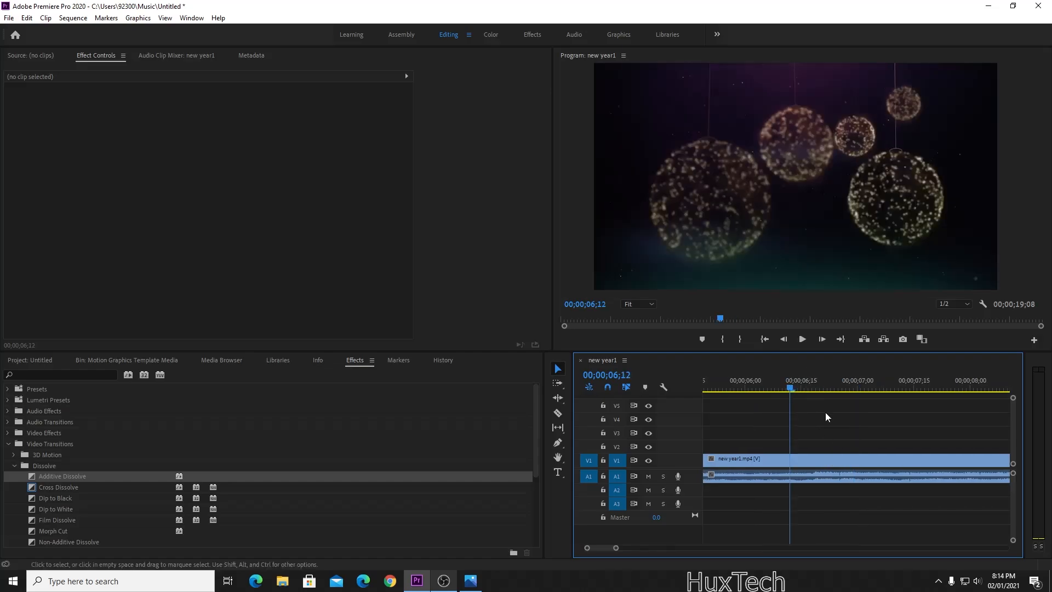
{"action": "left_click", "coordinate": [824, 387]}
{"action": "left_click", "coordinate": [786, 387]}
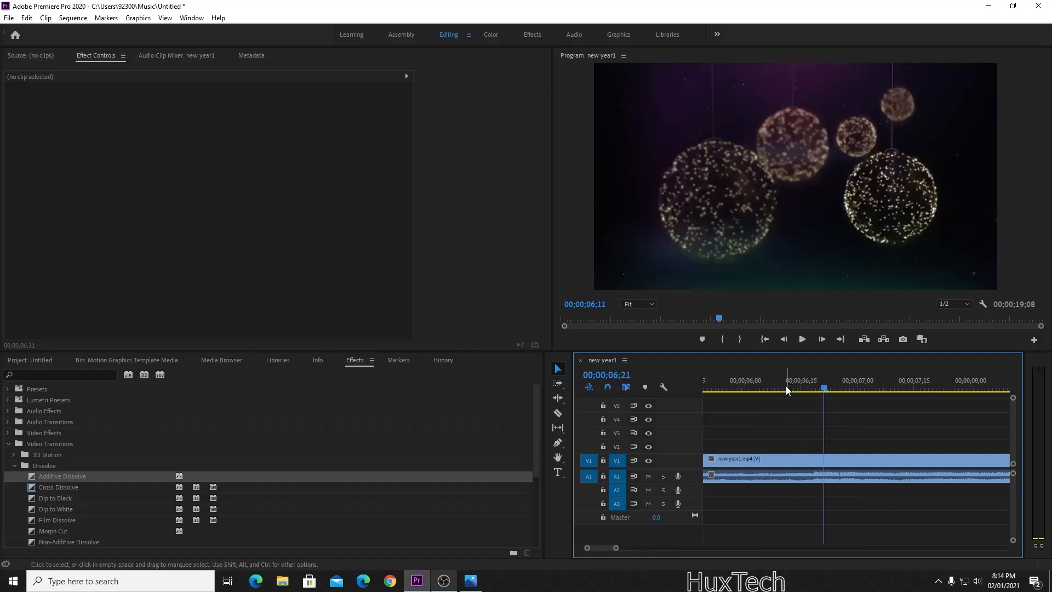
{"action": "left_click", "coordinate": [814, 459]}
{"action": "right_click", "coordinate": [813, 461]}
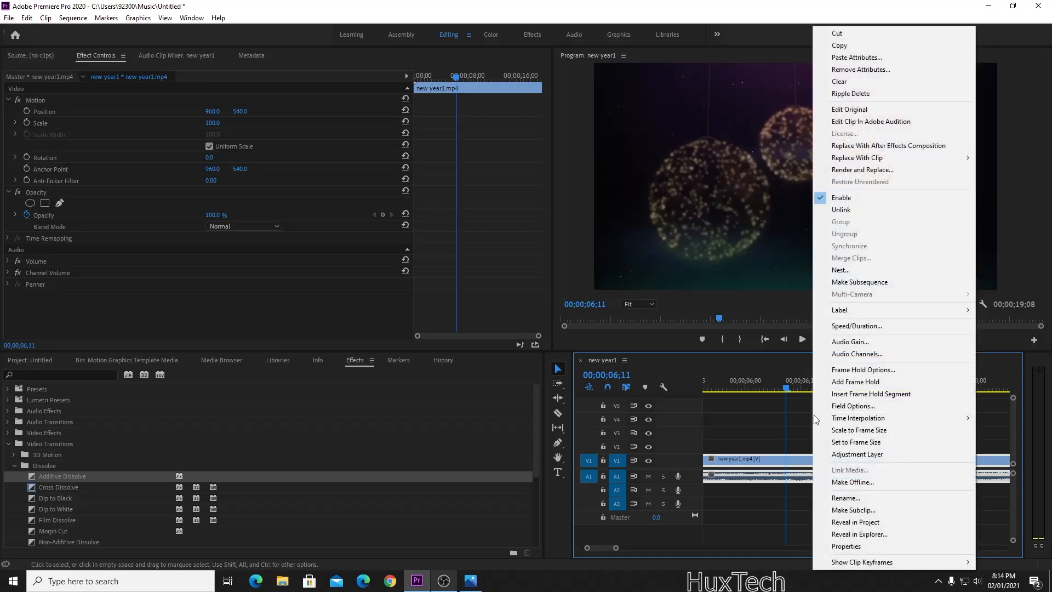
{"action": "left_click", "coordinate": [837, 213]}
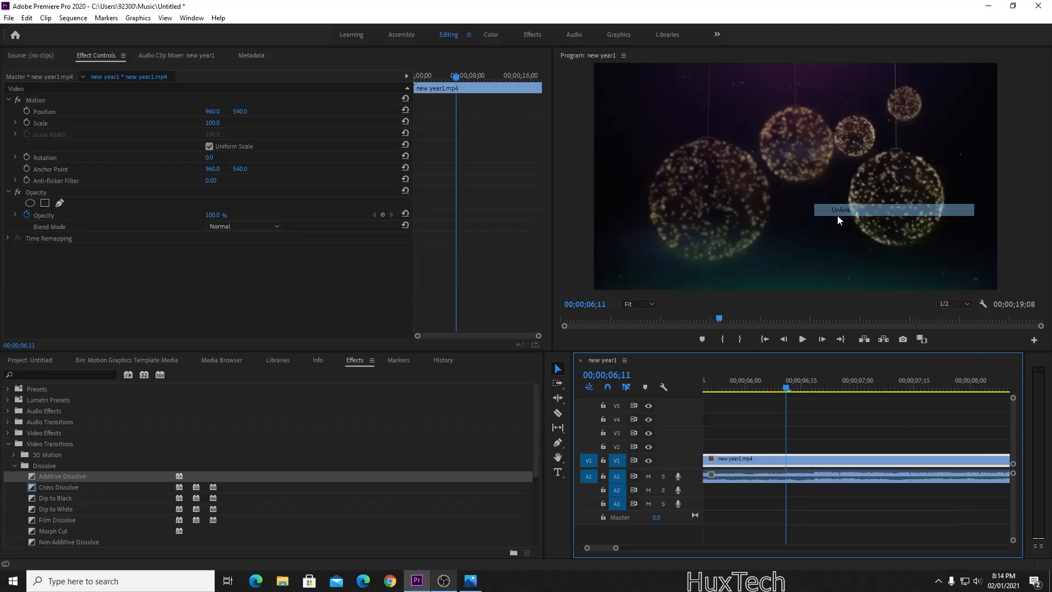
{"action": "left_click", "coordinate": [836, 525]}
Razor-cut A1 at the playhead and slightly later, then delete the short middle piece.
{"action": "left_click", "coordinate": [557, 414]}
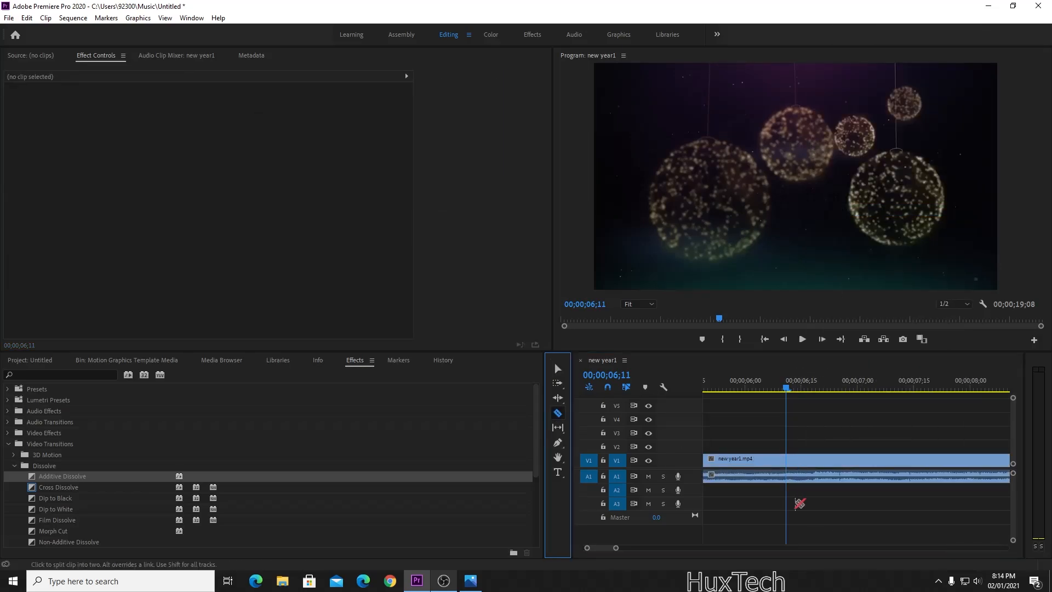
{"action": "left_click", "coordinate": [787, 476]}
{"action": "left_click", "coordinate": [809, 476]}
{"action": "key", "text": "v"}
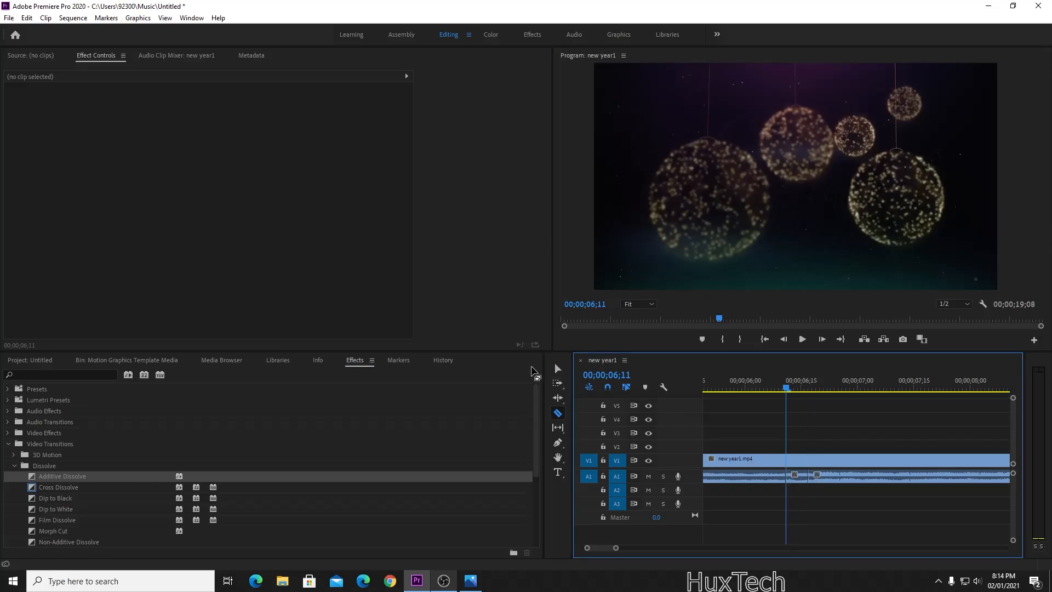
{"action": "left_click", "coordinate": [801, 476]}
{"action": "key", "text": "Delete"}
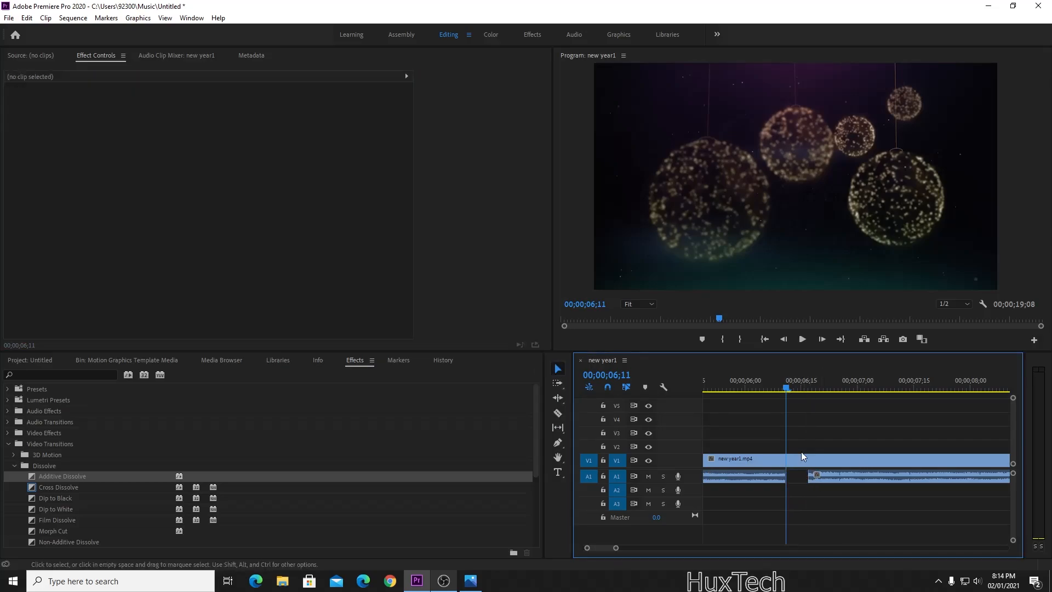
Play back over the audio gap to check it, then save the project.
{"action": "left_click", "coordinate": [743, 383]}
{"action": "key", "text": "space"}
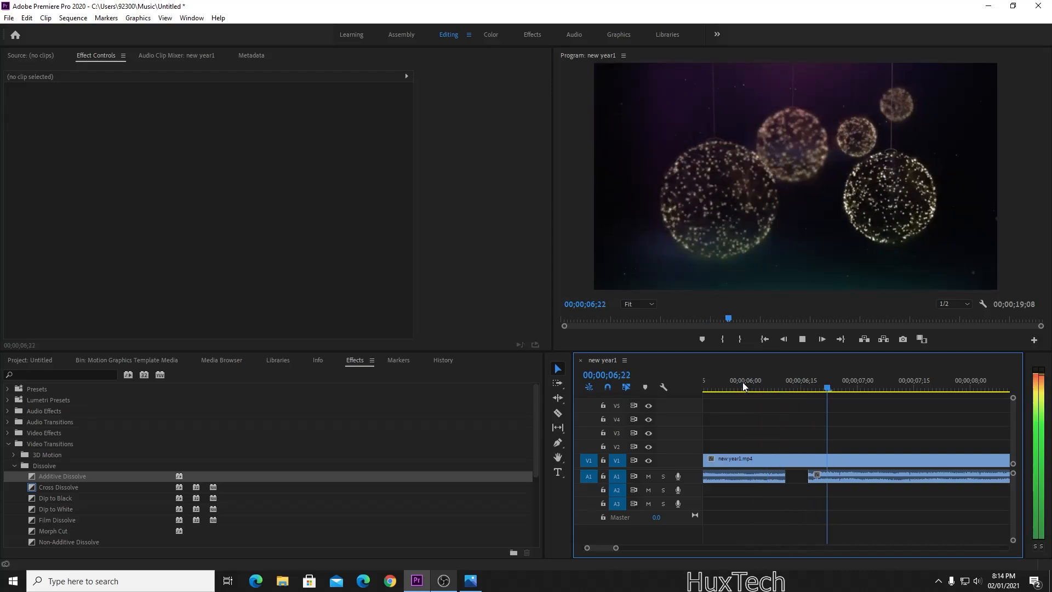
{"action": "key", "text": "space"}
{"action": "key", "text": "minus"}
{"action": "key", "text": "minus"}
{"action": "key", "text": "minus"}
{"action": "key", "text": "minus"}
{"action": "key", "text": "minus"}
{"action": "key", "text": "minus"}
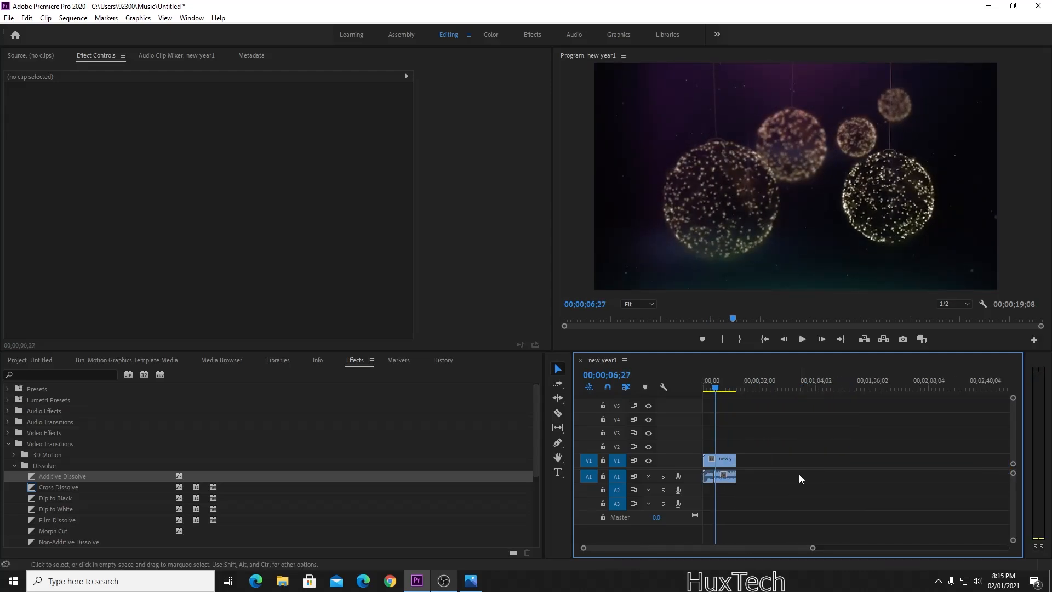
{"action": "key", "text": "ctrl+s"}
Apply the Crossfade > Exponential Fade transition to the A1 audio's end and preview it.
{"action": "left_click", "coordinate": [7, 422]}
{"action": "left_click", "coordinate": [14, 433]}
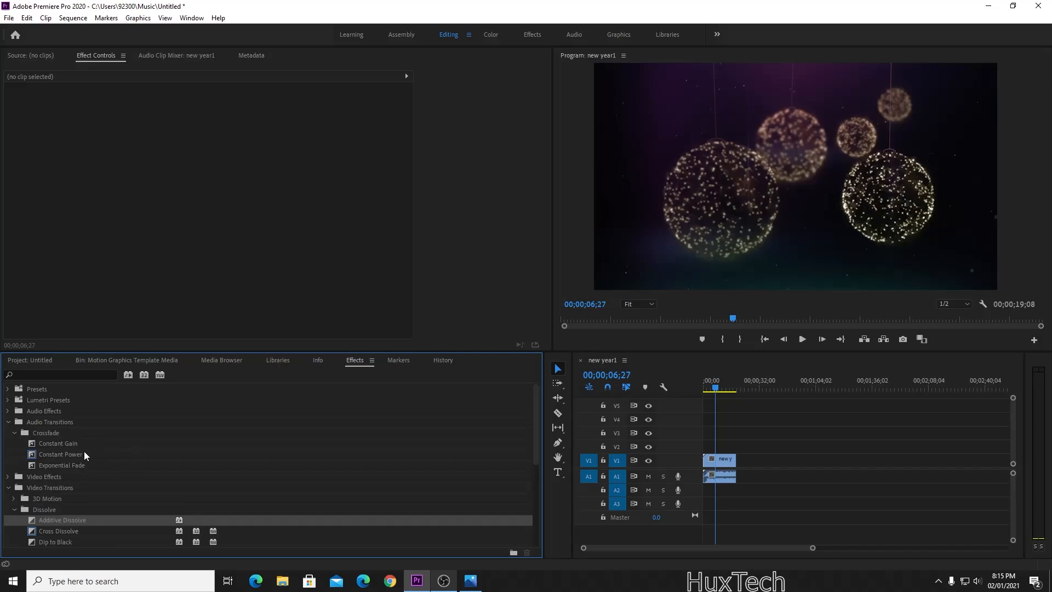
{"action": "left_click", "coordinate": [88, 454]}
{"action": "left_click_drag", "start_coordinate": [82, 465], "coordinate": [735, 479]}
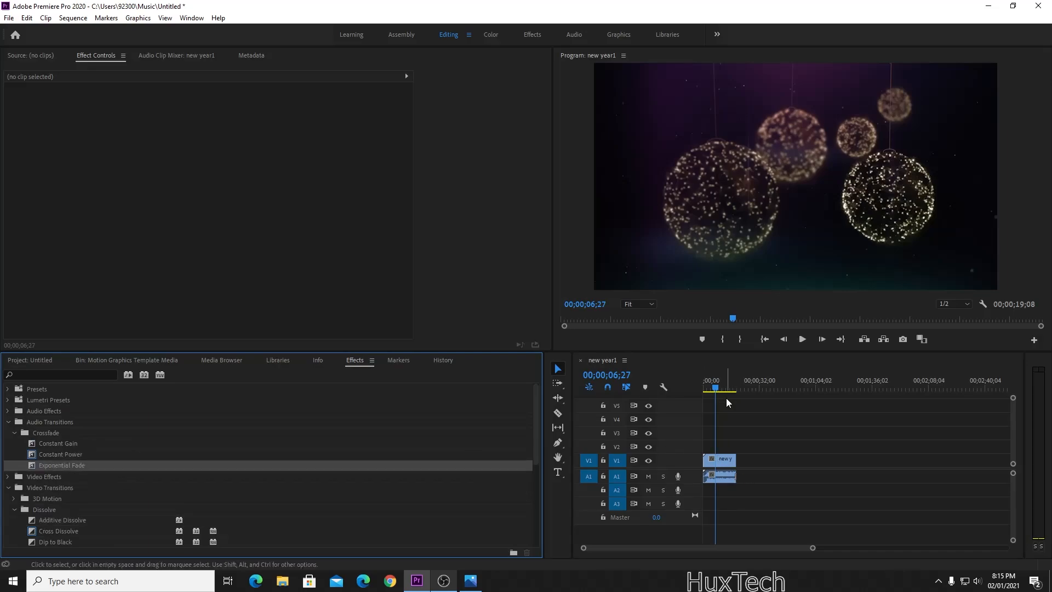
{"action": "left_click_drag", "start_coordinate": [729, 388], "coordinate": [733, 390]}
{"action": "key", "text": "="}
{"action": "key", "text": "="}
{"action": "key", "text": "="}
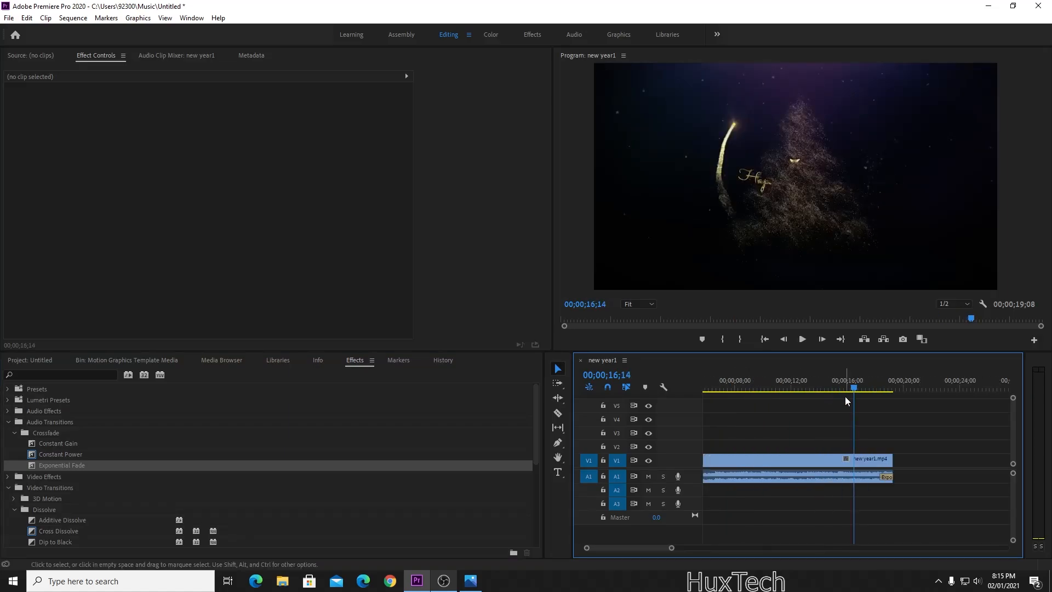
{"action": "key", "text": "space"}
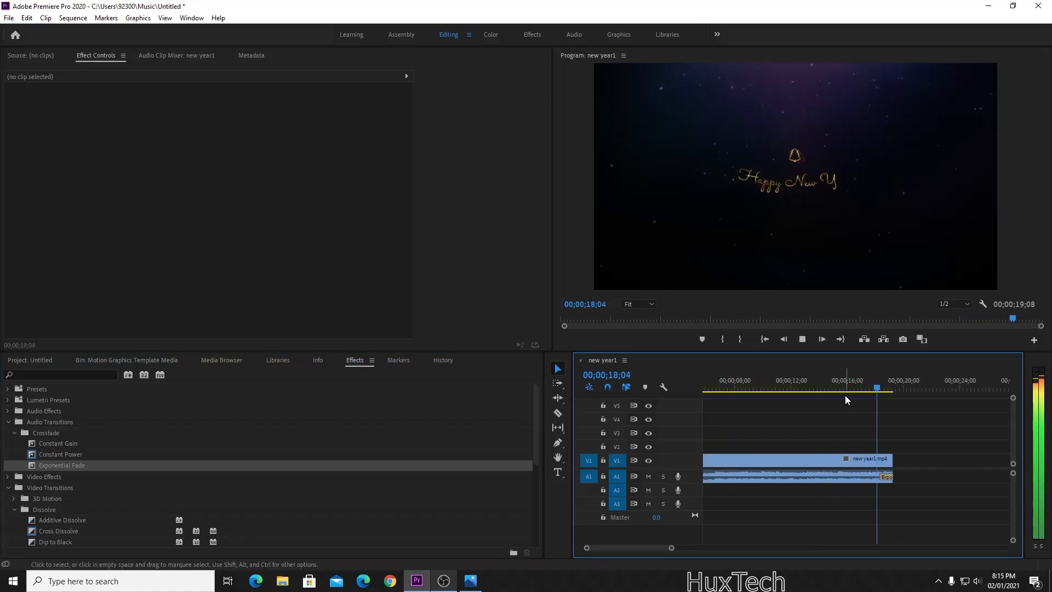
{"action": "key", "text": "space"}
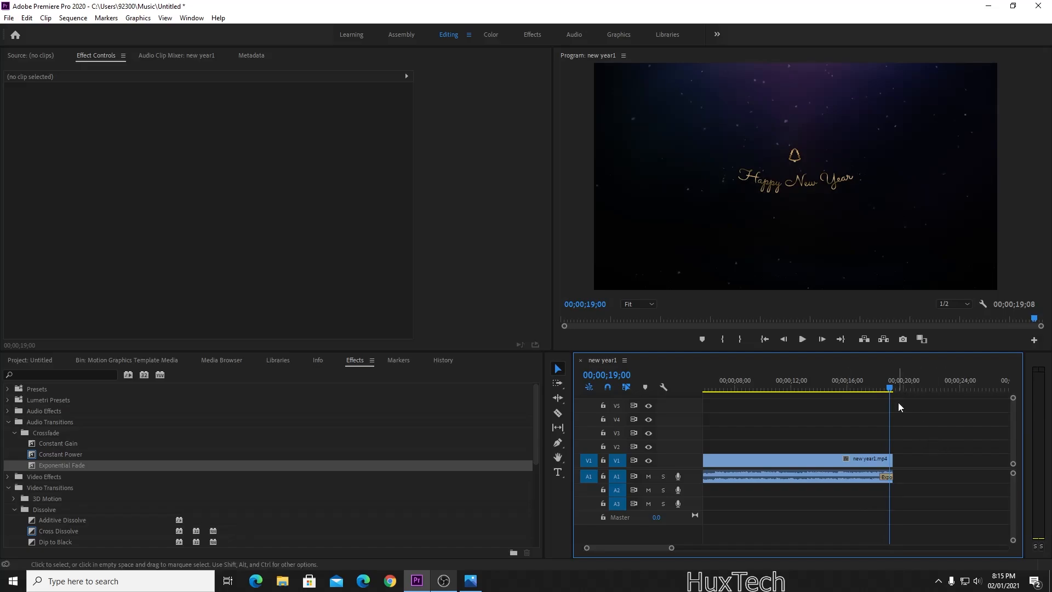
Mark the sequence out point at the clip's end, trimming it to 19;08.
{"action": "key", "text": "minus"}
{"action": "key", "text": "minus"}
{"action": "key", "text": "minus"}
{"action": "key", "text": "equal"}
{"action": "key", "text": "equal"}
{"action": "key", "text": "equal"}
{"action": "key", "text": "equal"}
{"action": "key", "text": "equal"}
{"action": "key", "text": "equal"}
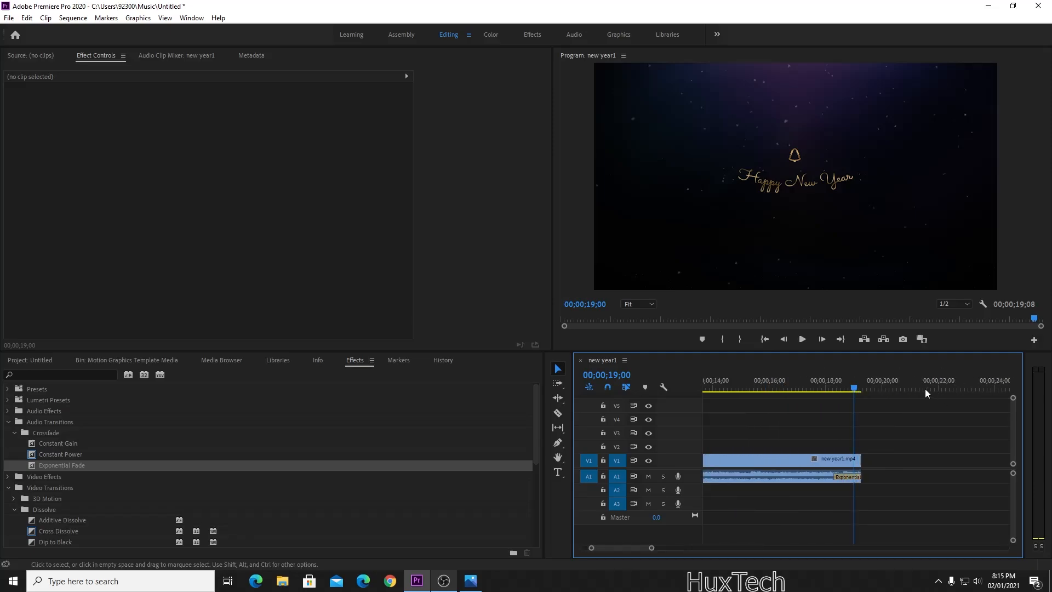
{"action": "key", "text": "equal"}
{"action": "key", "text": "equal"}
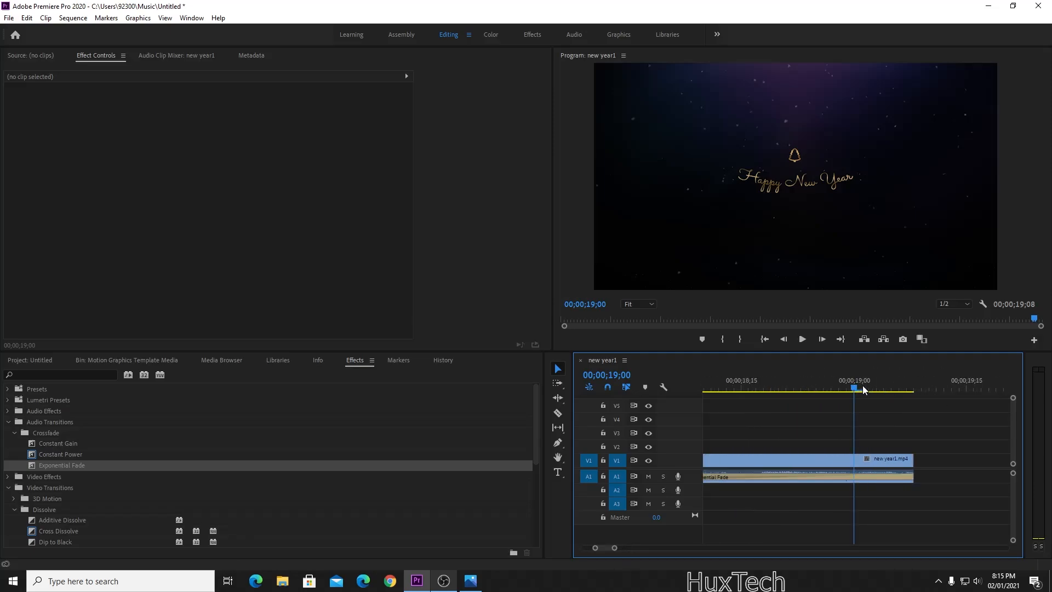
{"action": "left_click", "coordinate": [976, 388]}
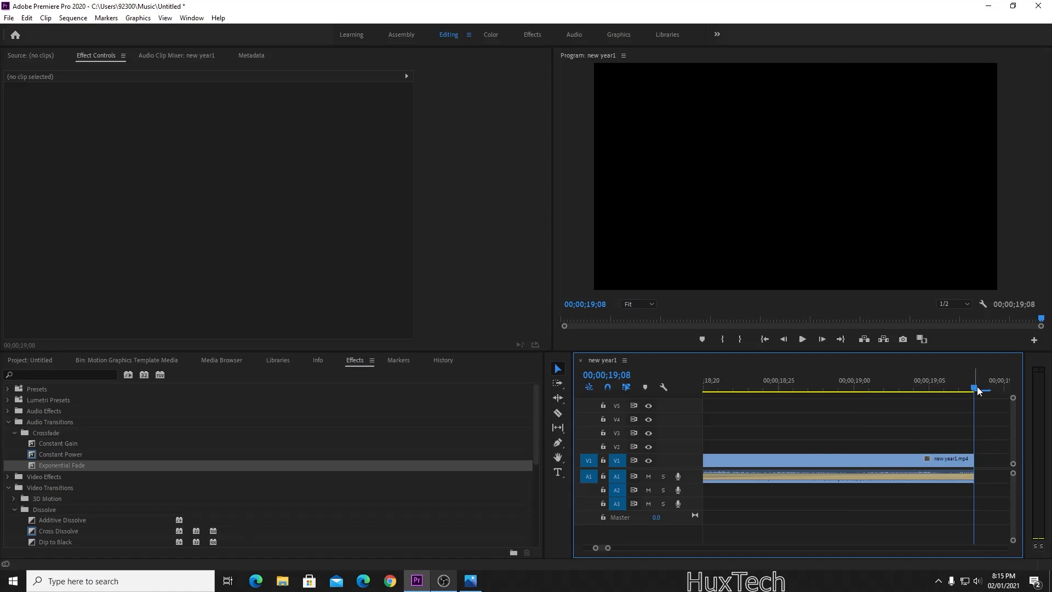
{"action": "key", "text": "minus"}
{"action": "key", "text": "minus"}
{"action": "key", "text": "minus"}
{"action": "key", "text": "minus"}
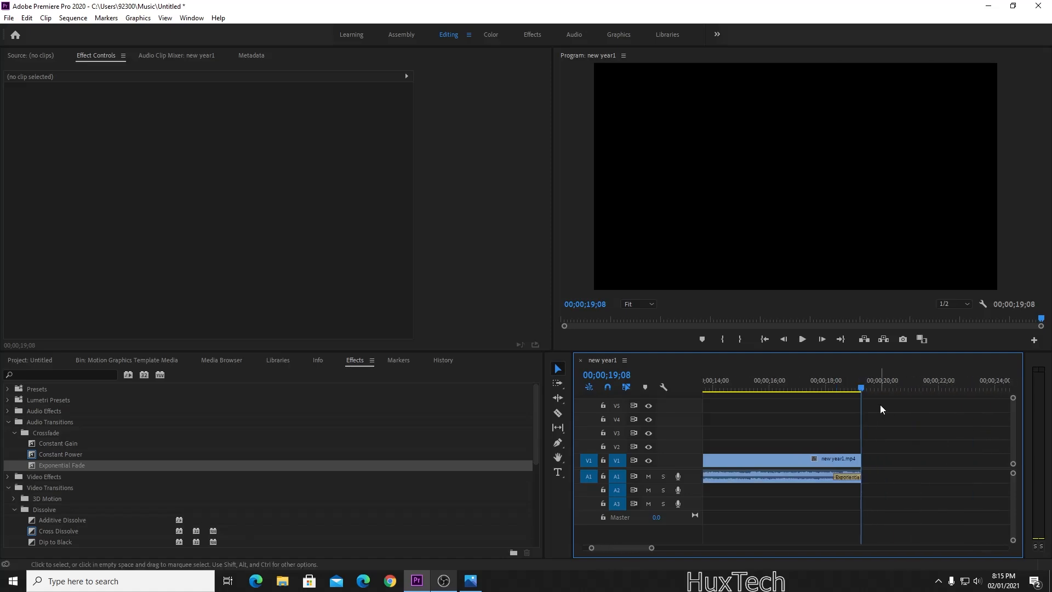
{"action": "key", "text": "equal"}
{"action": "key", "text": "equal"}
{"action": "key", "text": "equal"}
{"action": "key", "text": "equal"}
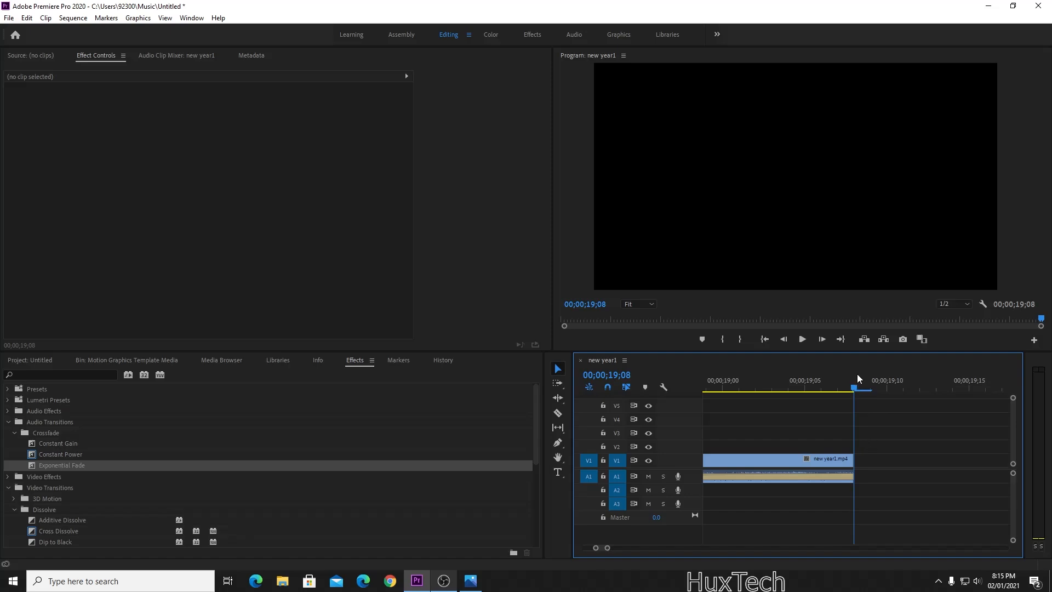
{"action": "right_click", "coordinate": [857, 374]}
{"action": "left_click", "coordinate": [889, 134]}
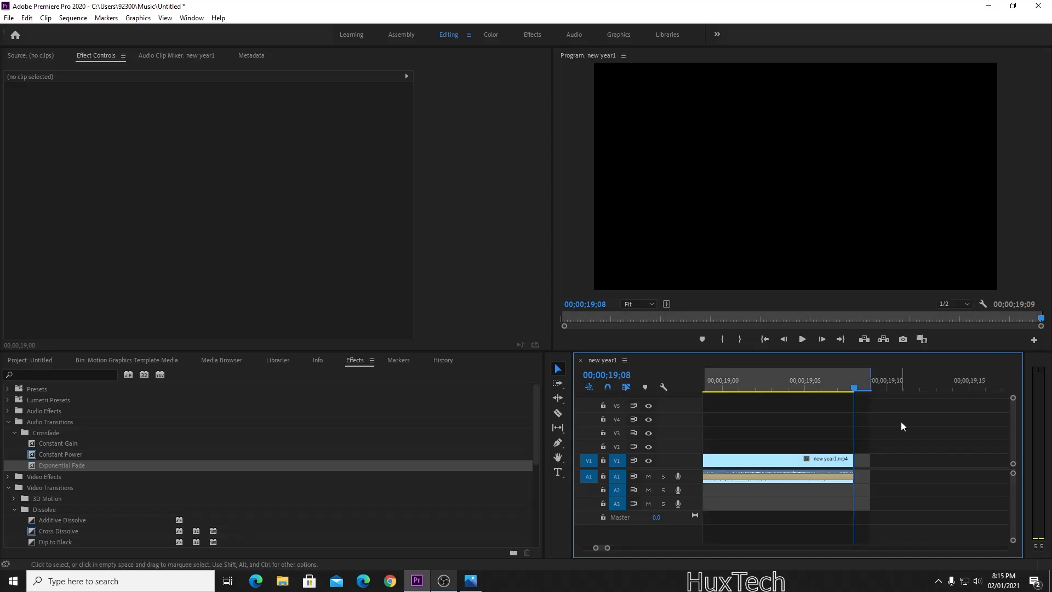
{"action": "left_click", "coordinate": [870, 374]}
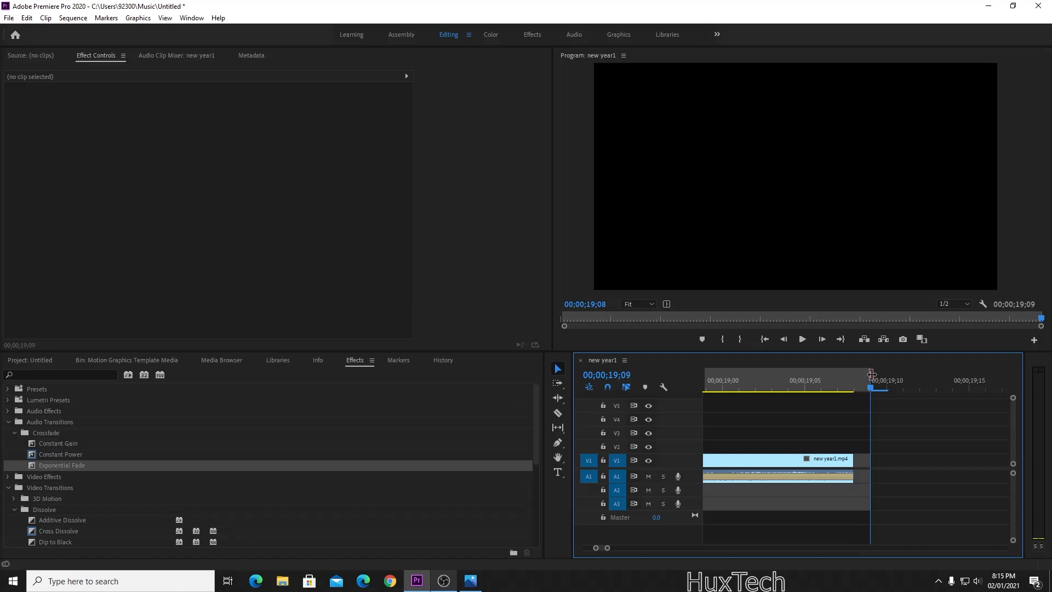
{"action": "left_click_drag", "start_coordinate": [865, 374], "coordinate": [856, 374]}
{"action": "key", "text": "minus"}
{"action": "key", "text": "minus"}
{"action": "key", "text": "minus"}
{"action": "key", "text": "minus"}
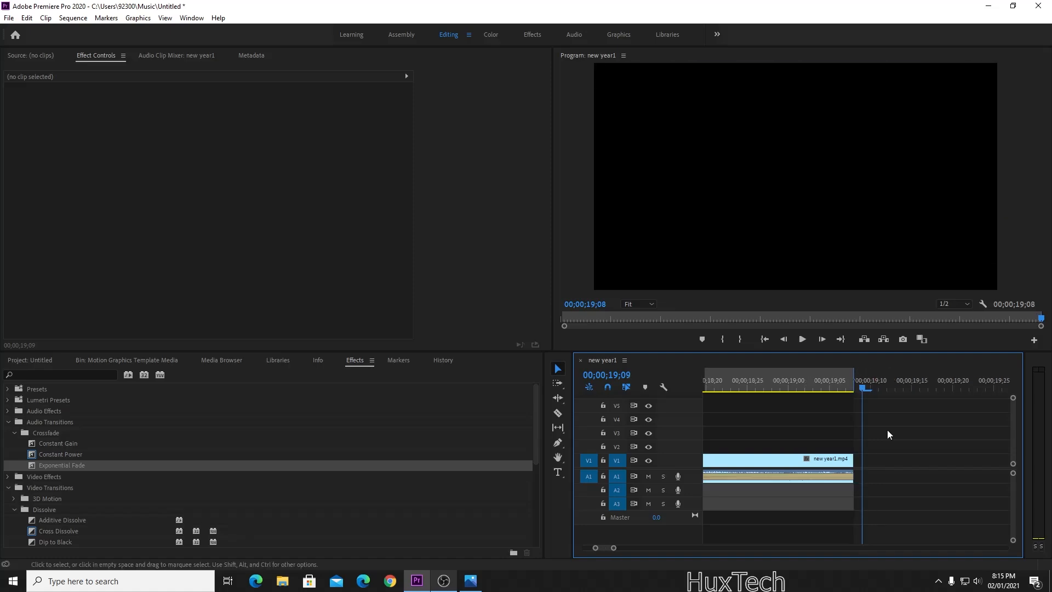
{"action": "key", "text": "minus"}
{"action": "key", "text": "minus"}
{"action": "key", "text": "minus"}
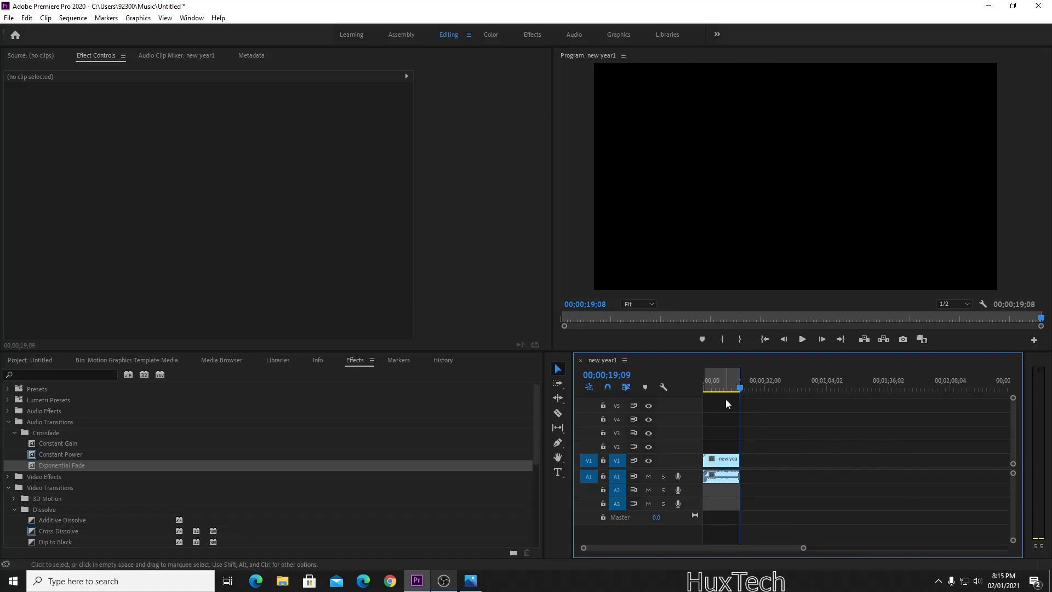
Open Export Media settings with H.264 format and Match Source - High bitrate preset.
{"action": "left_click", "coordinate": [9, 18]}
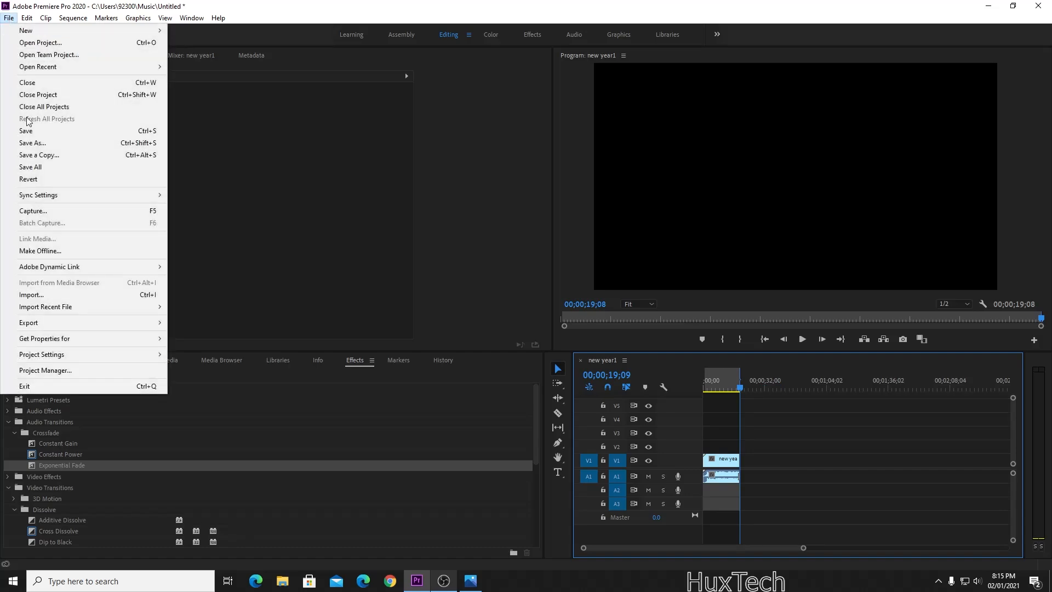
{"action": "mouse_move", "coordinate": [107, 322]}
{"action": "left_click", "coordinate": [215, 323]}
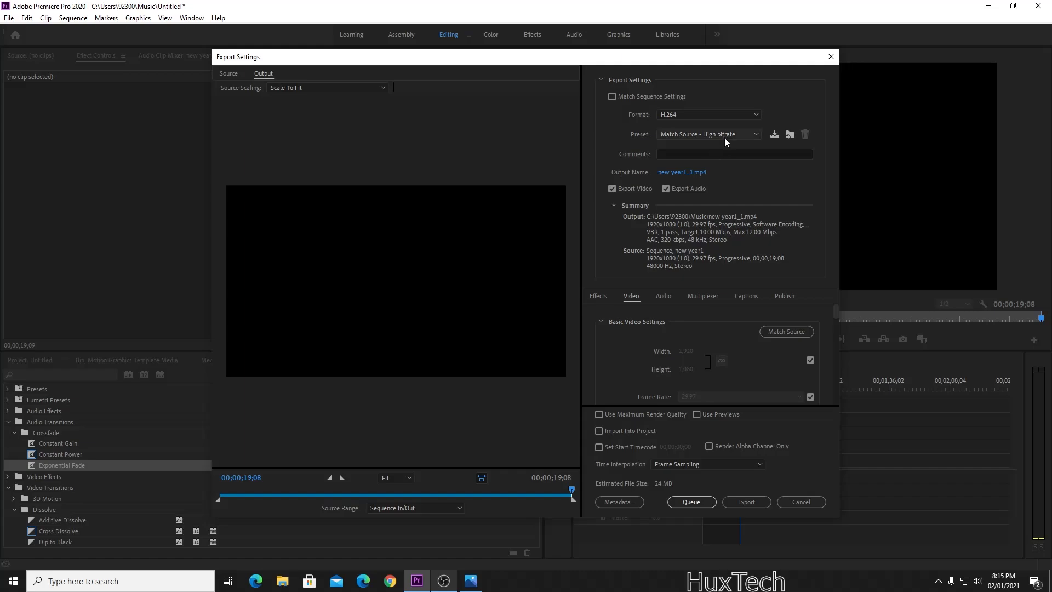
{"action": "left_click", "coordinate": [725, 137]}
{"action": "left_click", "coordinate": [733, 116]}
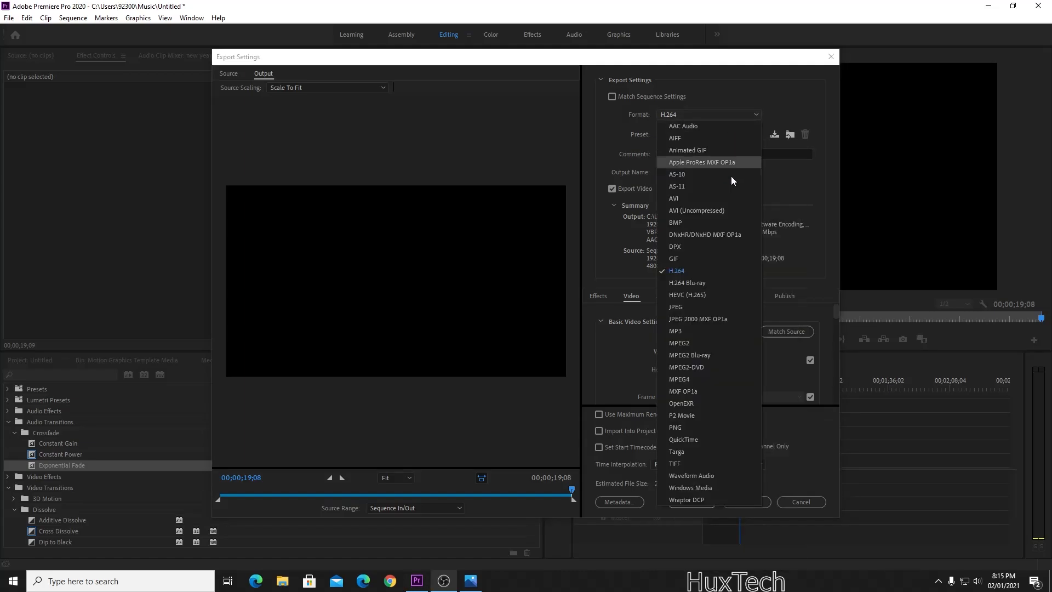
{"action": "left_click", "coordinate": [703, 271]}
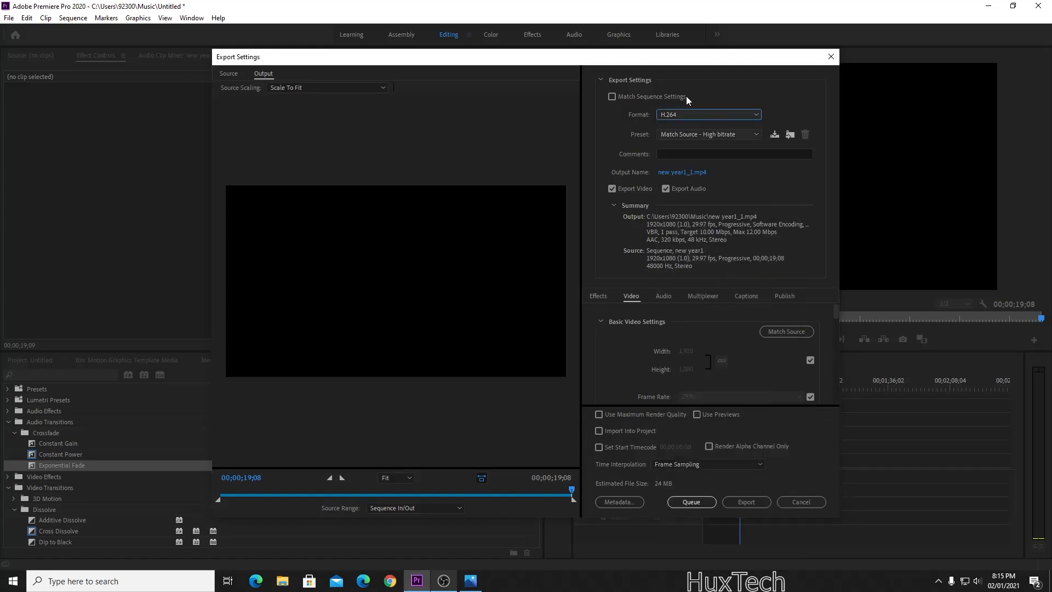
{"action": "left_click", "coordinate": [722, 137]}
{"action": "left_click", "coordinate": [722, 143]}
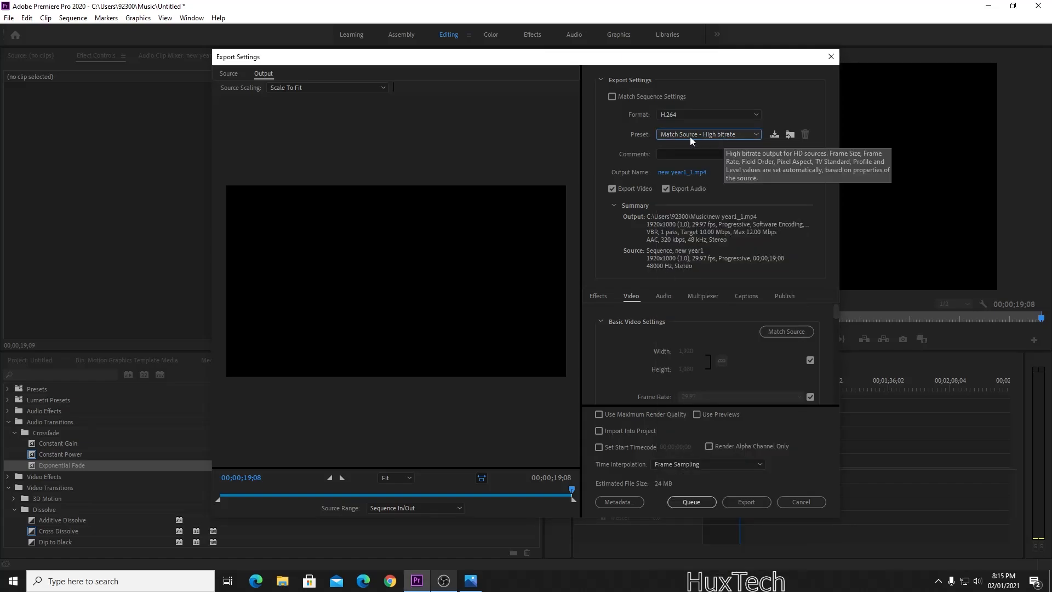
{"action": "left_click", "coordinate": [716, 134]}
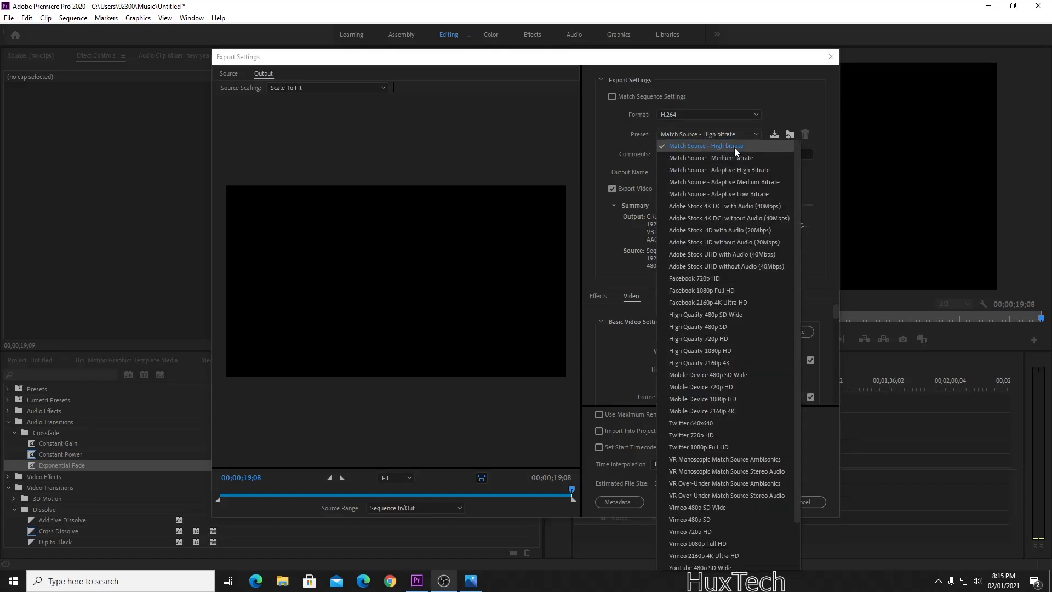
{"action": "left_click", "coordinate": [730, 148]}
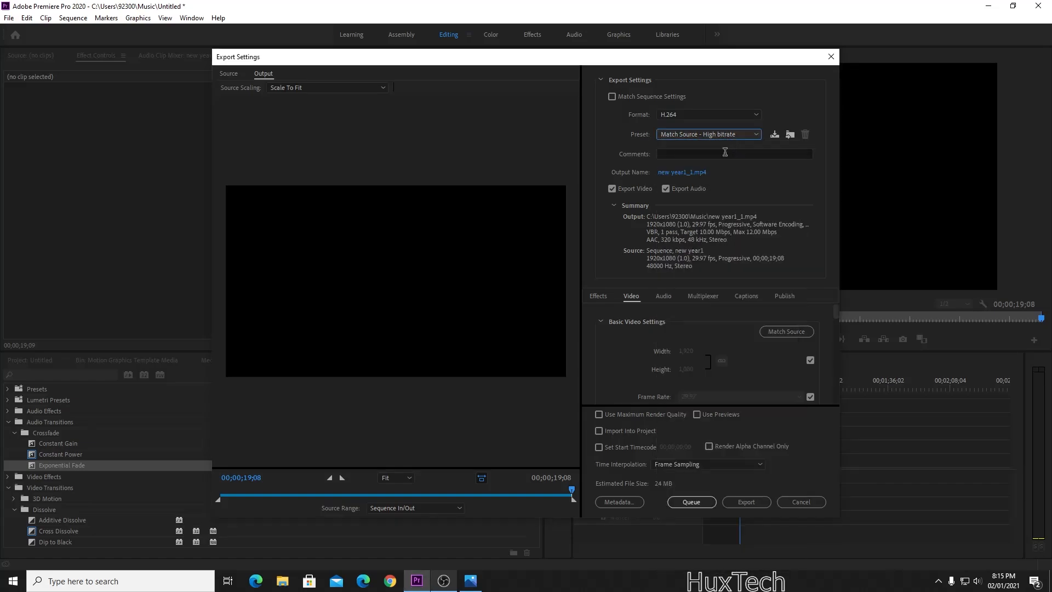
Rename the output file to new year2 and run the export.
{"action": "left_click", "coordinate": [689, 173]}
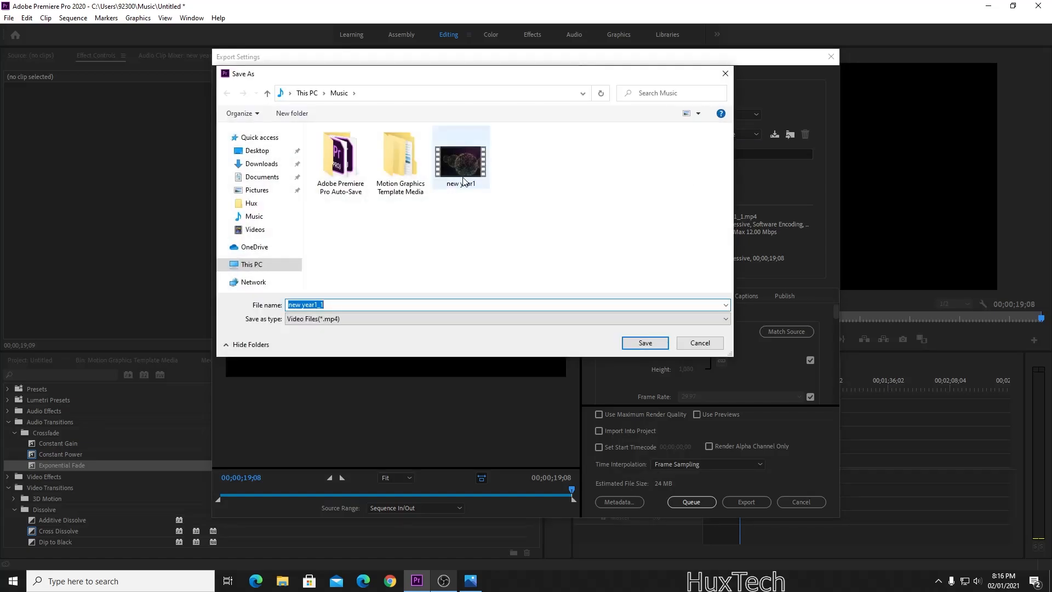
{"action": "left_click", "coordinate": [464, 181]}
{"action": "left_click", "coordinate": [395, 305]}
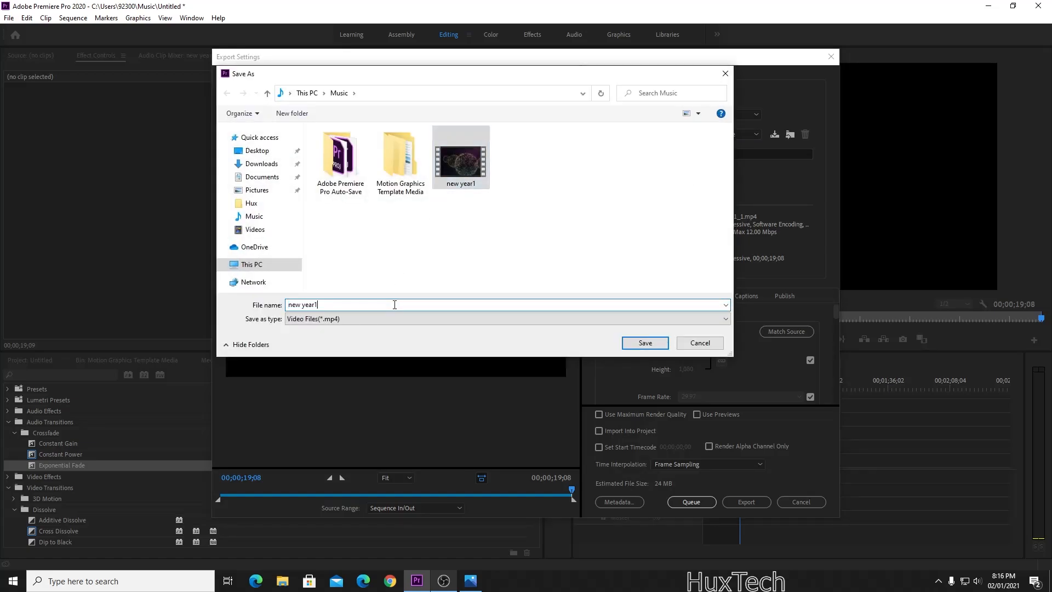
{"action": "key", "text": "BackSpace"}
{"action": "type", "text": "2"}
{"action": "key", "text": "Return"}
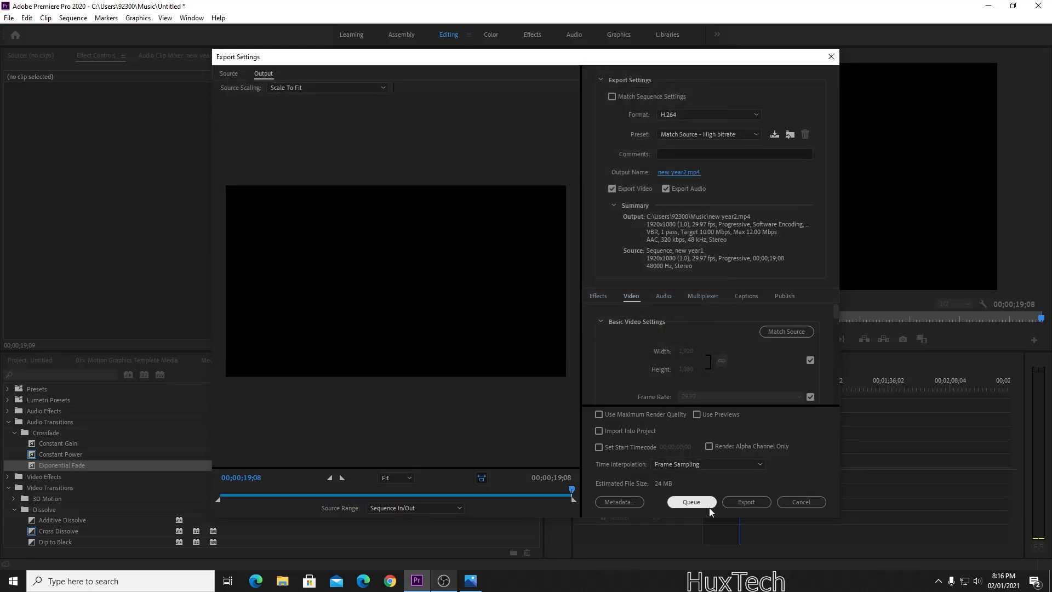
{"action": "left_click", "coordinate": [742, 502]}
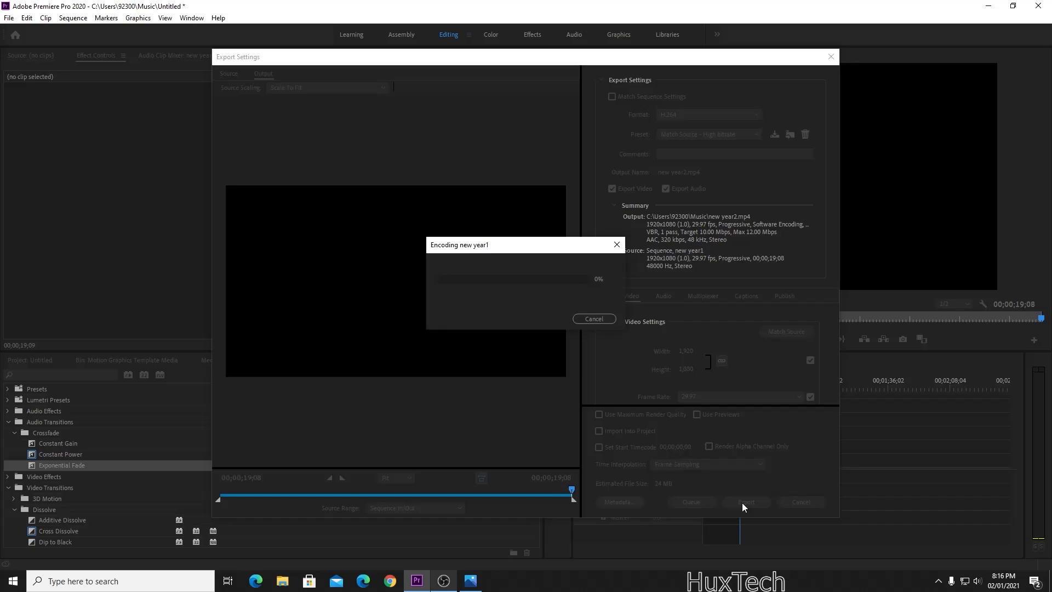
{"action": "left_click", "coordinate": [591, 319]}
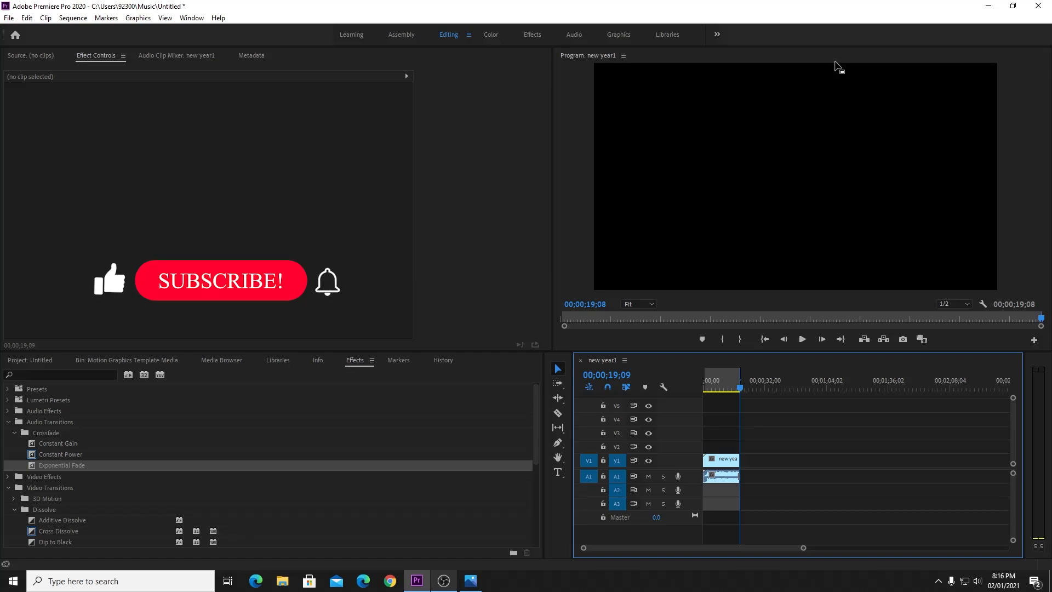